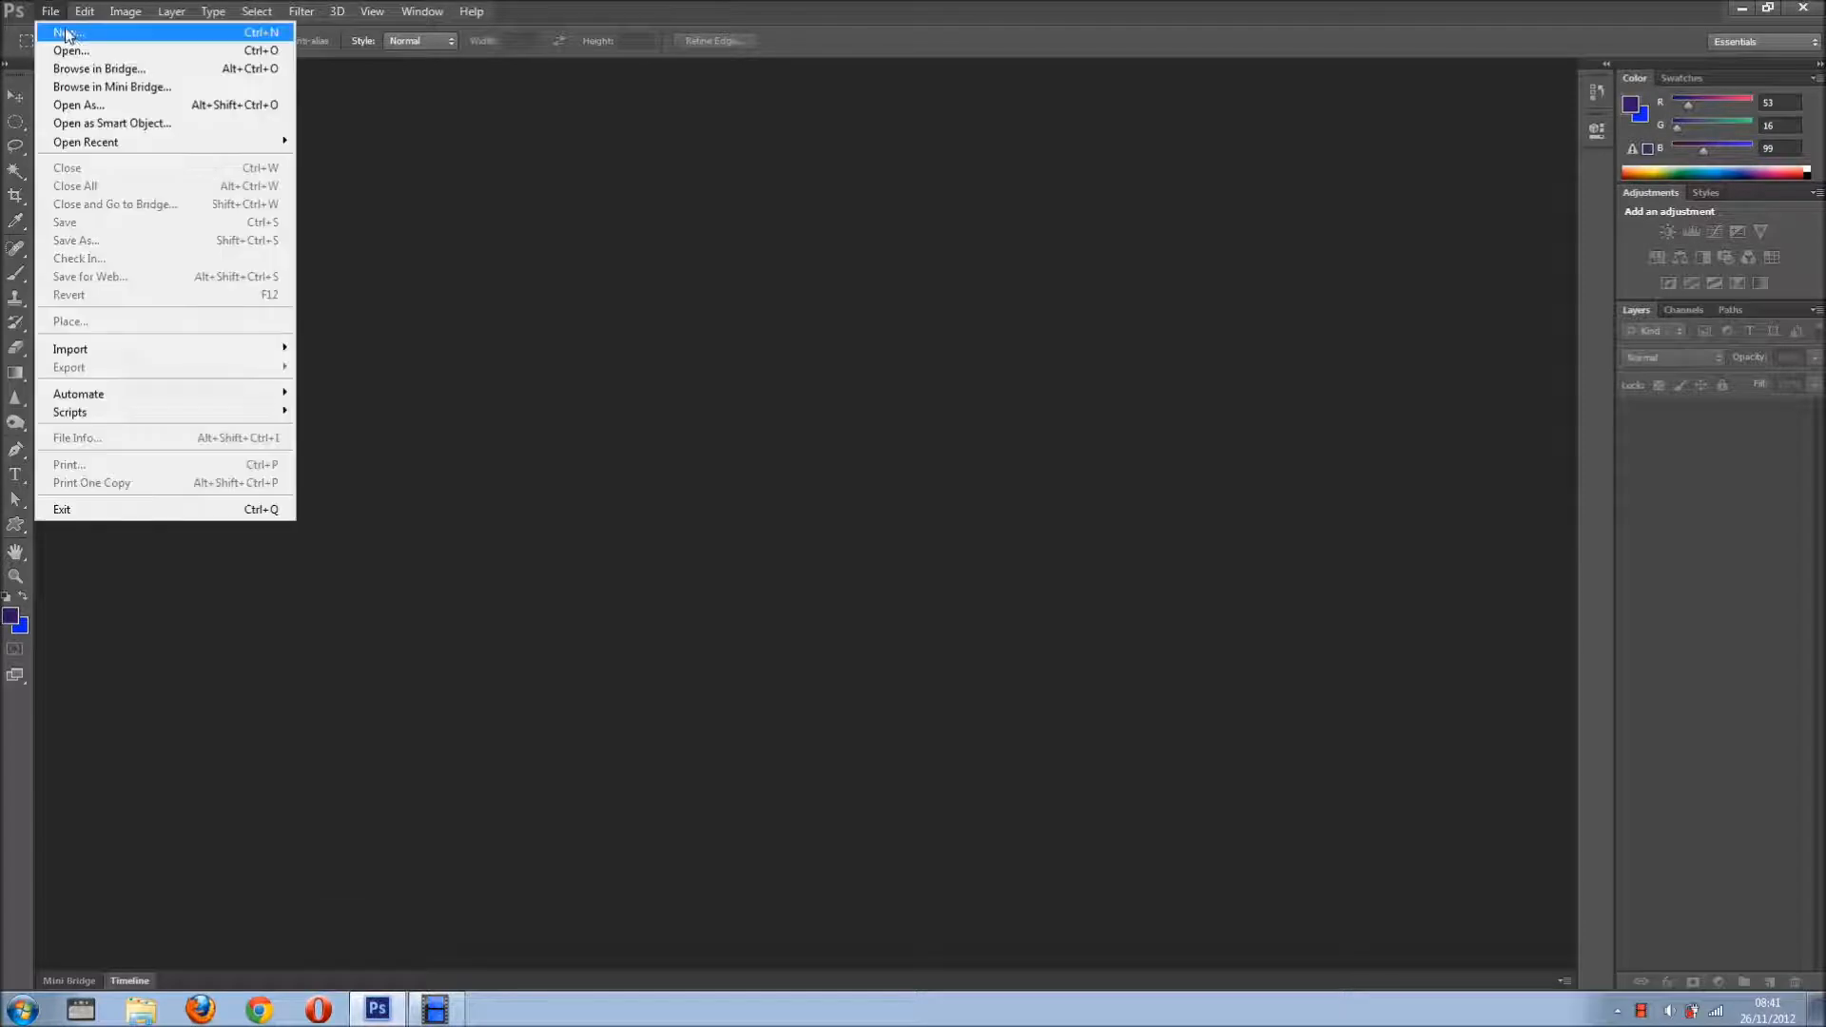
# Create a new document and add a layer filled with black above the background, using the default black and white colours
pyautogui.click(67, 29)
pyautogui.click(1098, 265)
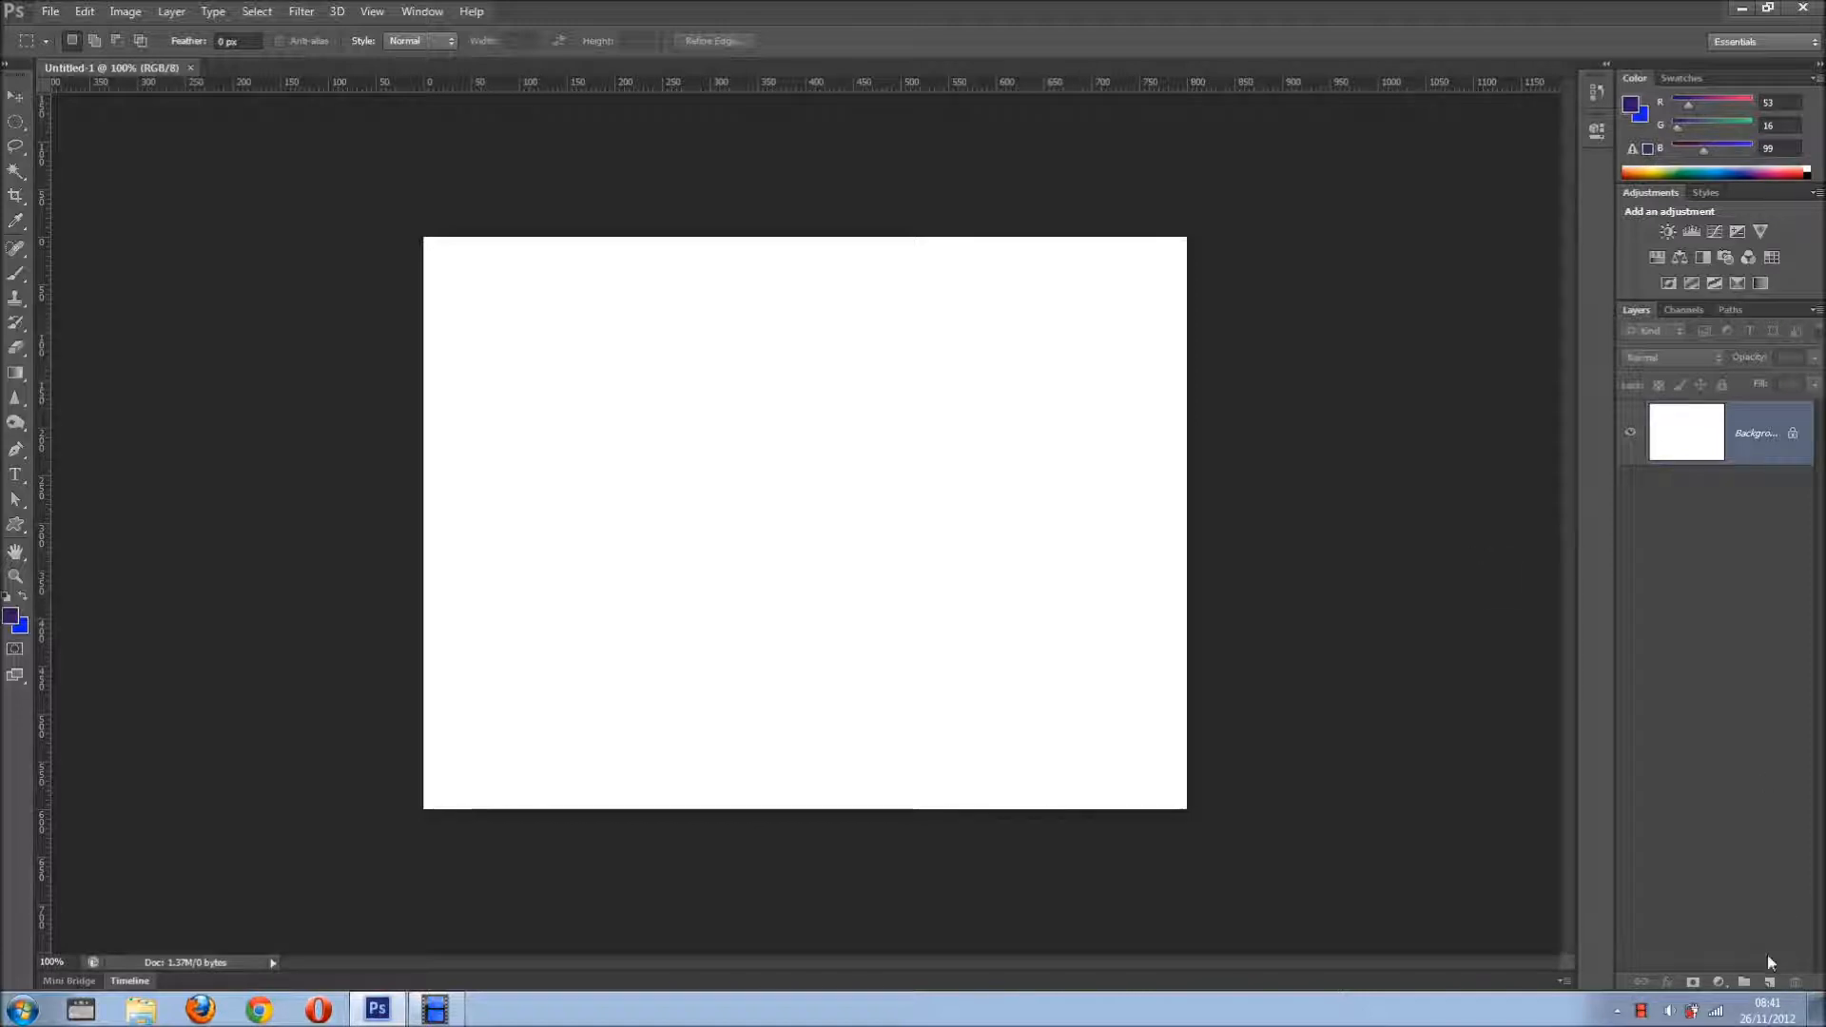
pyautogui.click(1768, 981)
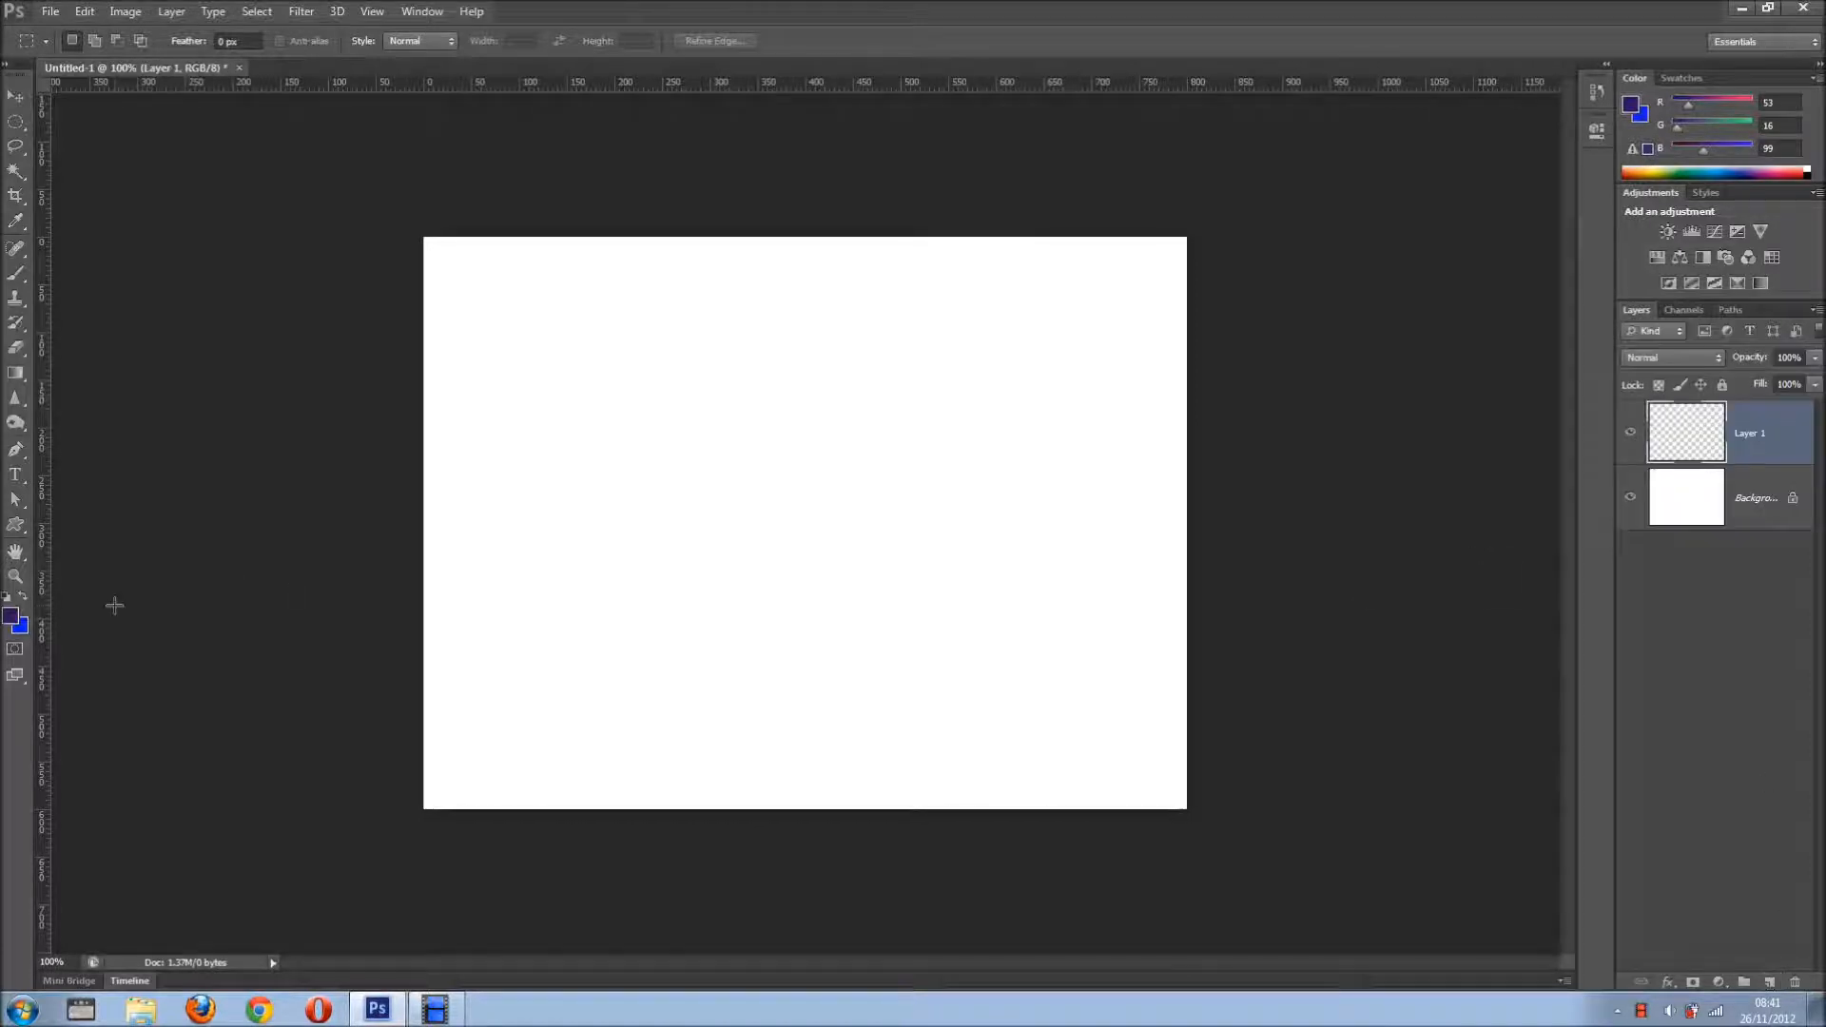
pyautogui.click(8, 598)
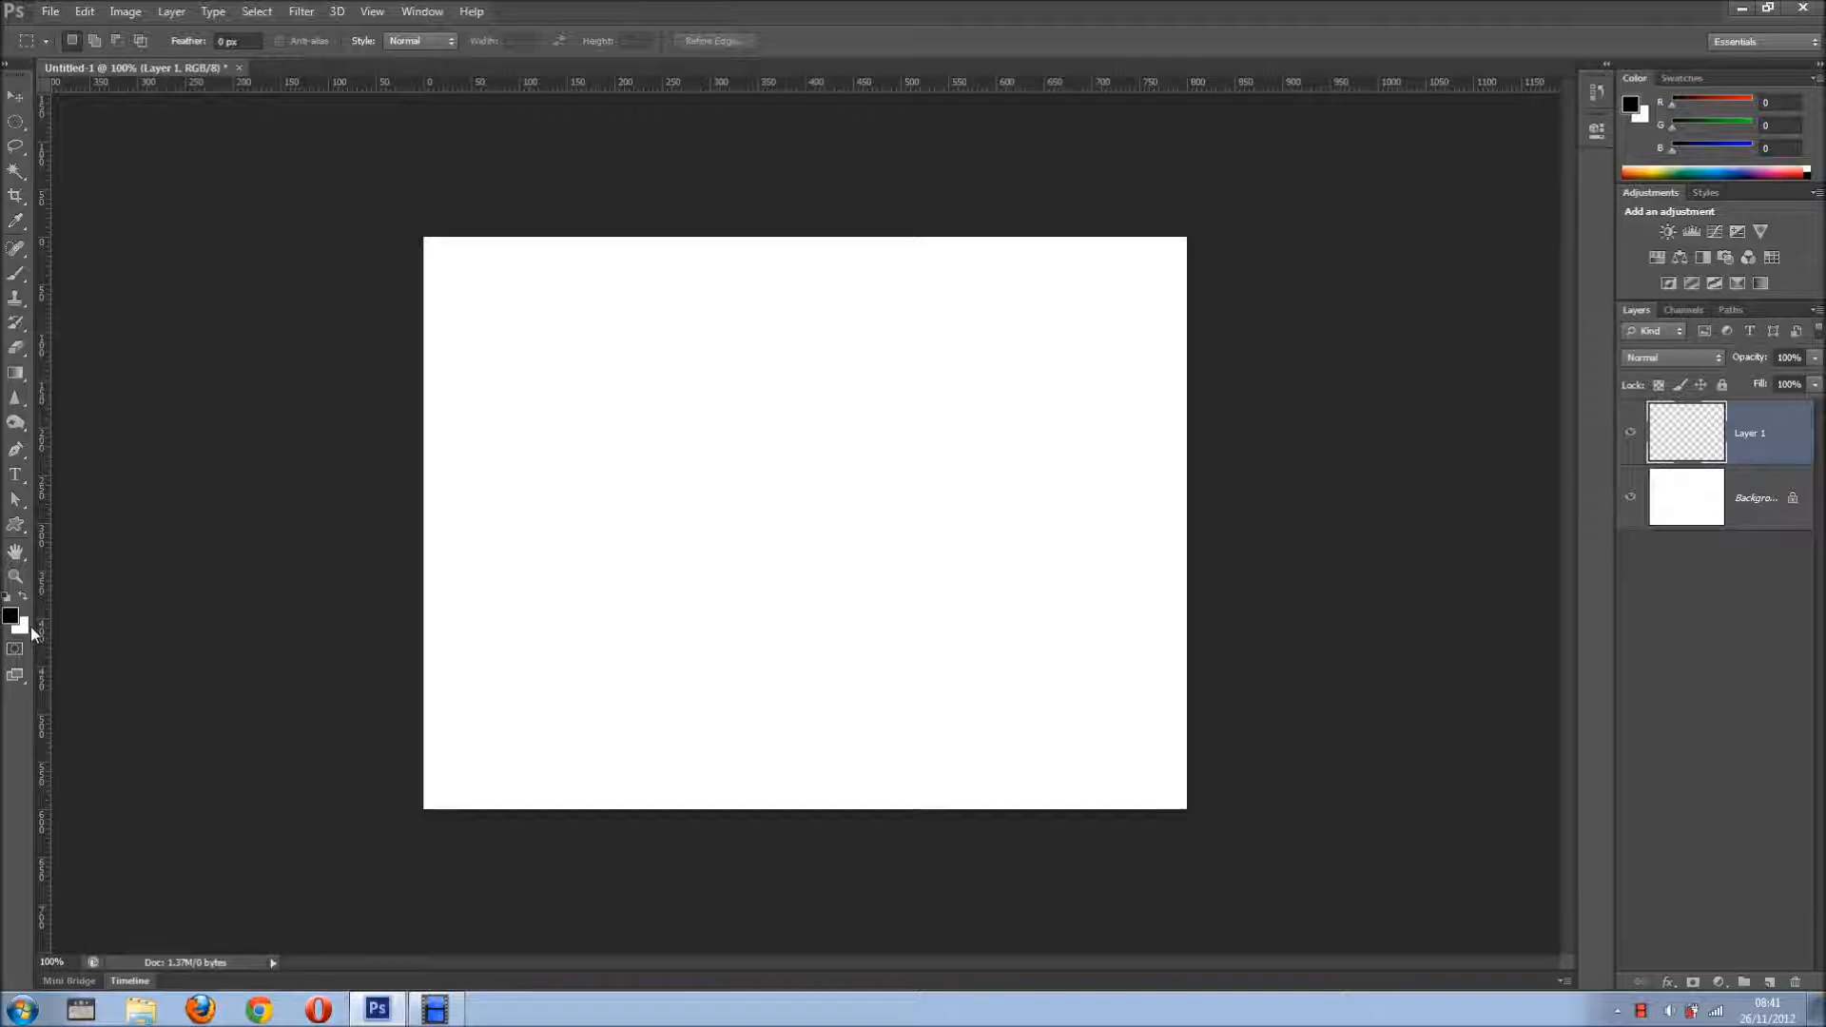
pyautogui.hotkey('alt', 'BackSpace')
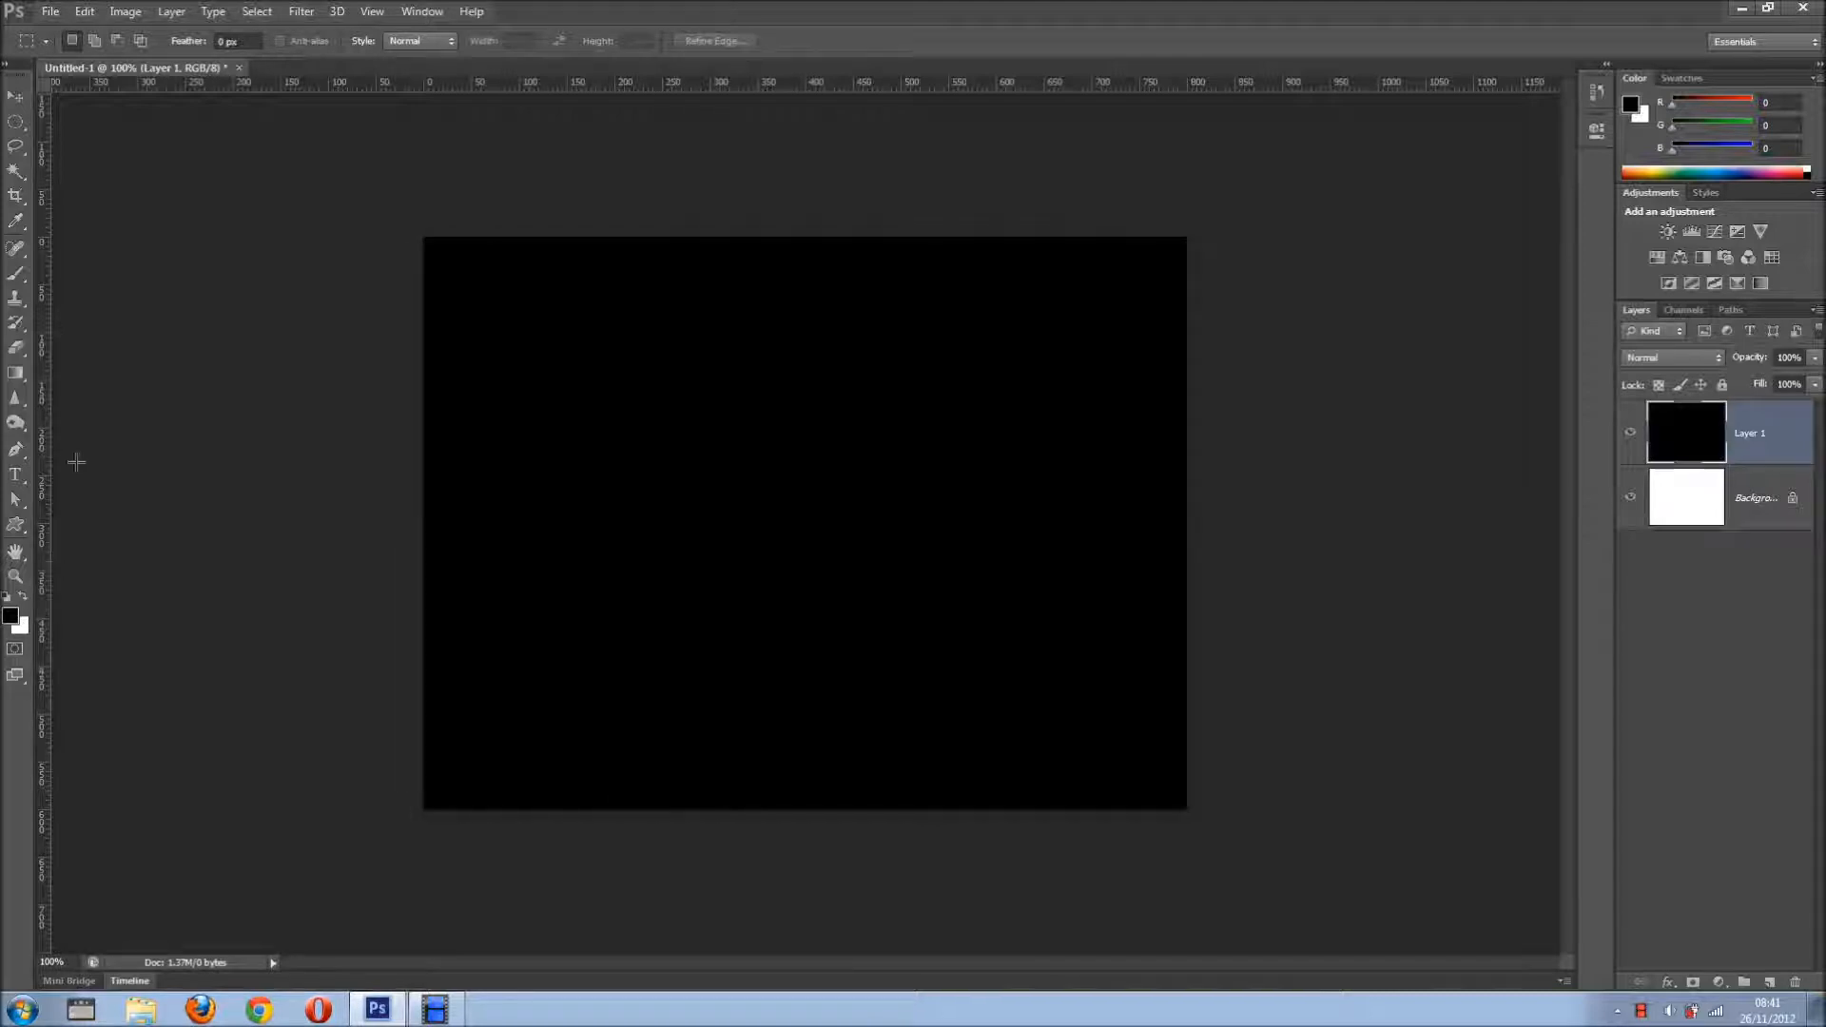
# Apply the Difference Clouds filter to the black layer five times in total to build a dense cloud texture
pyautogui.click(307, 16)
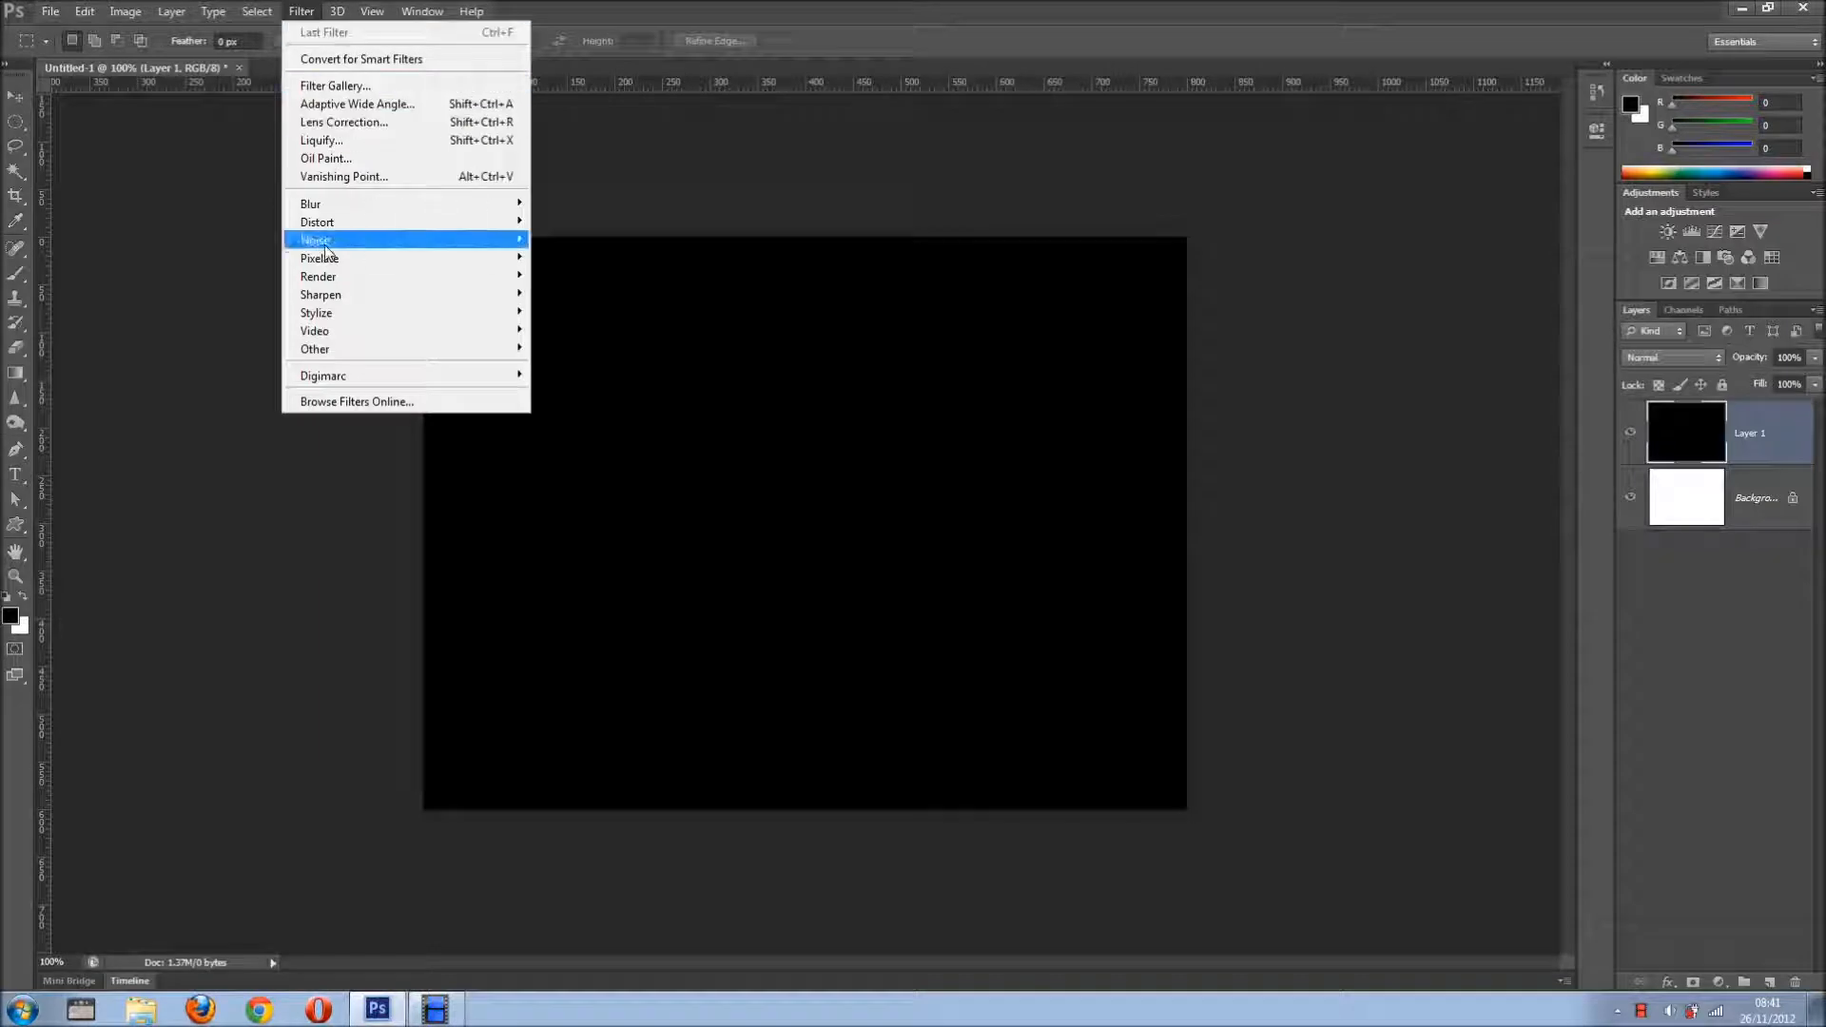
pyautogui.moveTo(329, 278)
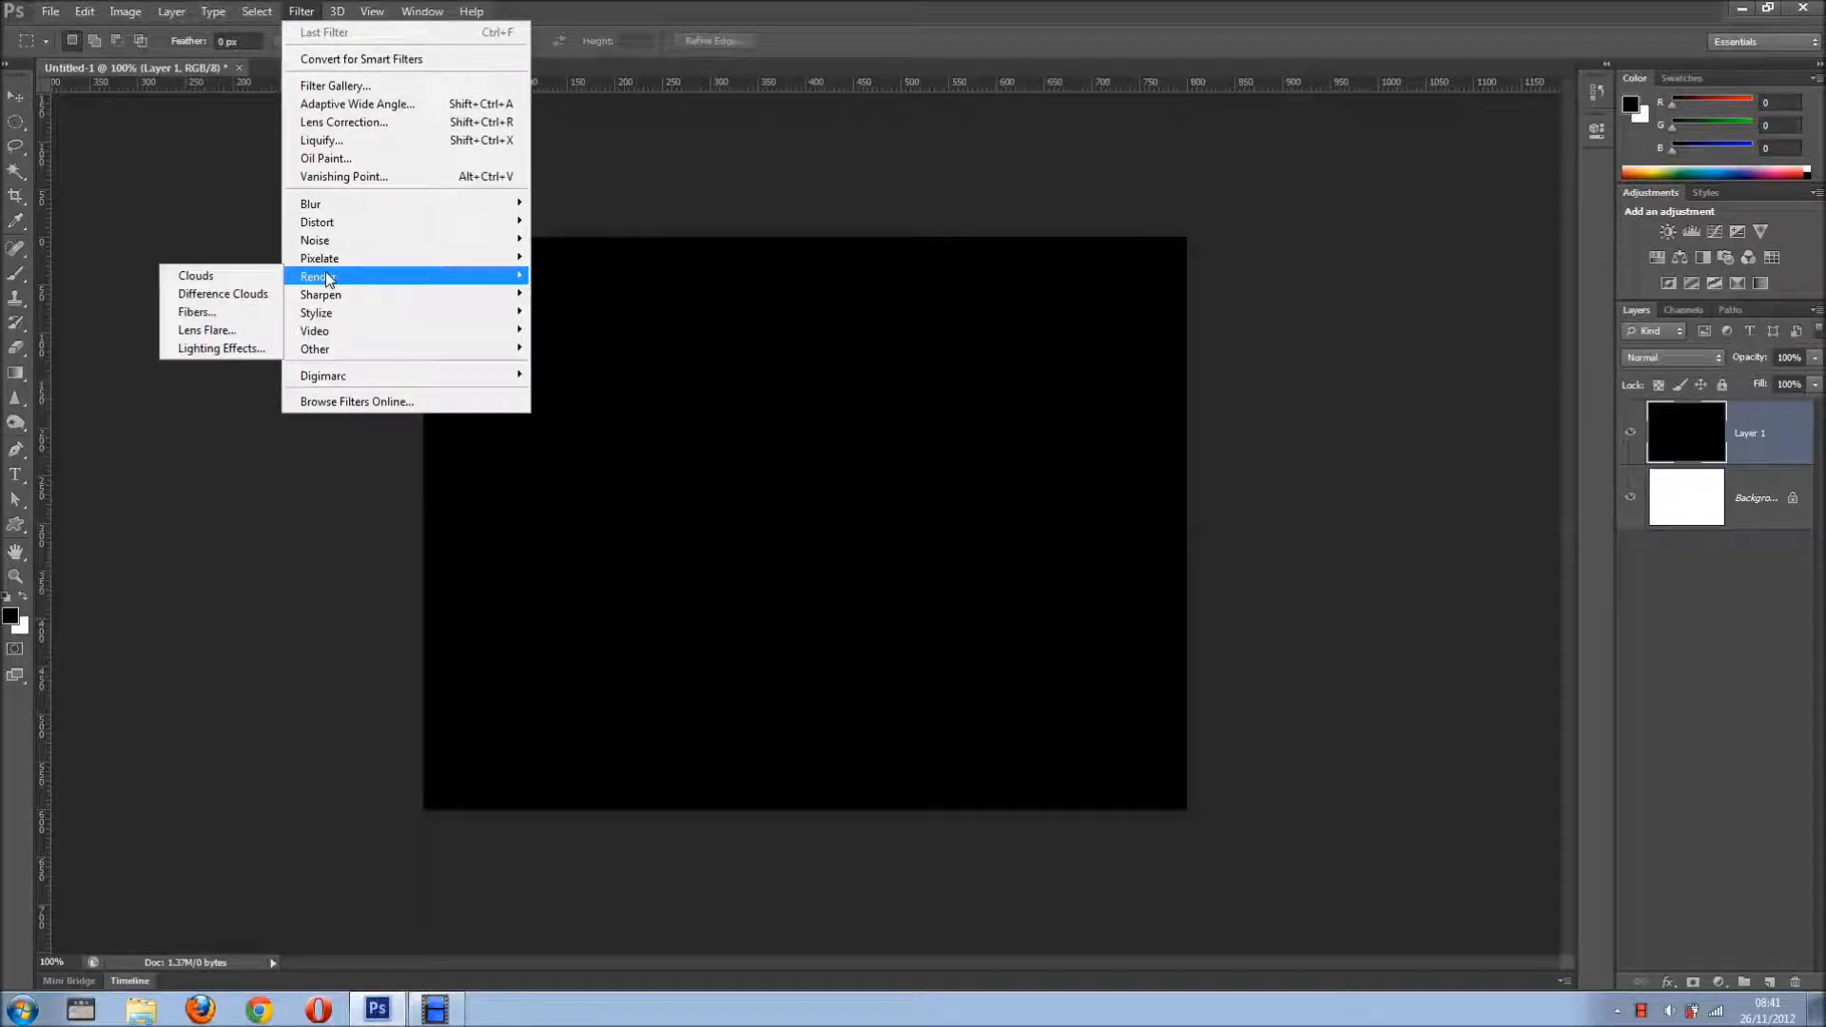
pyautogui.click(263, 297)
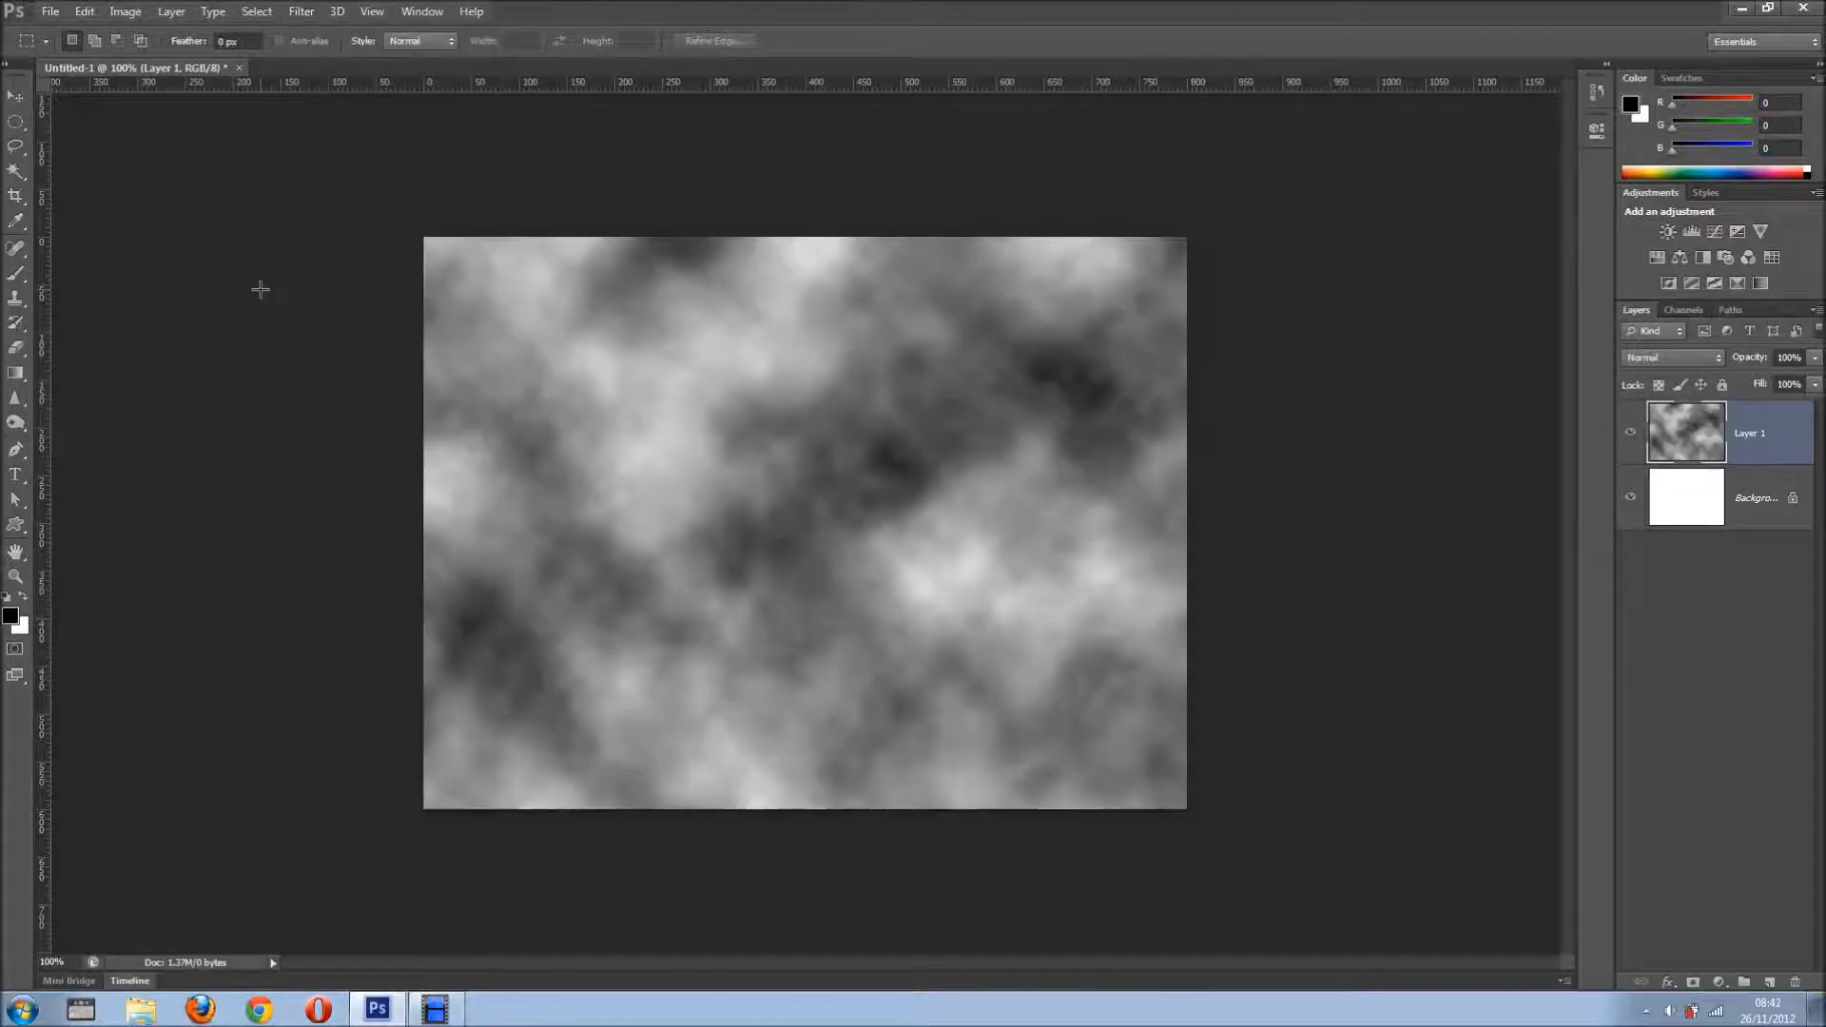
pyautogui.click(301, 11)
pyautogui.click(305, 33)
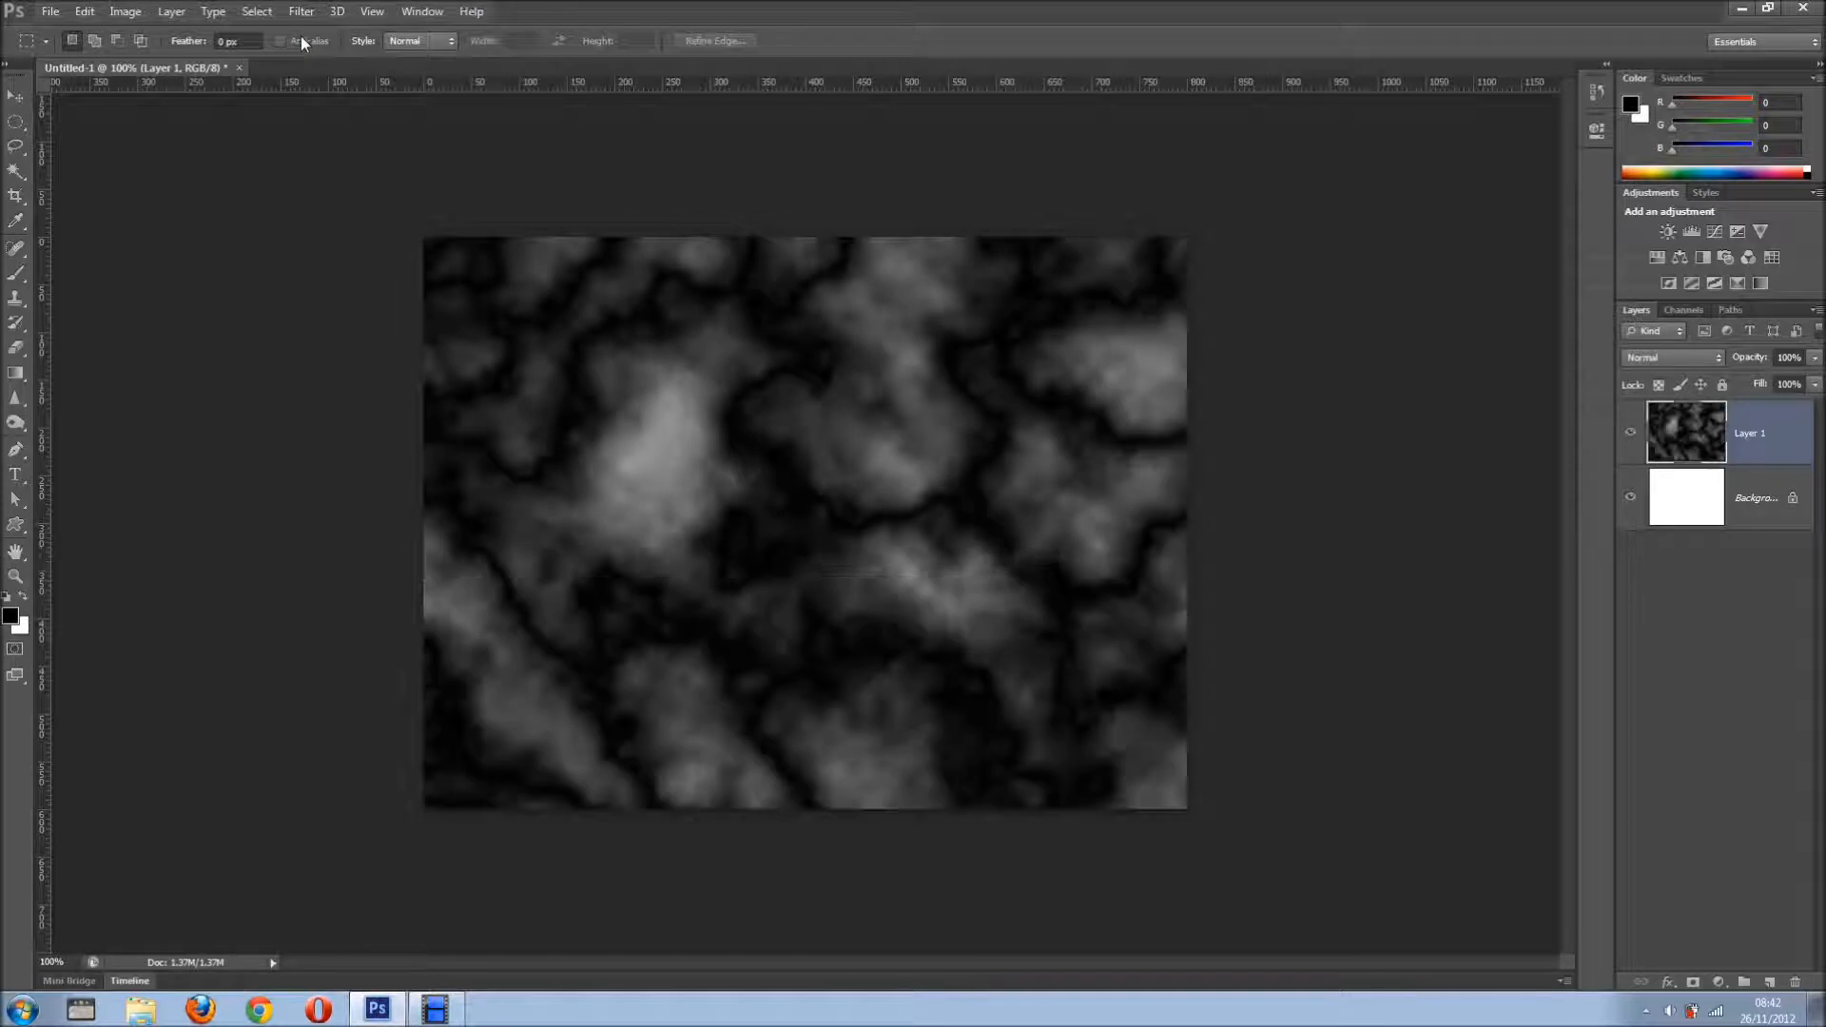
pyautogui.click(300, 12)
pyautogui.click(303, 33)
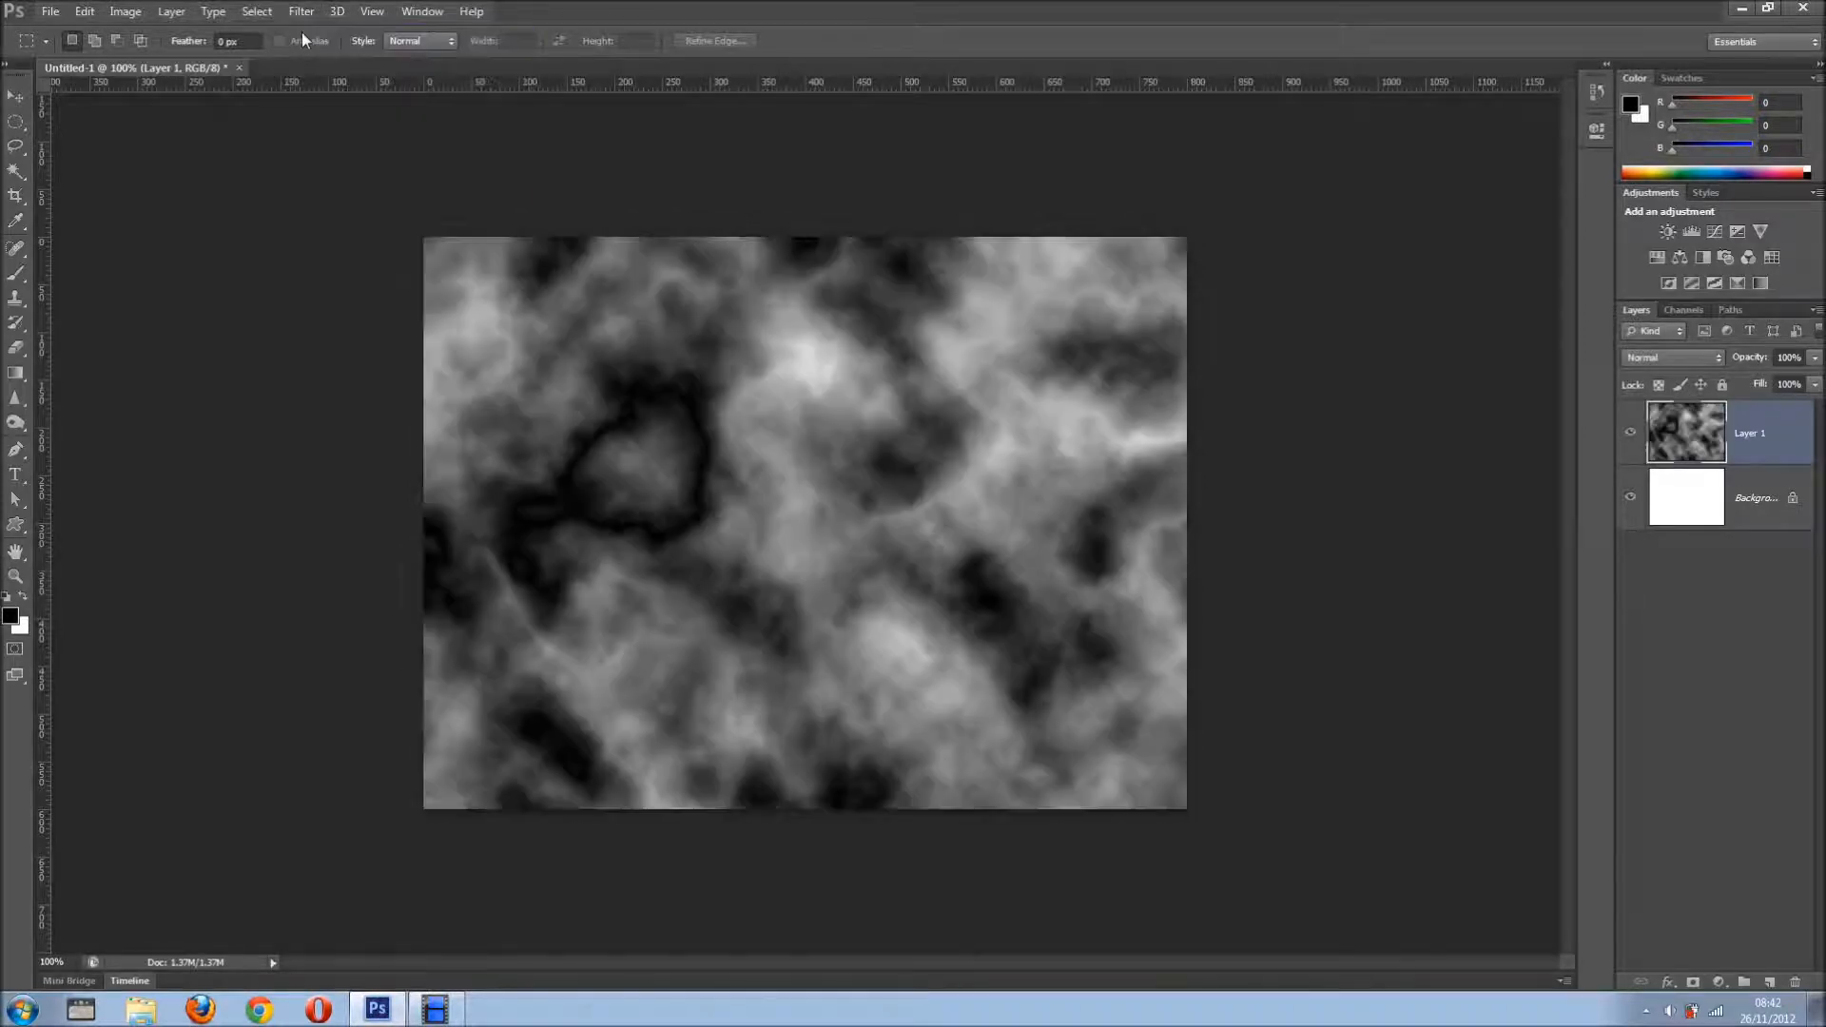
pyautogui.click(301, 11)
pyautogui.click(302, 33)
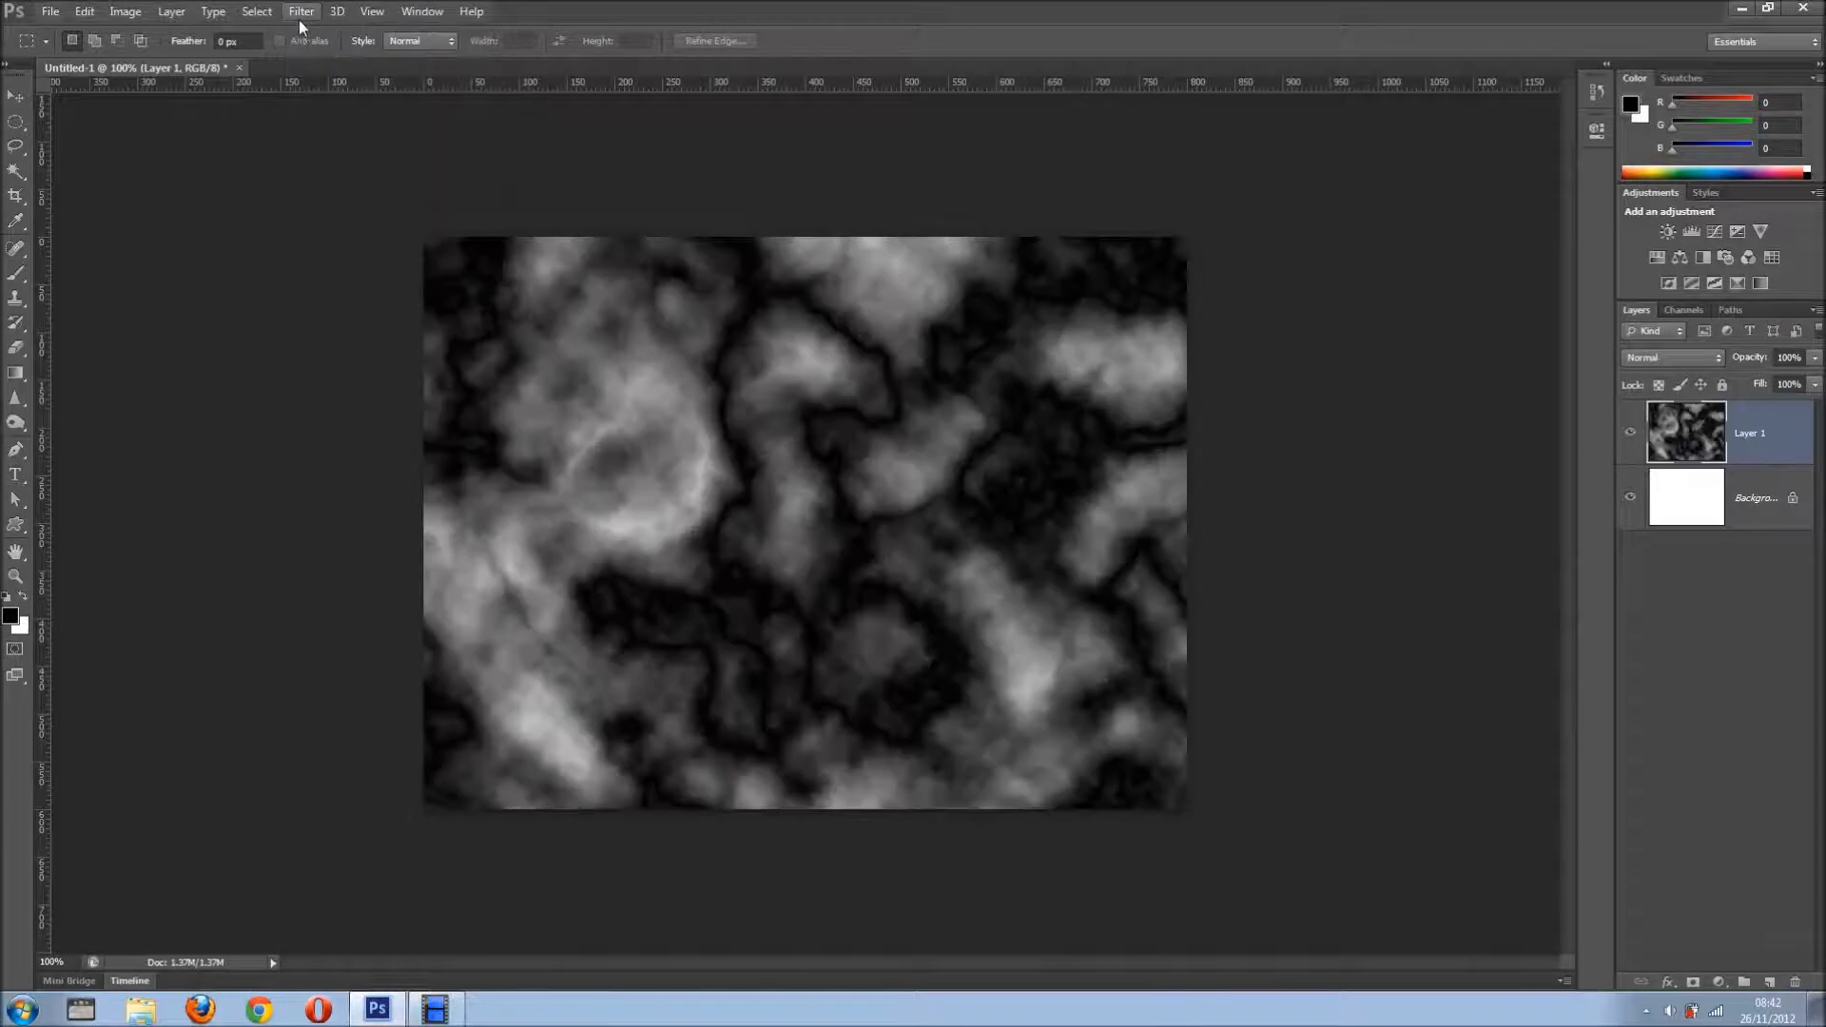
pyautogui.click(300, 12)
pyautogui.click(303, 33)
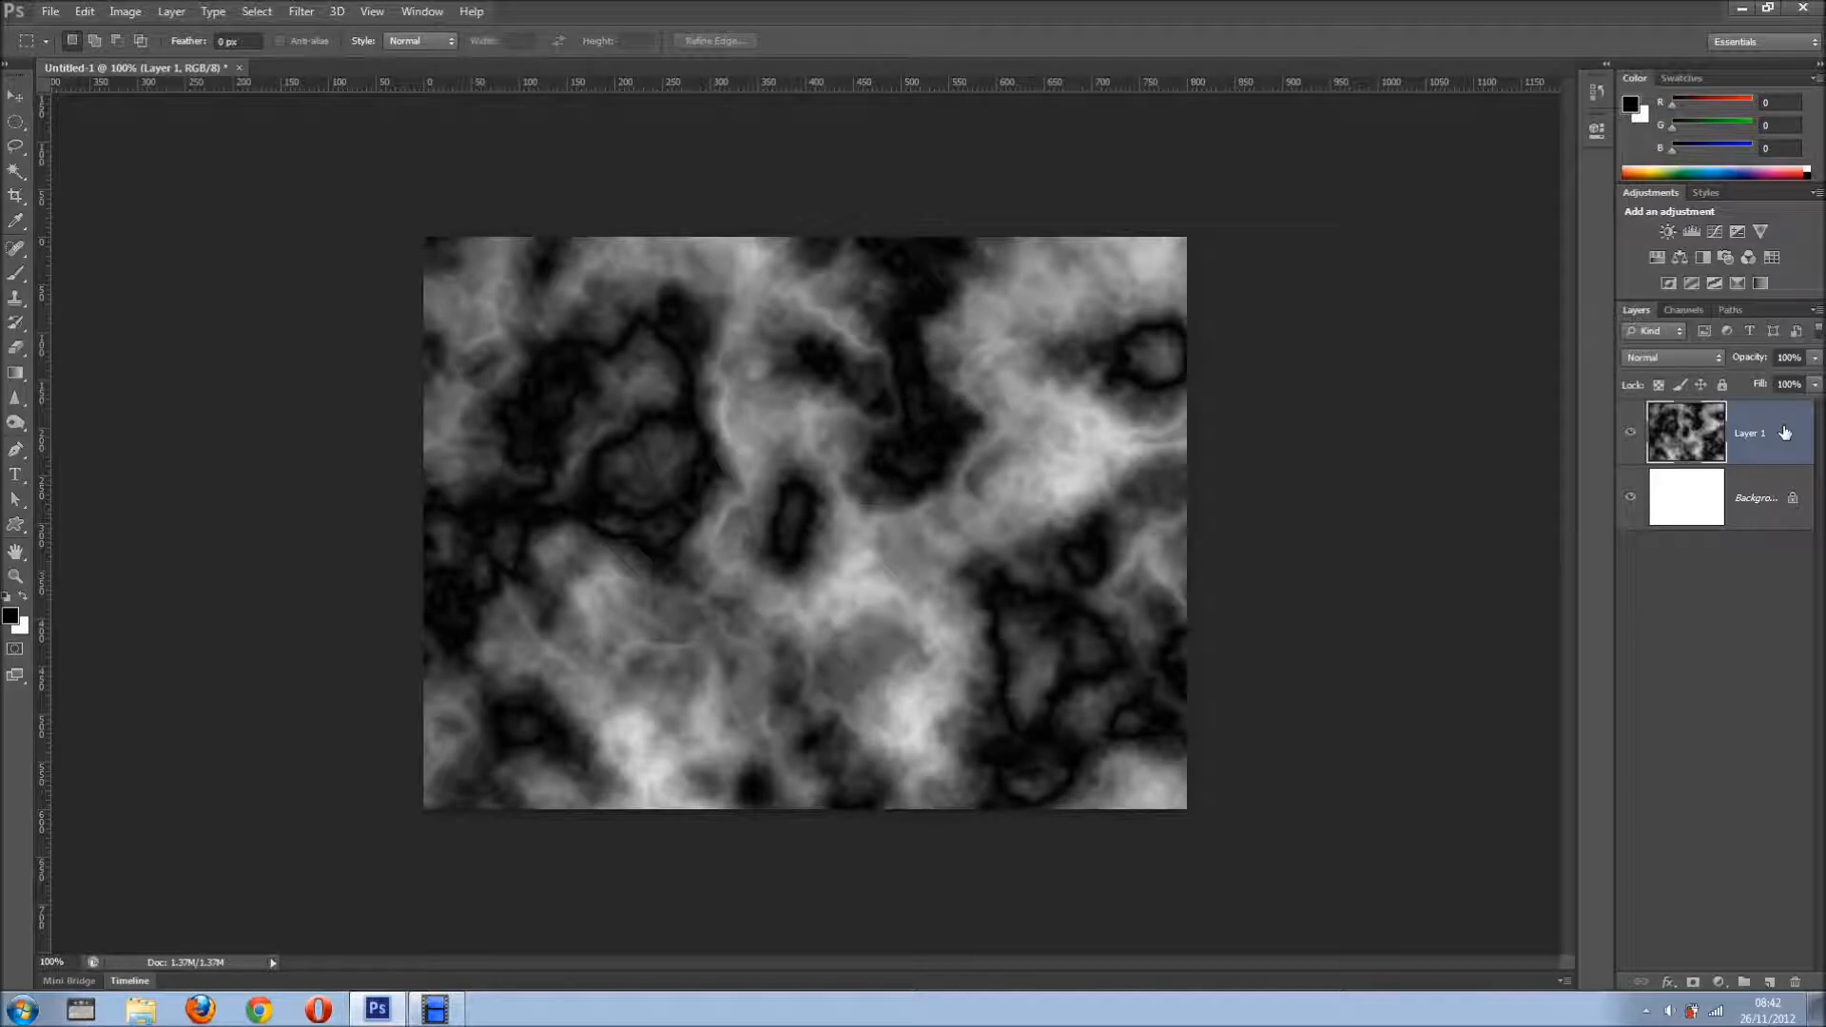
# Convert the cloud layer to a smart object and open its contents for editing
pyautogui.rightClick(1785, 433)
pyautogui.click(1649, 370)
pyautogui.doubleClick(1719, 455)
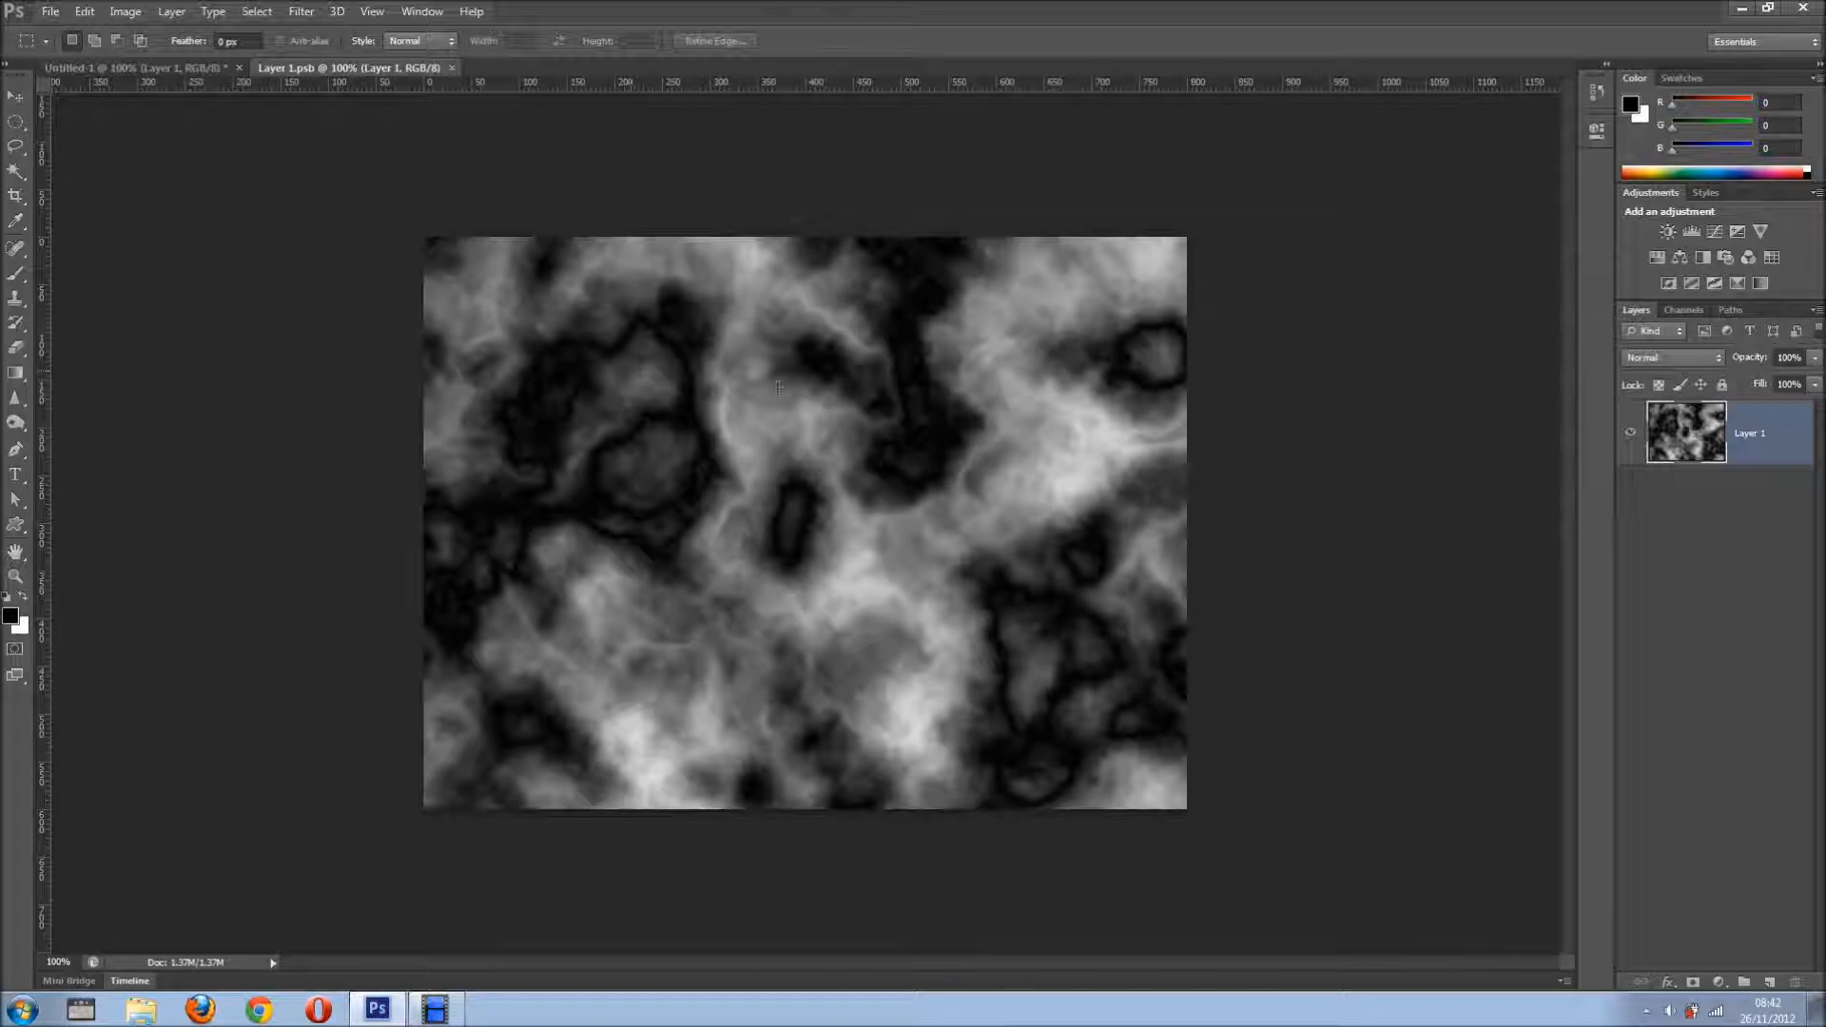
# Extend the canvas upward with the Crop tool to about five times its height, keeping the clouds at its lower end
pyautogui.click(16, 196)
pyautogui.hotkey('ctrl', '-')
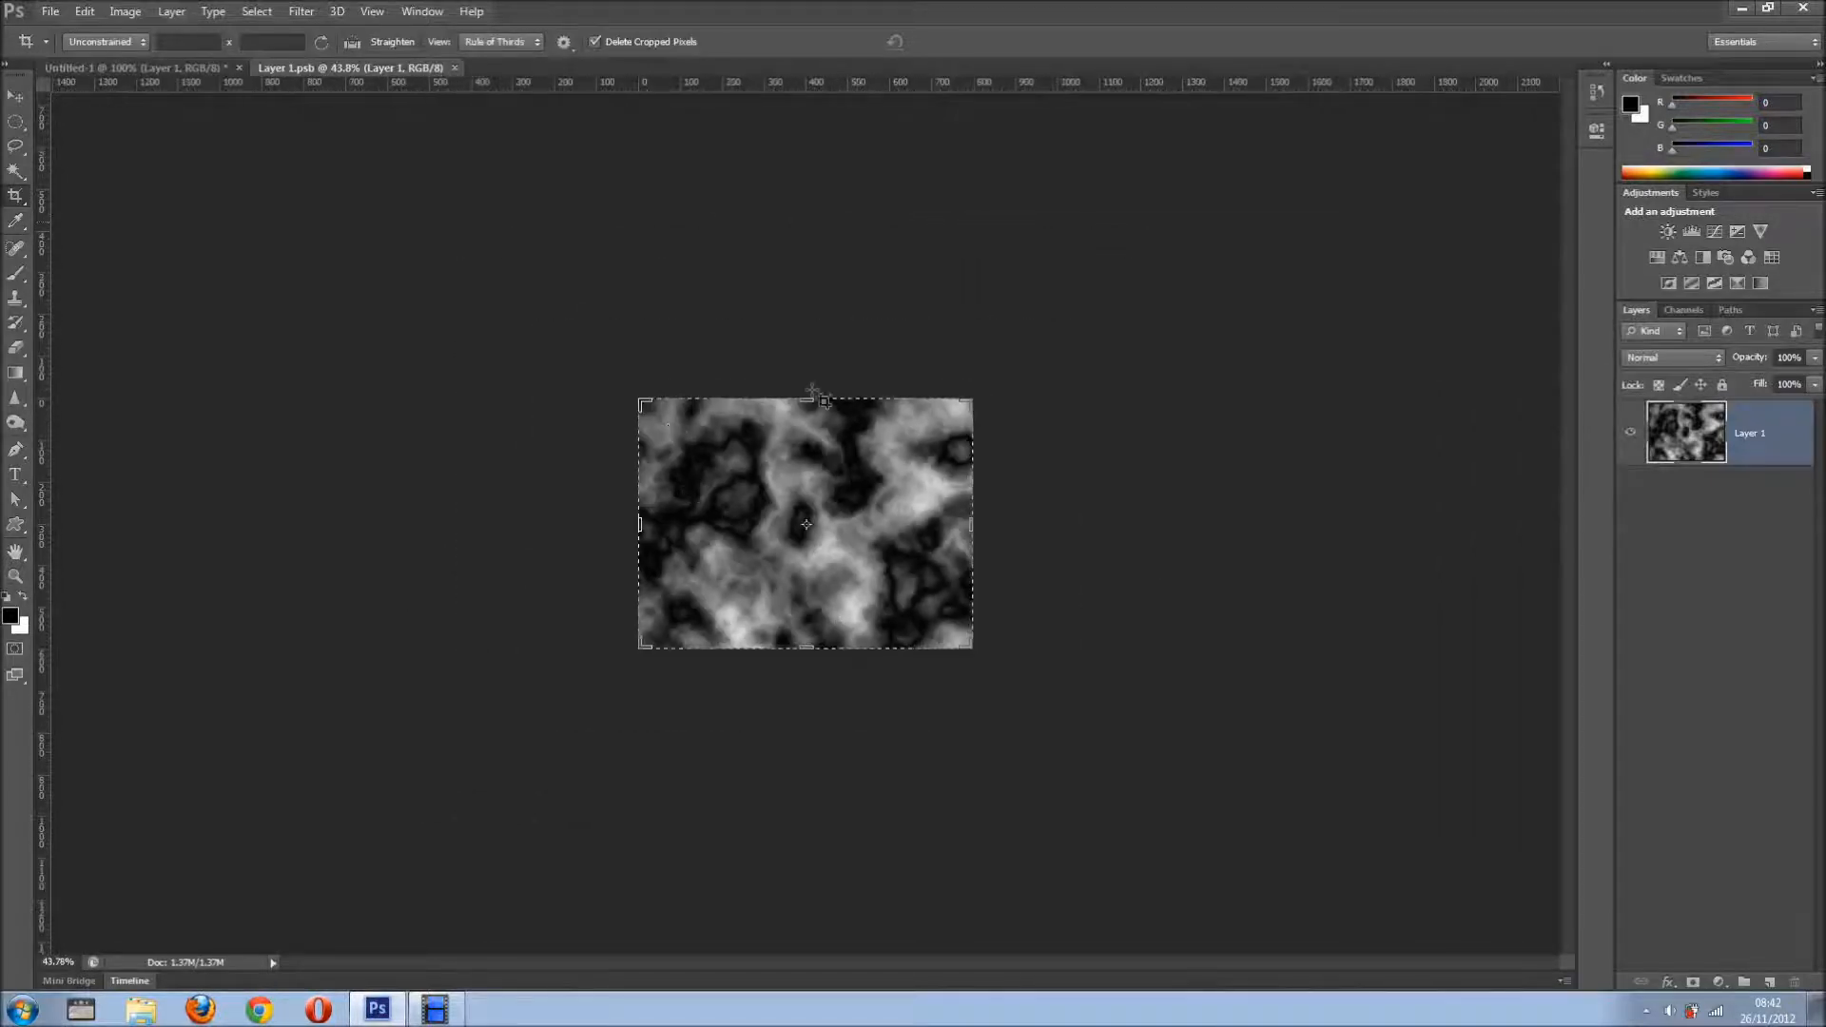
pyautogui.hotkey('ctrl', '-')
pyautogui.hotkey('ctrl', '-')
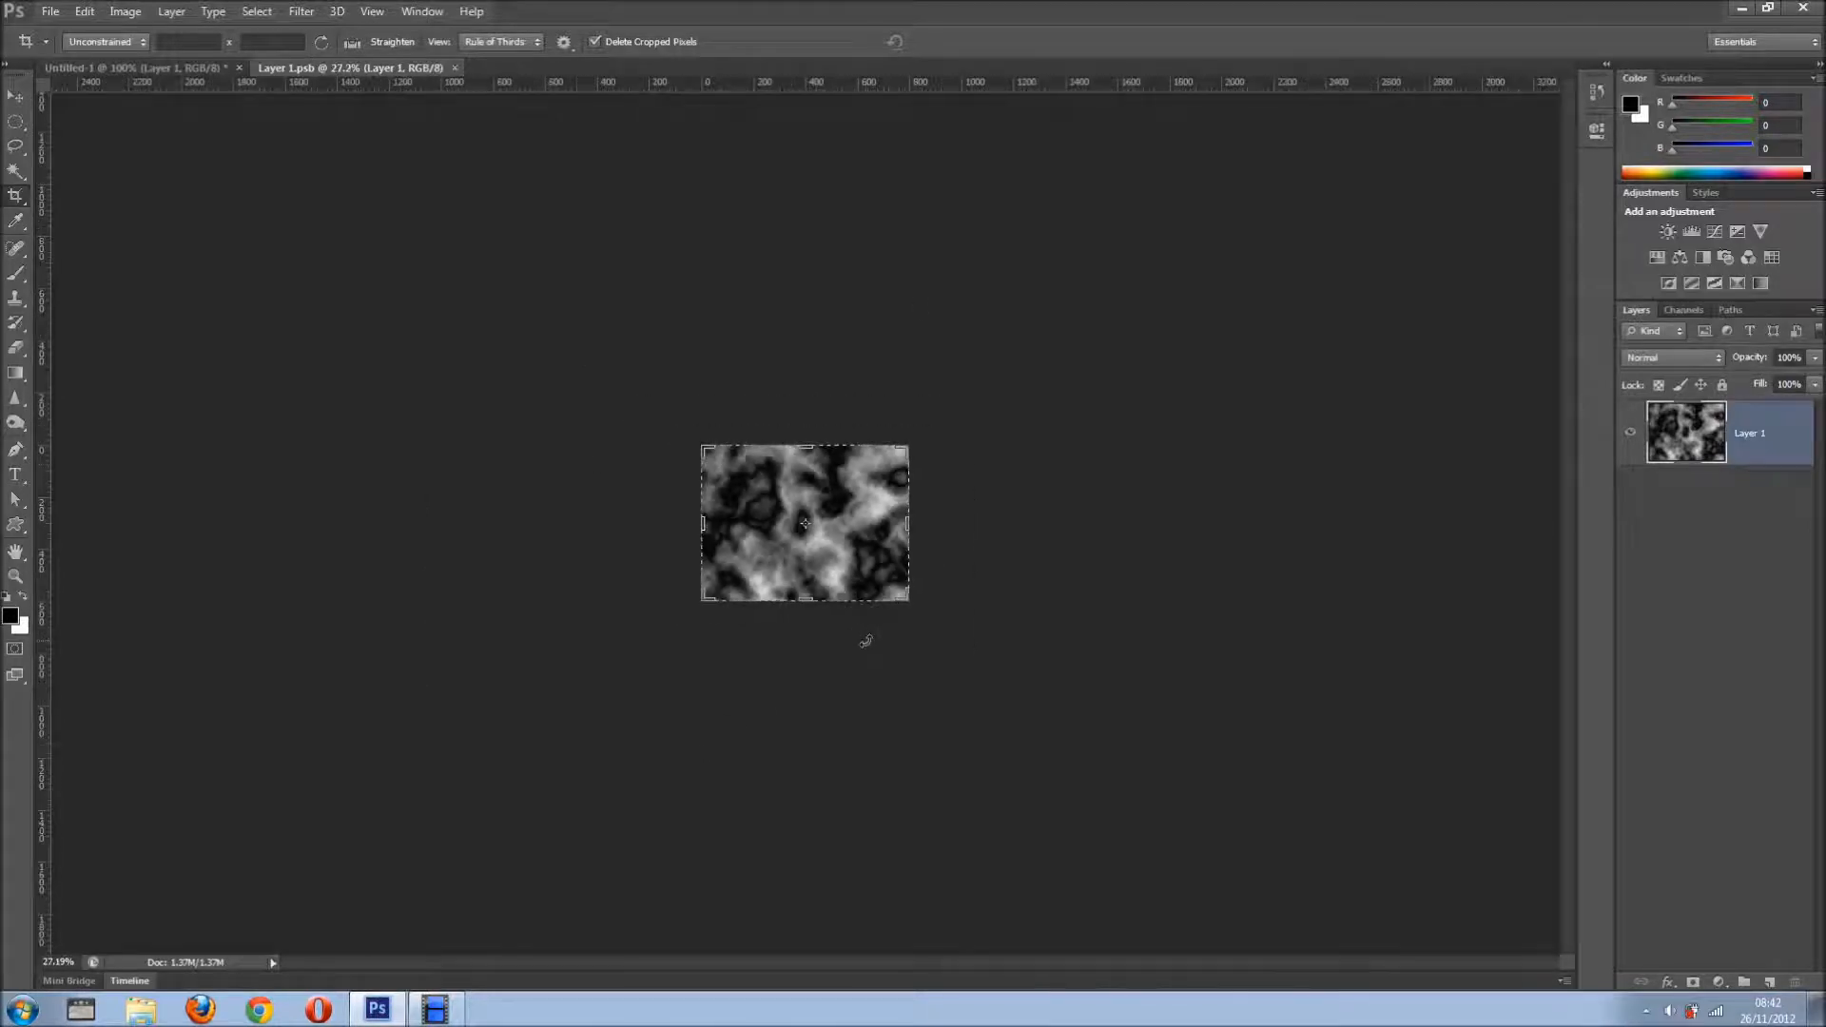
pyautogui.moveTo(806, 446); pyautogui.dragTo(804, 118)
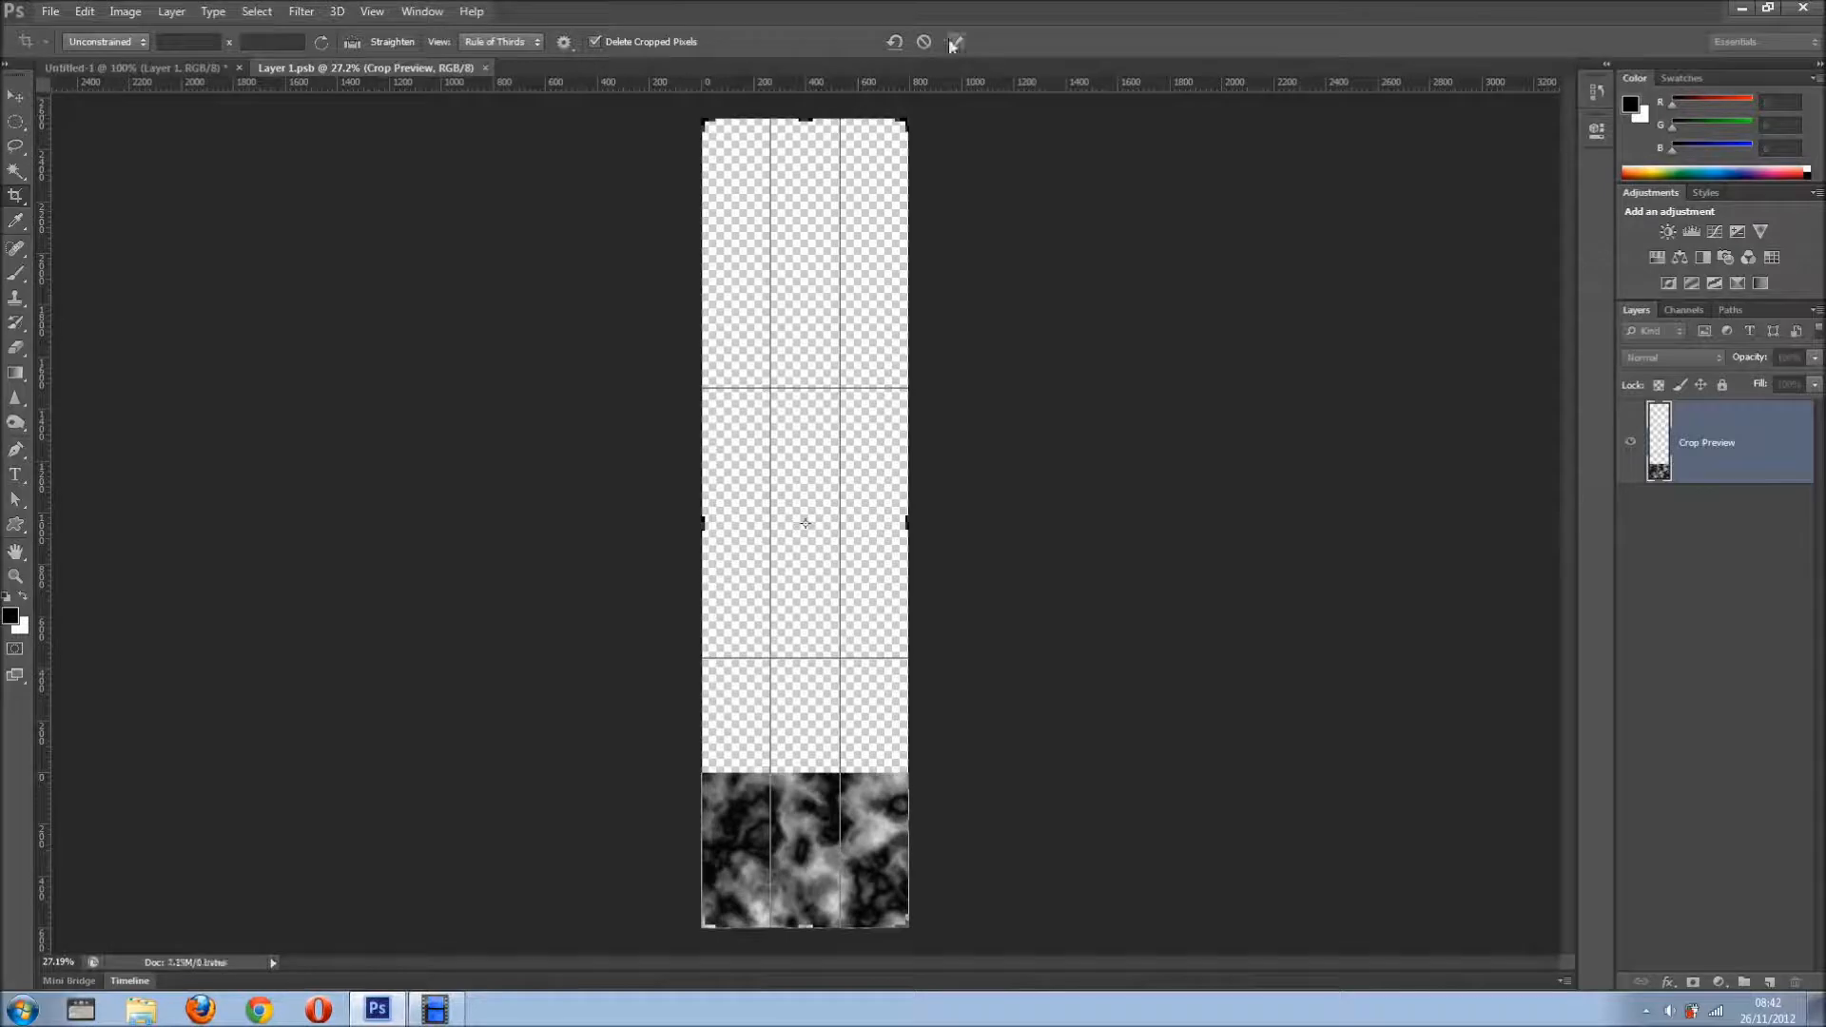
pyautogui.click(955, 42)
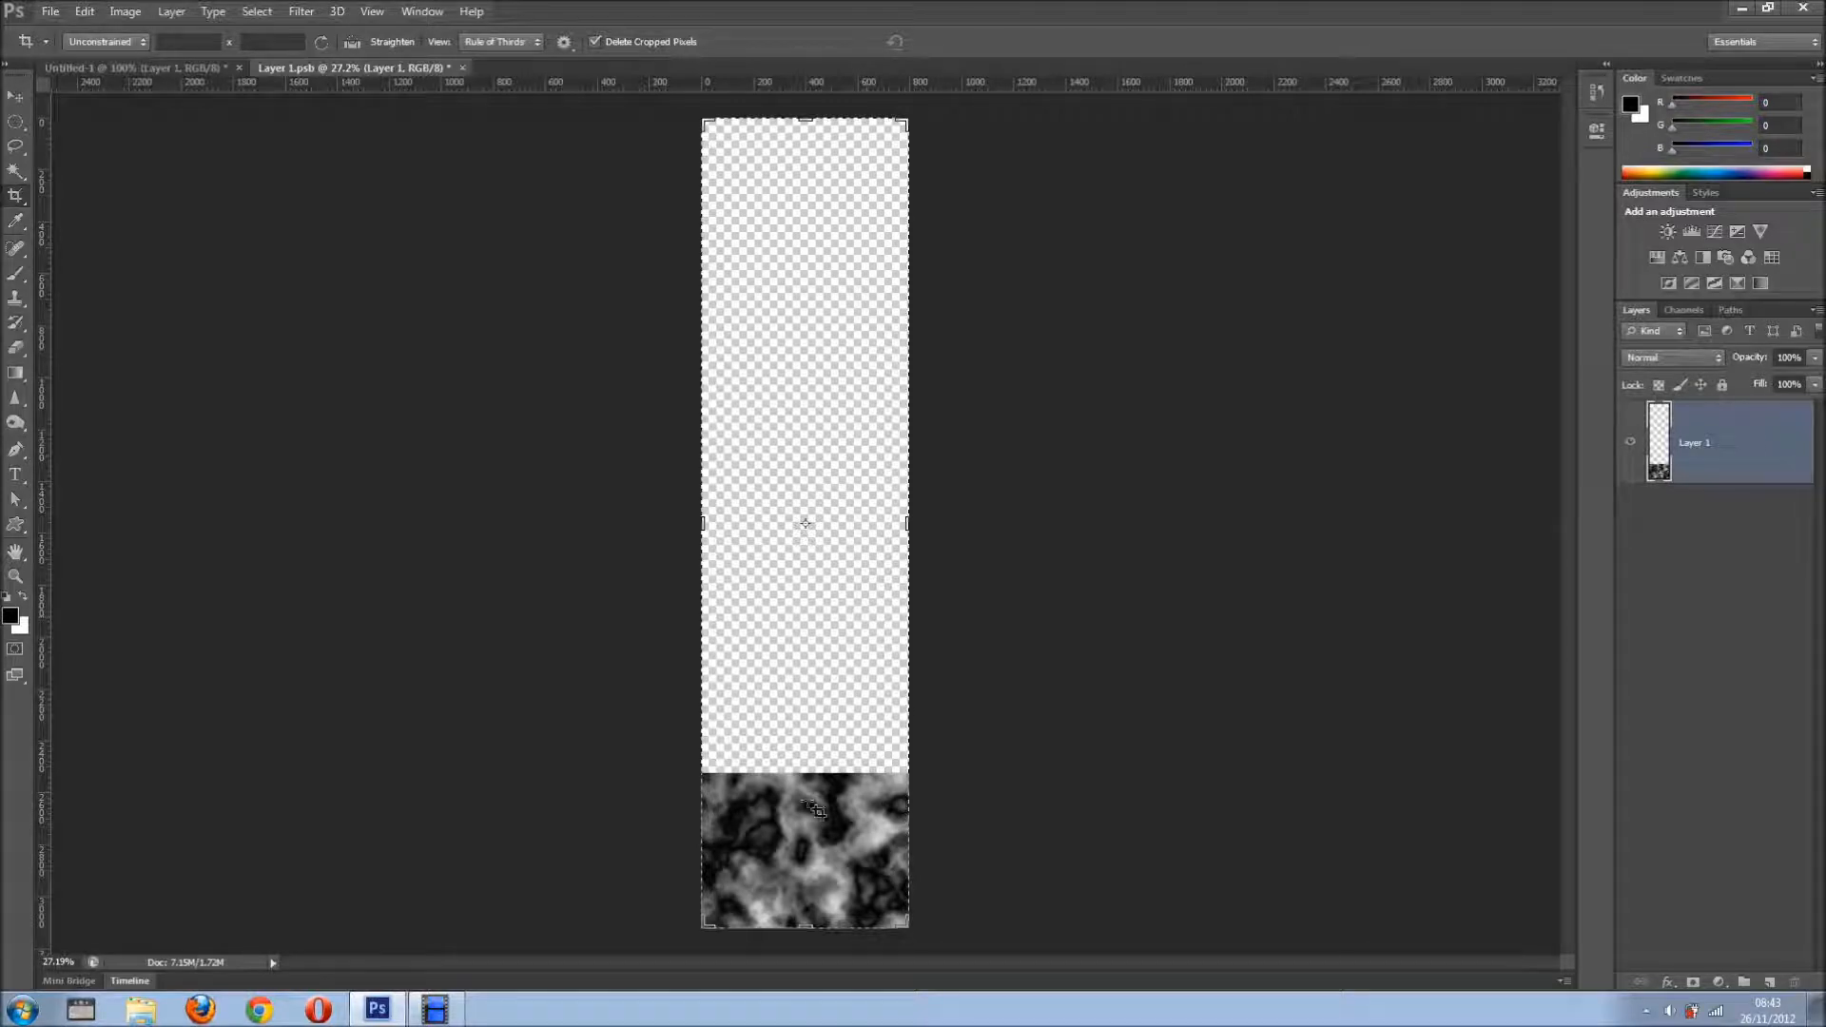
# Try converting the cloud layer alone to a nested smart object, inspect its contents, and close them
pyautogui.rightClick(1729, 451)
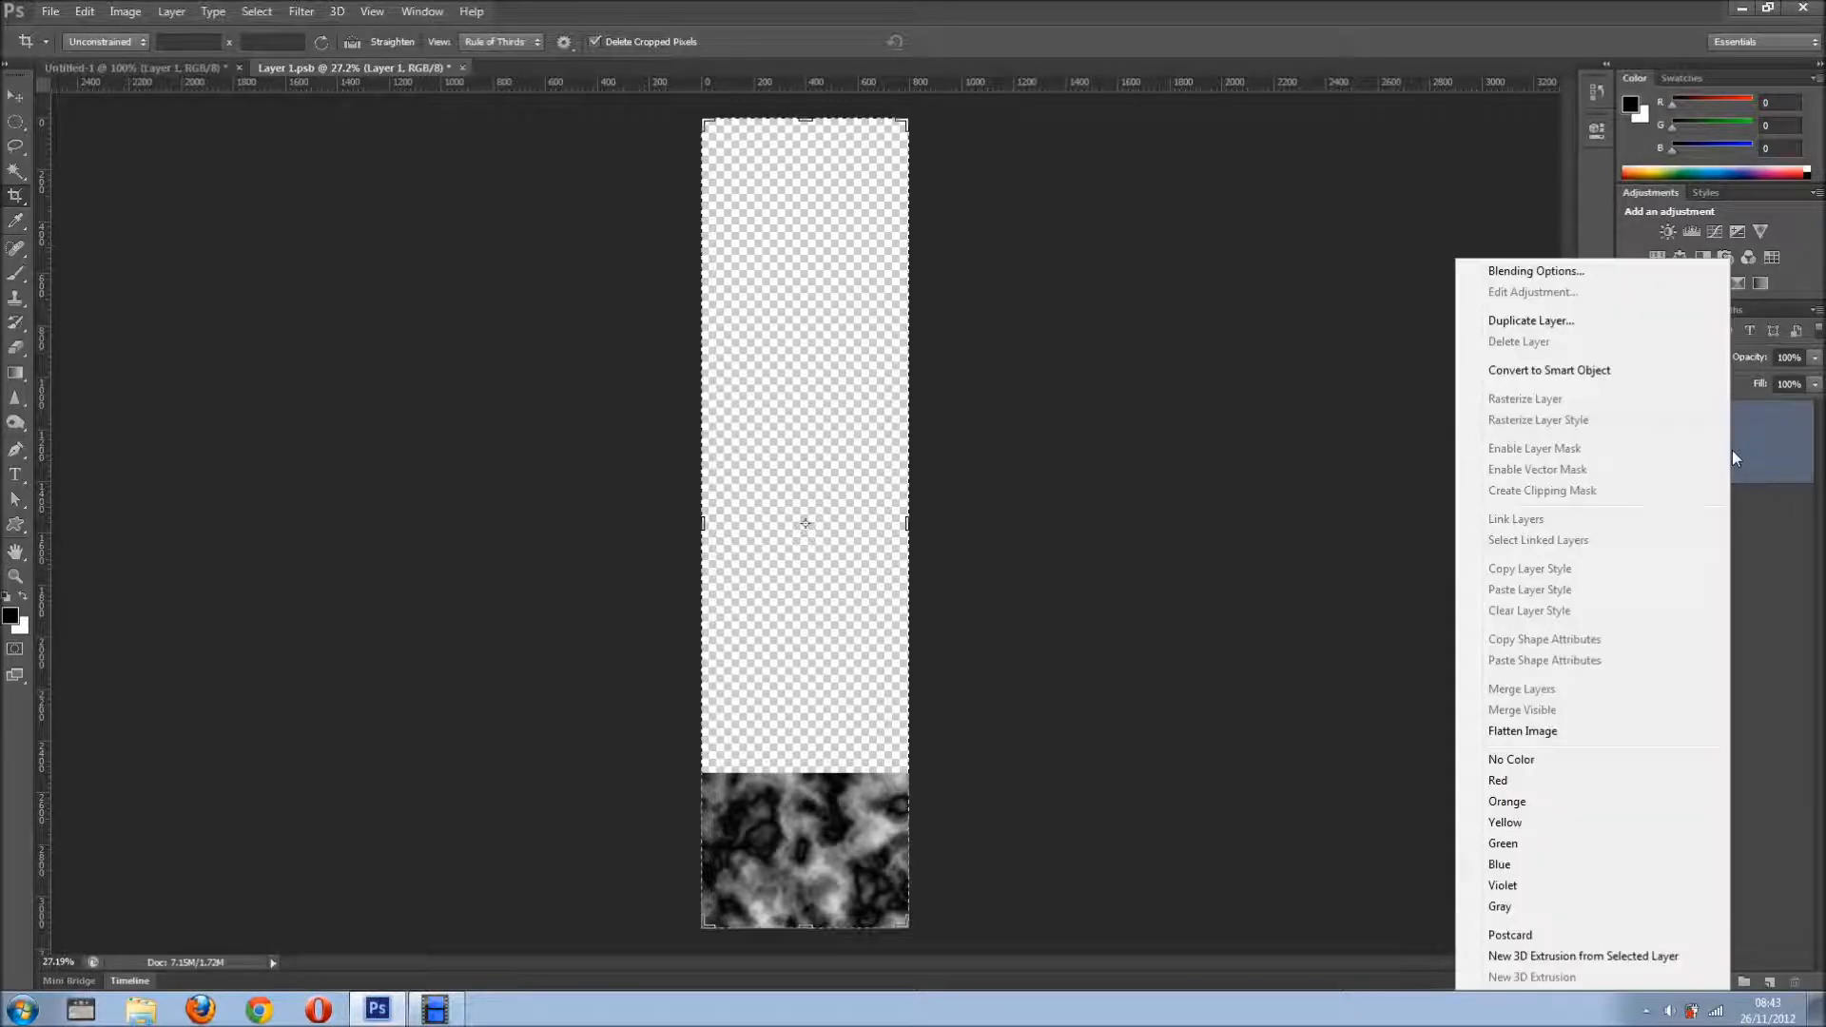
pyautogui.click(1610, 371)
pyautogui.doubleClick(1656, 485)
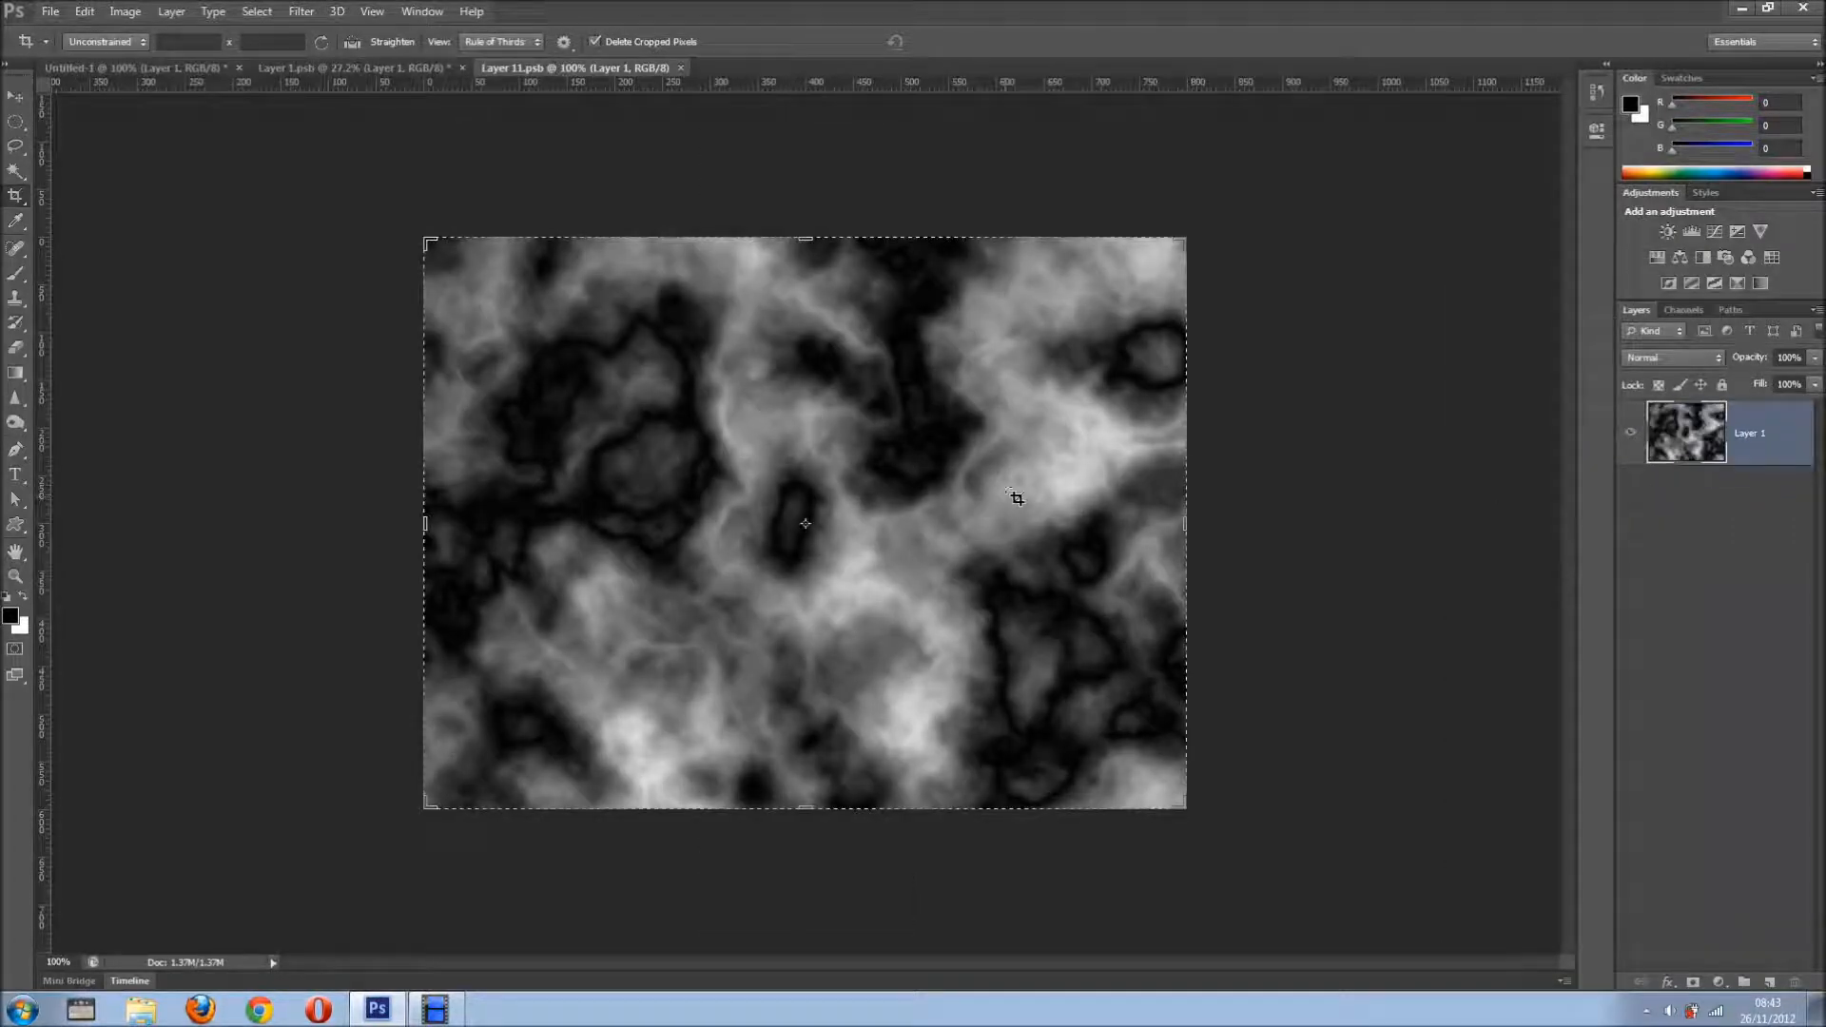
pyautogui.click(681, 68)
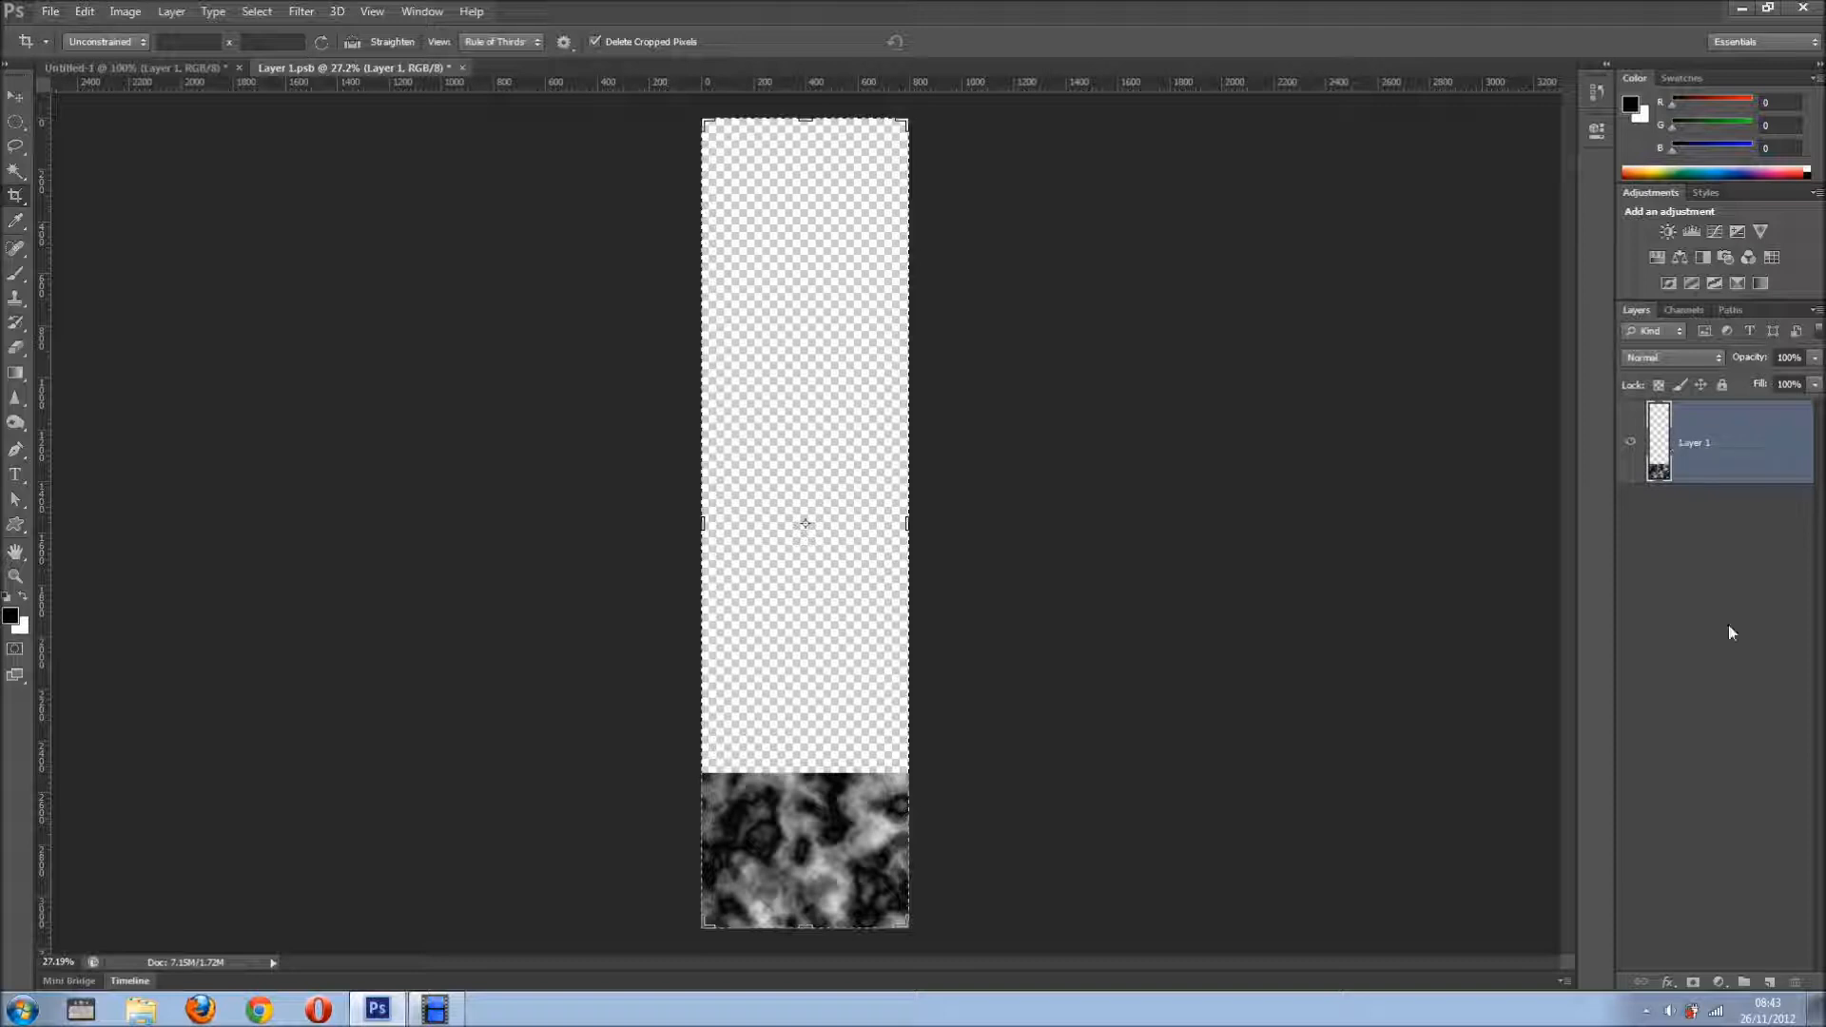
# Add a white-filled layer beneath the clouds and convert both layers together into one smart object
pyautogui.click(1767, 981)
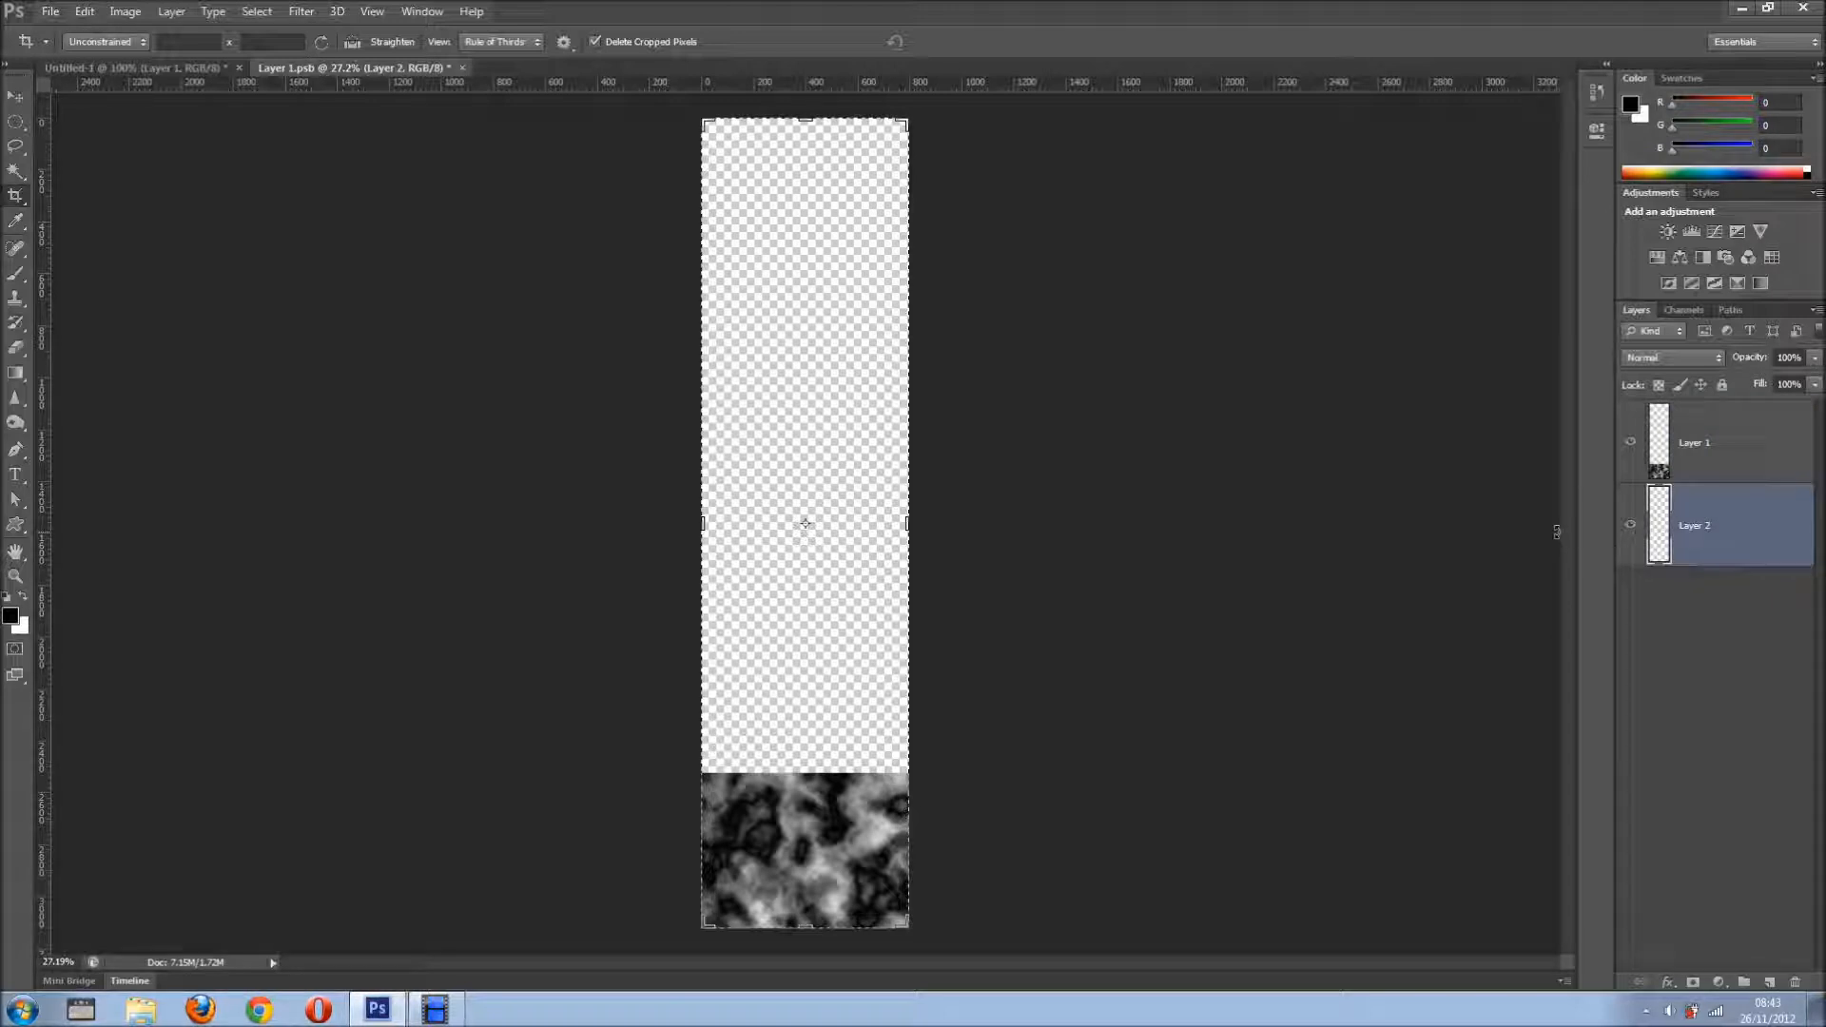
pyautogui.hotkey('ctrl', 'BackSpace')
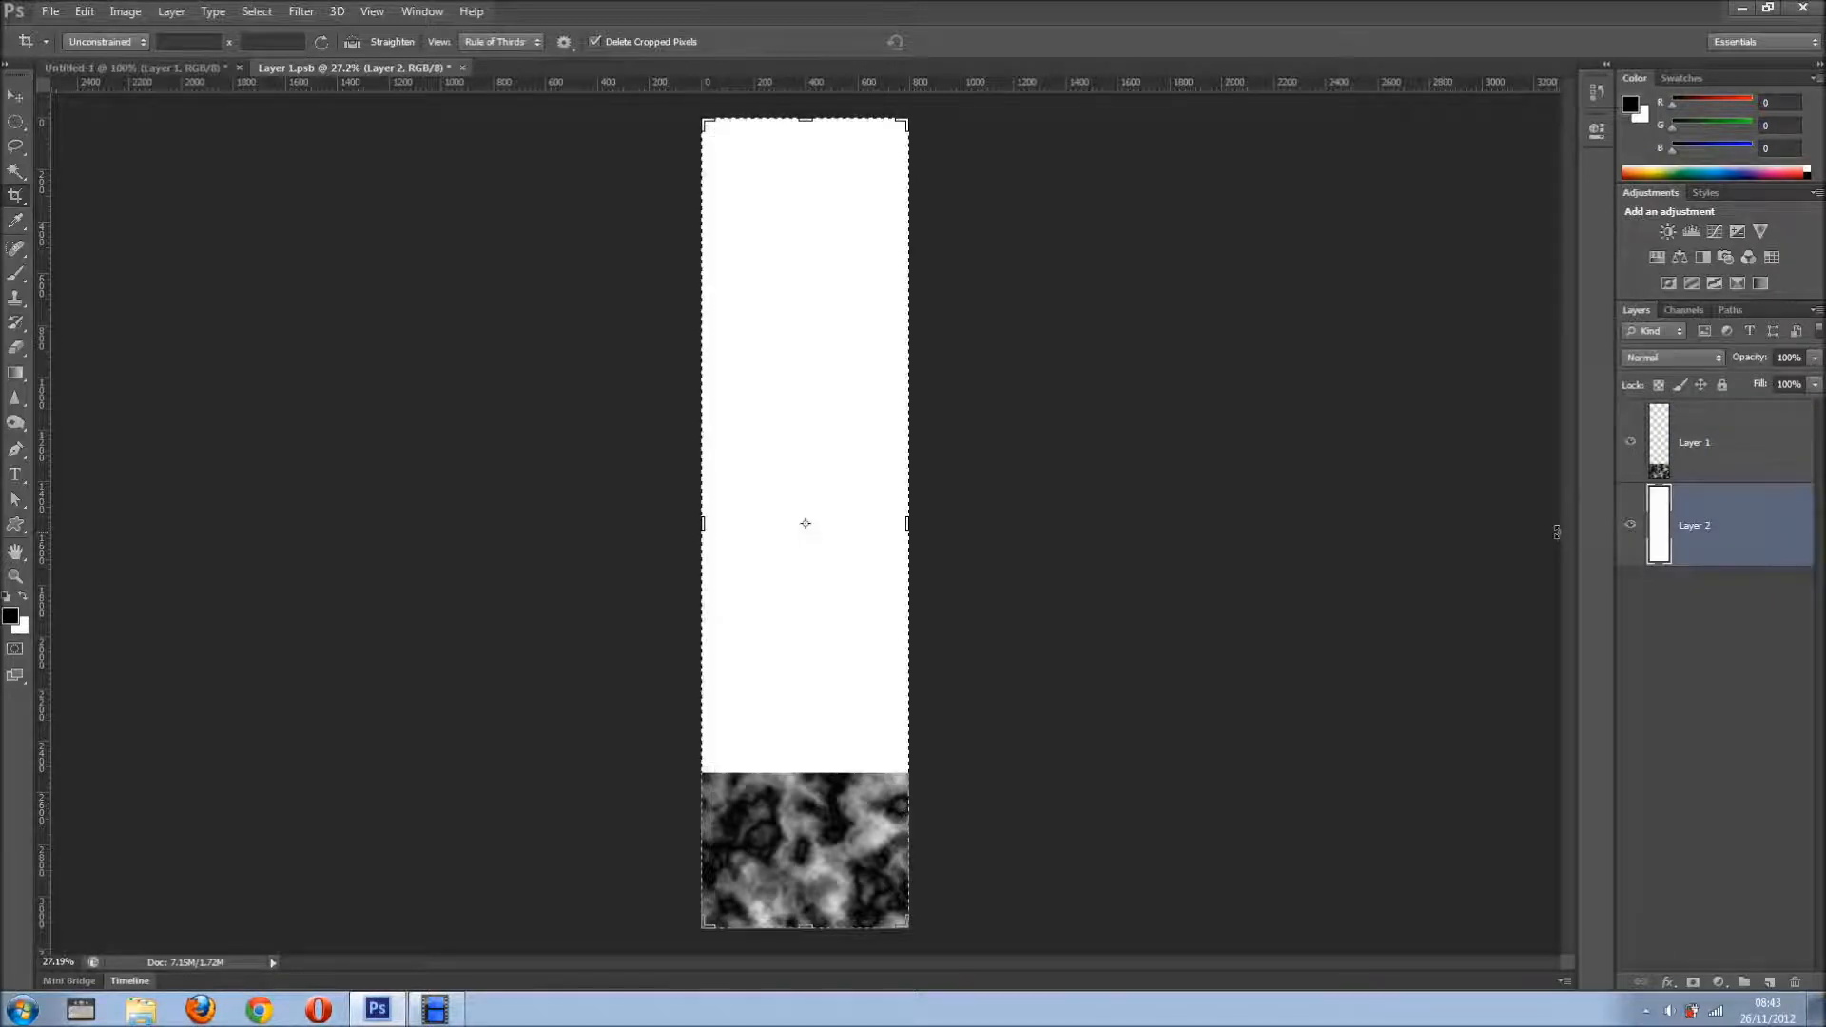
pyautogui.keyDown('shift'); pyautogui.click(1723, 449); pyautogui.keyUp('shift')
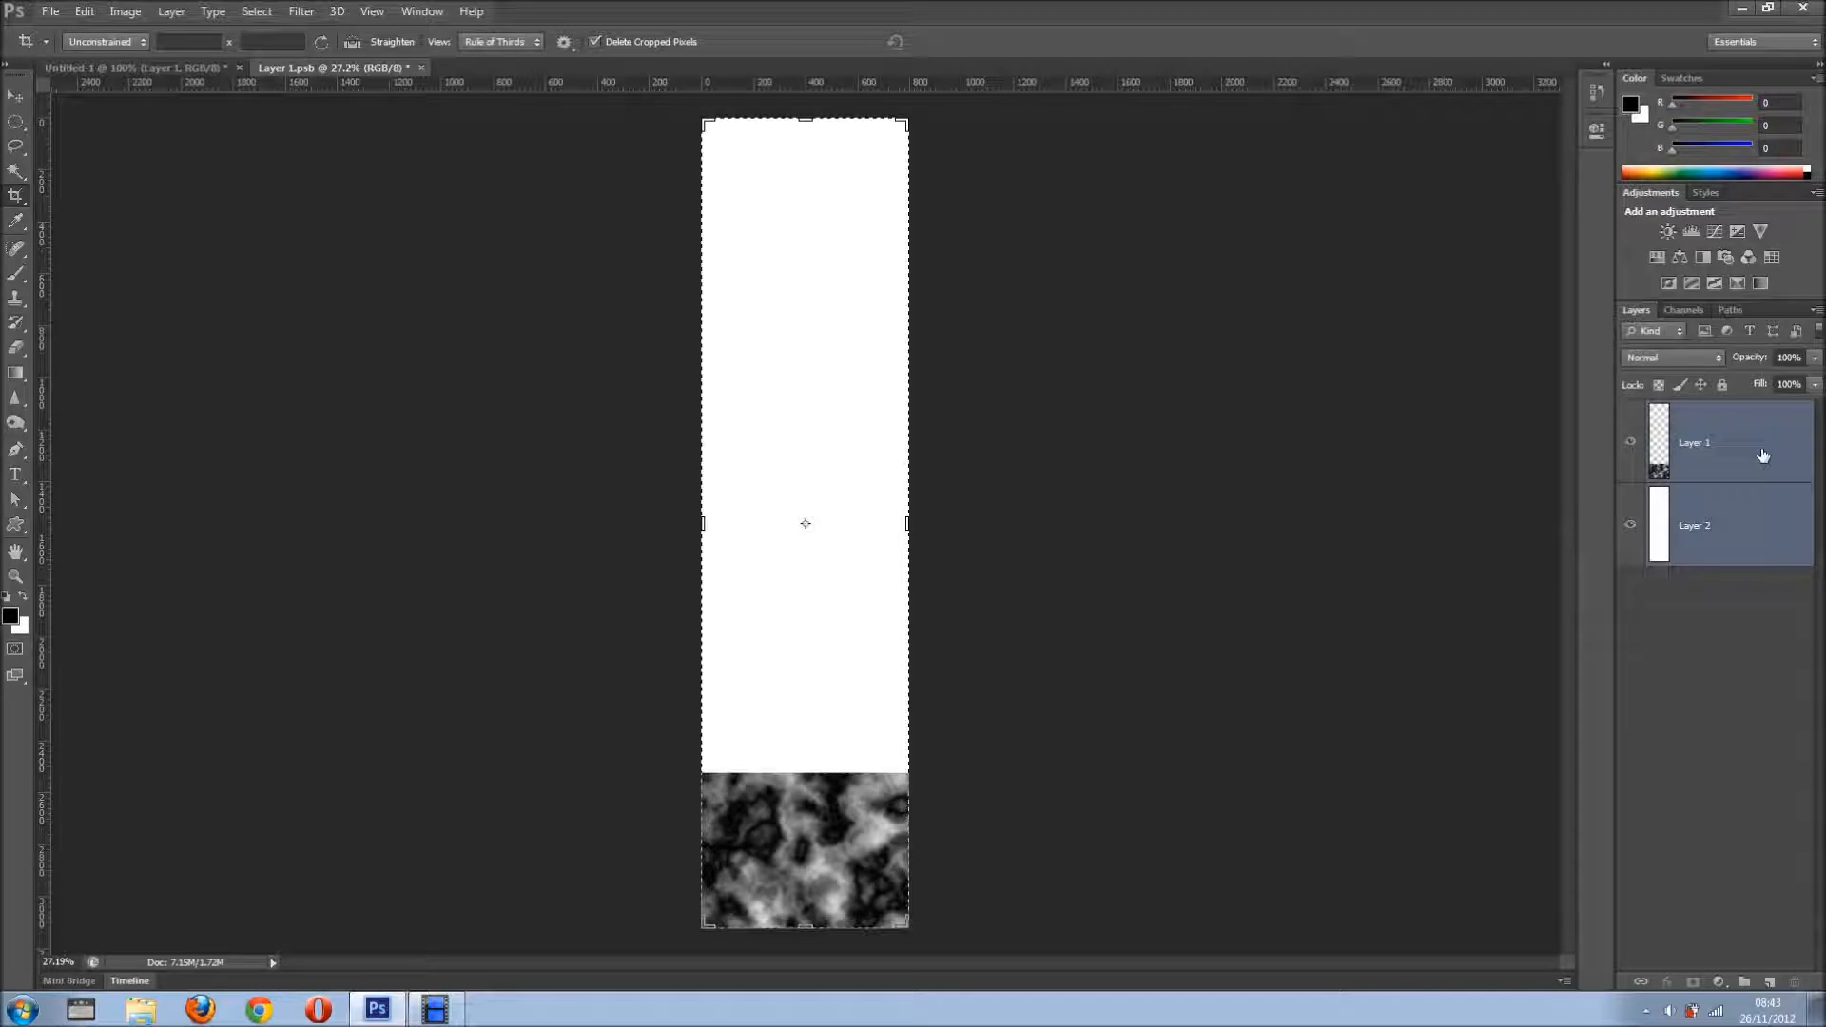
pyautogui.rightClick(1761, 453)
pyautogui.click(1668, 368)
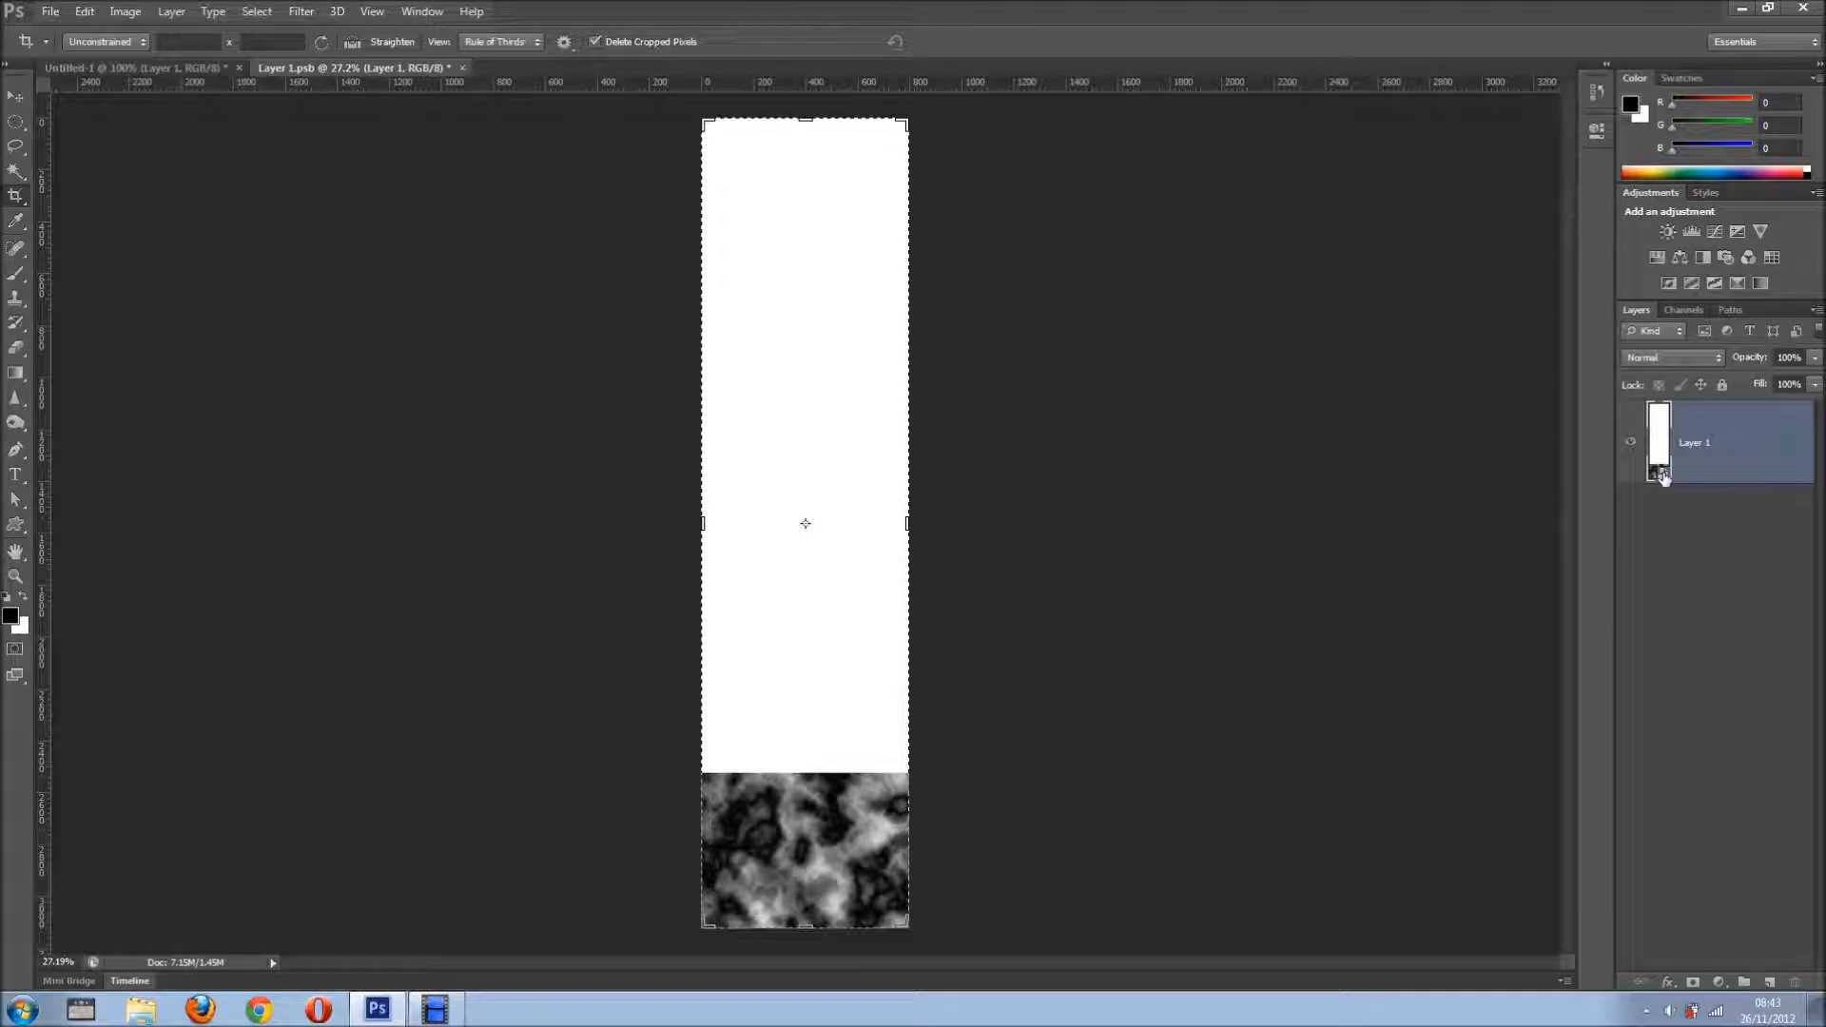
# Open the combined smart object's contents and delete the white Layer 2 from it
pyautogui.doubleClick(1660, 473)
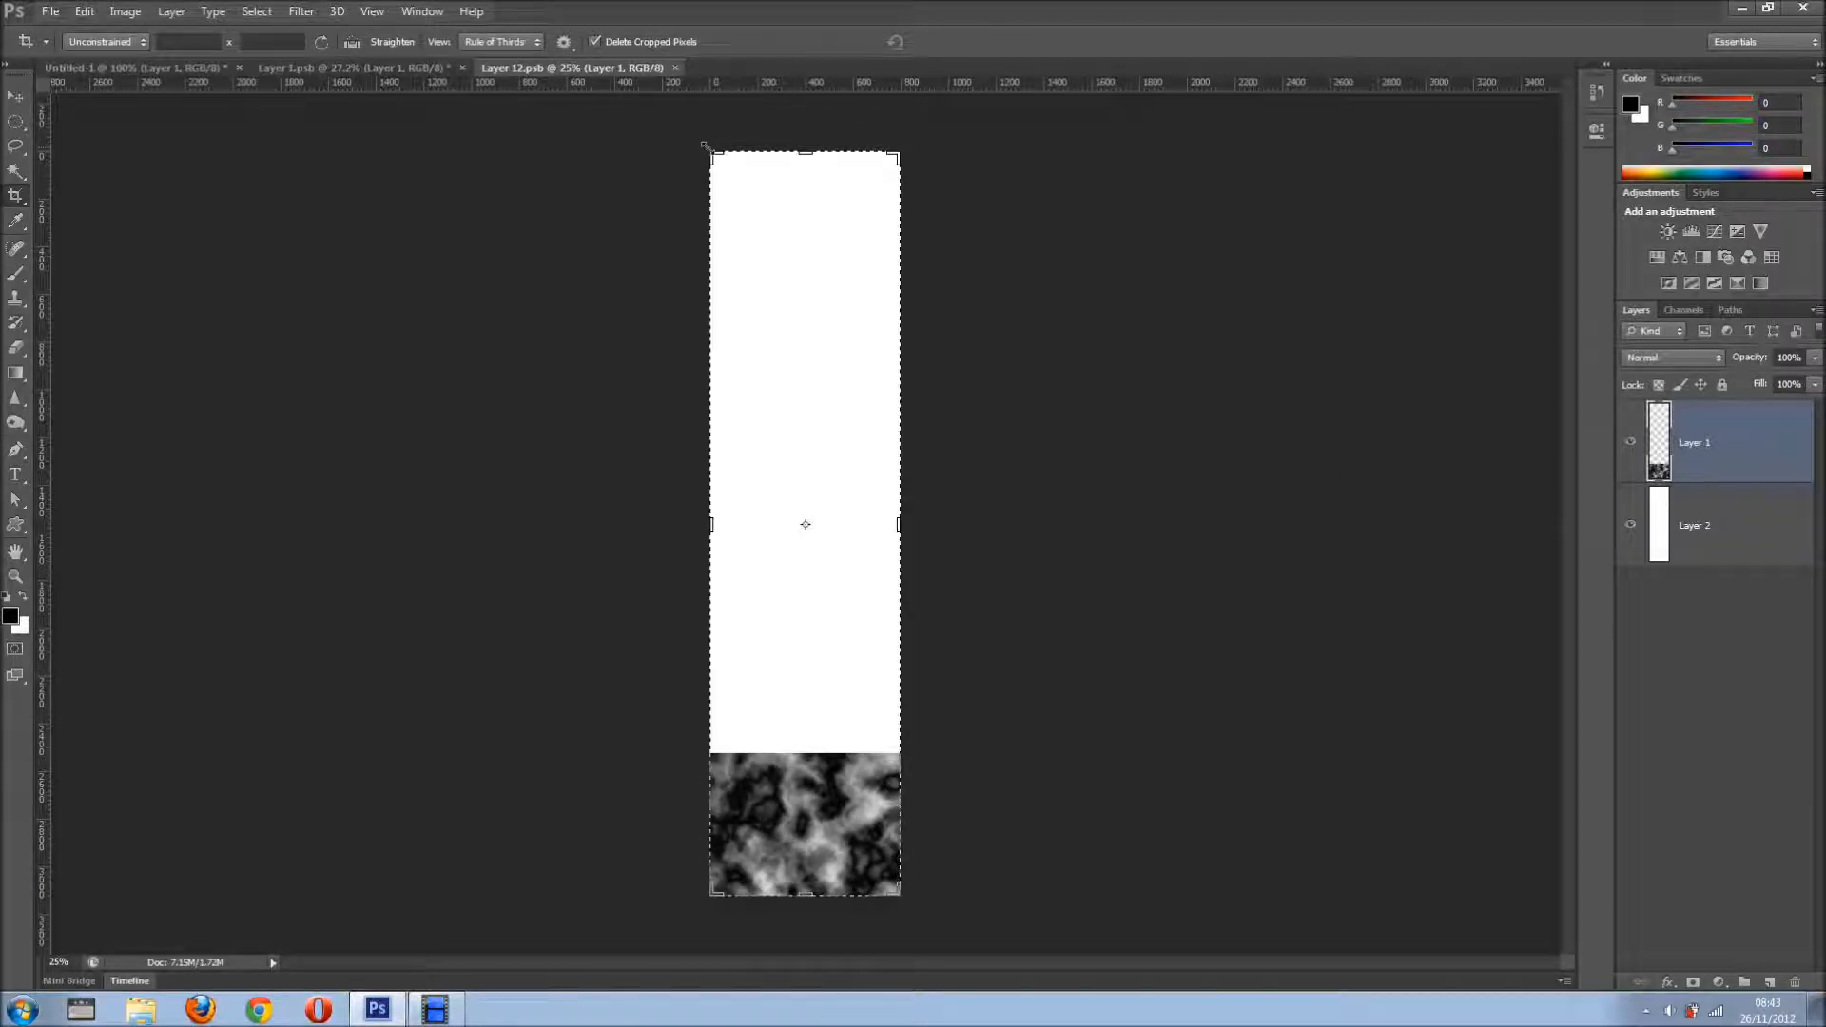
pyautogui.click(1732, 537)
pyautogui.press('Delete')
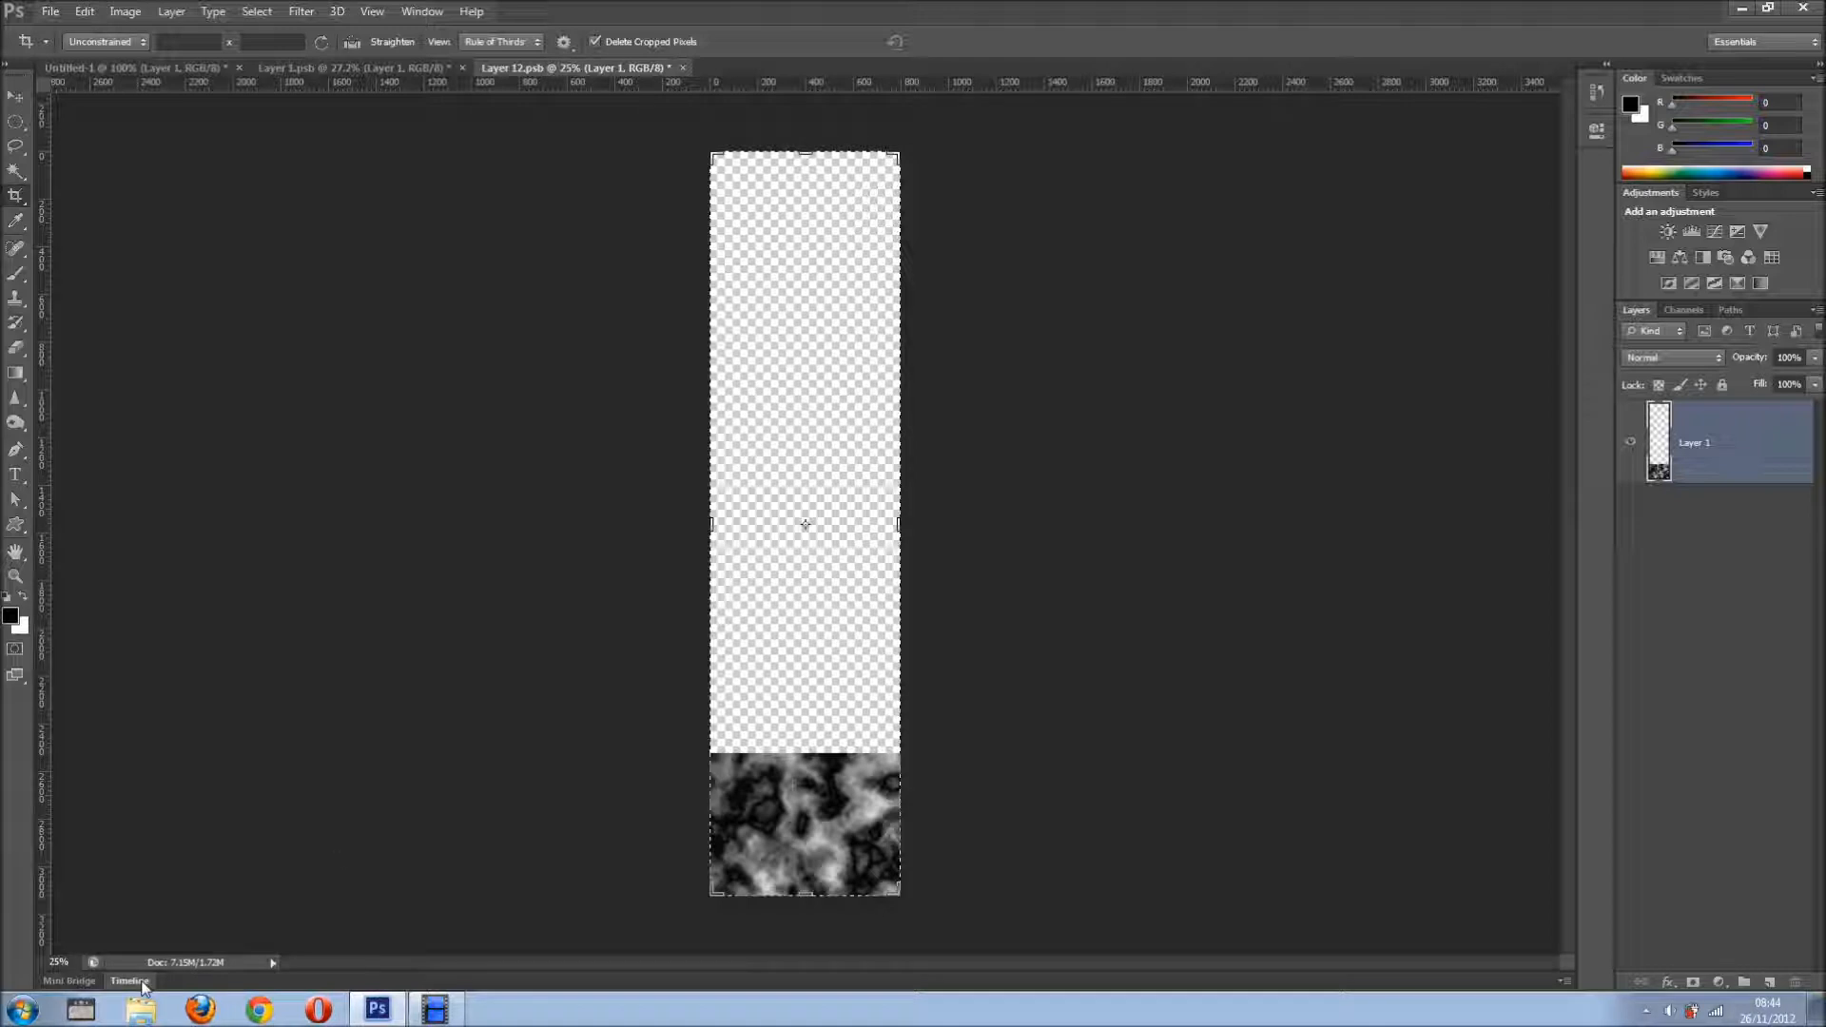
# Create a video timeline for the cloud layer, with the whole tall canvas fitted in view
pyautogui.click(415, 14)
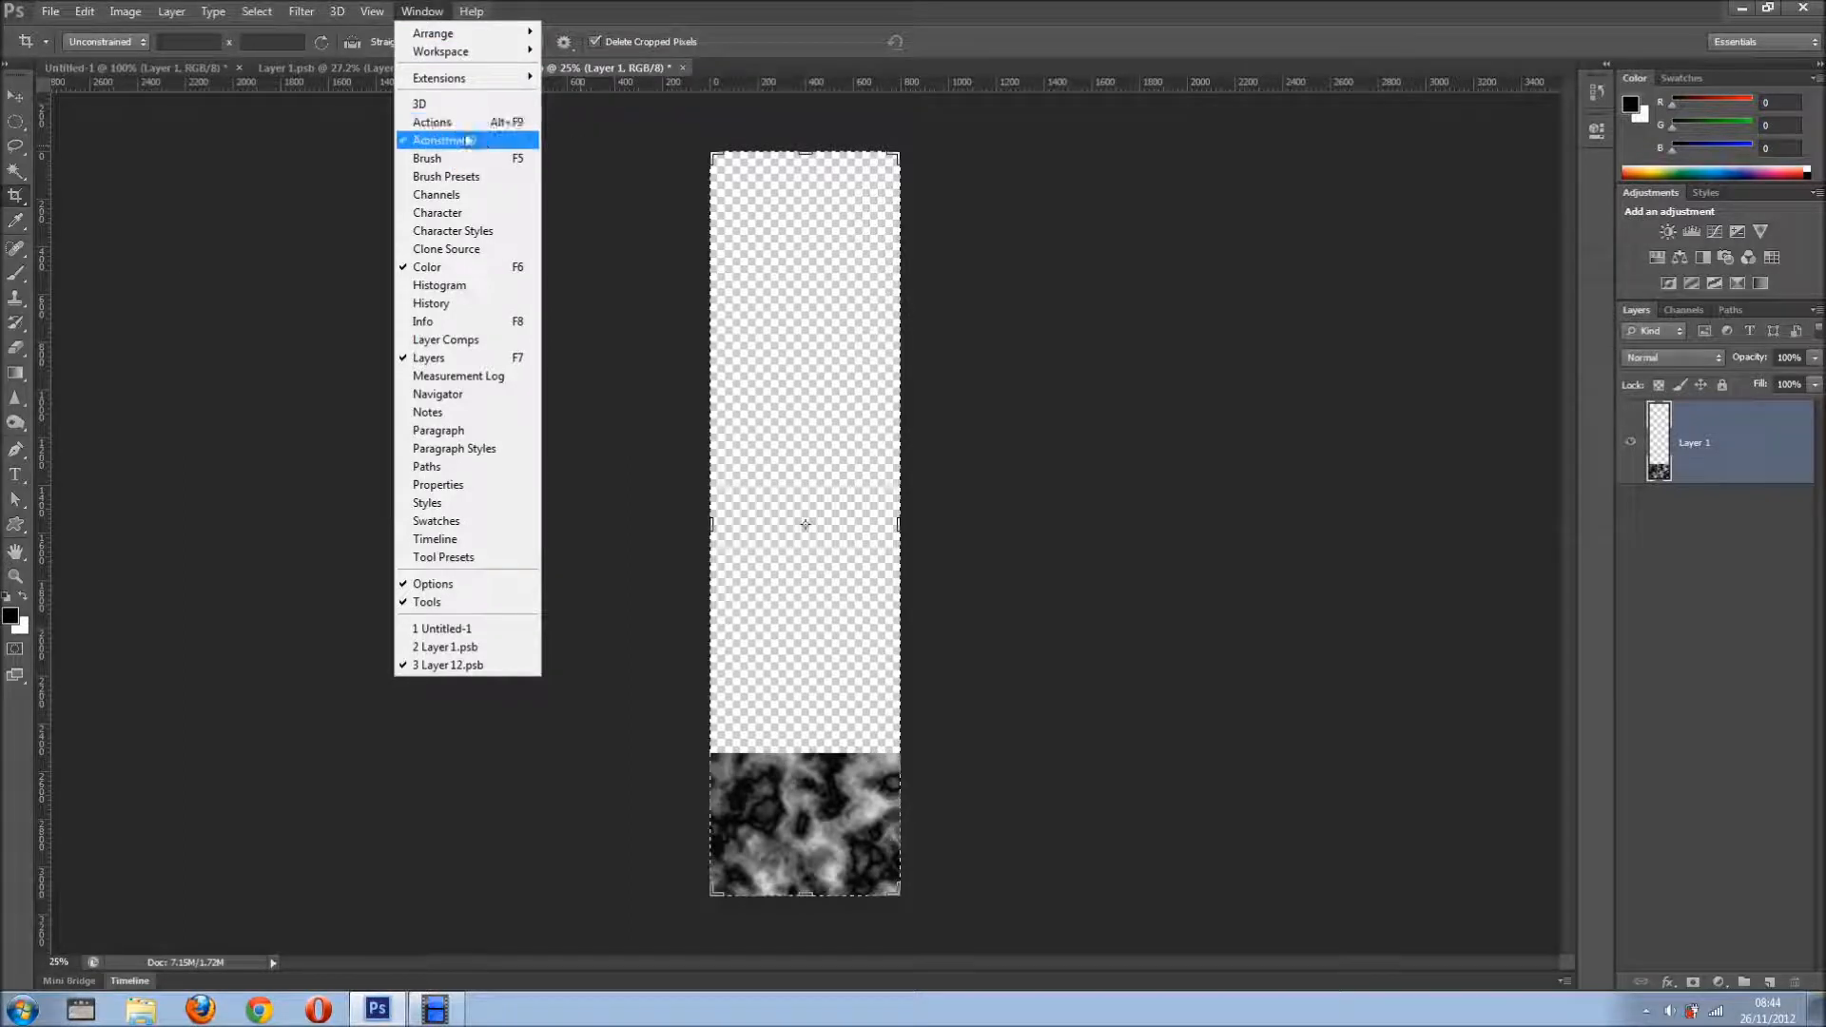
pyautogui.click(454, 538)
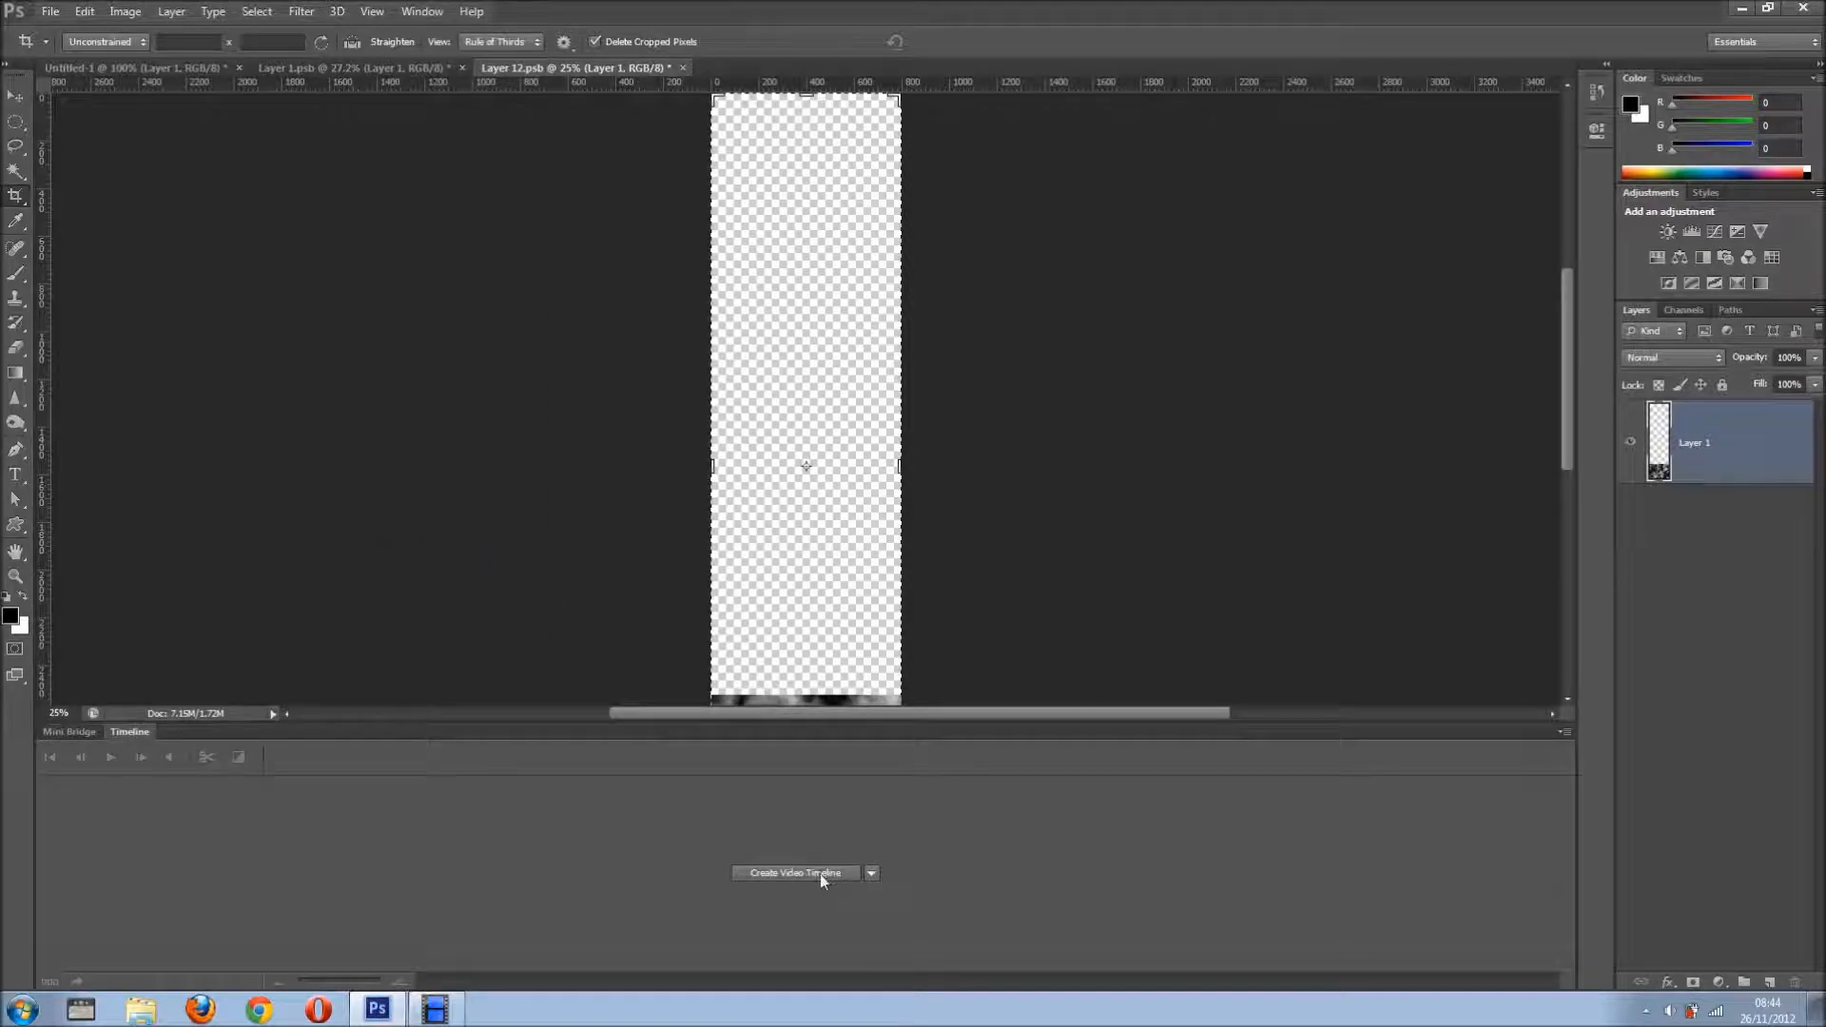
pyautogui.click(820, 874)
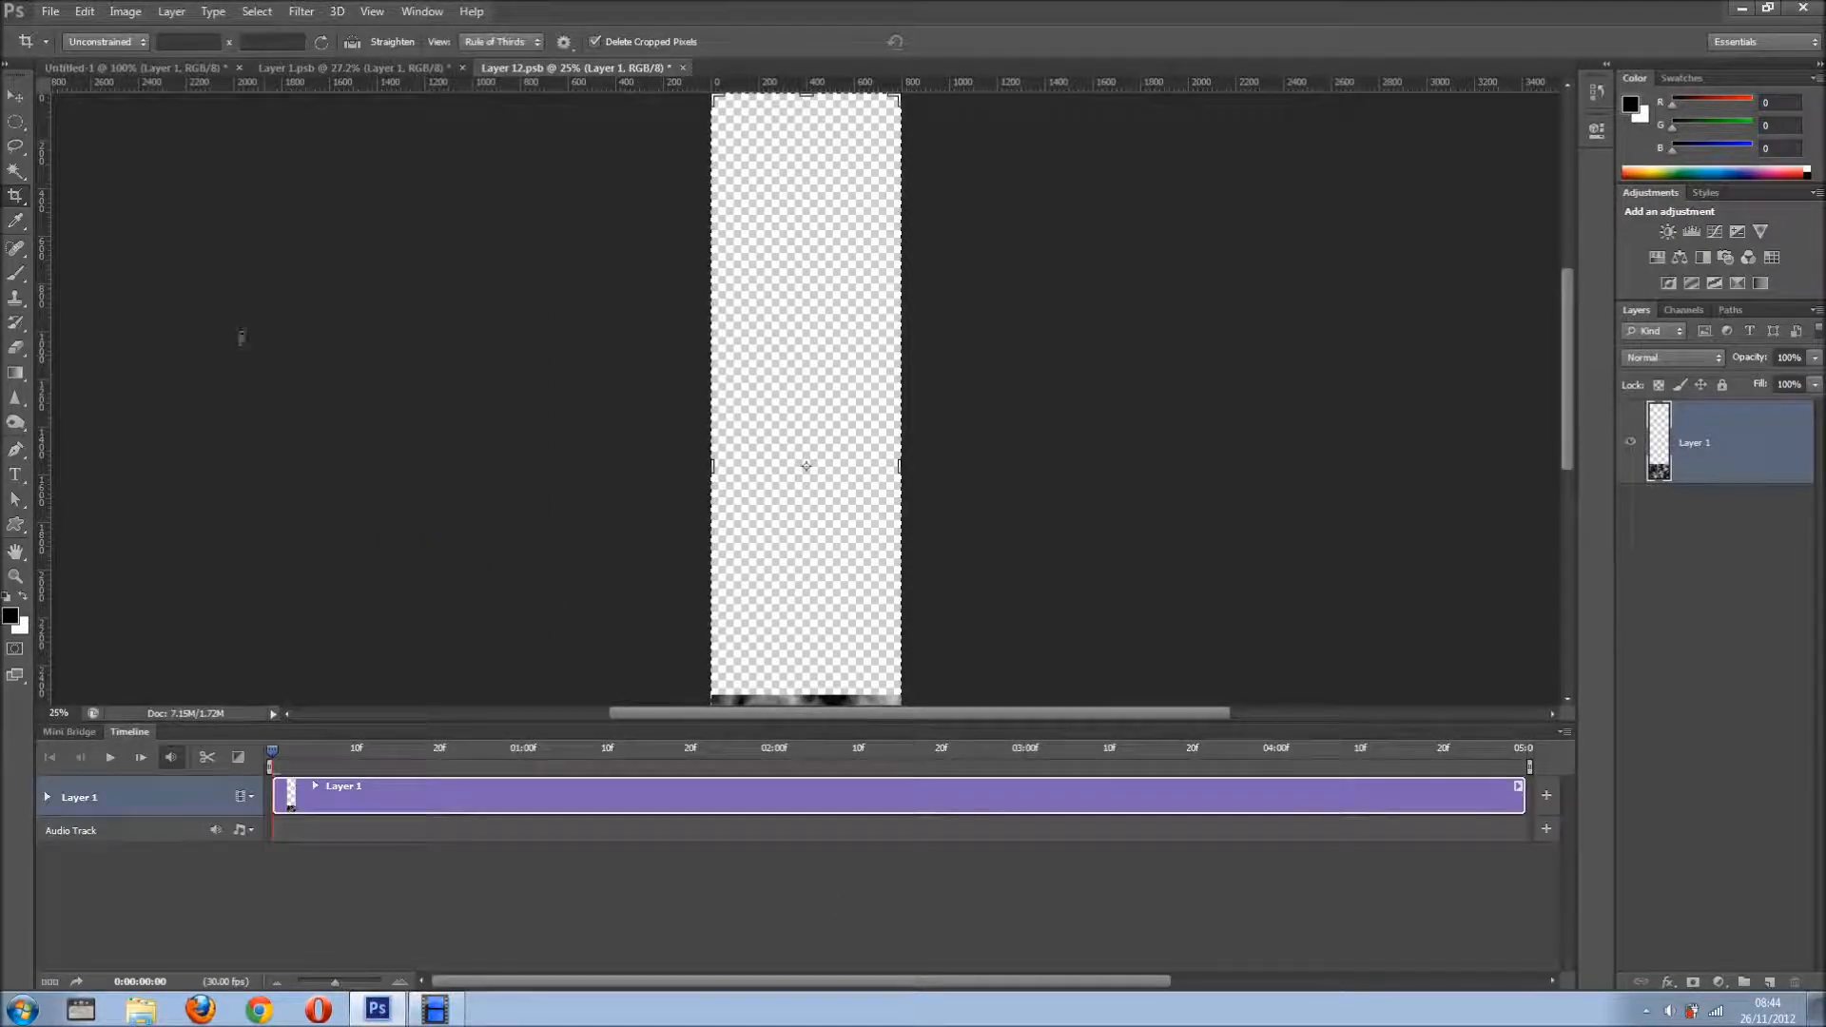
pyautogui.hotkey('ctrl', '0')
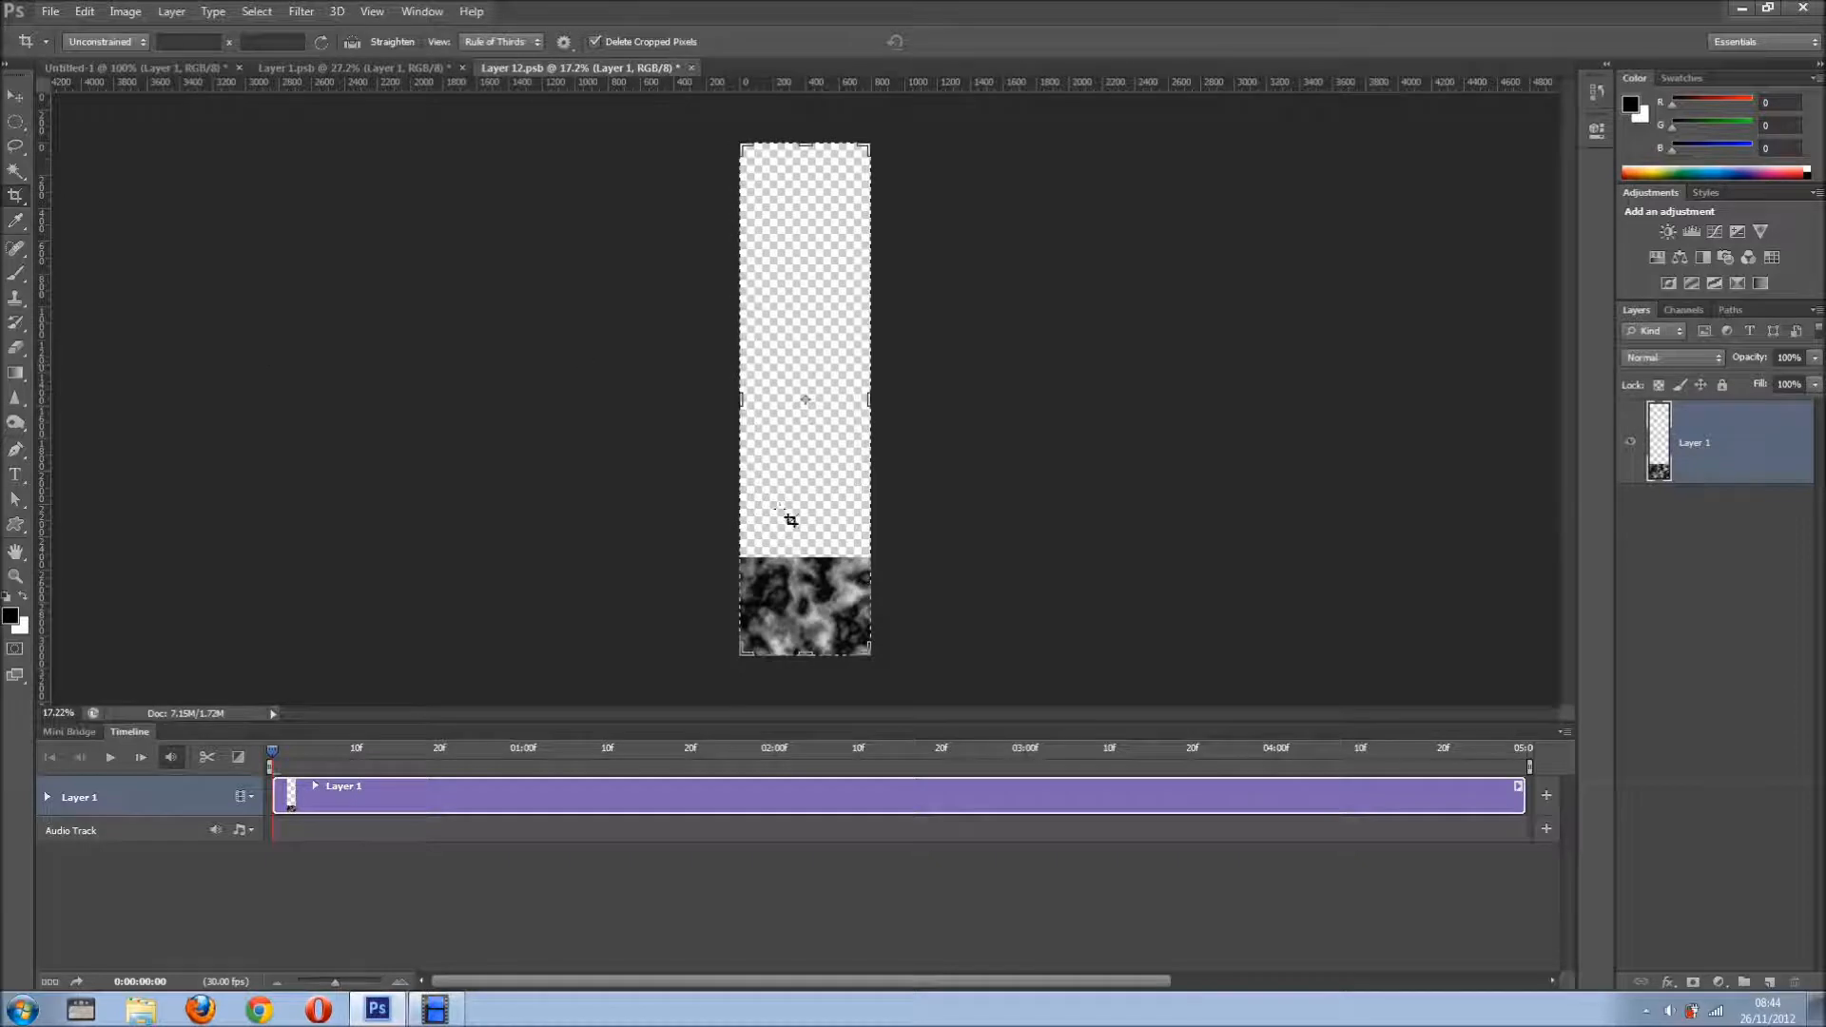
# Keyframe the clouds' position from the canvas bottom at the start to its top at 0:00:04:29, and preview the motion
pyautogui.click(45, 797)
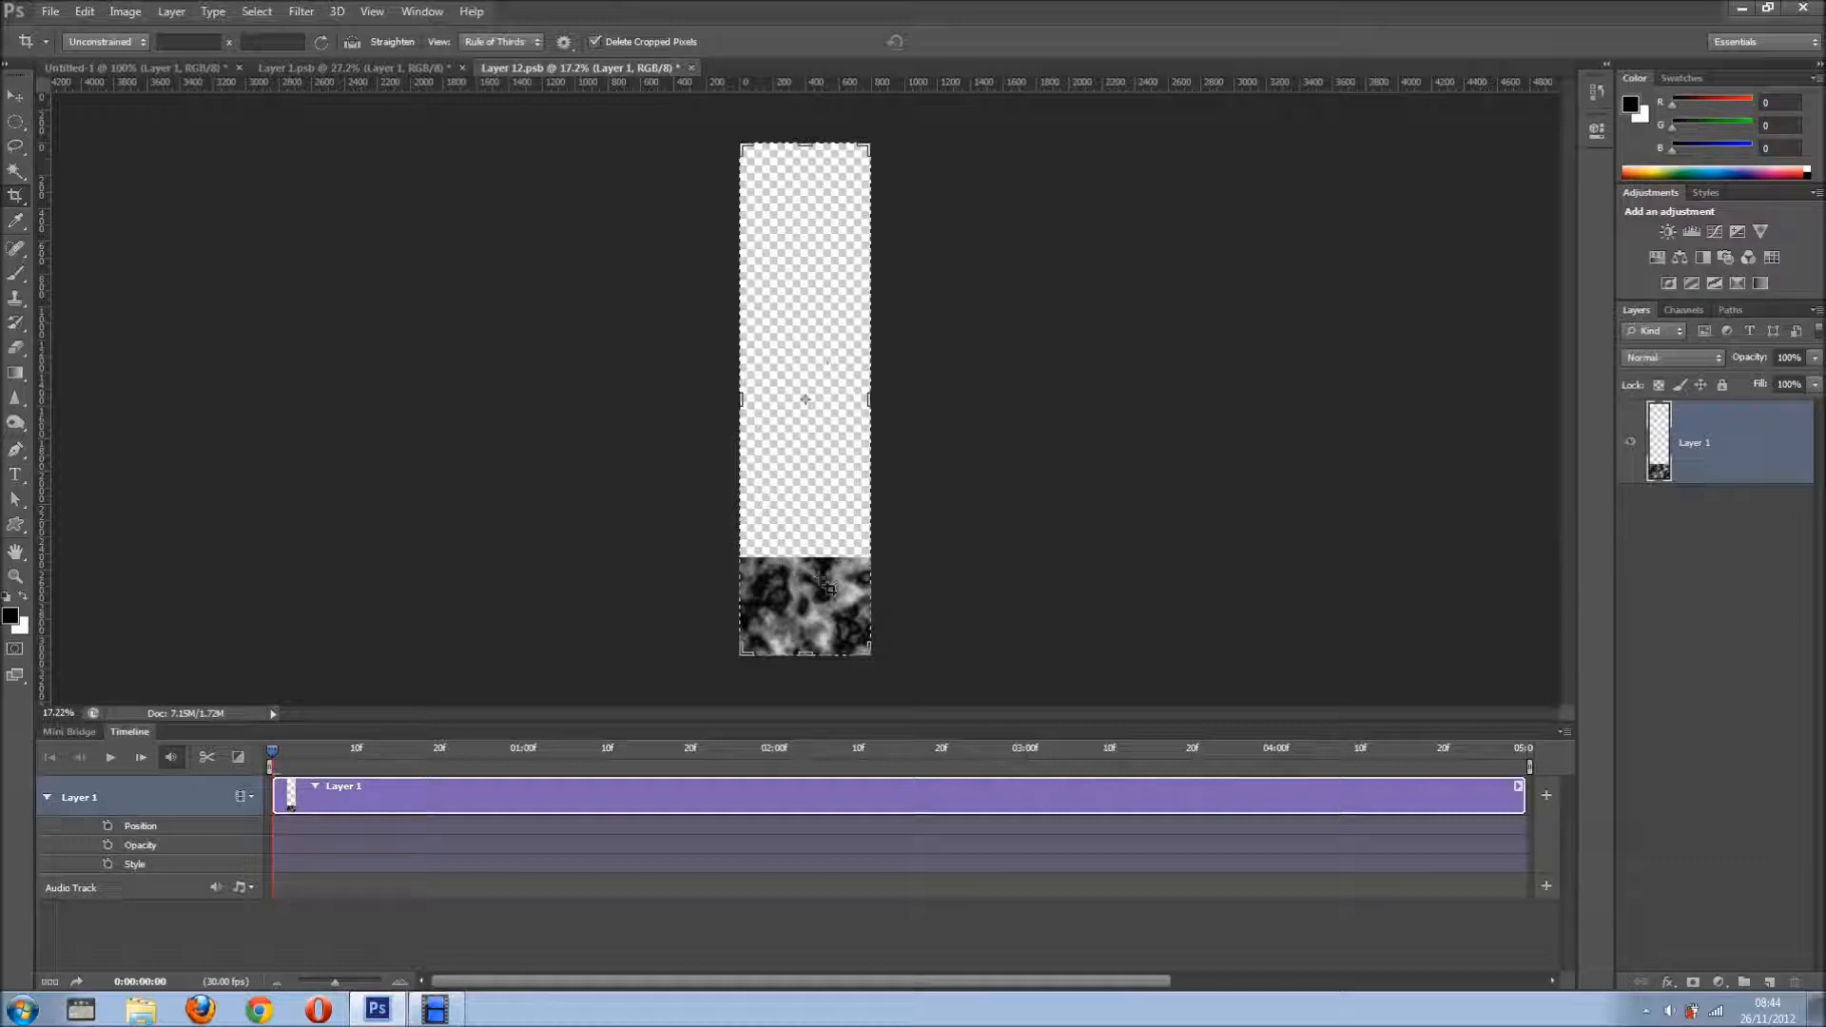
pyautogui.click(110, 827)
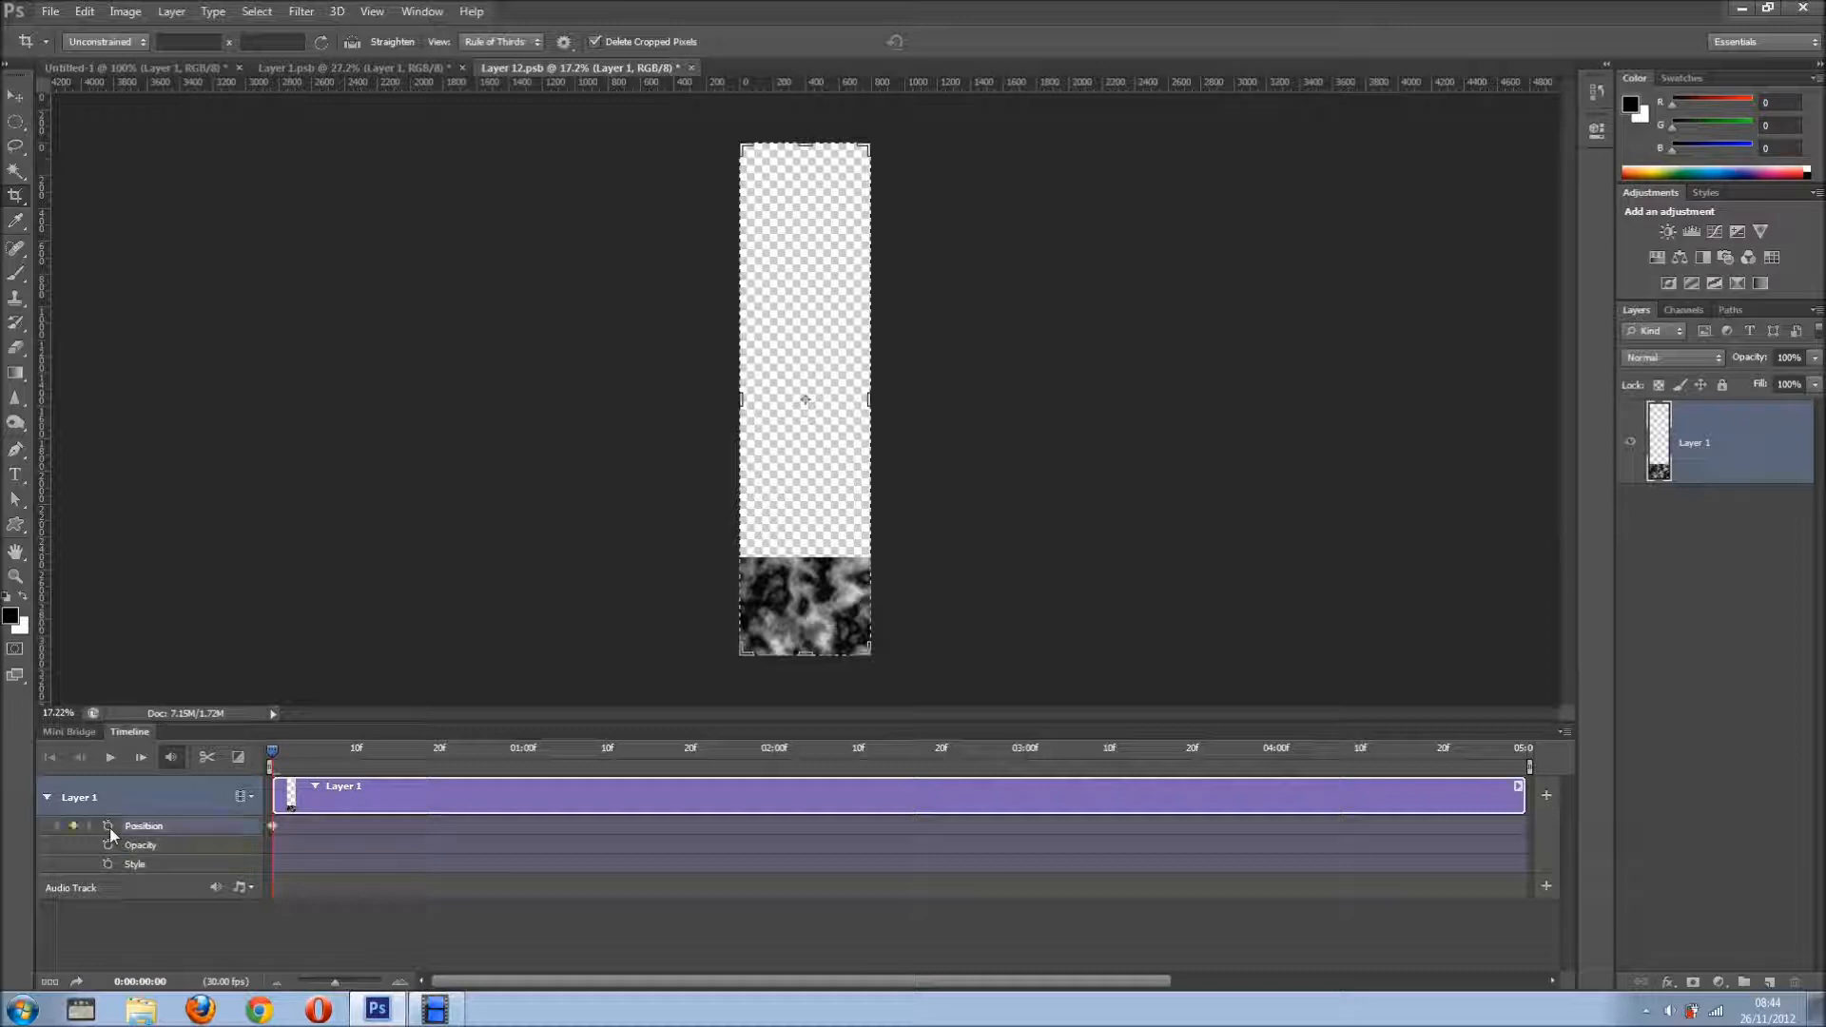
pyautogui.moveTo(286, 755); pyautogui.dragTo(1540, 753)
pyautogui.click(15, 96)
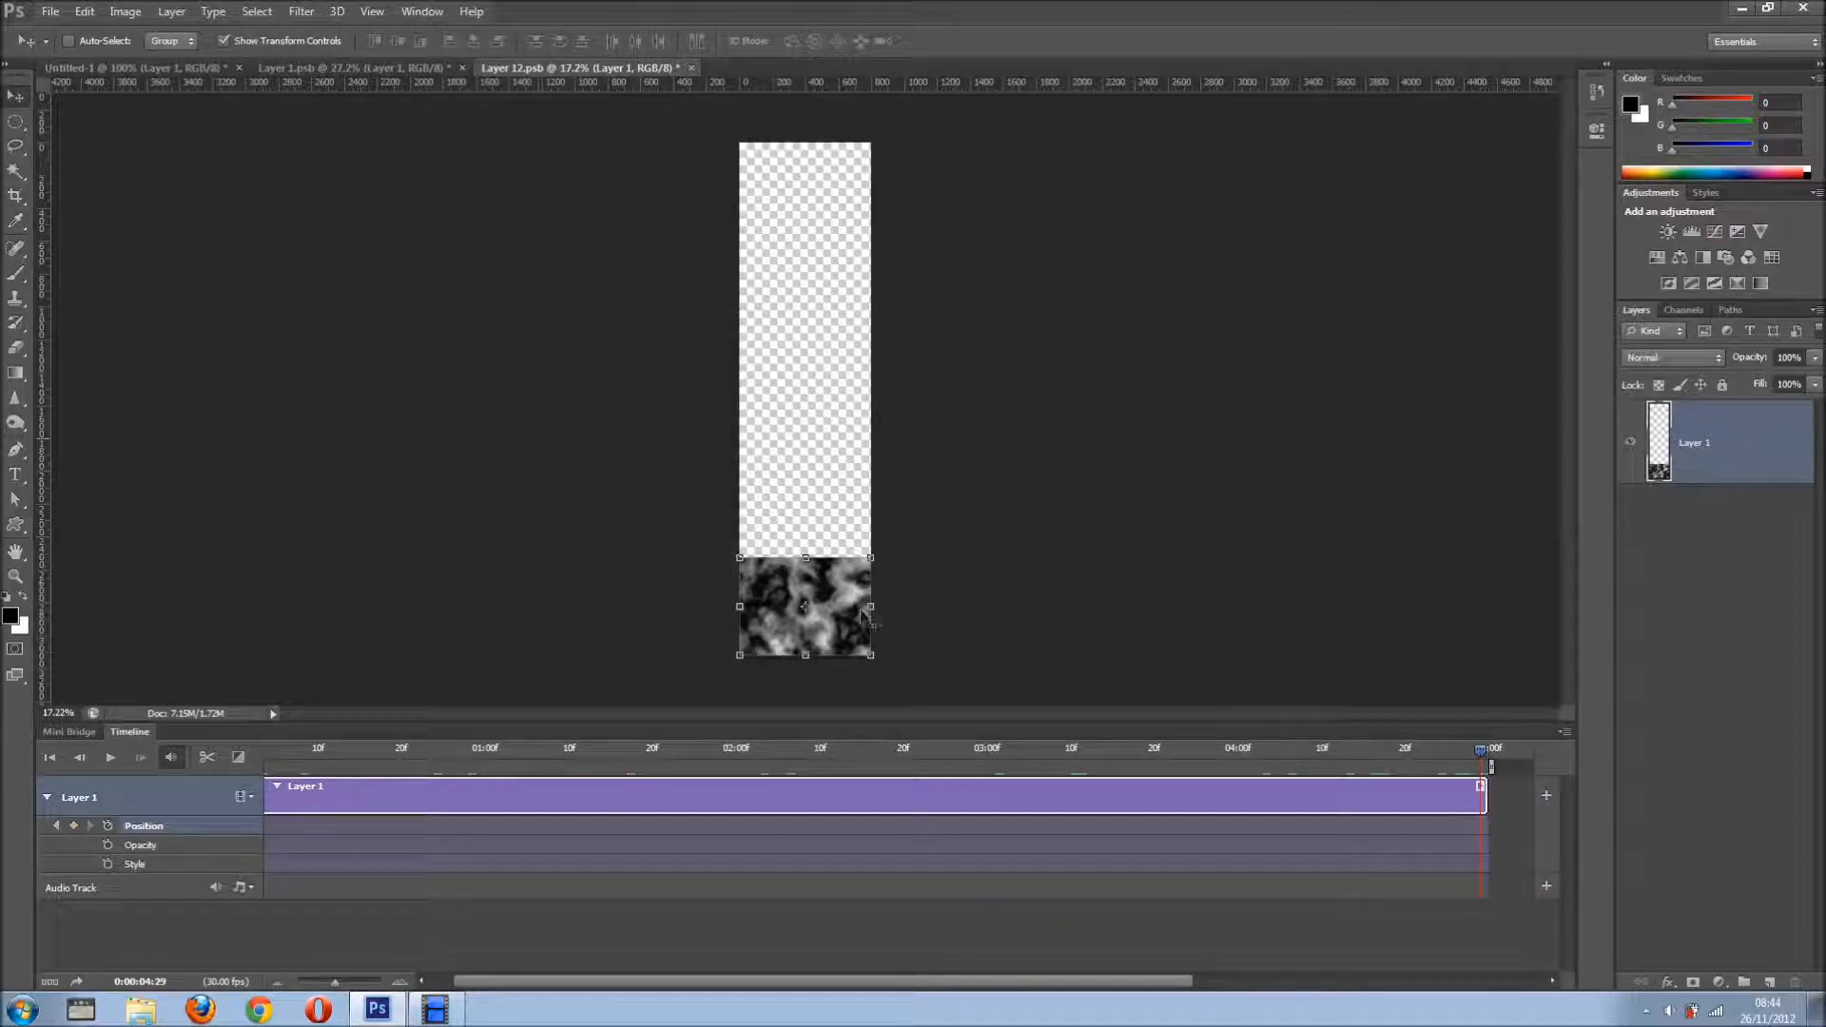
pyautogui.moveTo(841, 614); pyautogui.dragTo(855, 203)
pyautogui.moveTo(855, 203); pyautogui.dragTo(857, 205)
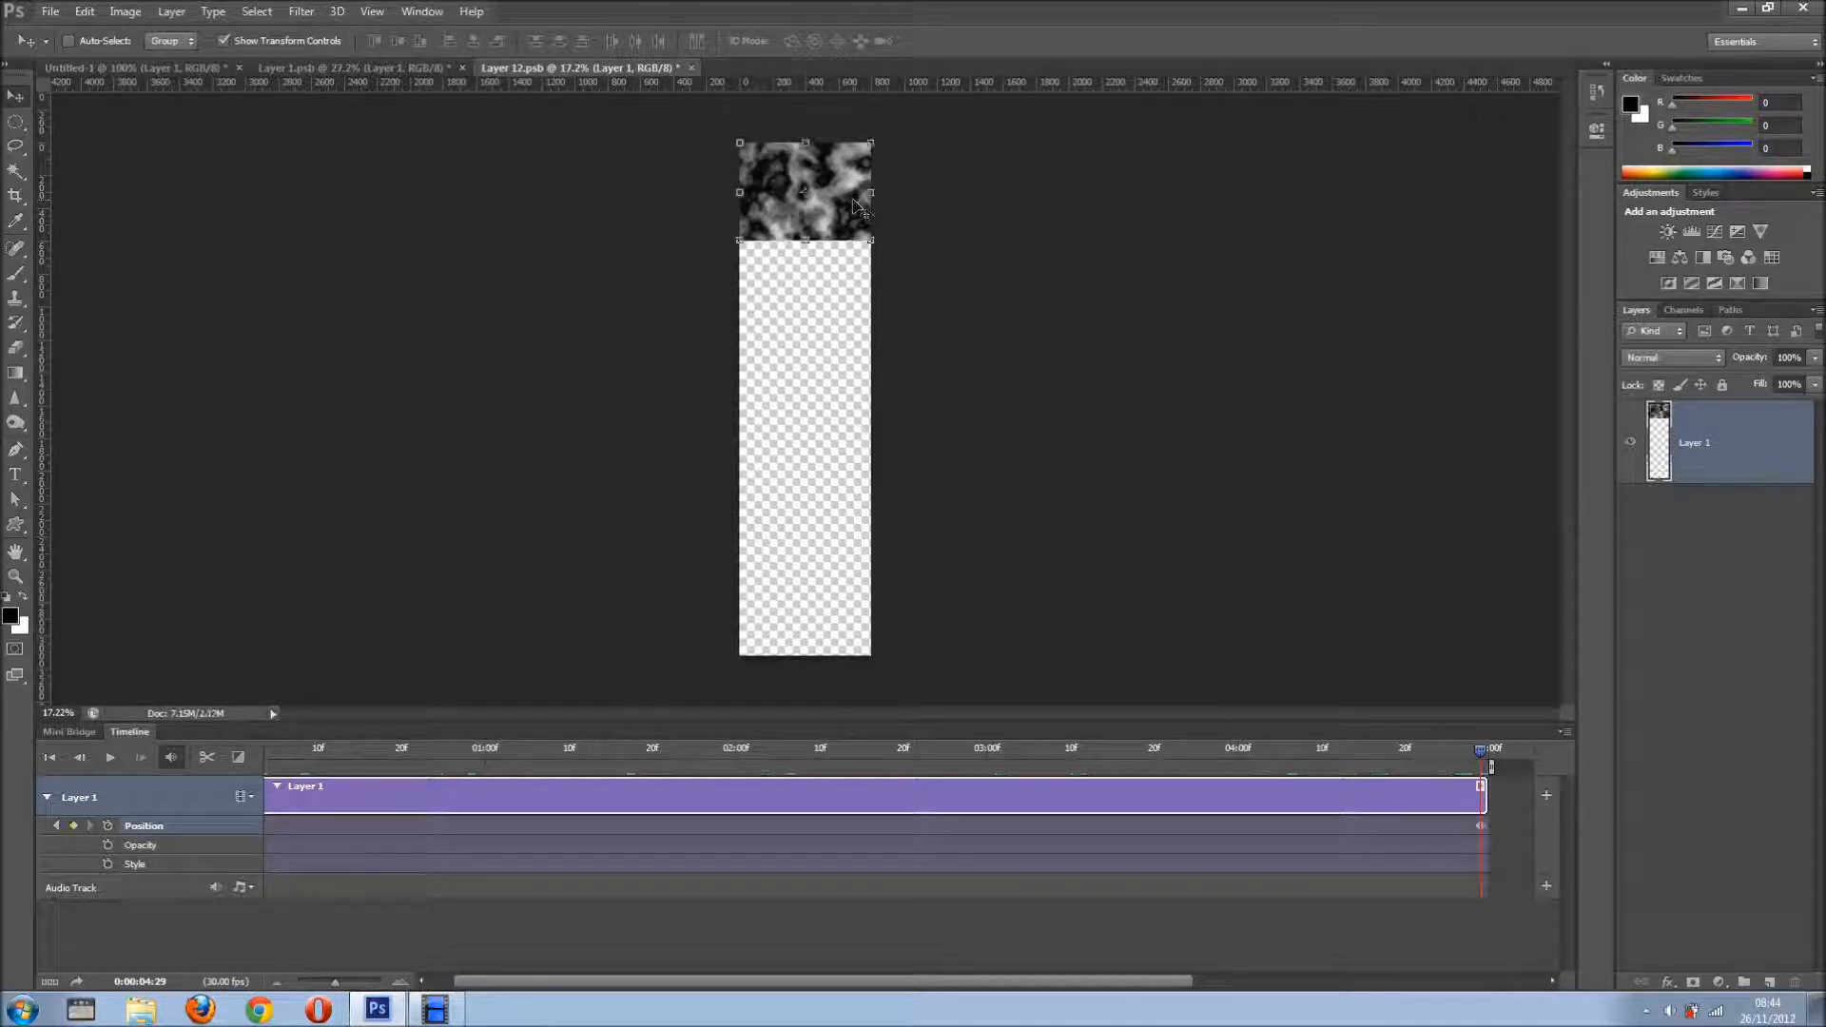
pyautogui.click(110, 757)
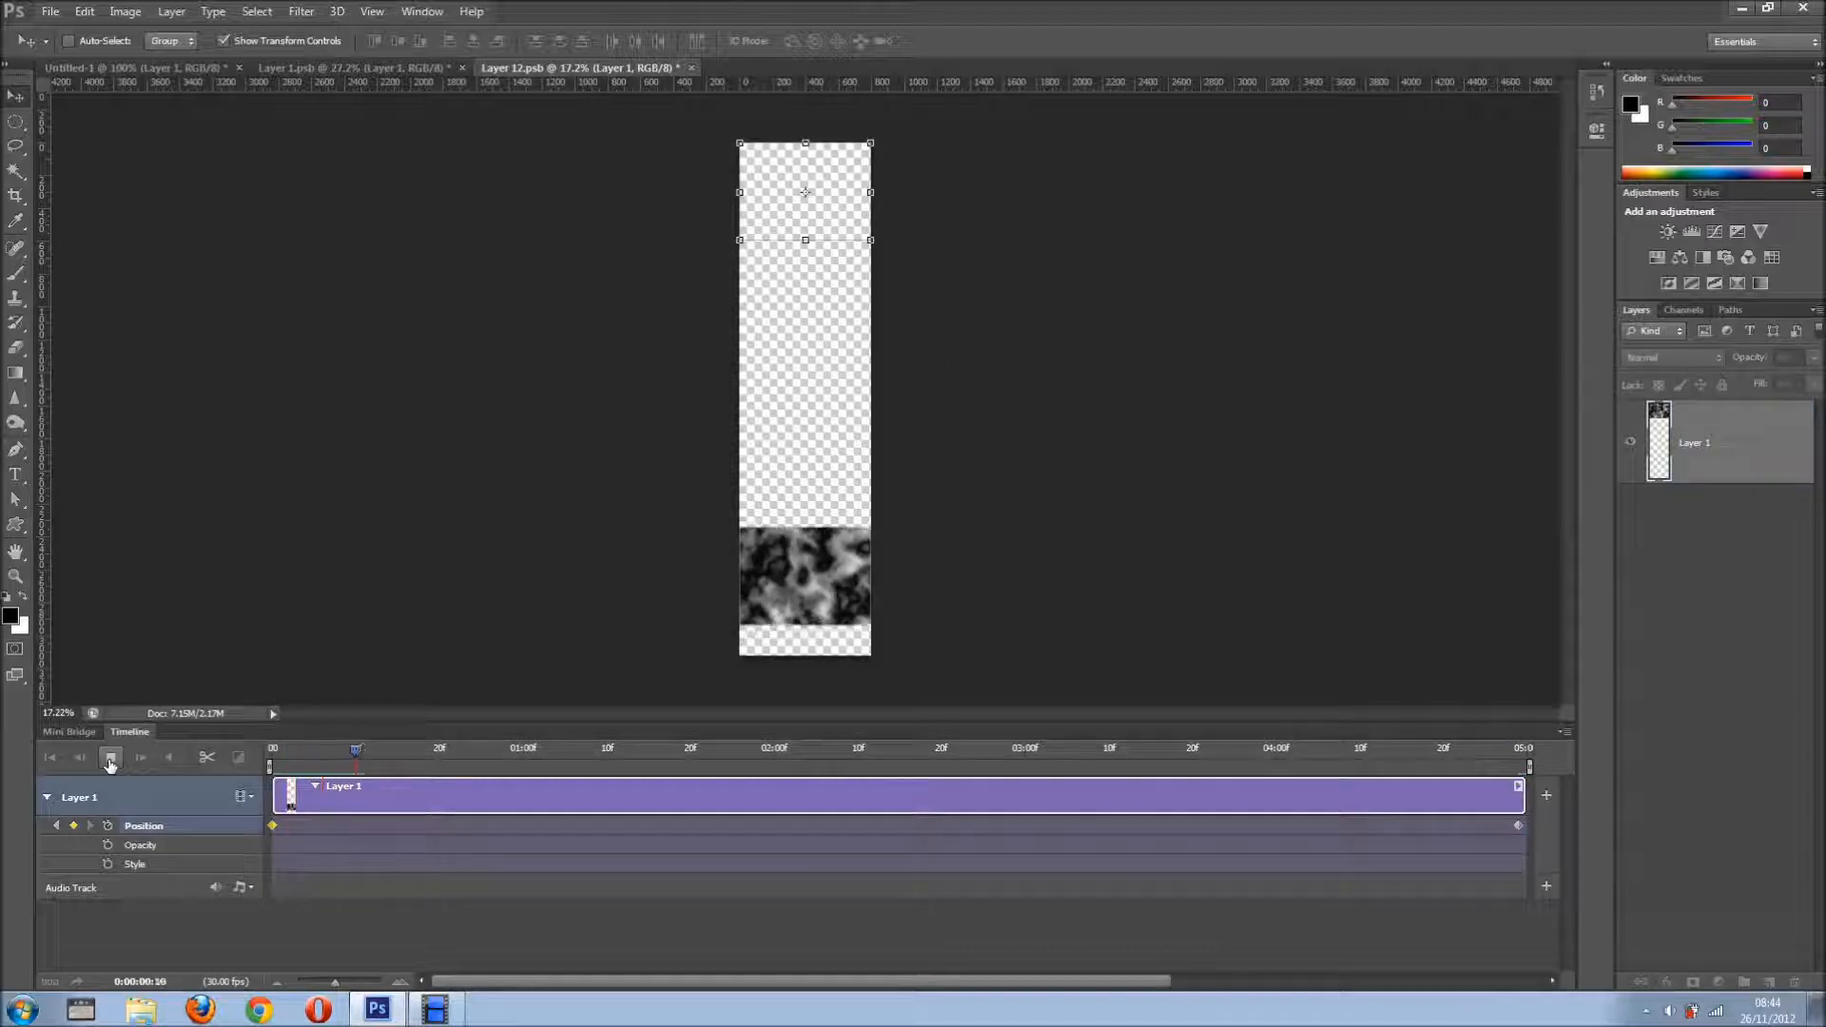
pyautogui.click(111, 757)
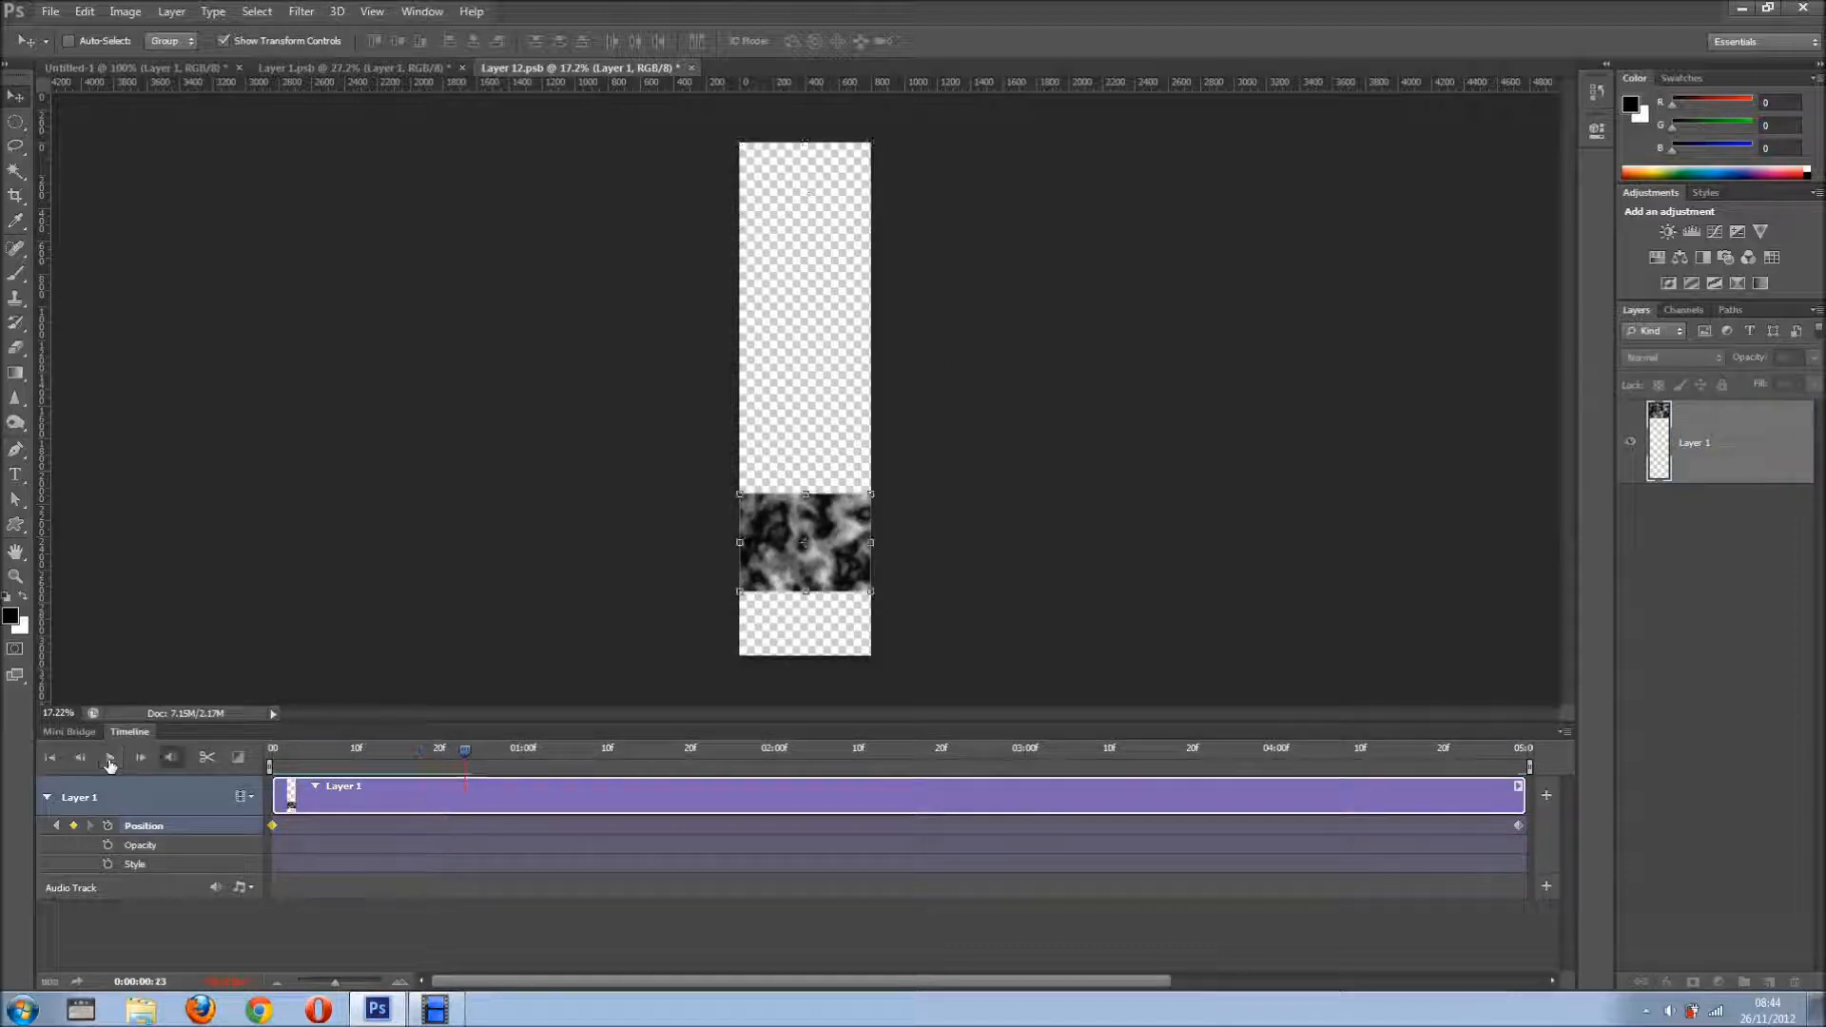
# Close Layer 12.psb with its changes saved, and create a video timeline in Layer 1.psb
pyautogui.click(692, 69)
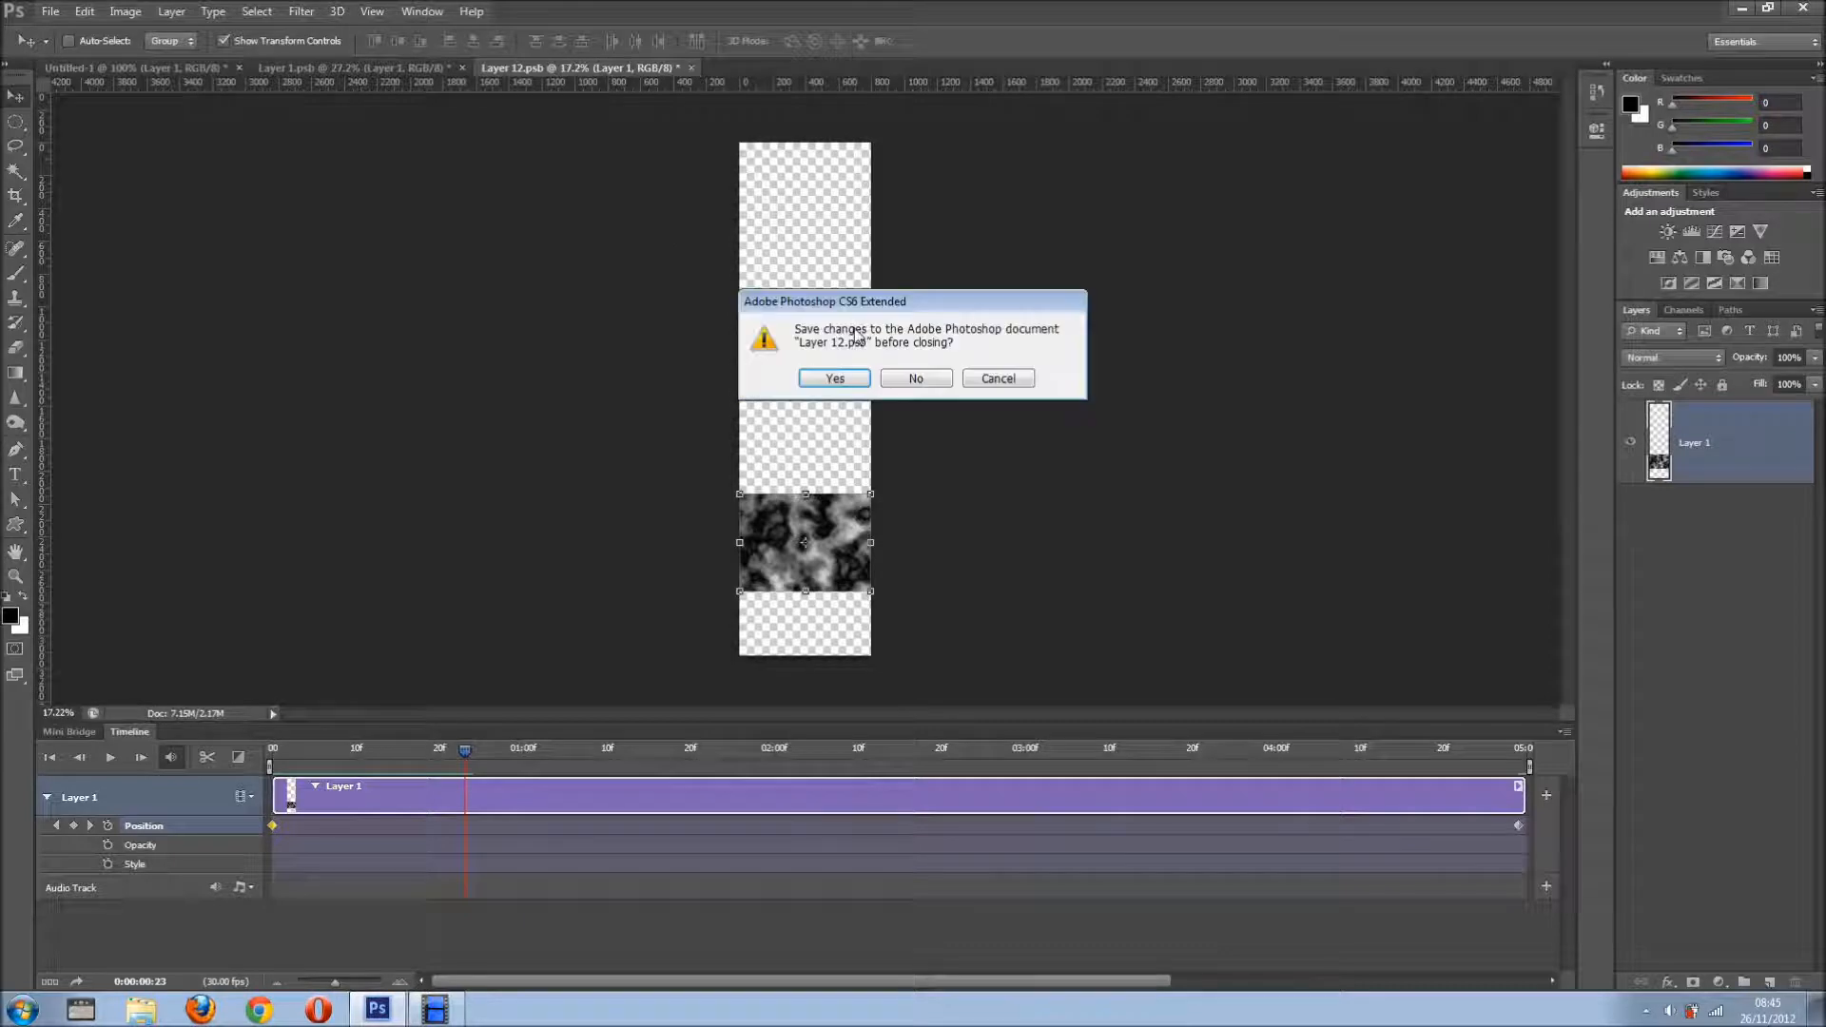
pyautogui.click(835, 379)
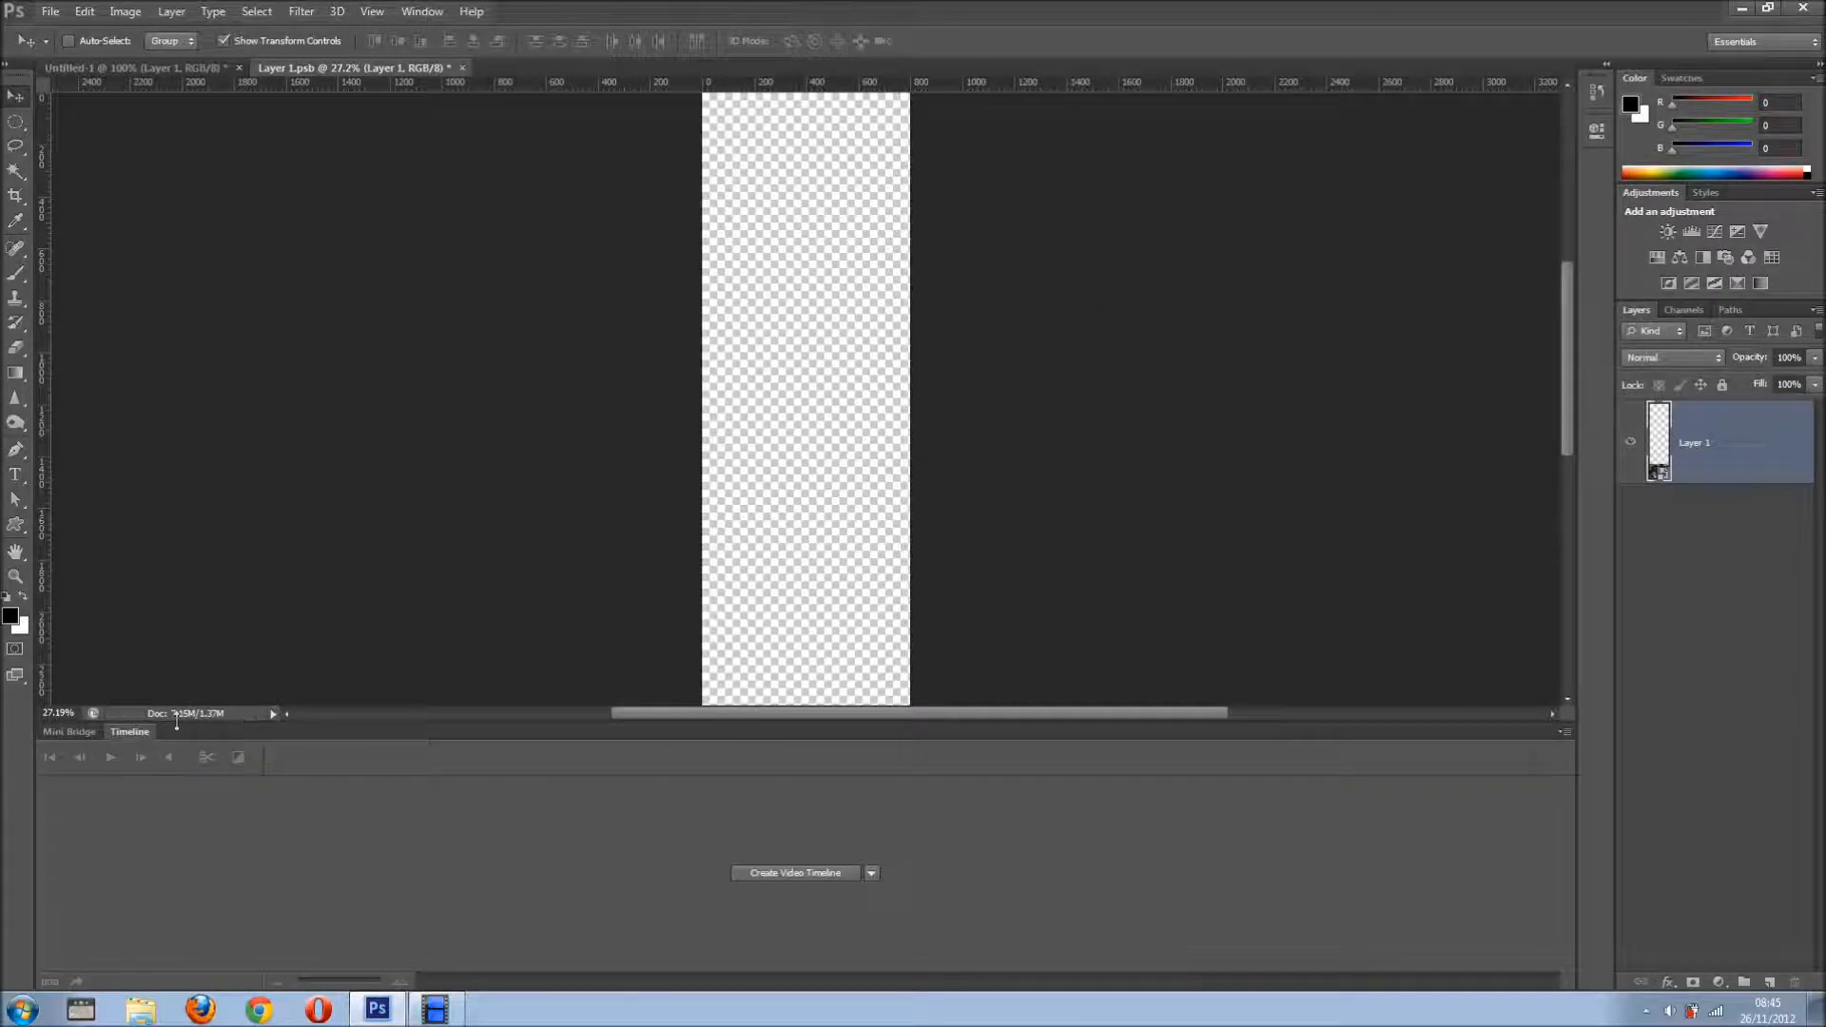
pyautogui.doubleClick(131, 732)
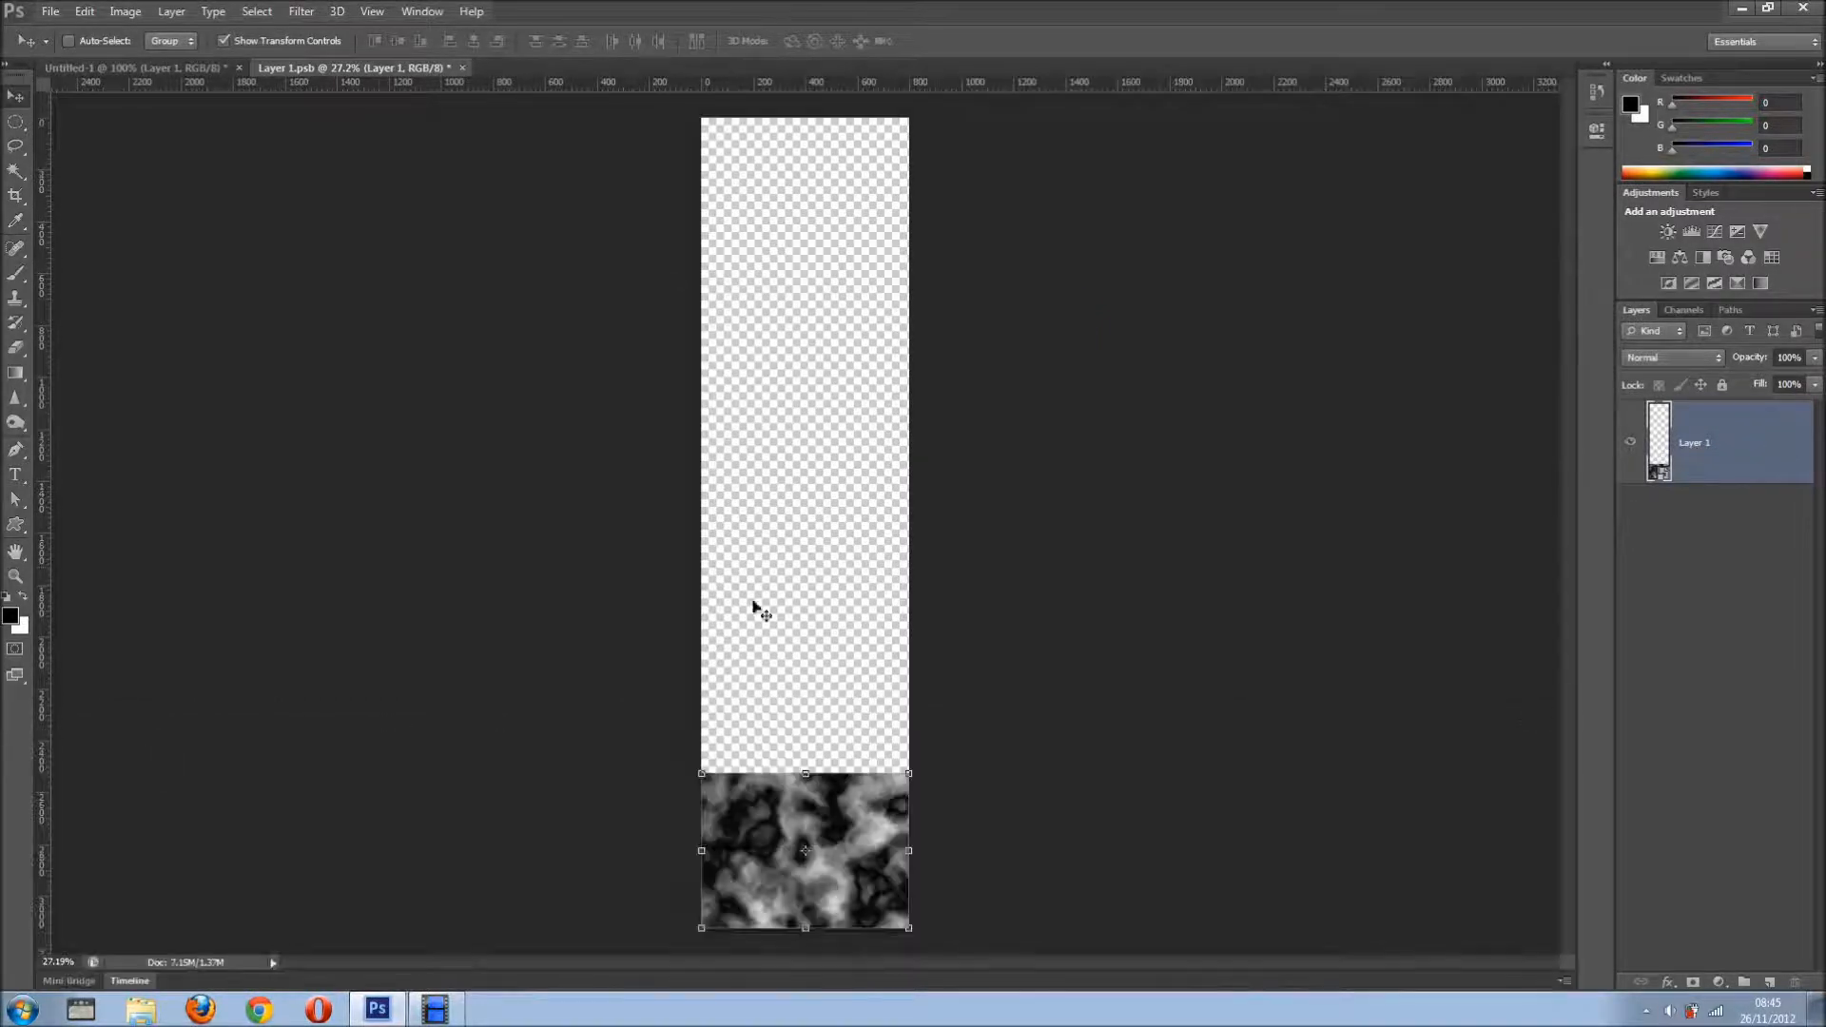
pyautogui.click(132, 981)
pyautogui.click(770, 881)
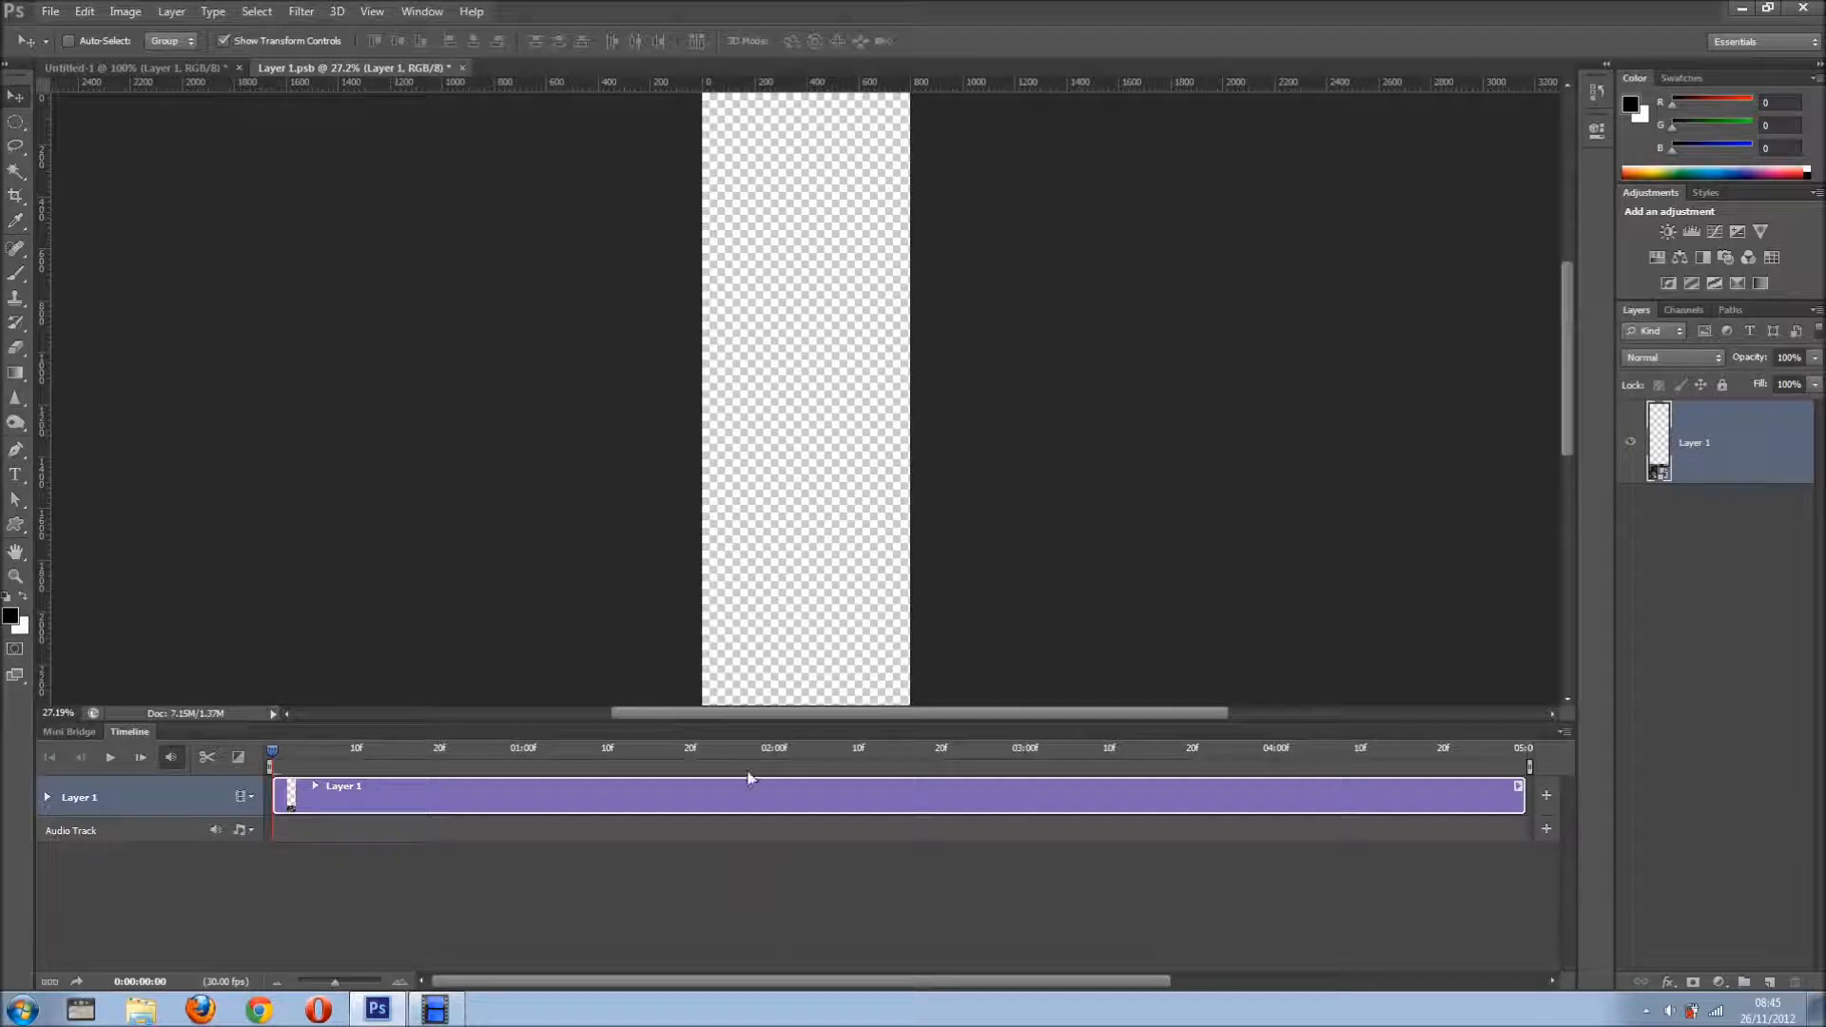
# Preview the cloud motion in Layer 1.psb with the whole canvas in view, and return the playhead to the start
pyautogui.click(110, 757)
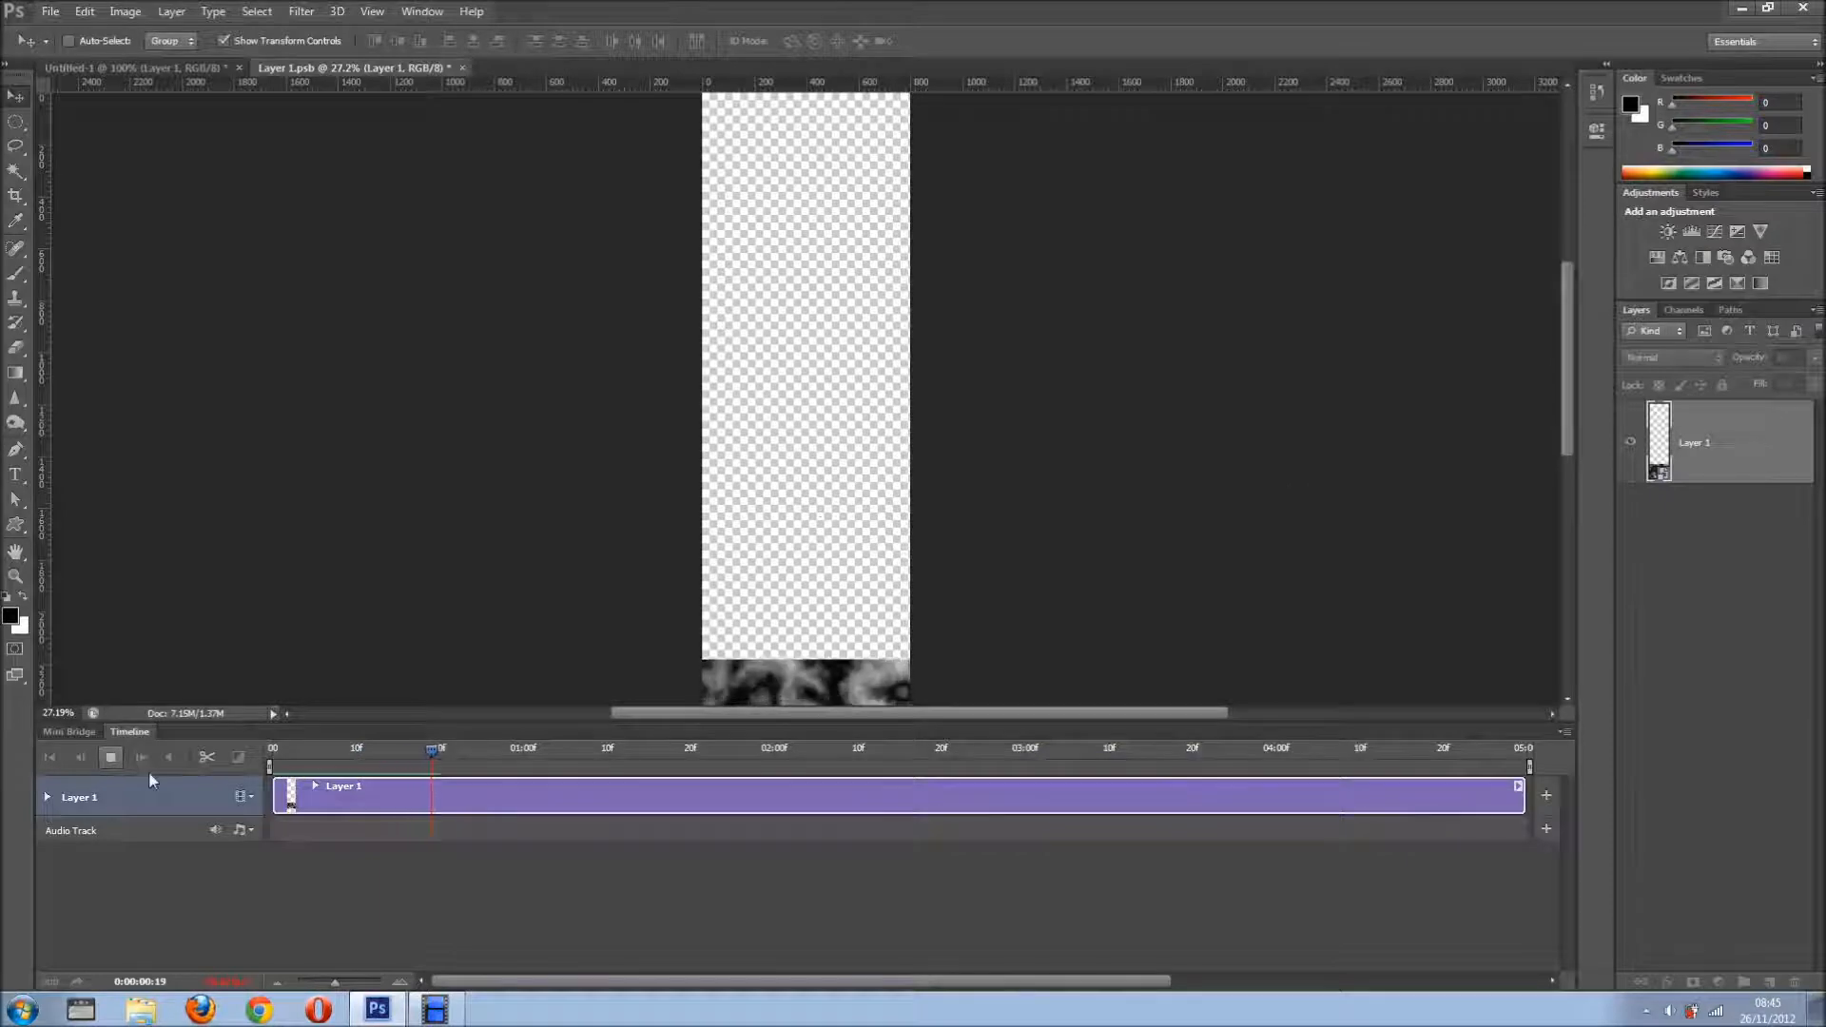
pyautogui.click(108, 758)
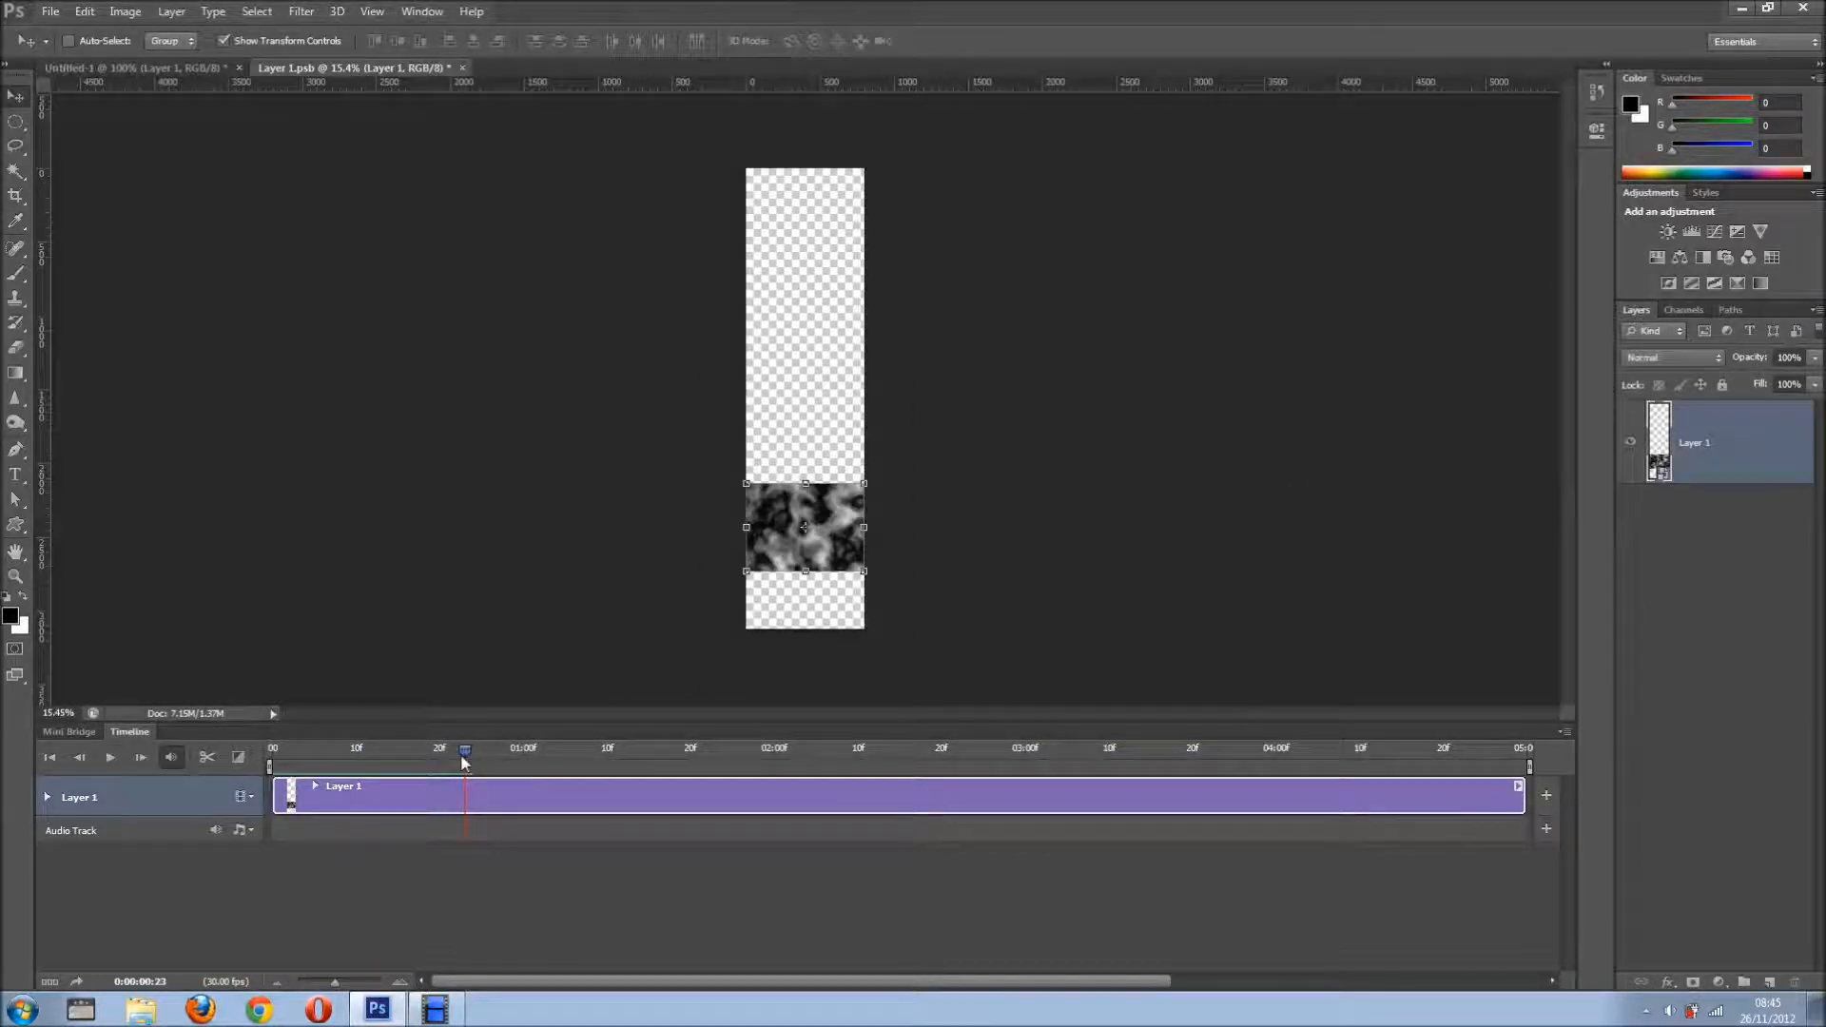
pyautogui.moveTo(463, 755); pyautogui.dragTo(222, 762)
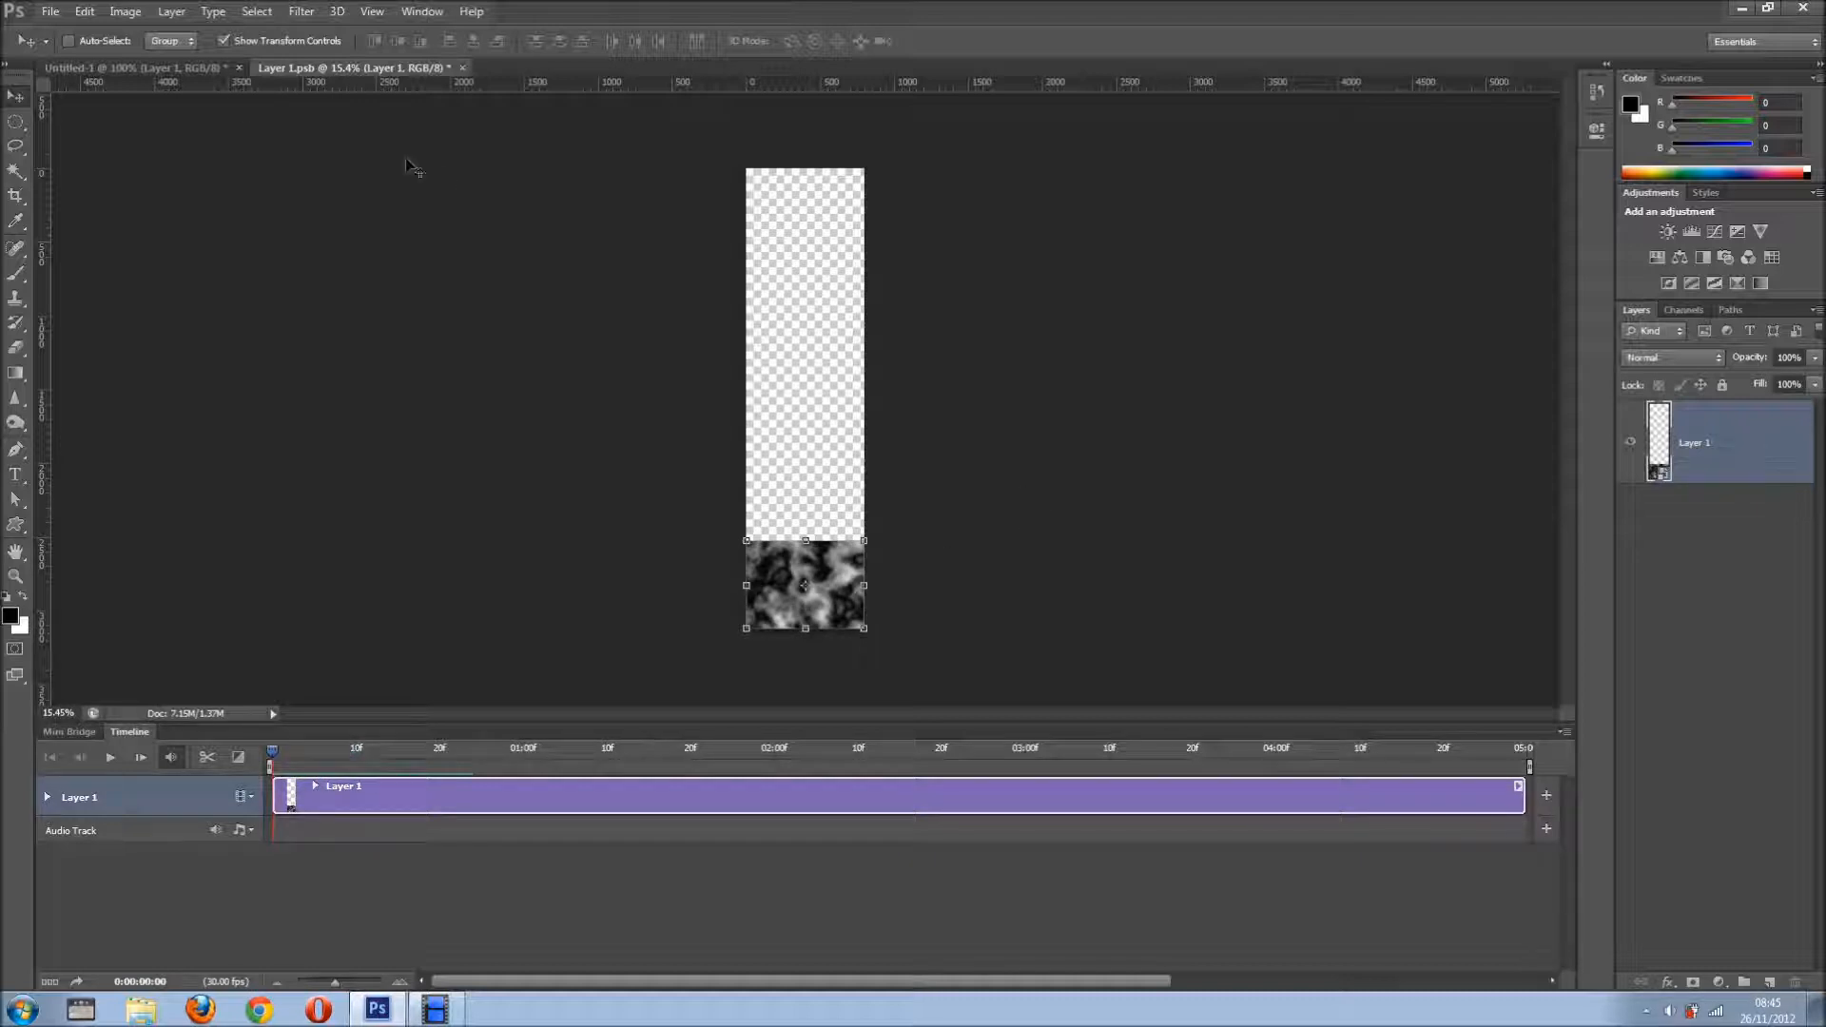
# Duplicate the Layer 1.psb document under the name Layer 1 copy and work in the duplicate
pyautogui.click(132, 19)
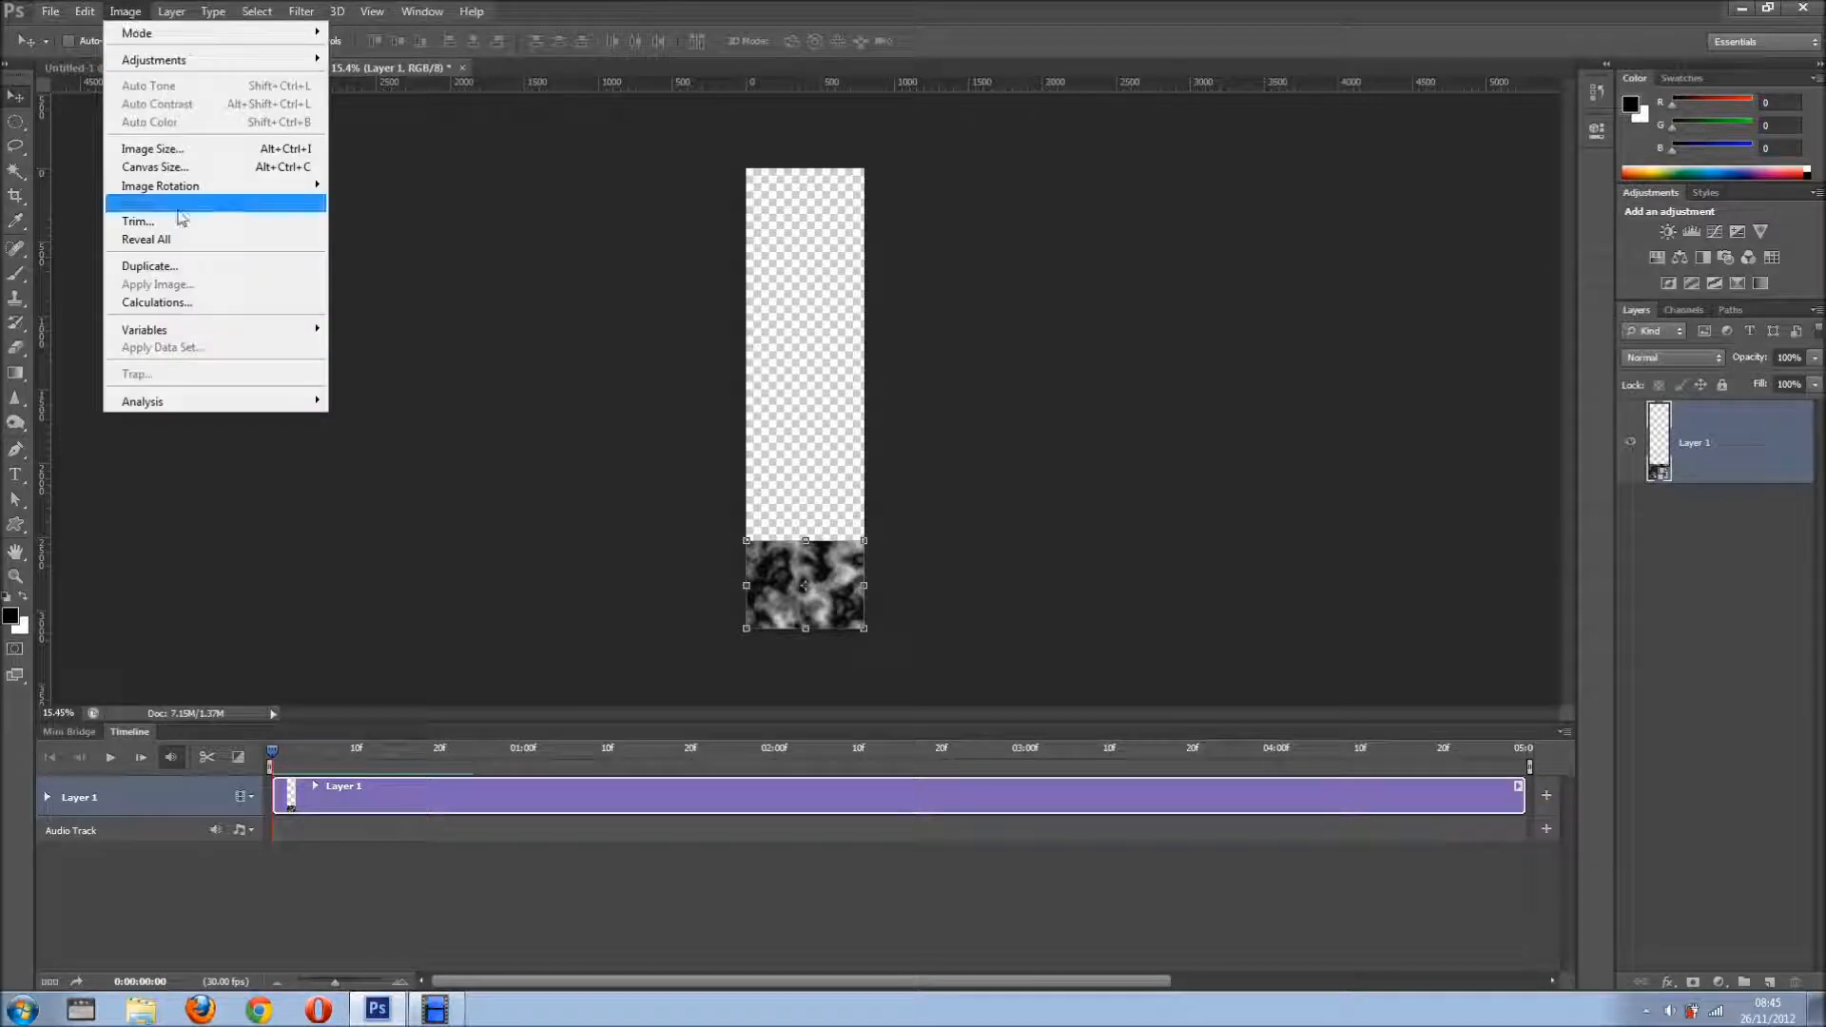
pyautogui.click(180, 266)
pyautogui.click(1070, 335)
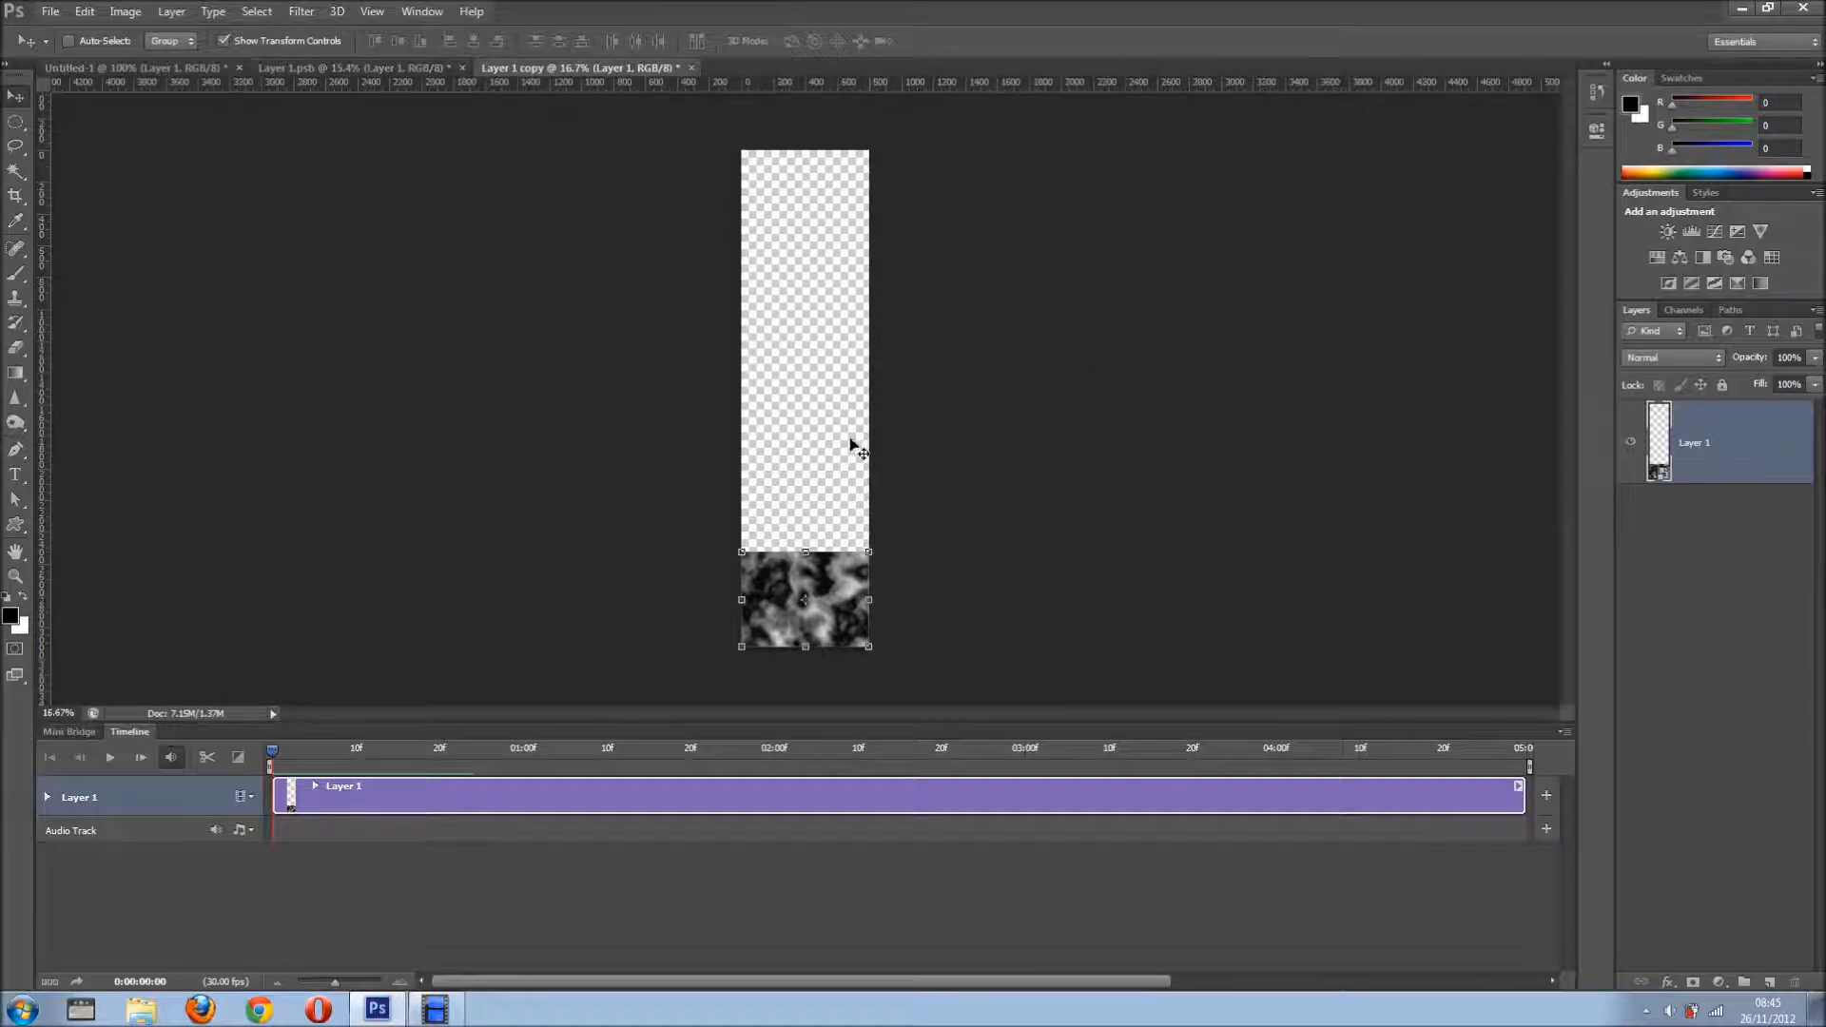
pyautogui.click(380, 68)
pyautogui.click(580, 68)
# Rasterize Layer 1 in the duplicate document and fill it with black
pyautogui.rightClick(1748, 442)
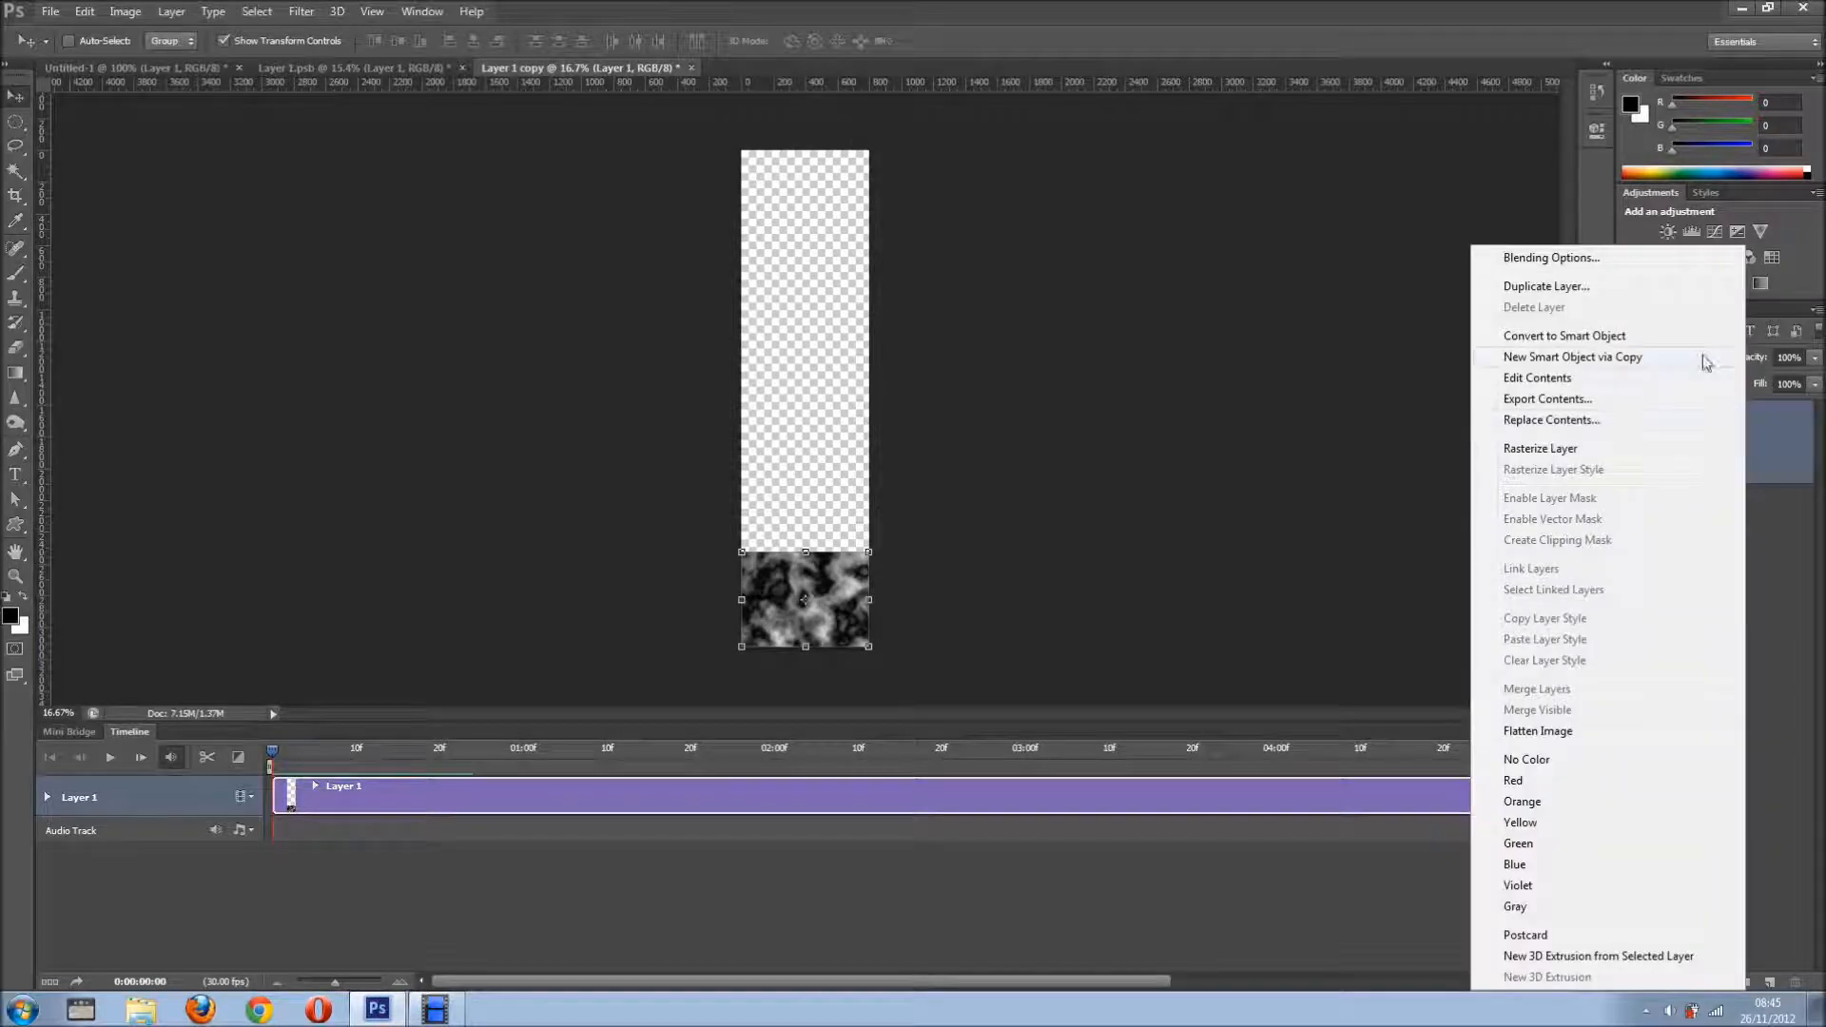
pyautogui.click(1648, 449)
pyautogui.hotkey('alt', 'BackSpace')
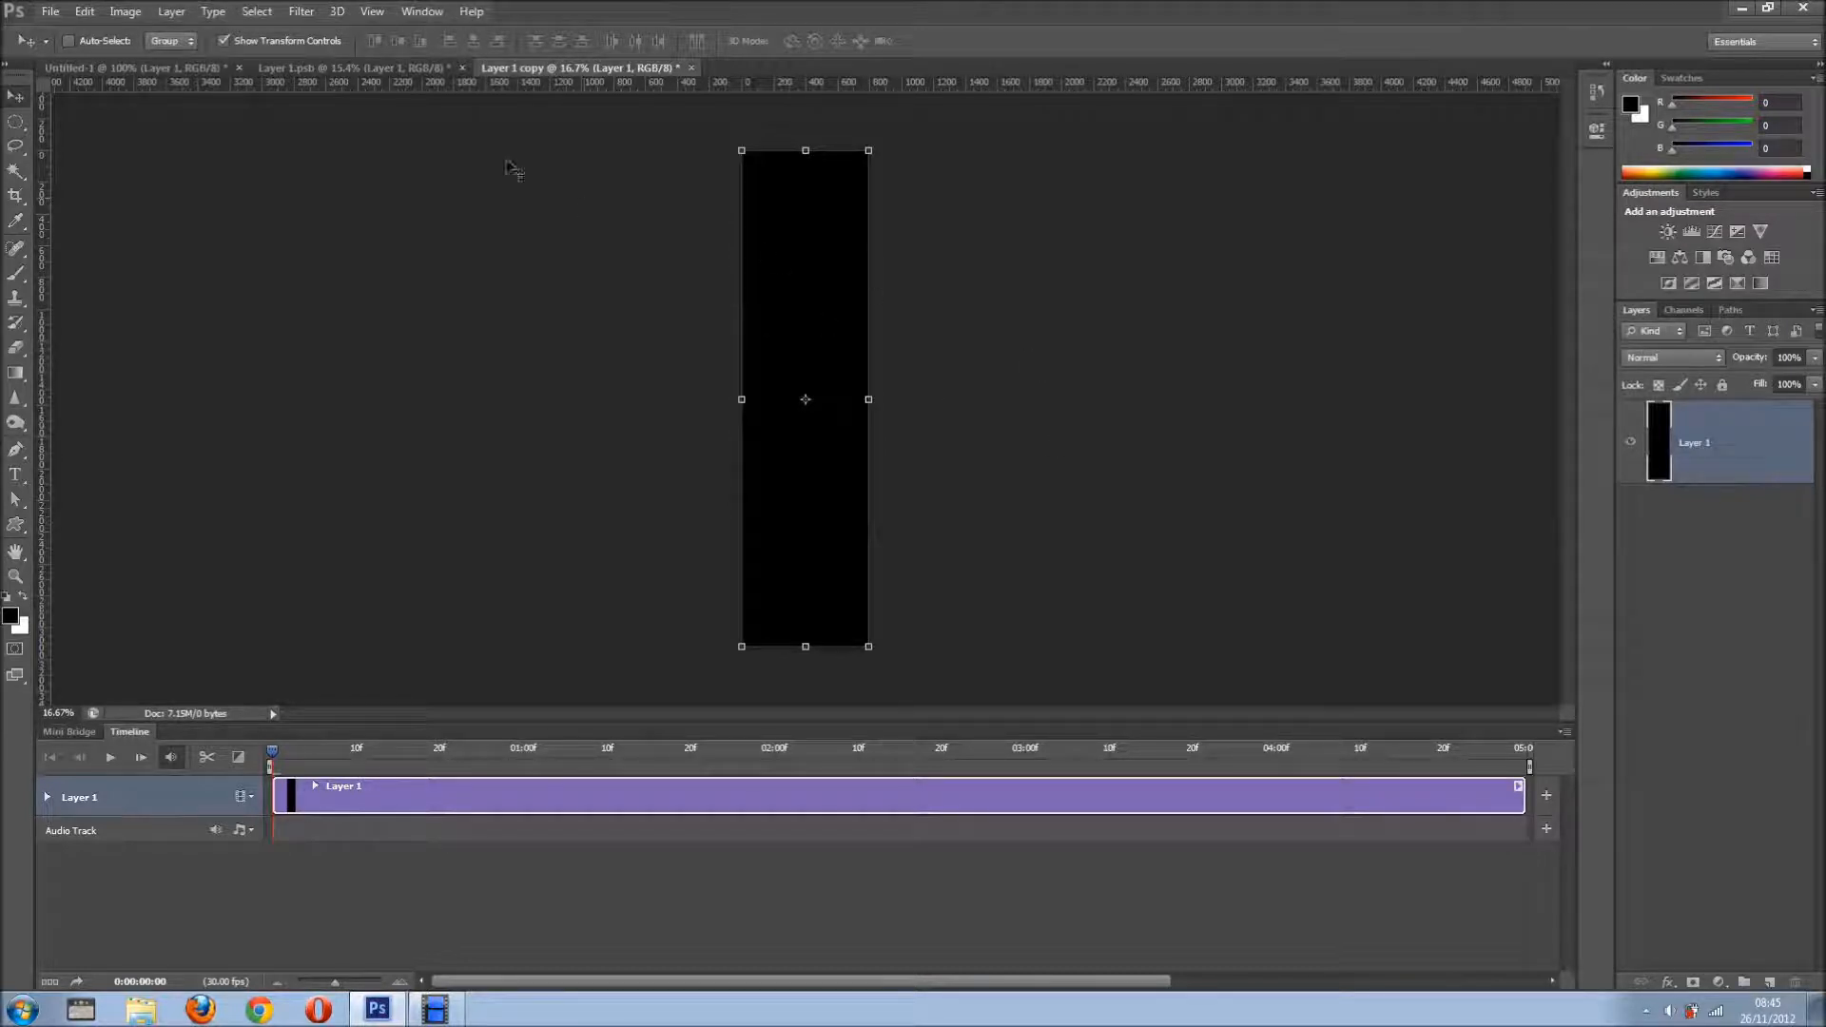
# Render Clouds over the whole black-filled layer of the duplicate and inspect the texture
pyautogui.click(301, 12)
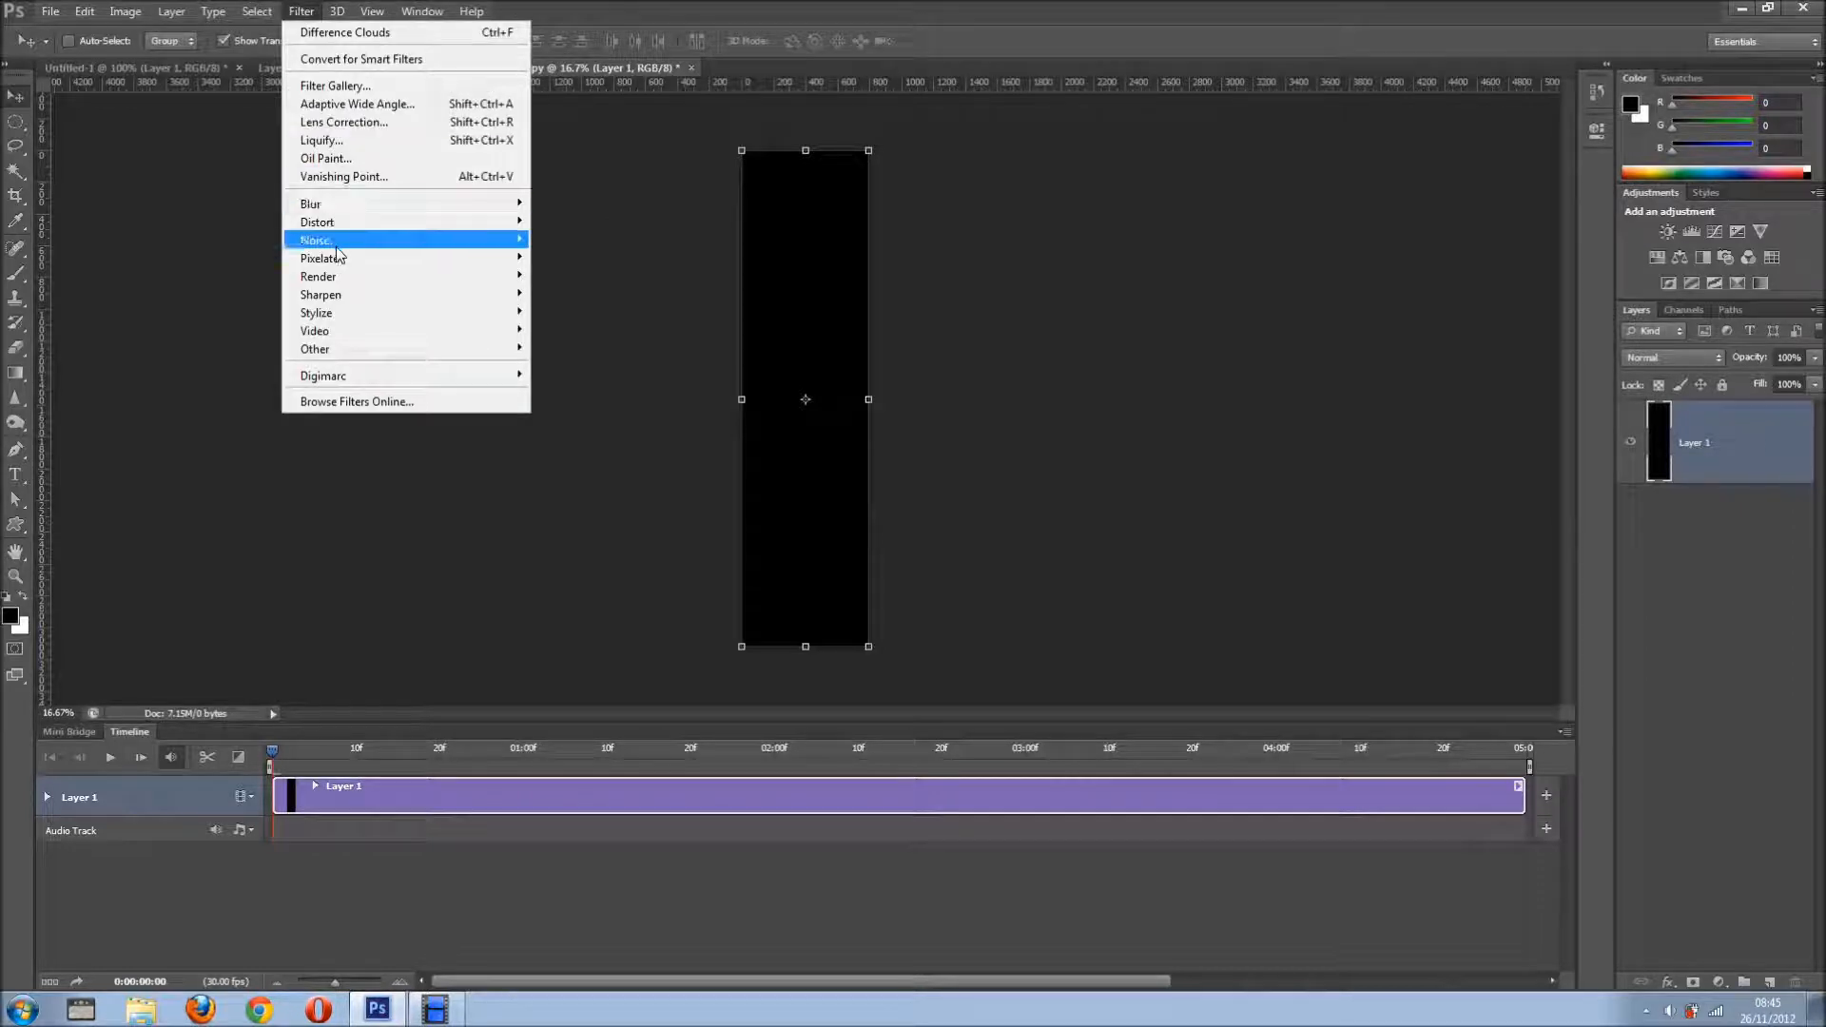
pyautogui.moveTo(341, 277)
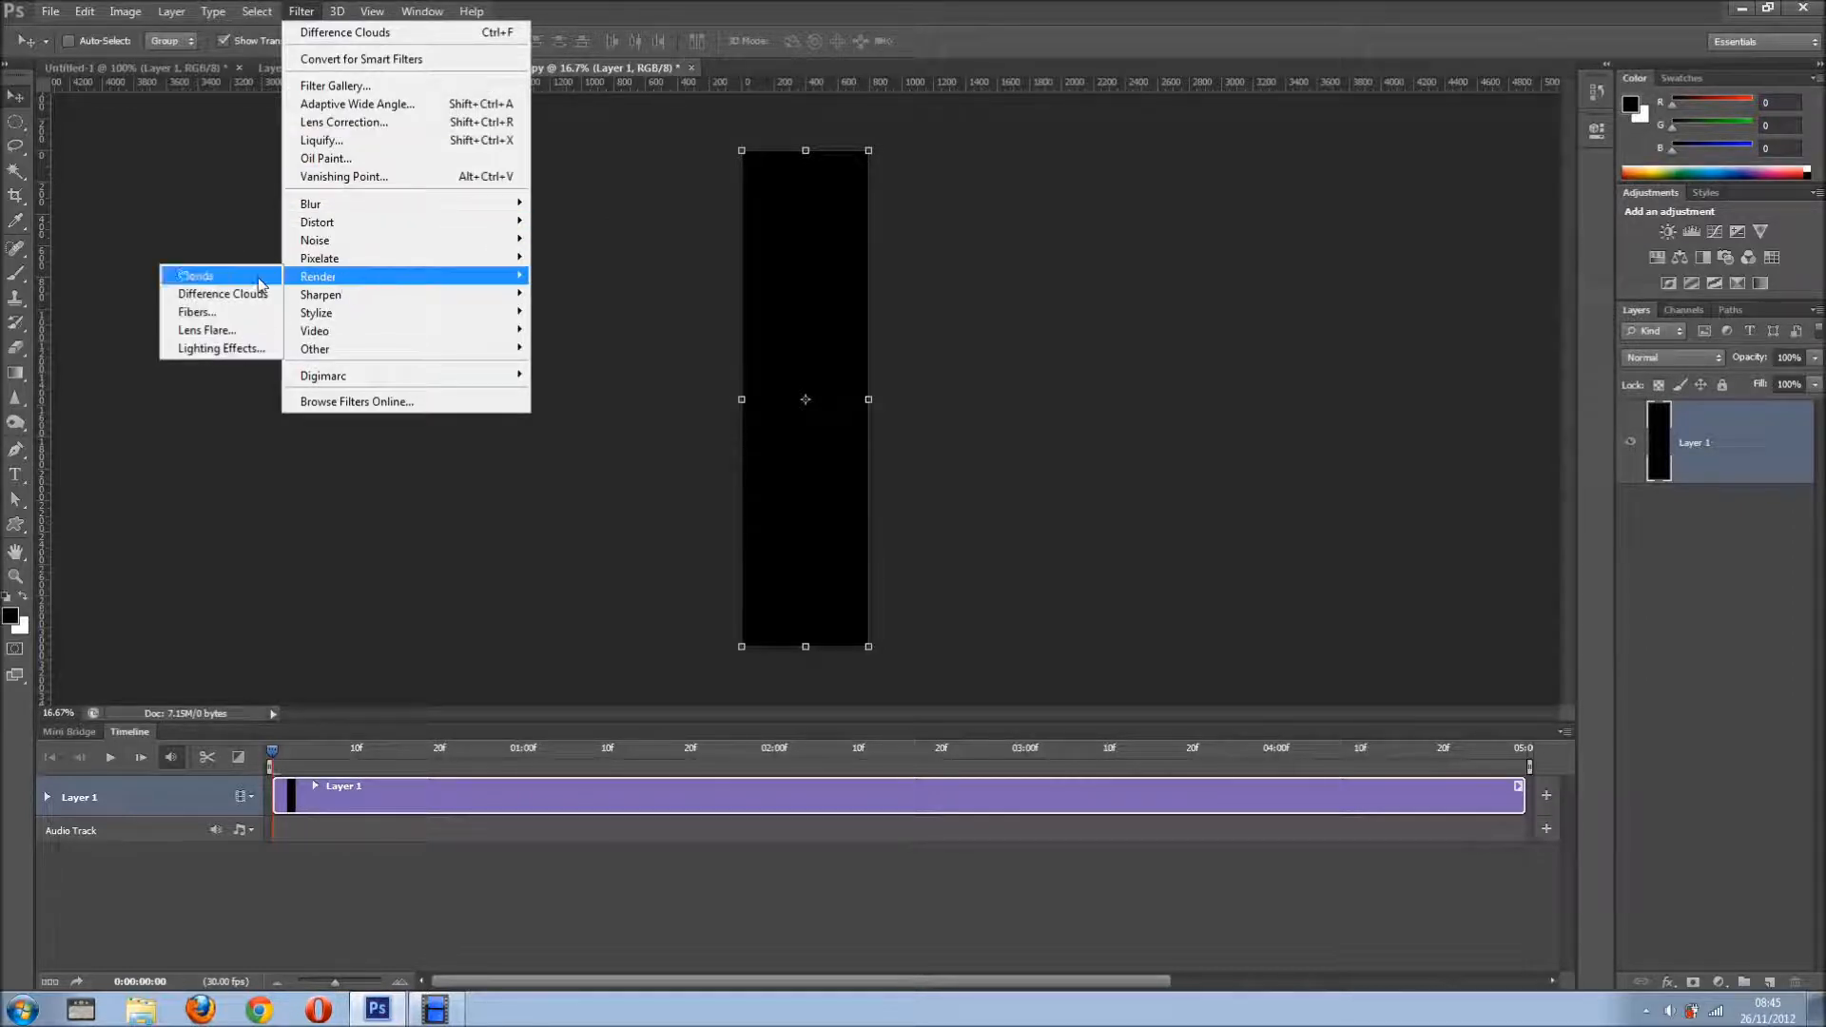
pyautogui.click(260, 283)
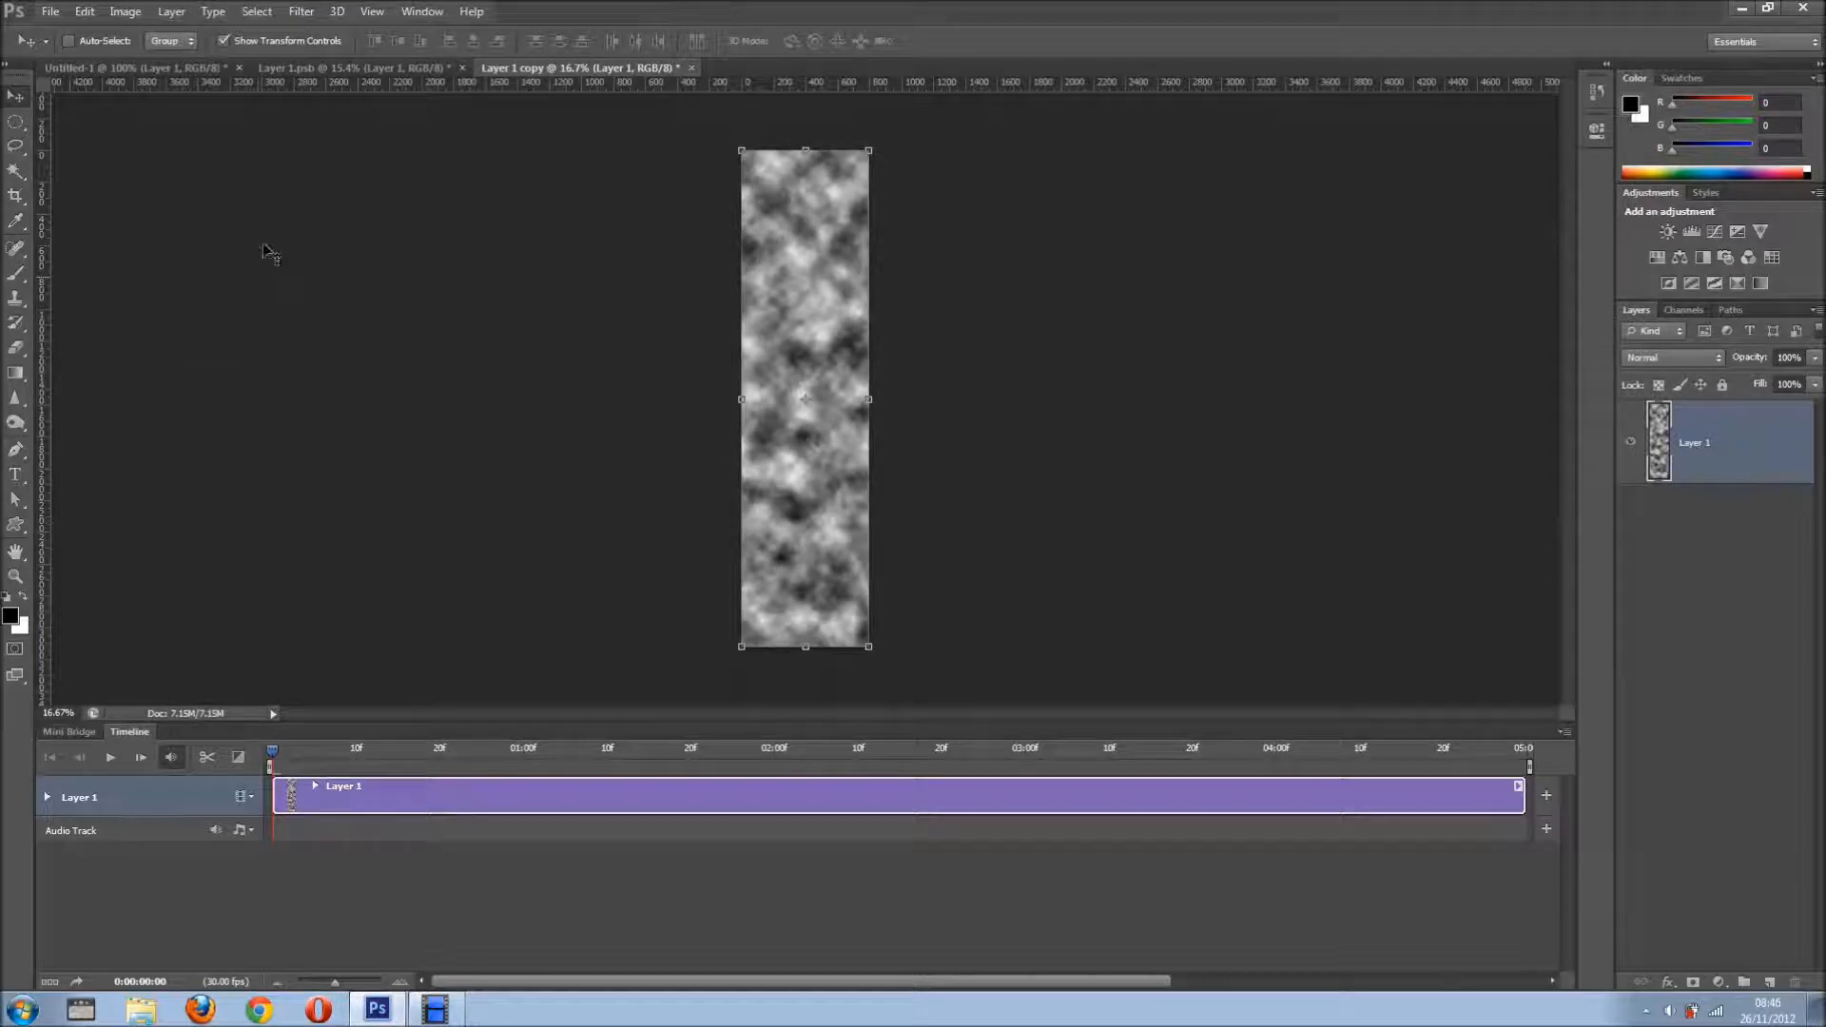
pyautogui.scroll(2, 880, 379)
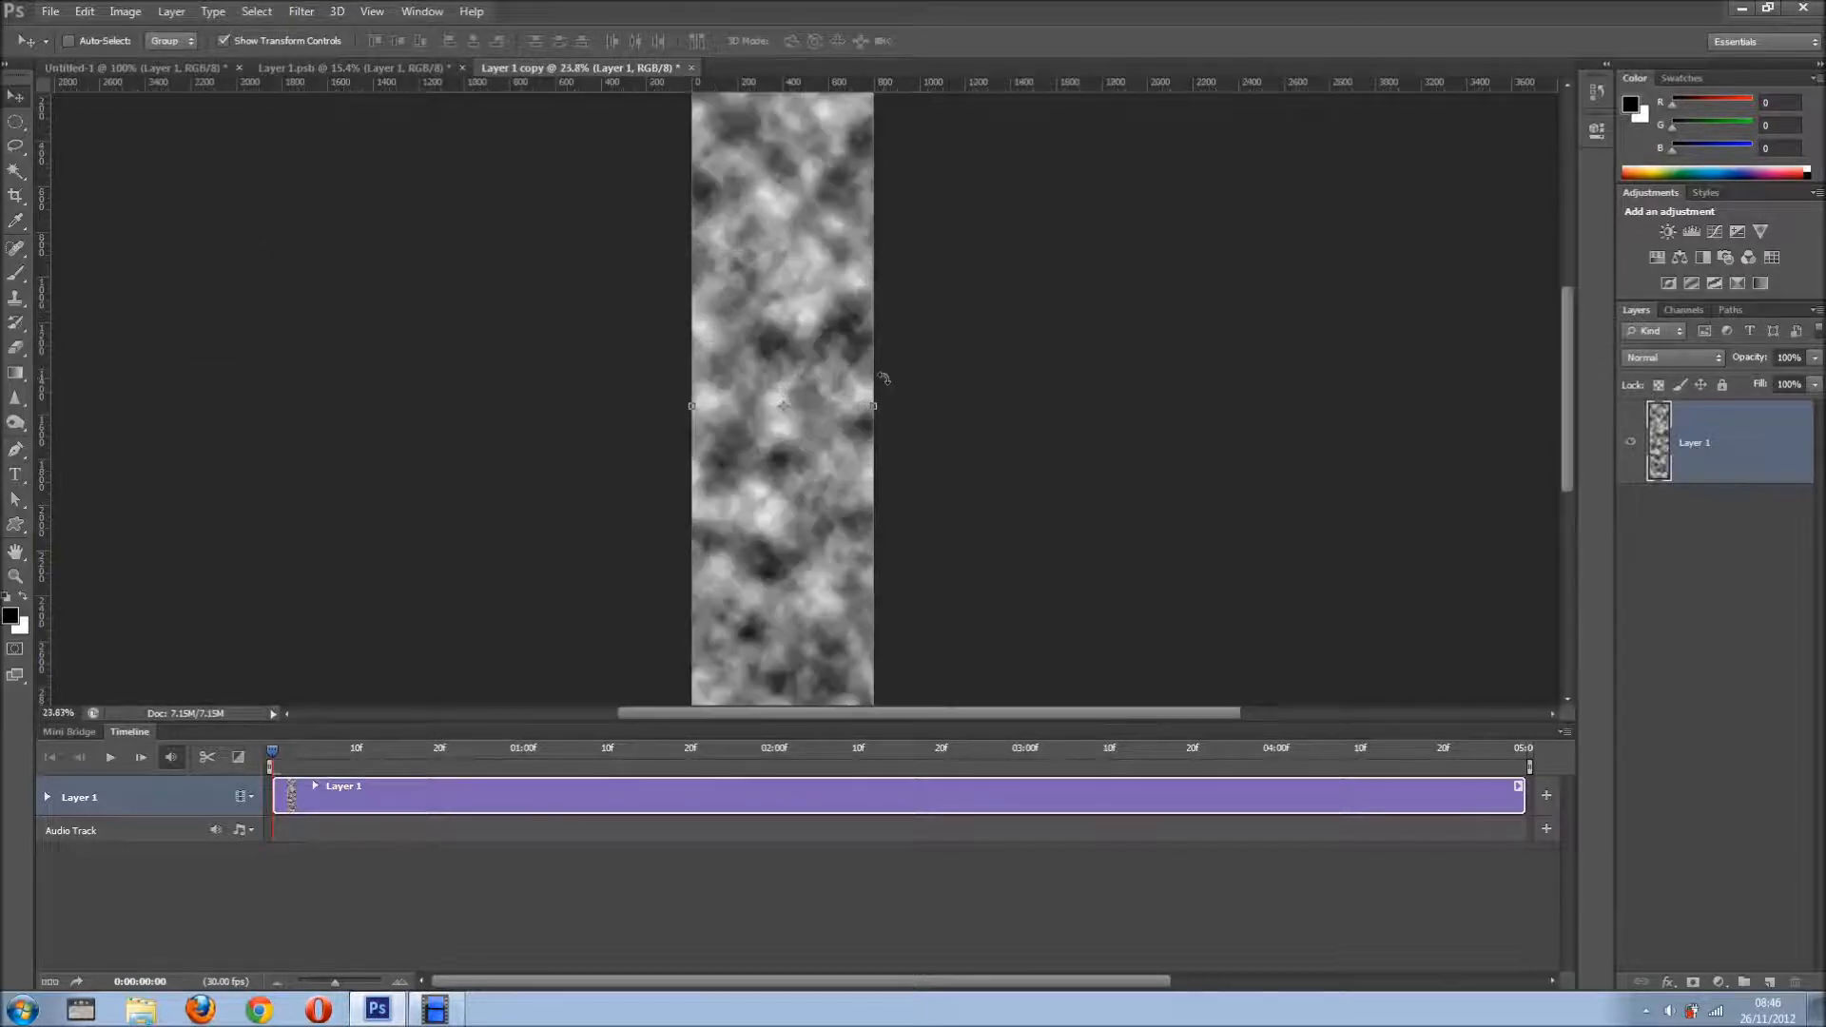
pyautogui.scroll(-1, 880, 379)
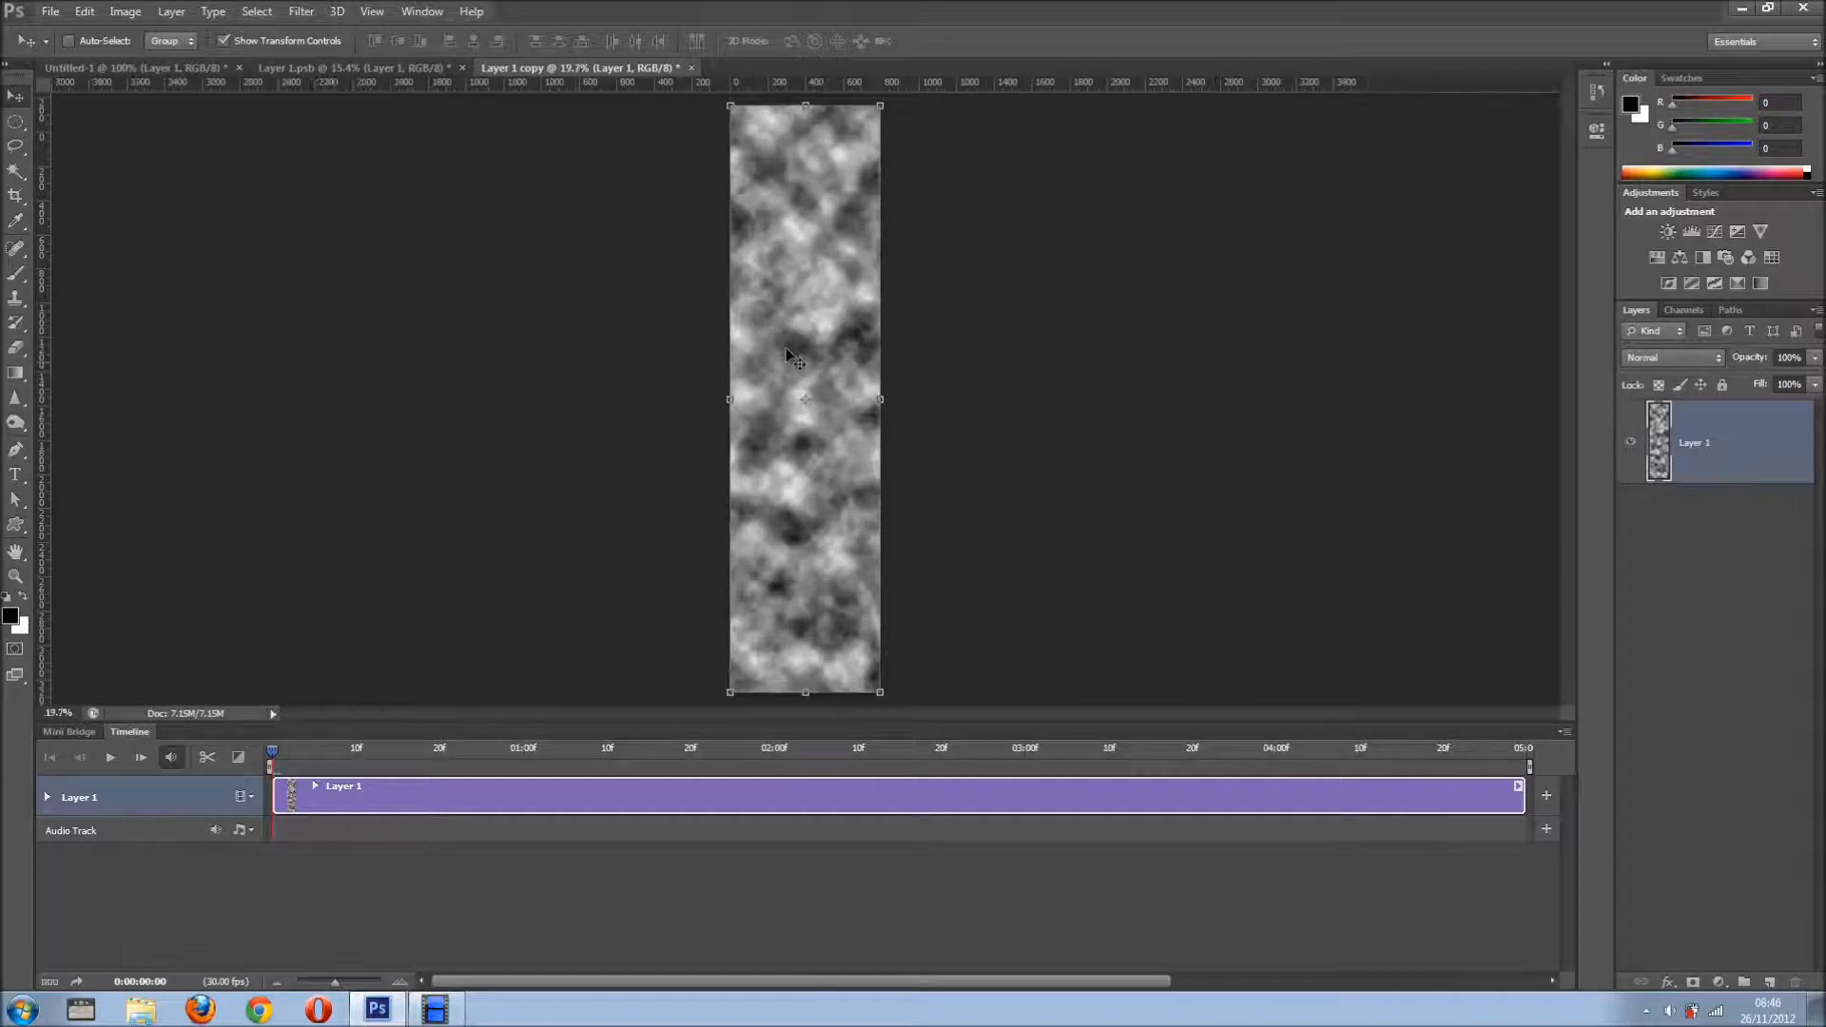
pyautogui.scroll(1, 786, 346)
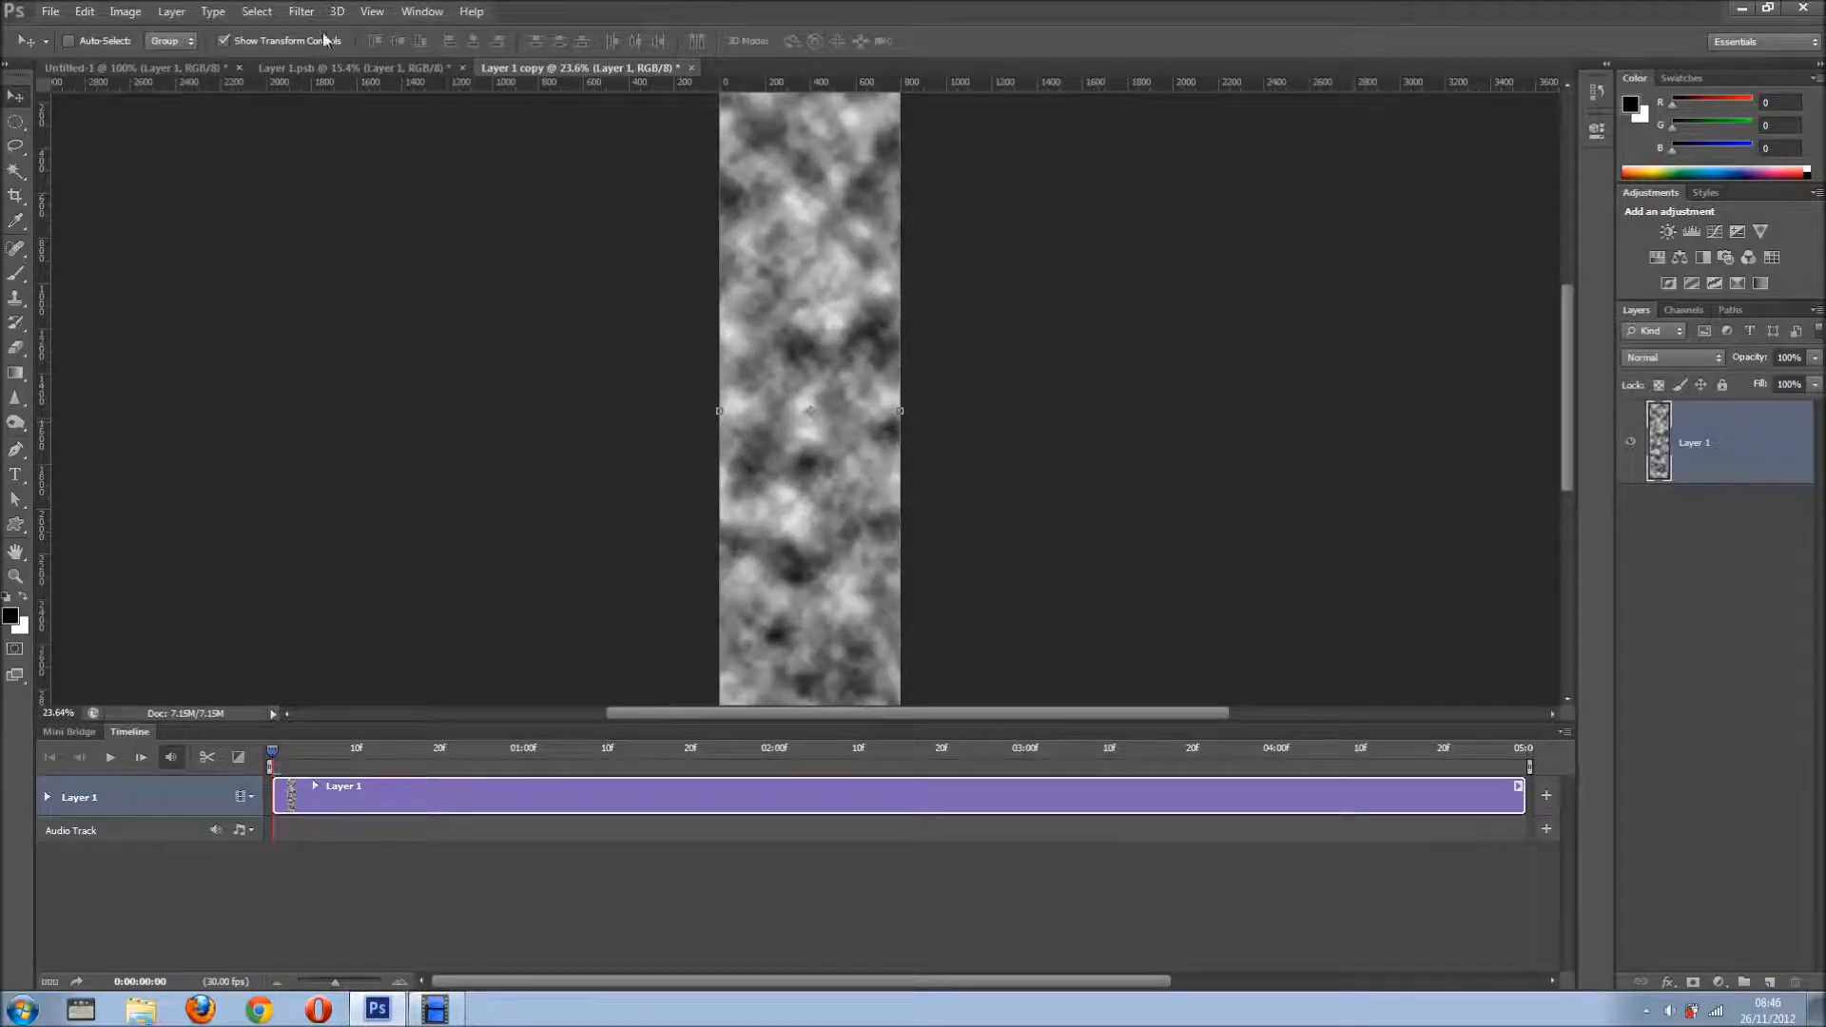
# Soften the rendered clouds with a Gaussian Blur of 5.5 pixels radius
pyautogui.click(301, 11)
pyautogui.moveTo(362, 204)
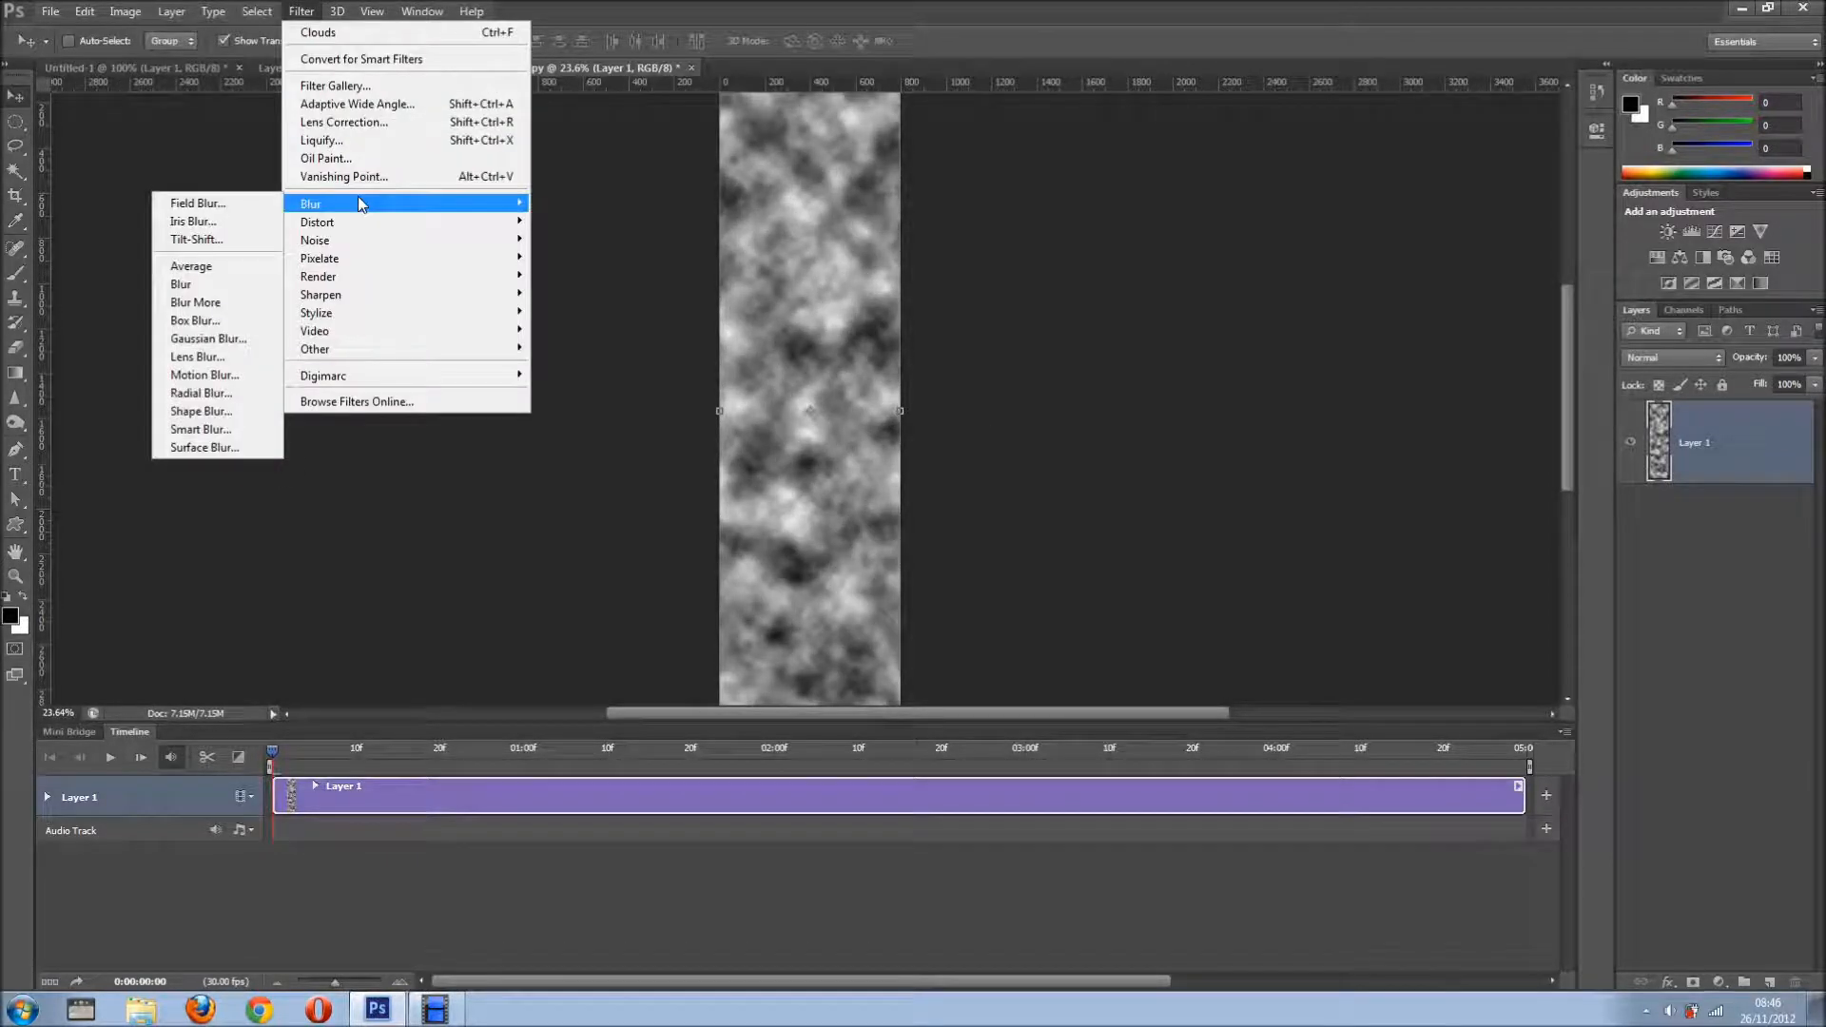
pyautogui.click(207, 338)
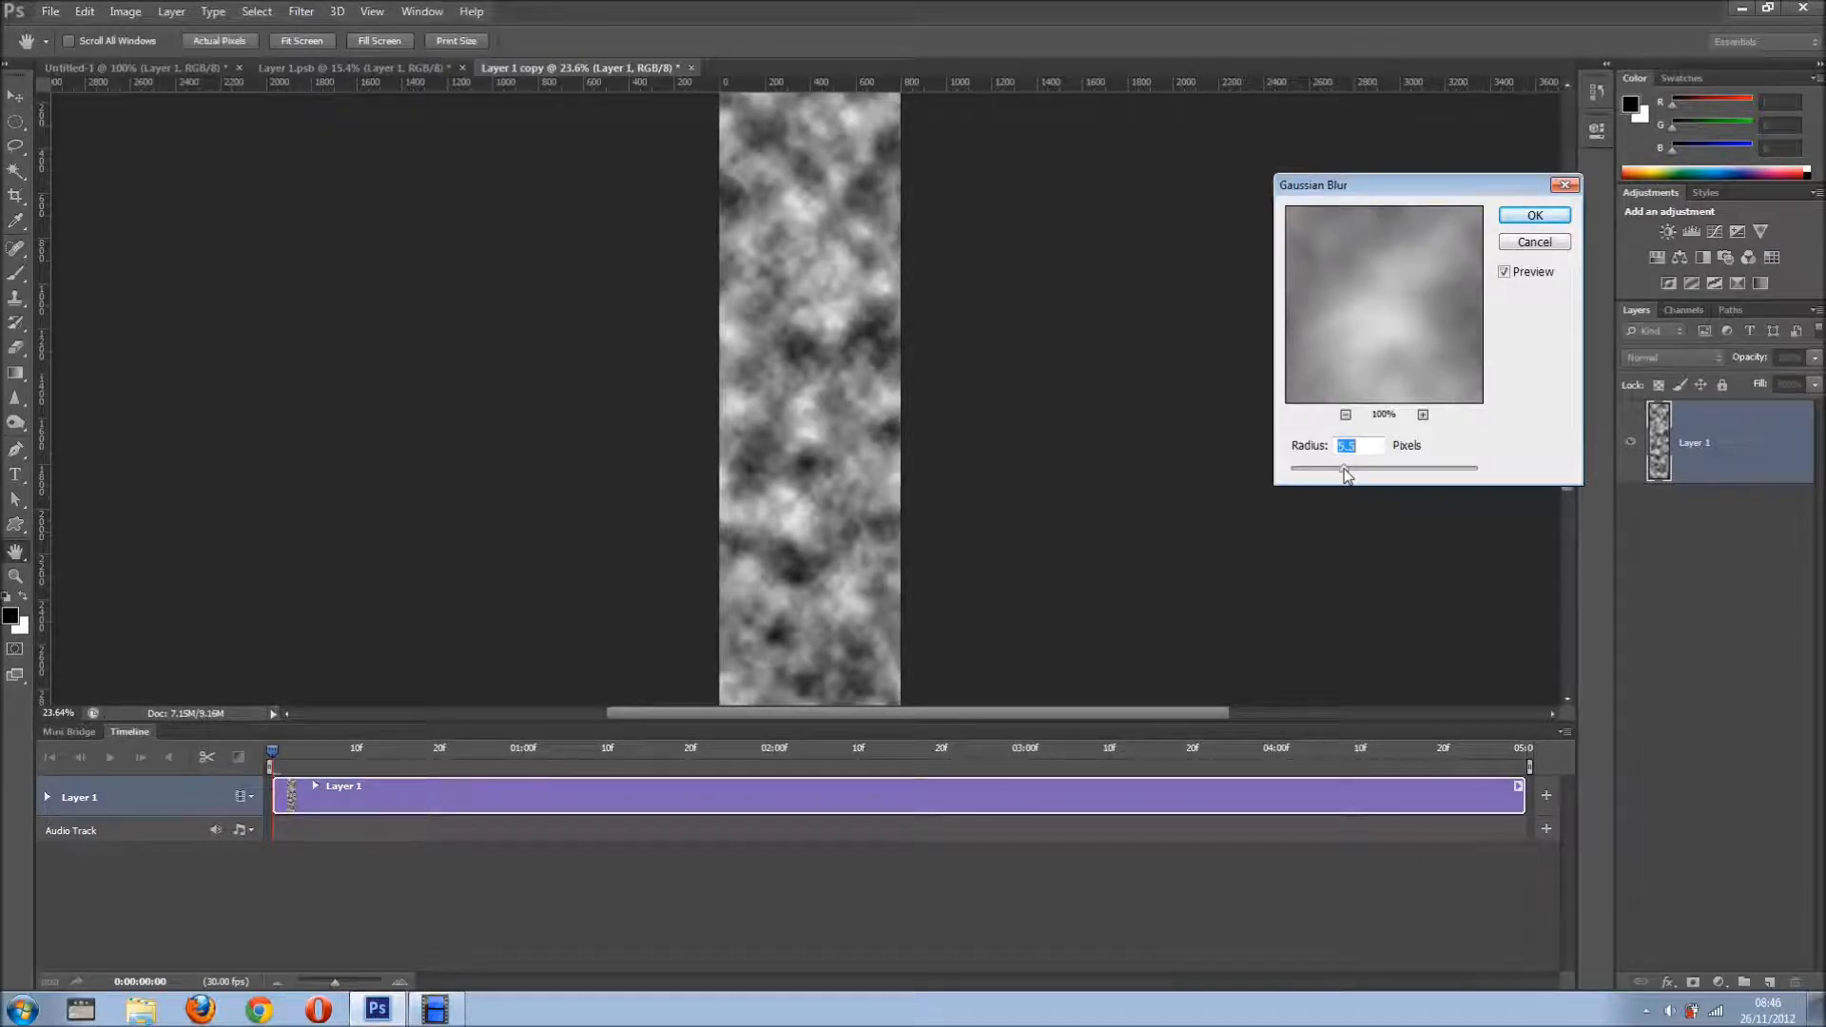
pyautogui.click(1533, 214)
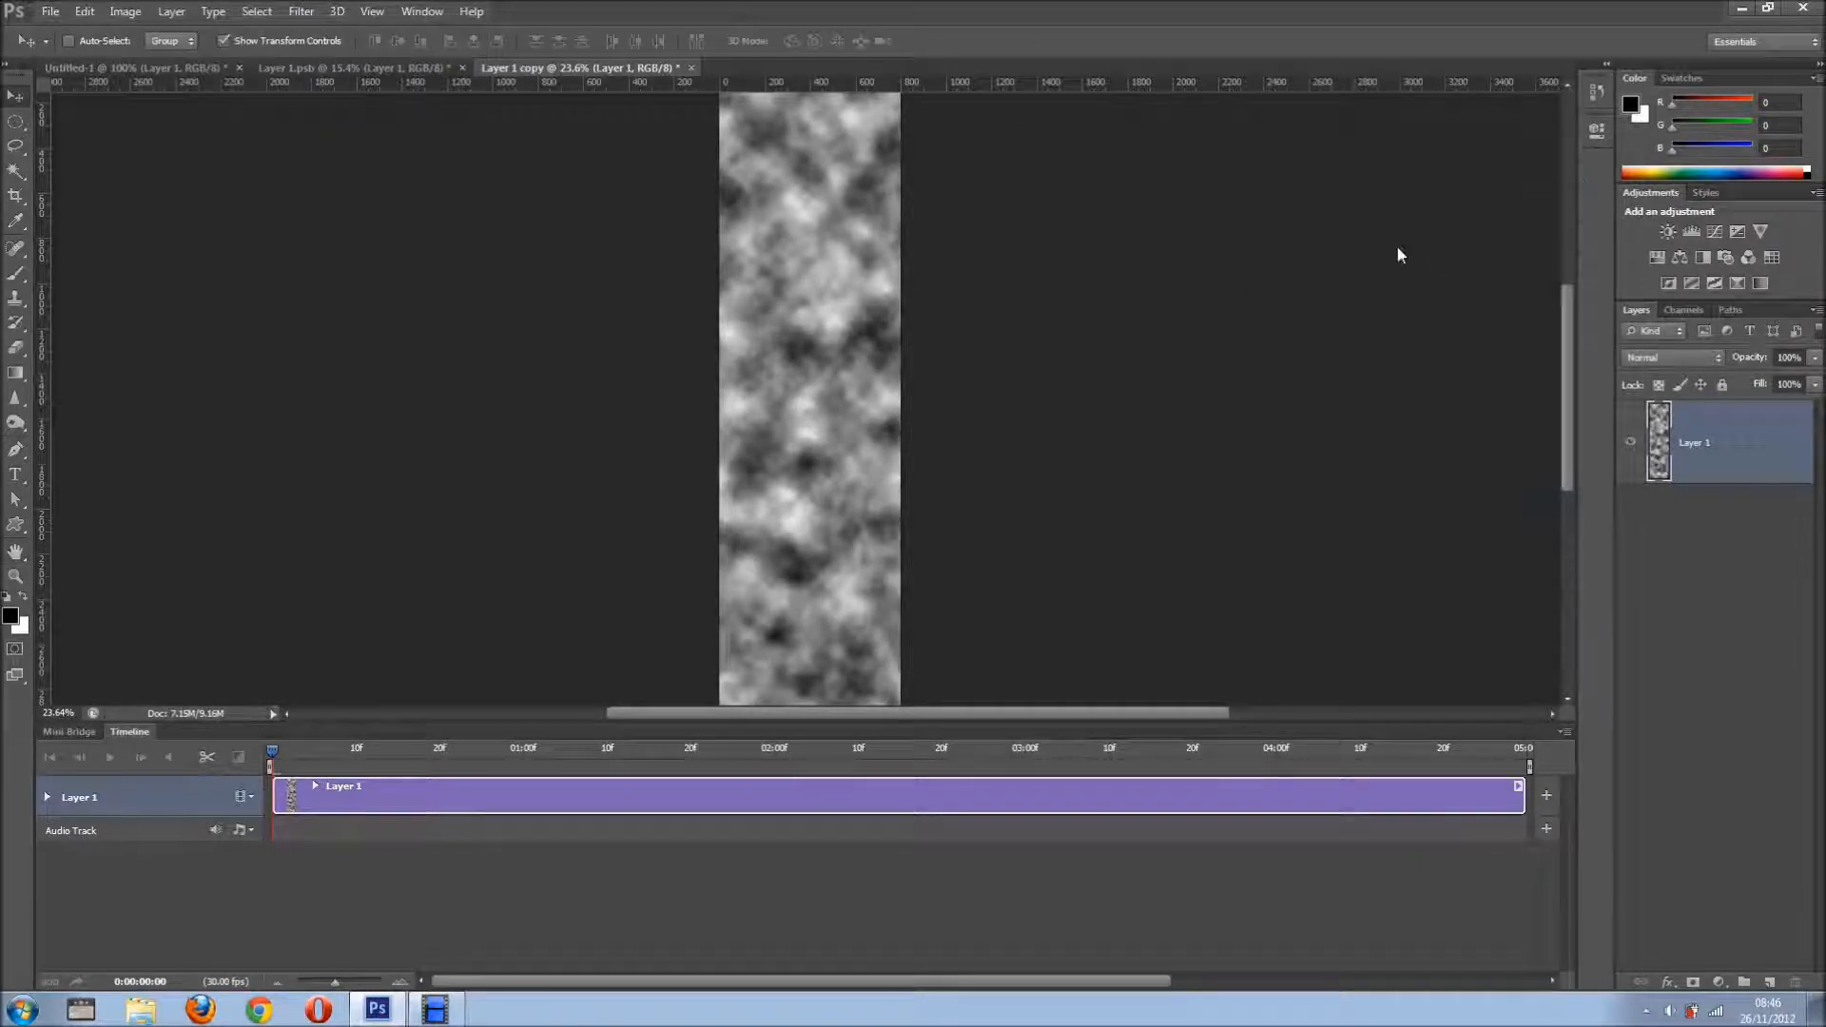
# Increase the clouds' contrast with Levels, setting the black input to 25 and pulling the white input in to the histogram's bright end
pyautogui.click(125, 13)
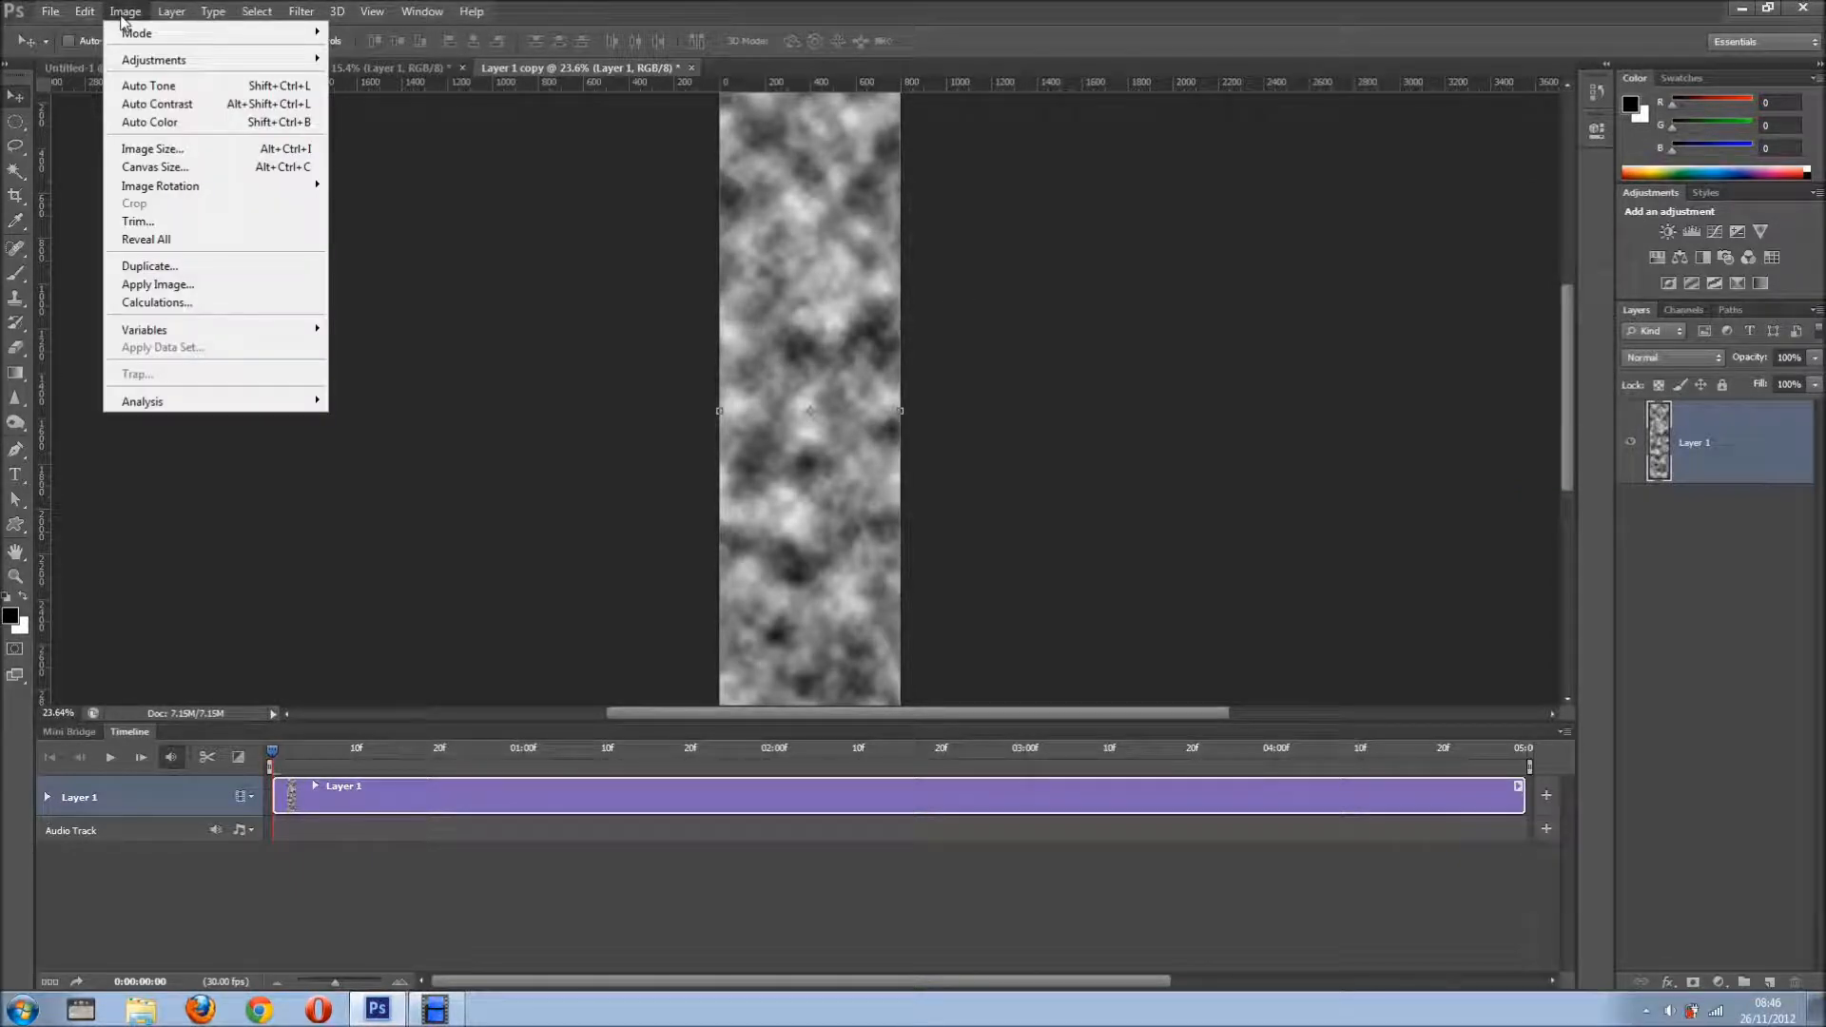
pyautogui.moveTo(136, 58)
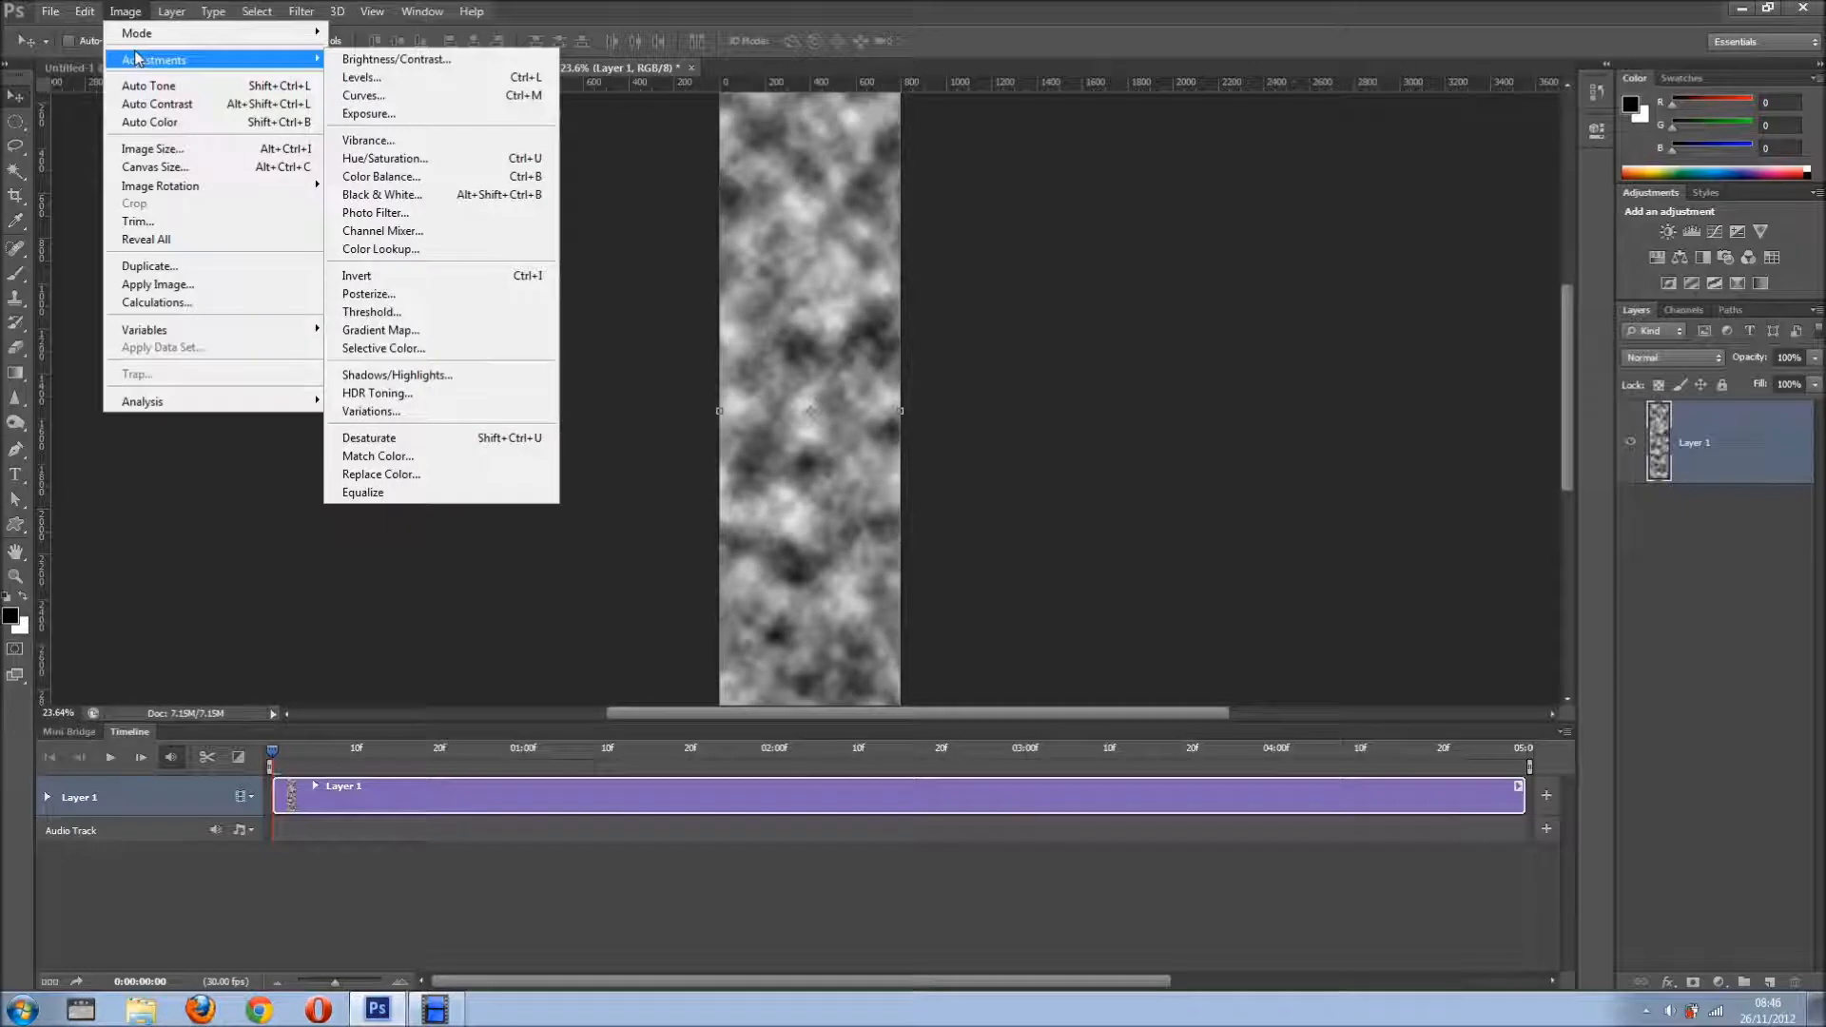
pyautogui.click(406, 81)
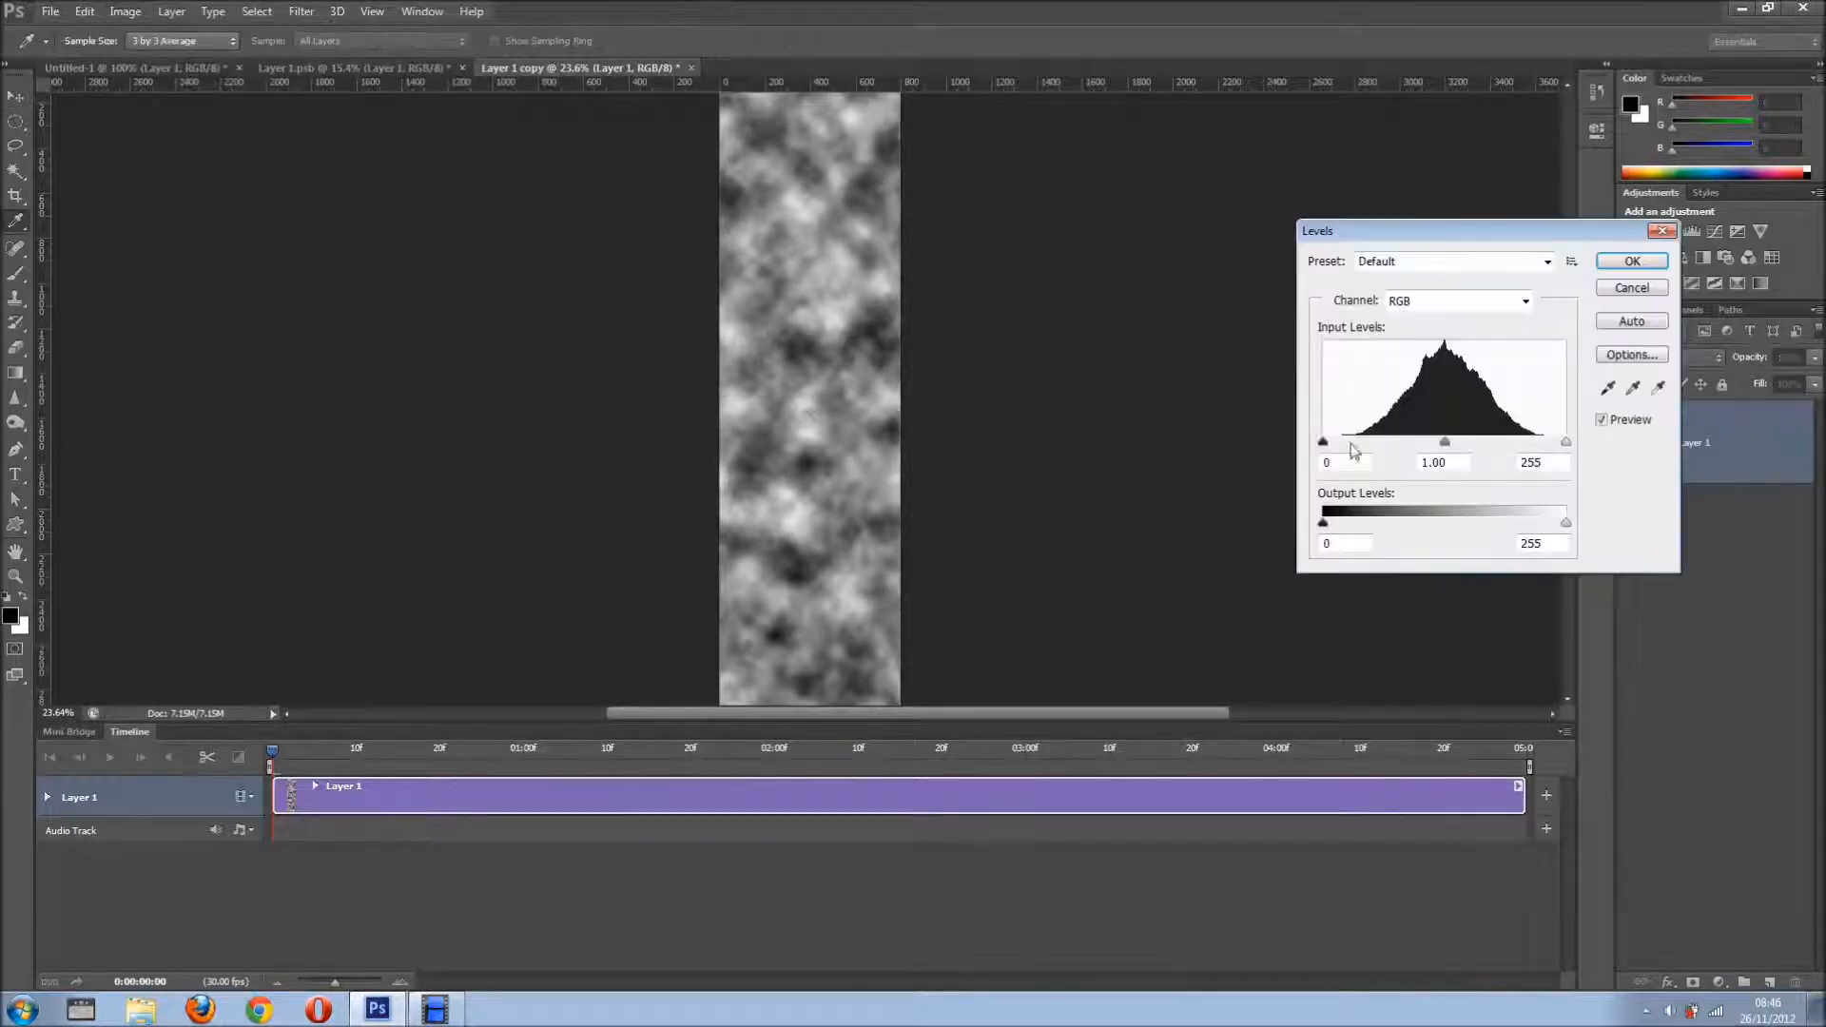
pyautogui.moveTo(1322, 442); pyautogui.dragTo(1346, 442)
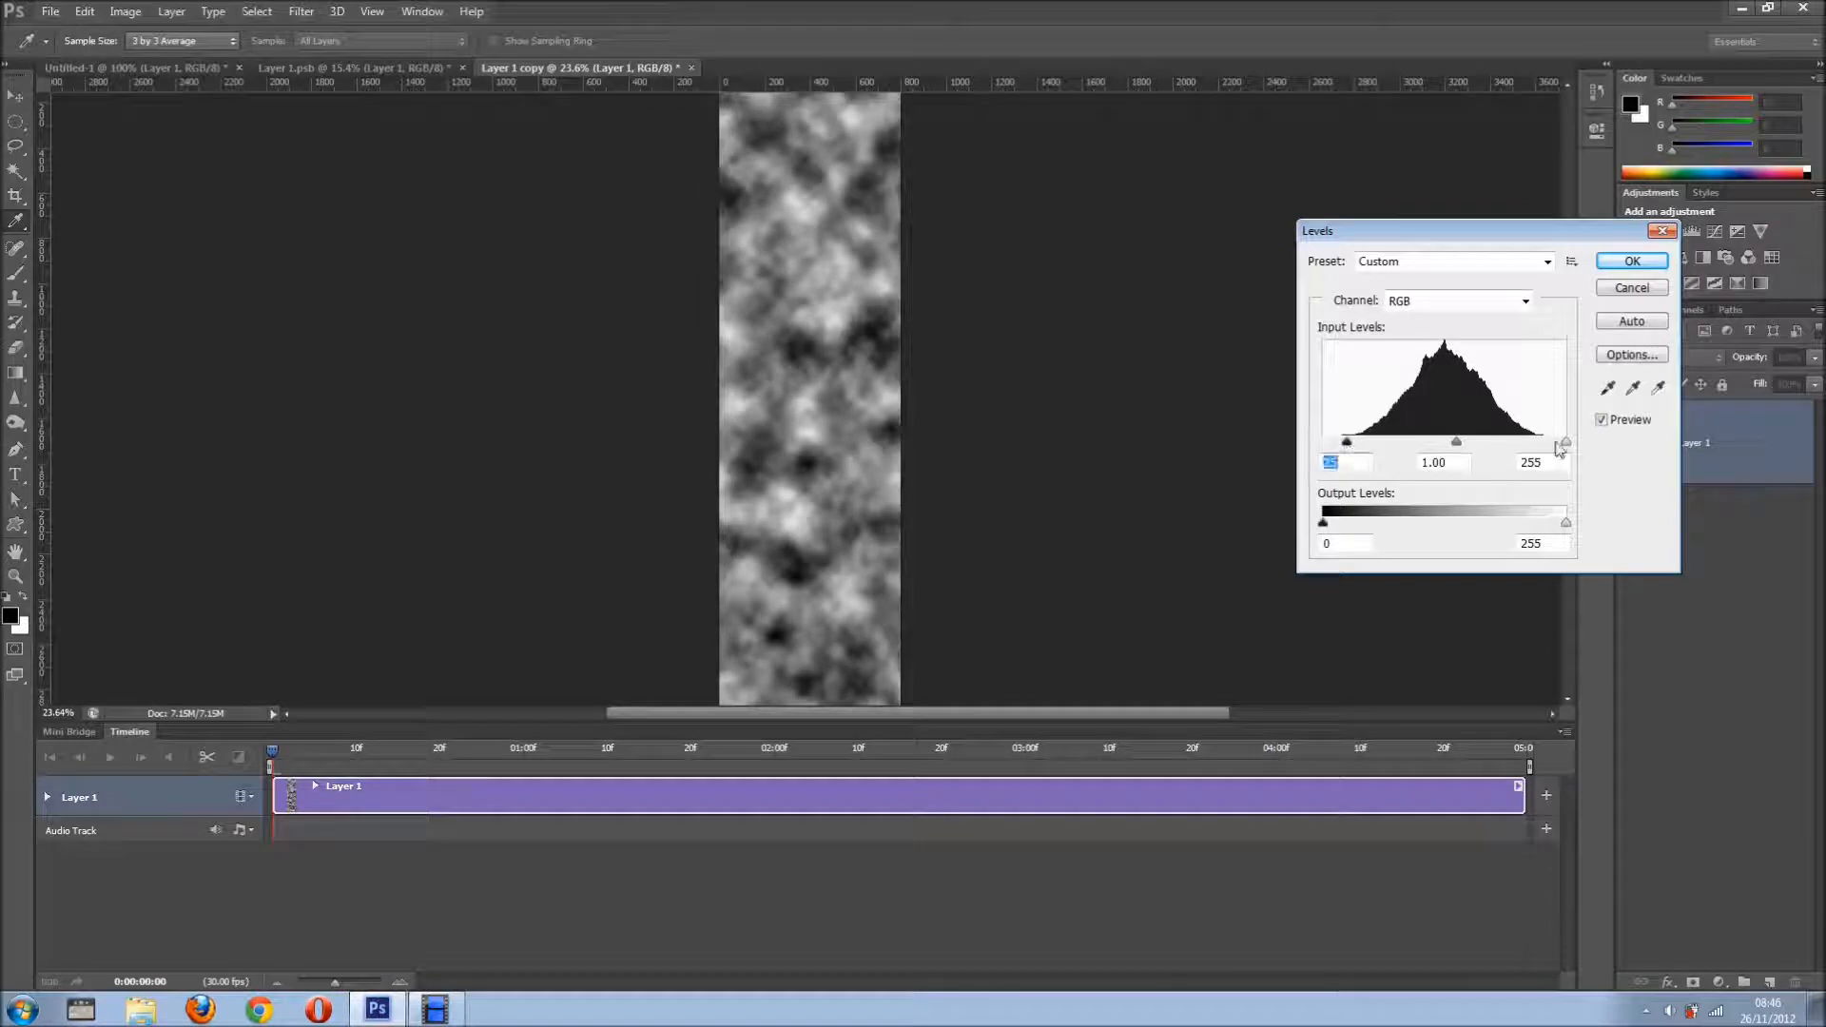
pyautogui.moveTo(1566, 443); pyautogui.dragTo(1544, 448)
pyautogui.click(1631, 261)
pyautogui.press('v')
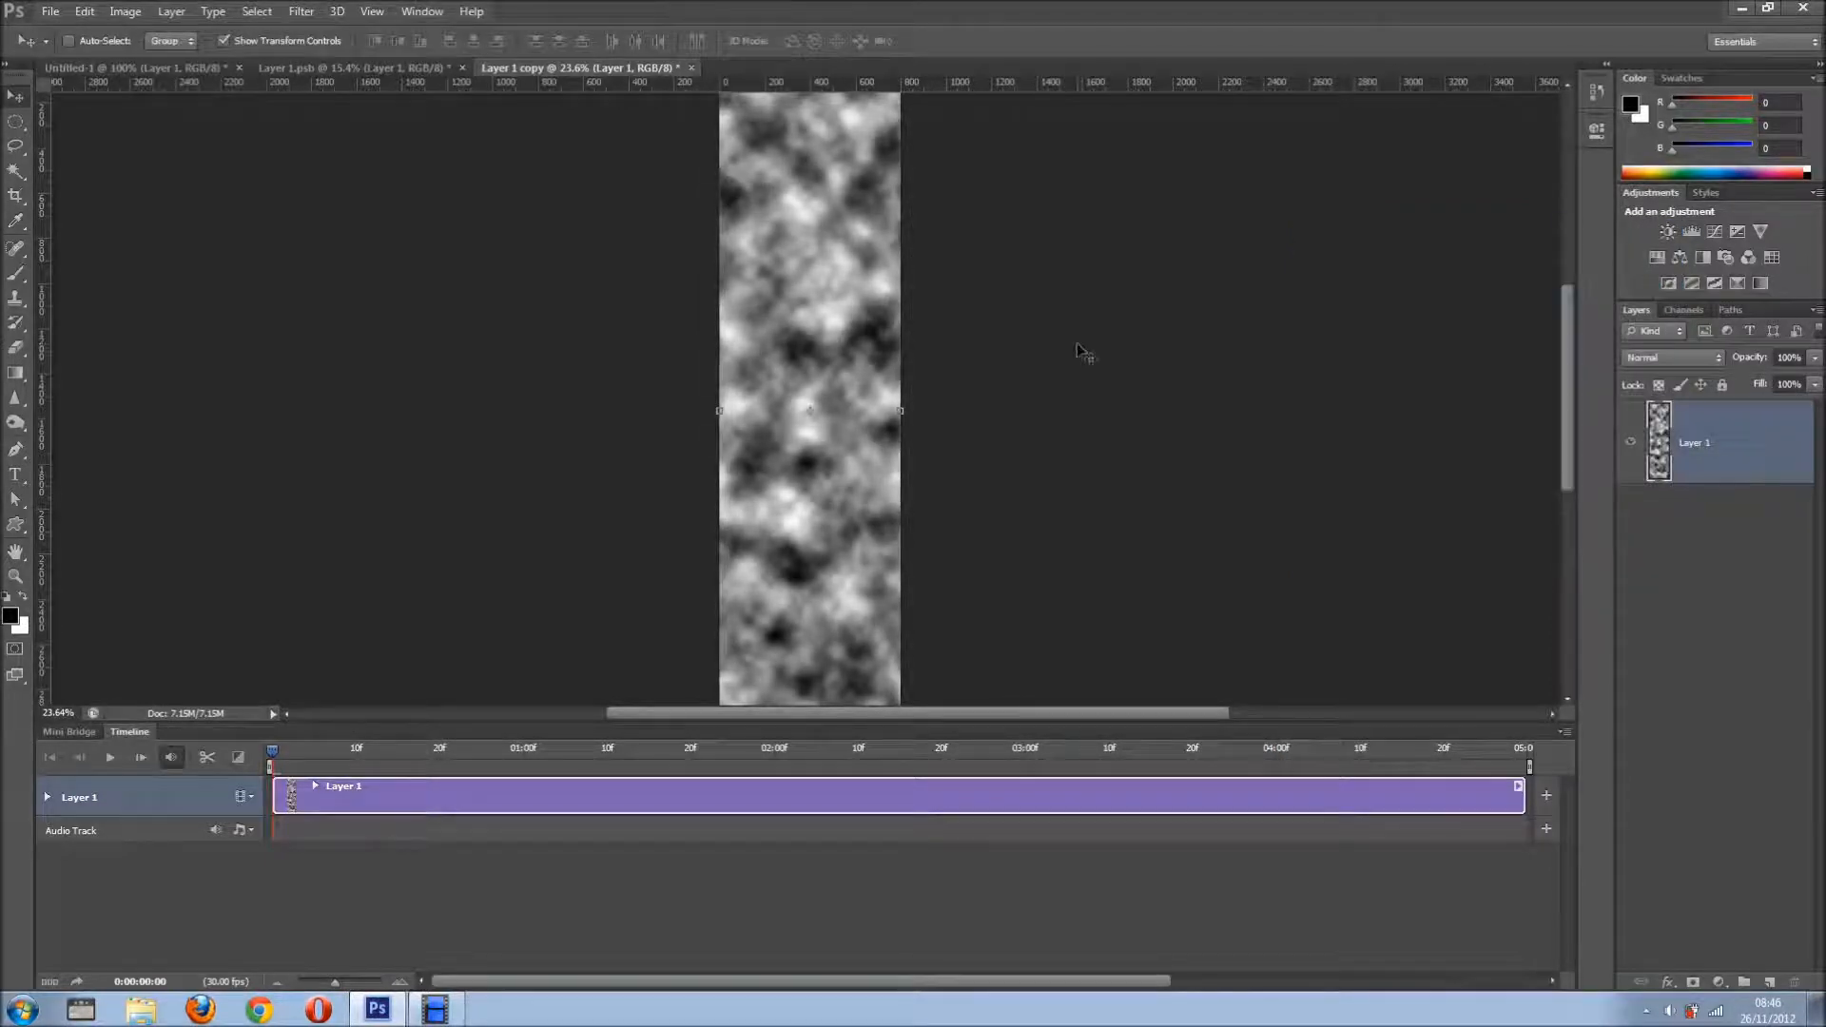
# Save the duplicate to the Desktop as a Photoshop PSD file named displacement, and close it
pyautogui.click(53, 13)
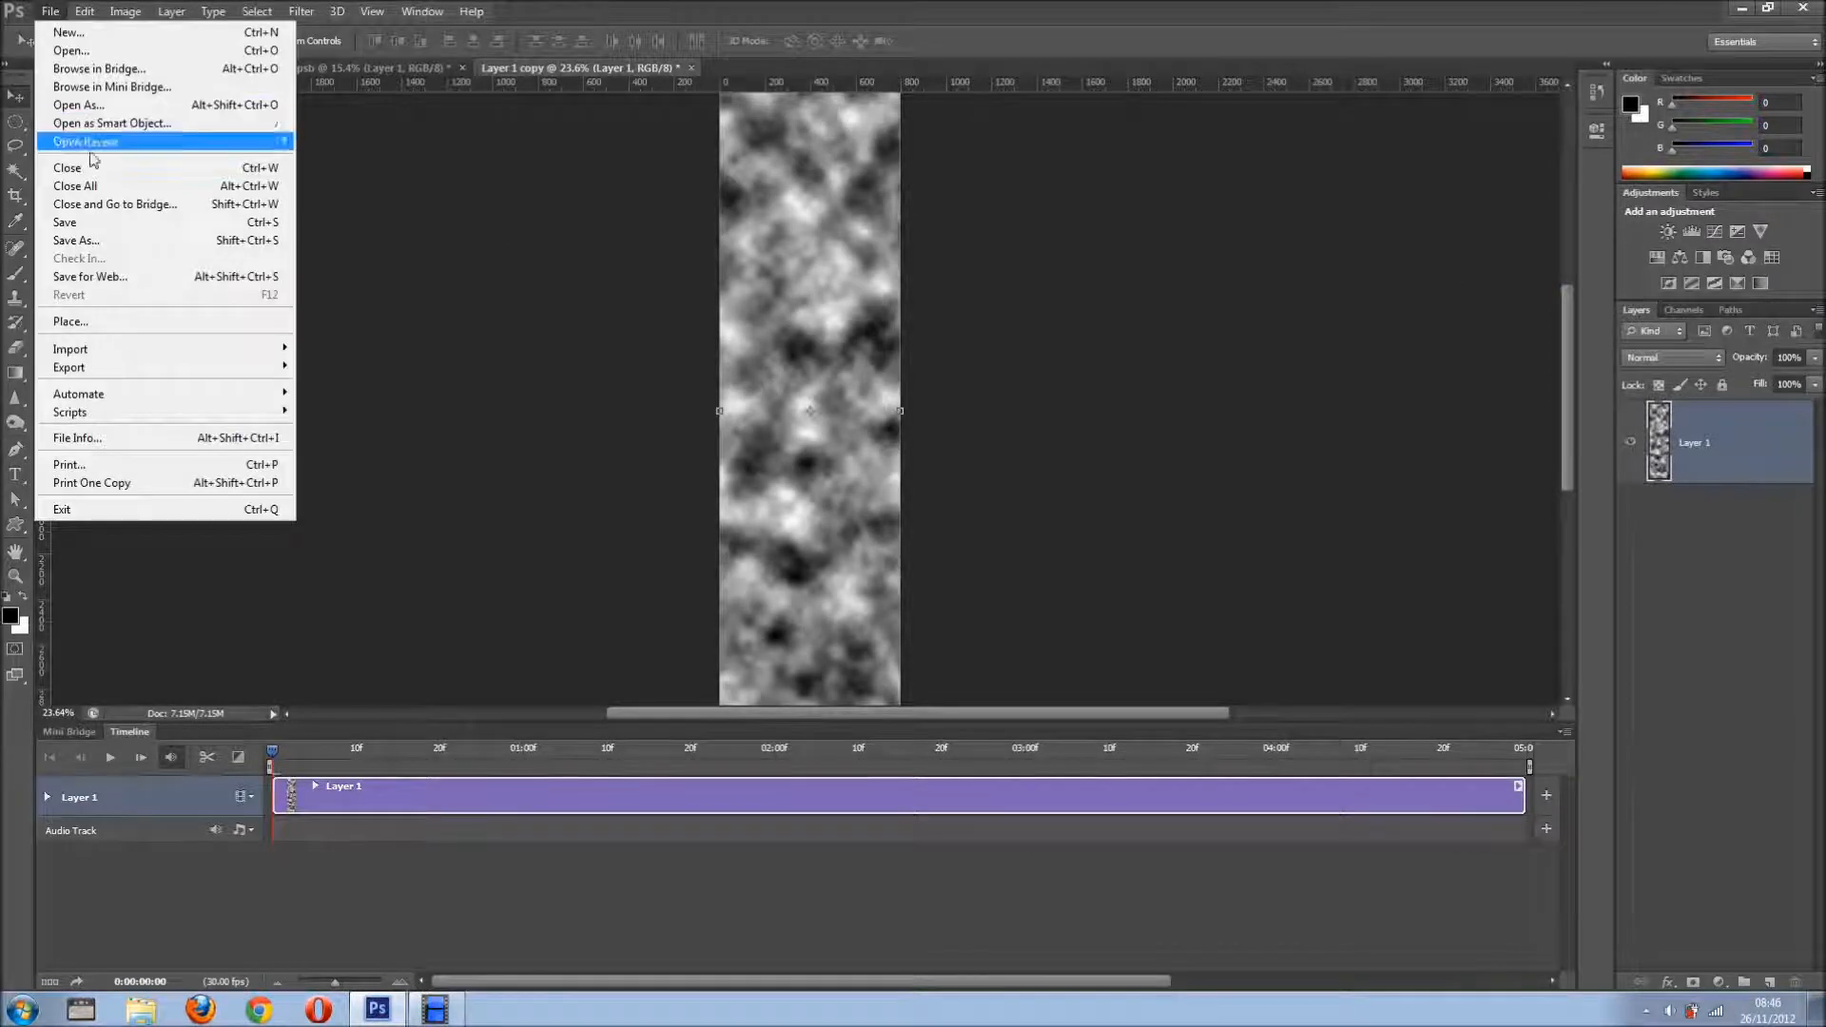
pyautogui.click(114, 243)
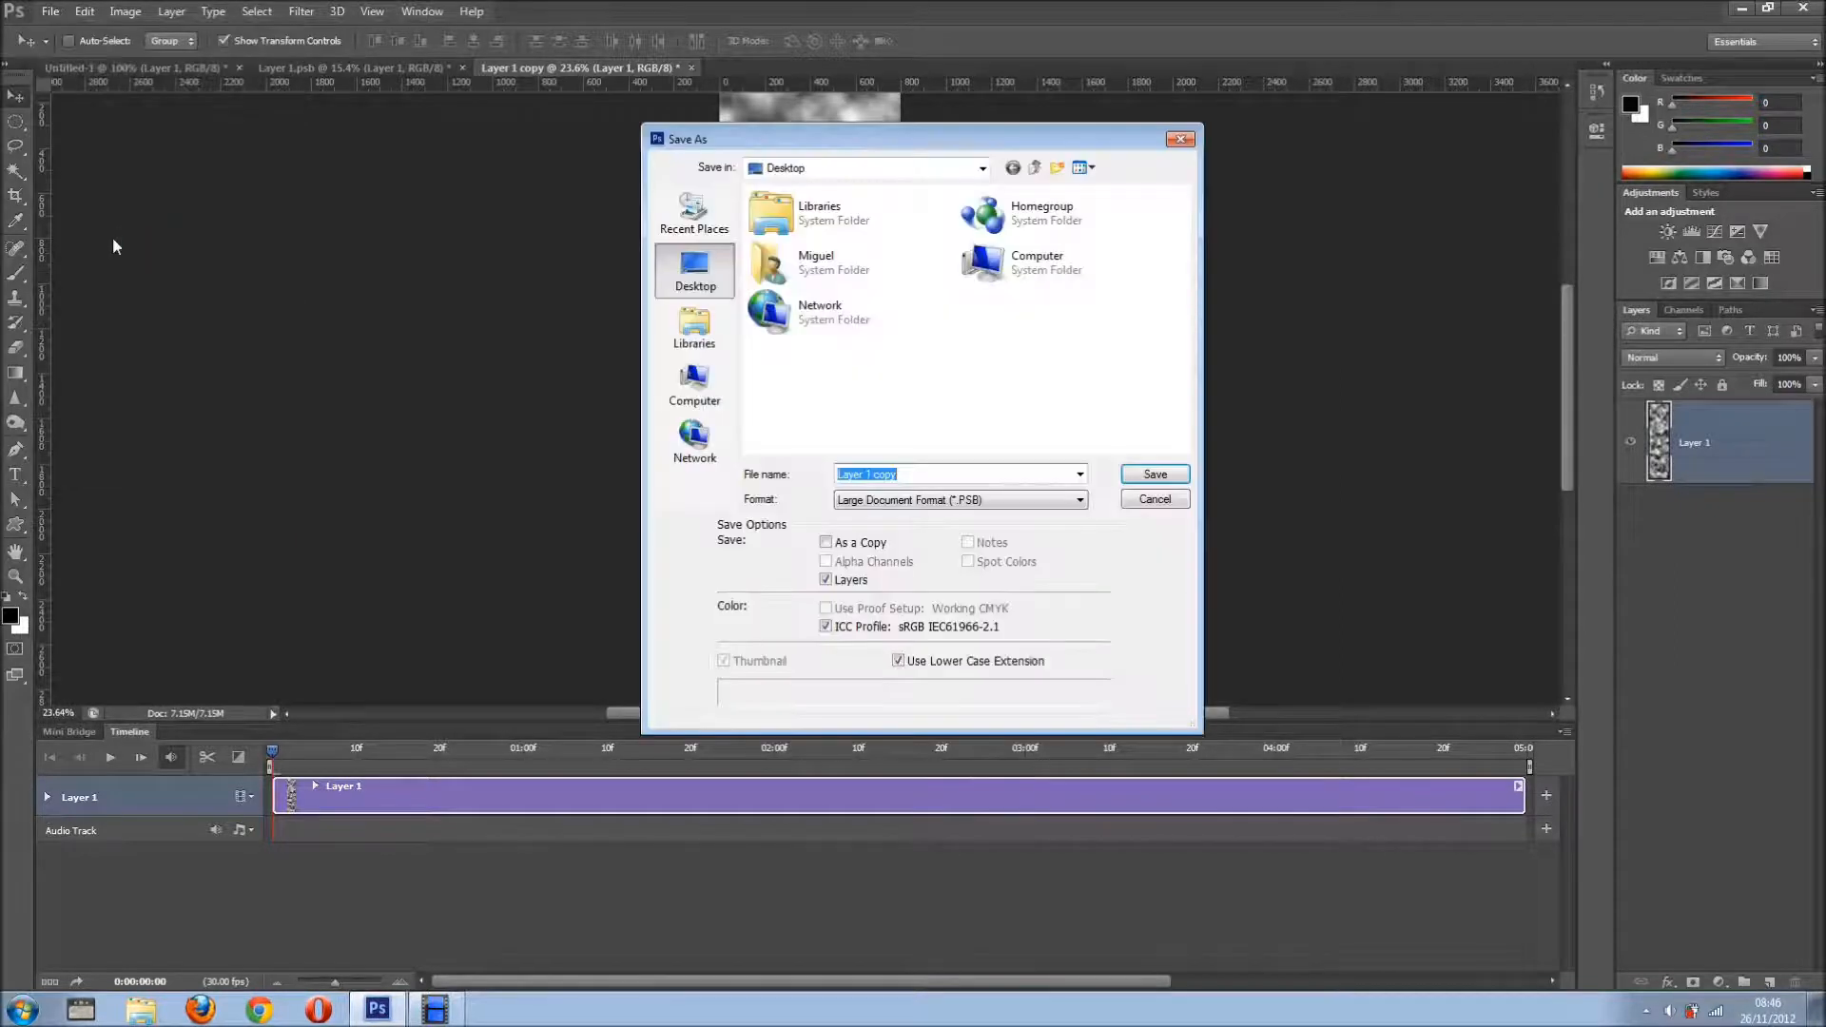
pyautogui.write('displacemen')
pyautogui.click(969, 502)
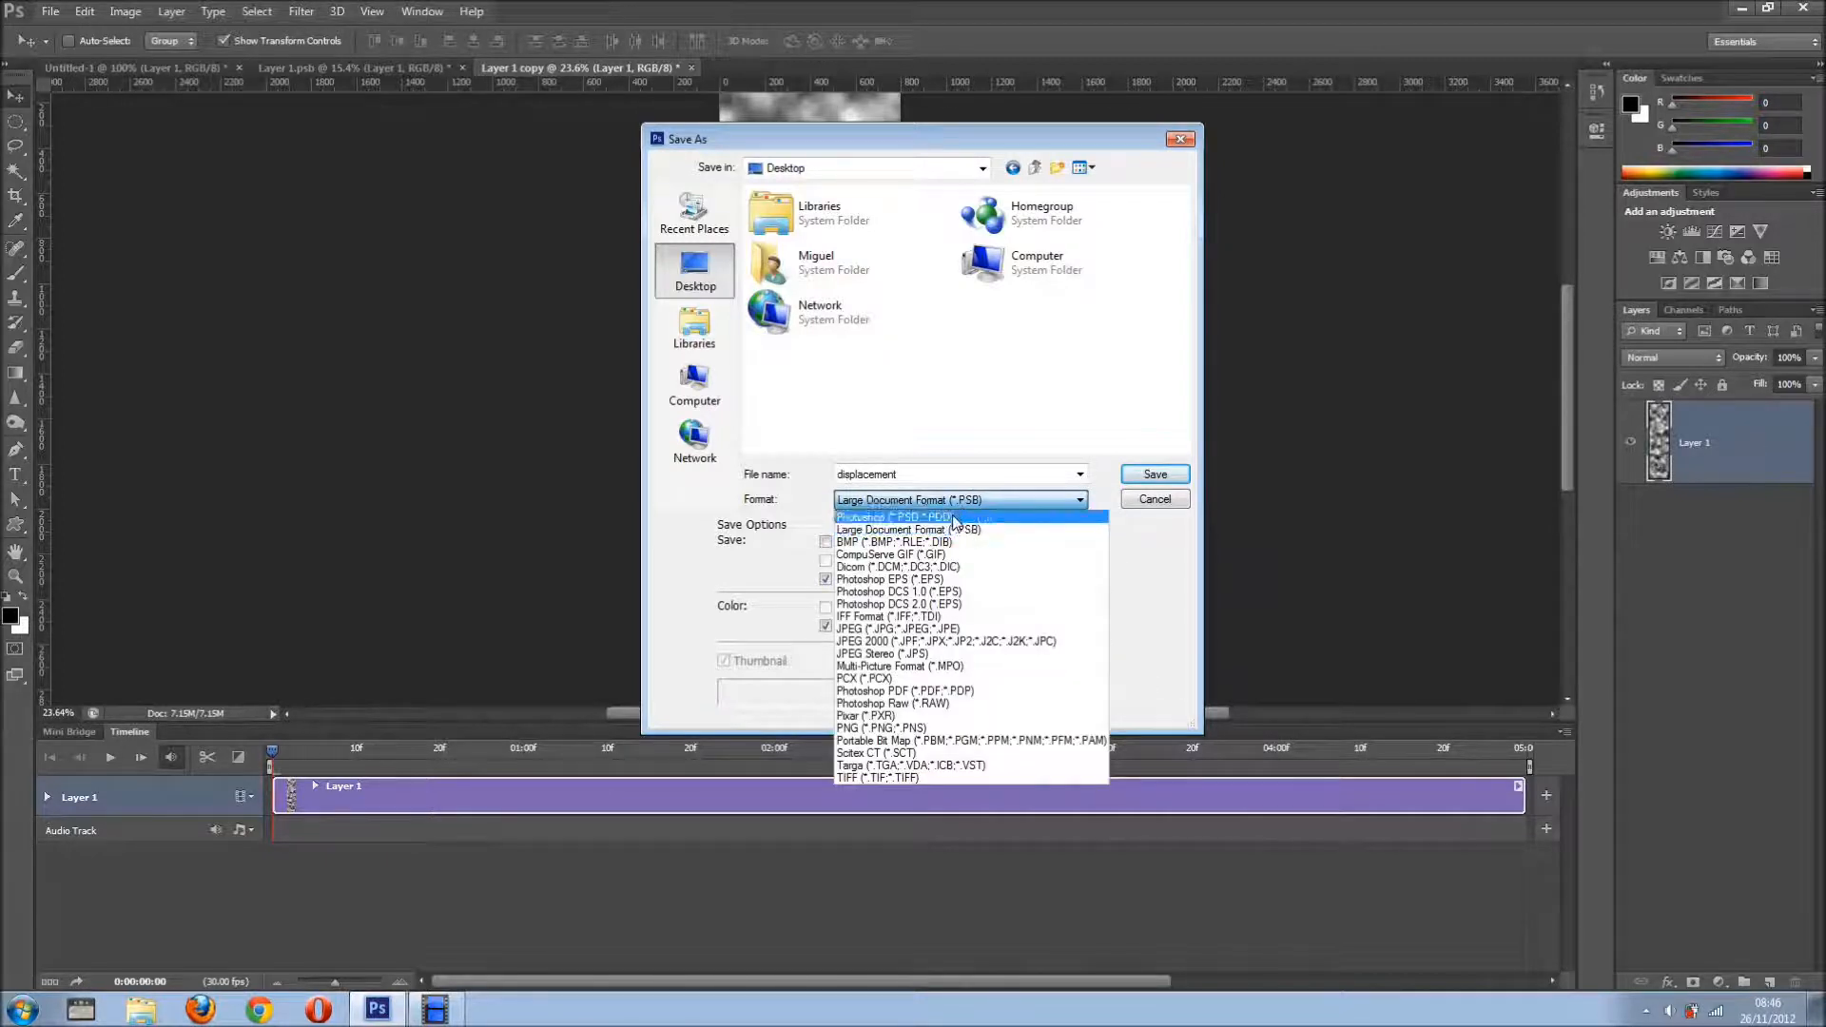
pyautogui.click(955, 519)
pyautogui.click(1149, 478)
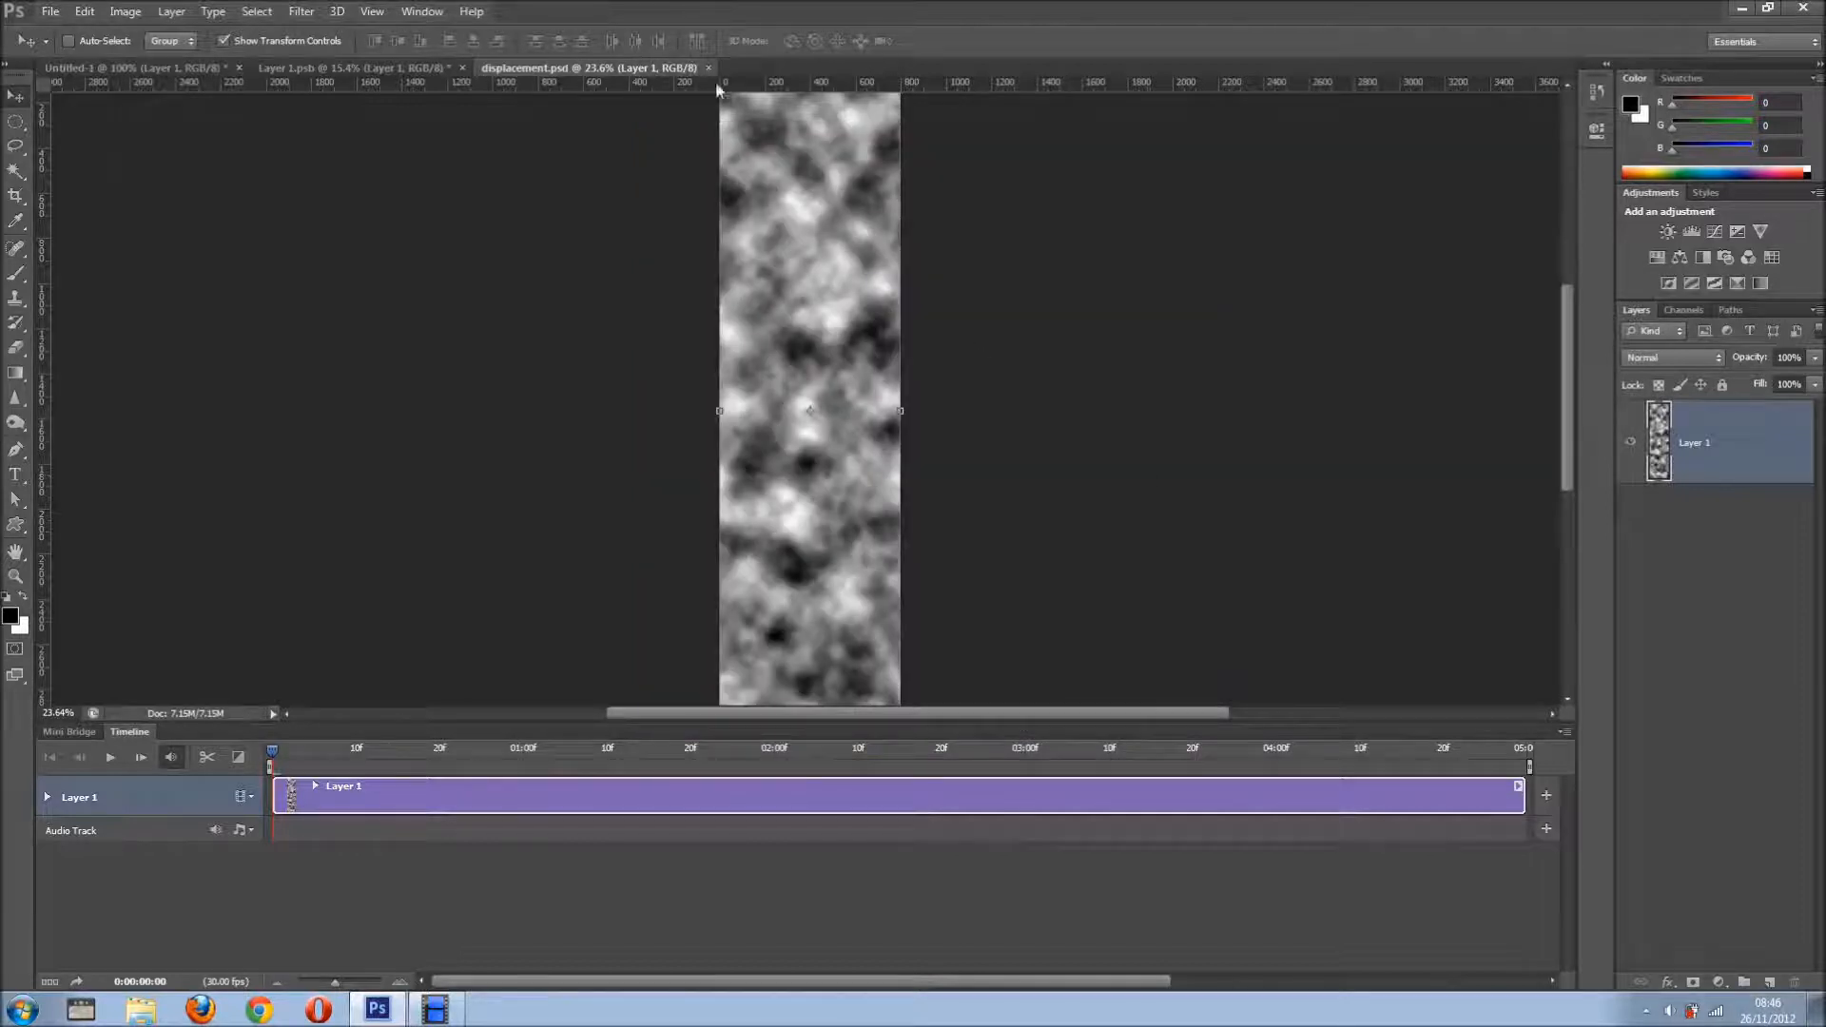
pyautogui.click(708, 67)
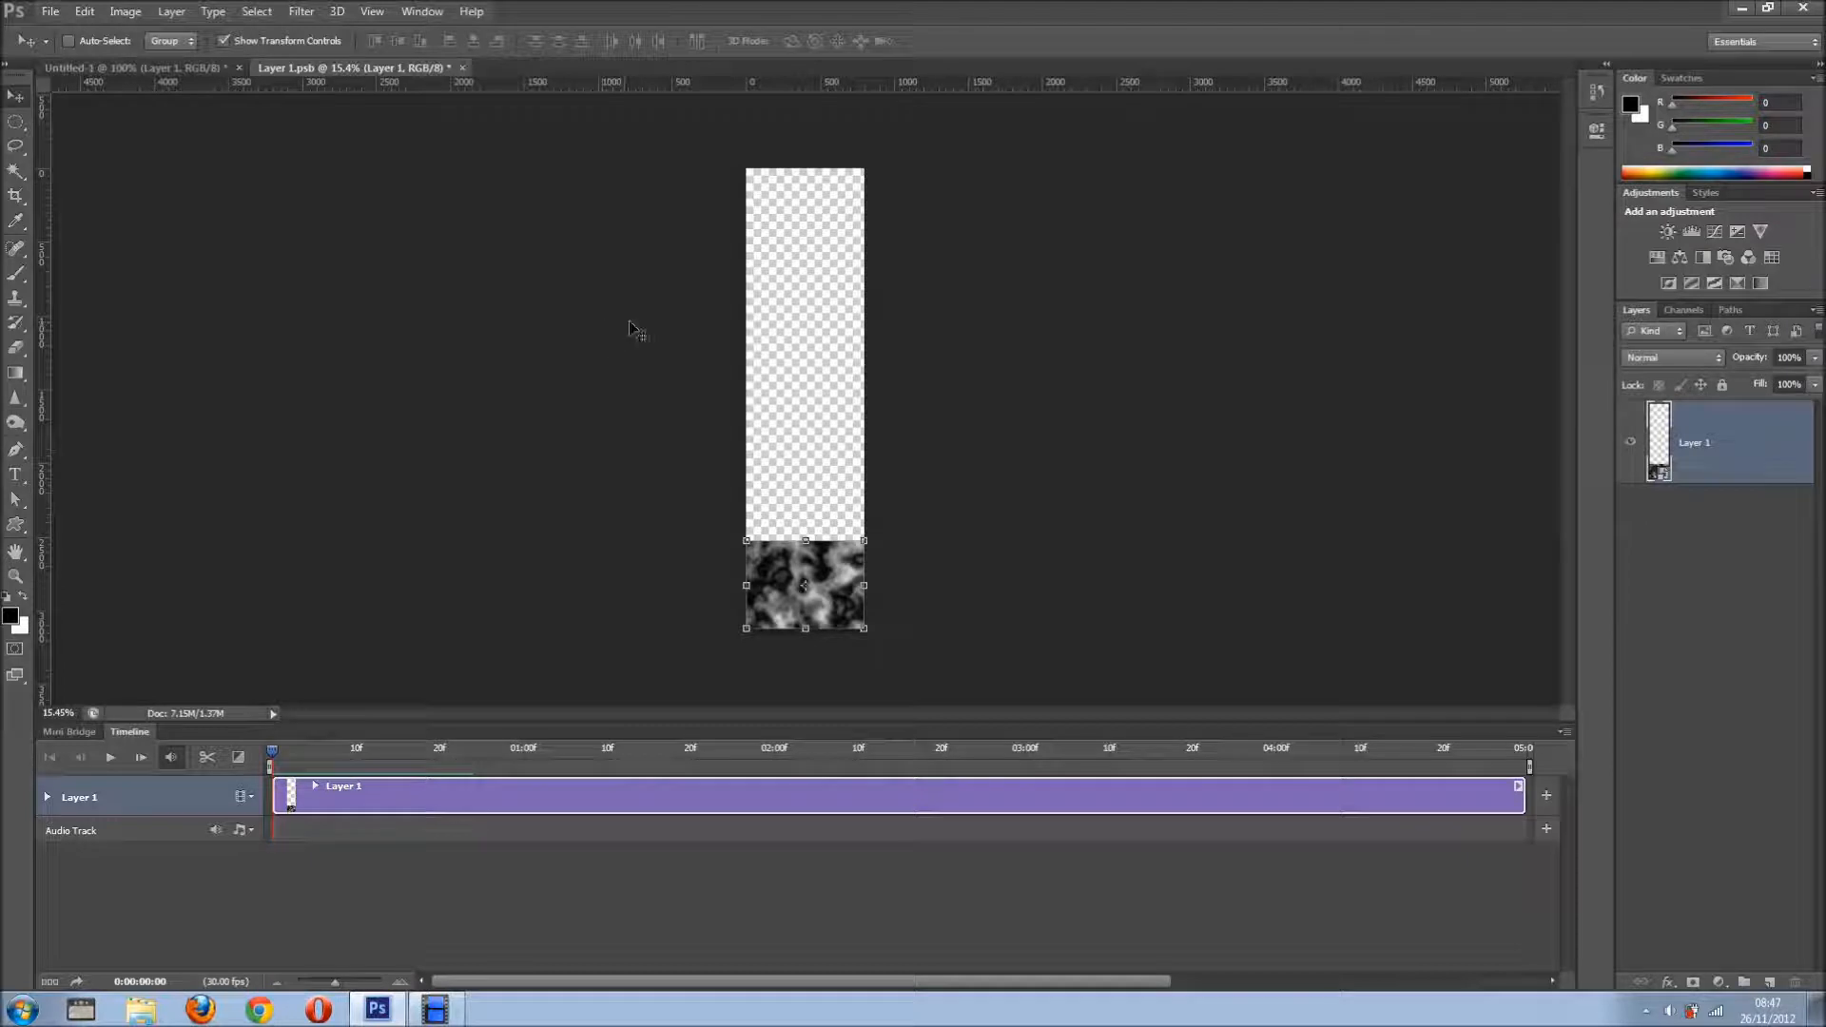
# Apply a Displace filter to Layer 1 with horizontal scale 50, Stretch To Fit and Repeat Edge Pixels, using the displacement PSD as the map
pyautogui.click(301, 11)
pyautogui.moveTo(323, 222)
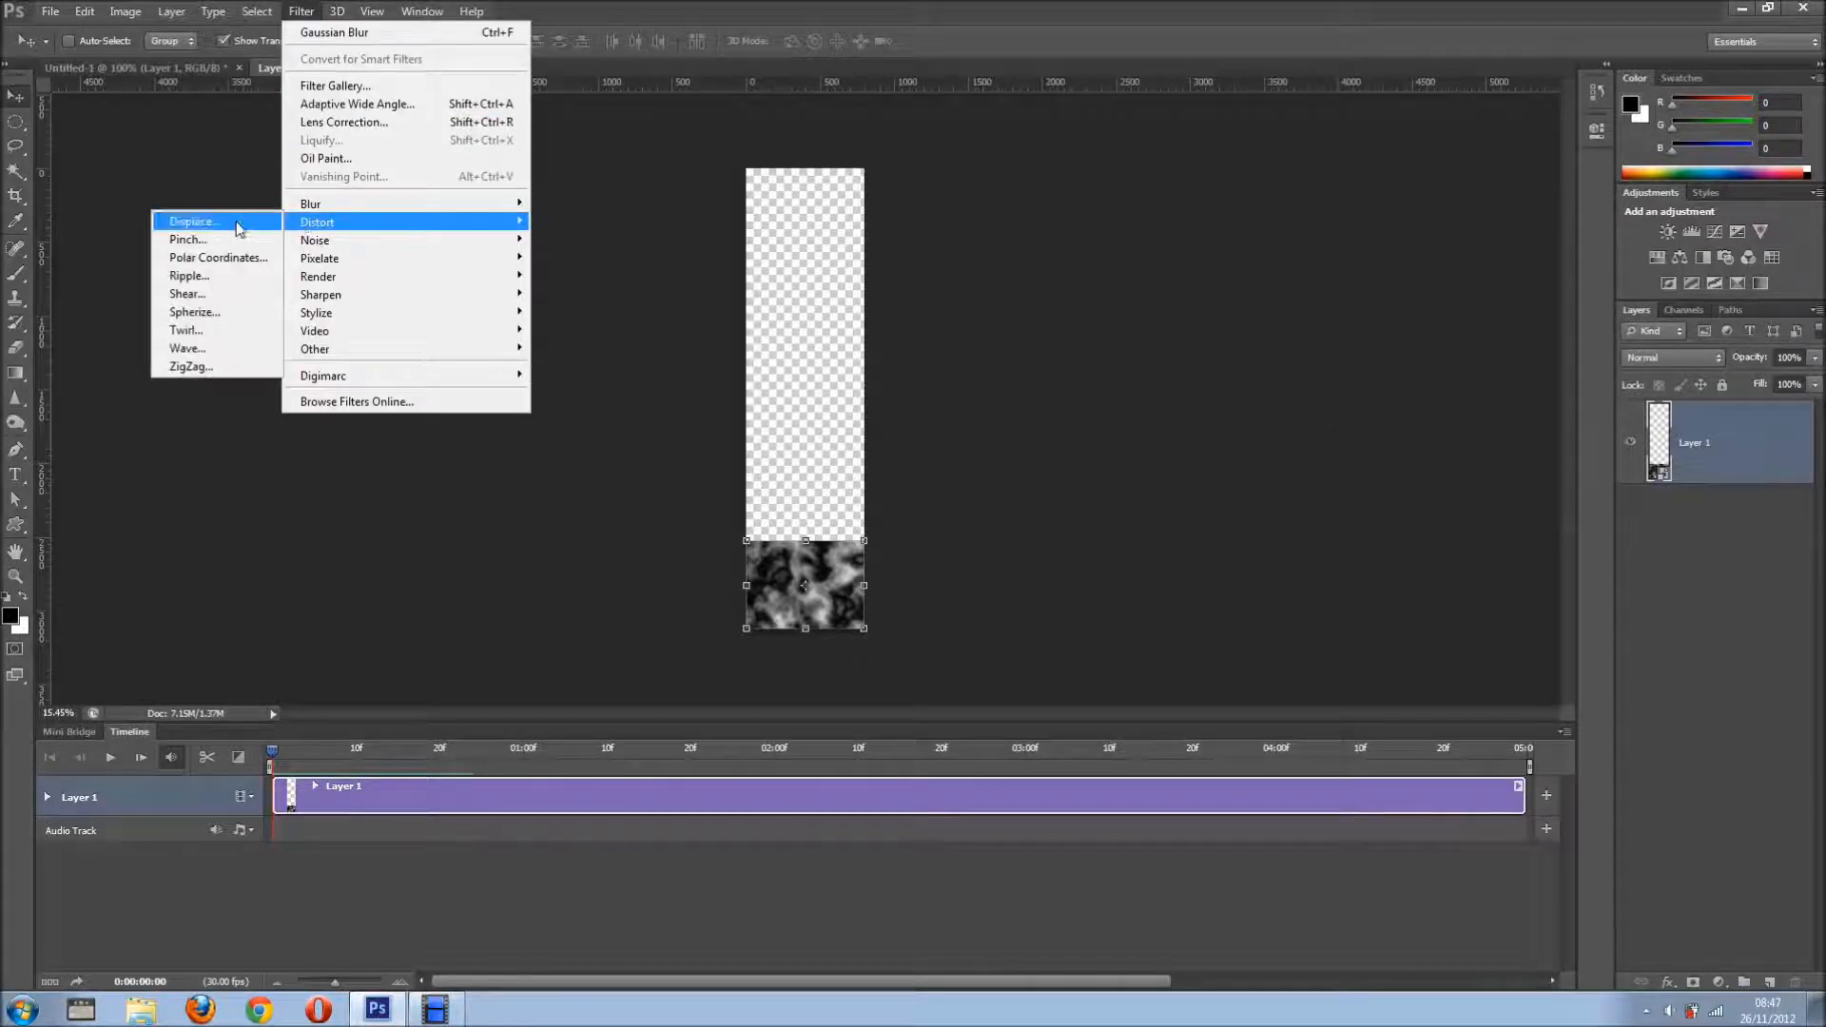
pyautogui.click(236, 218)
pyautogui.moveTo(934, 282); pyautogui.dragTo(1130, 280)
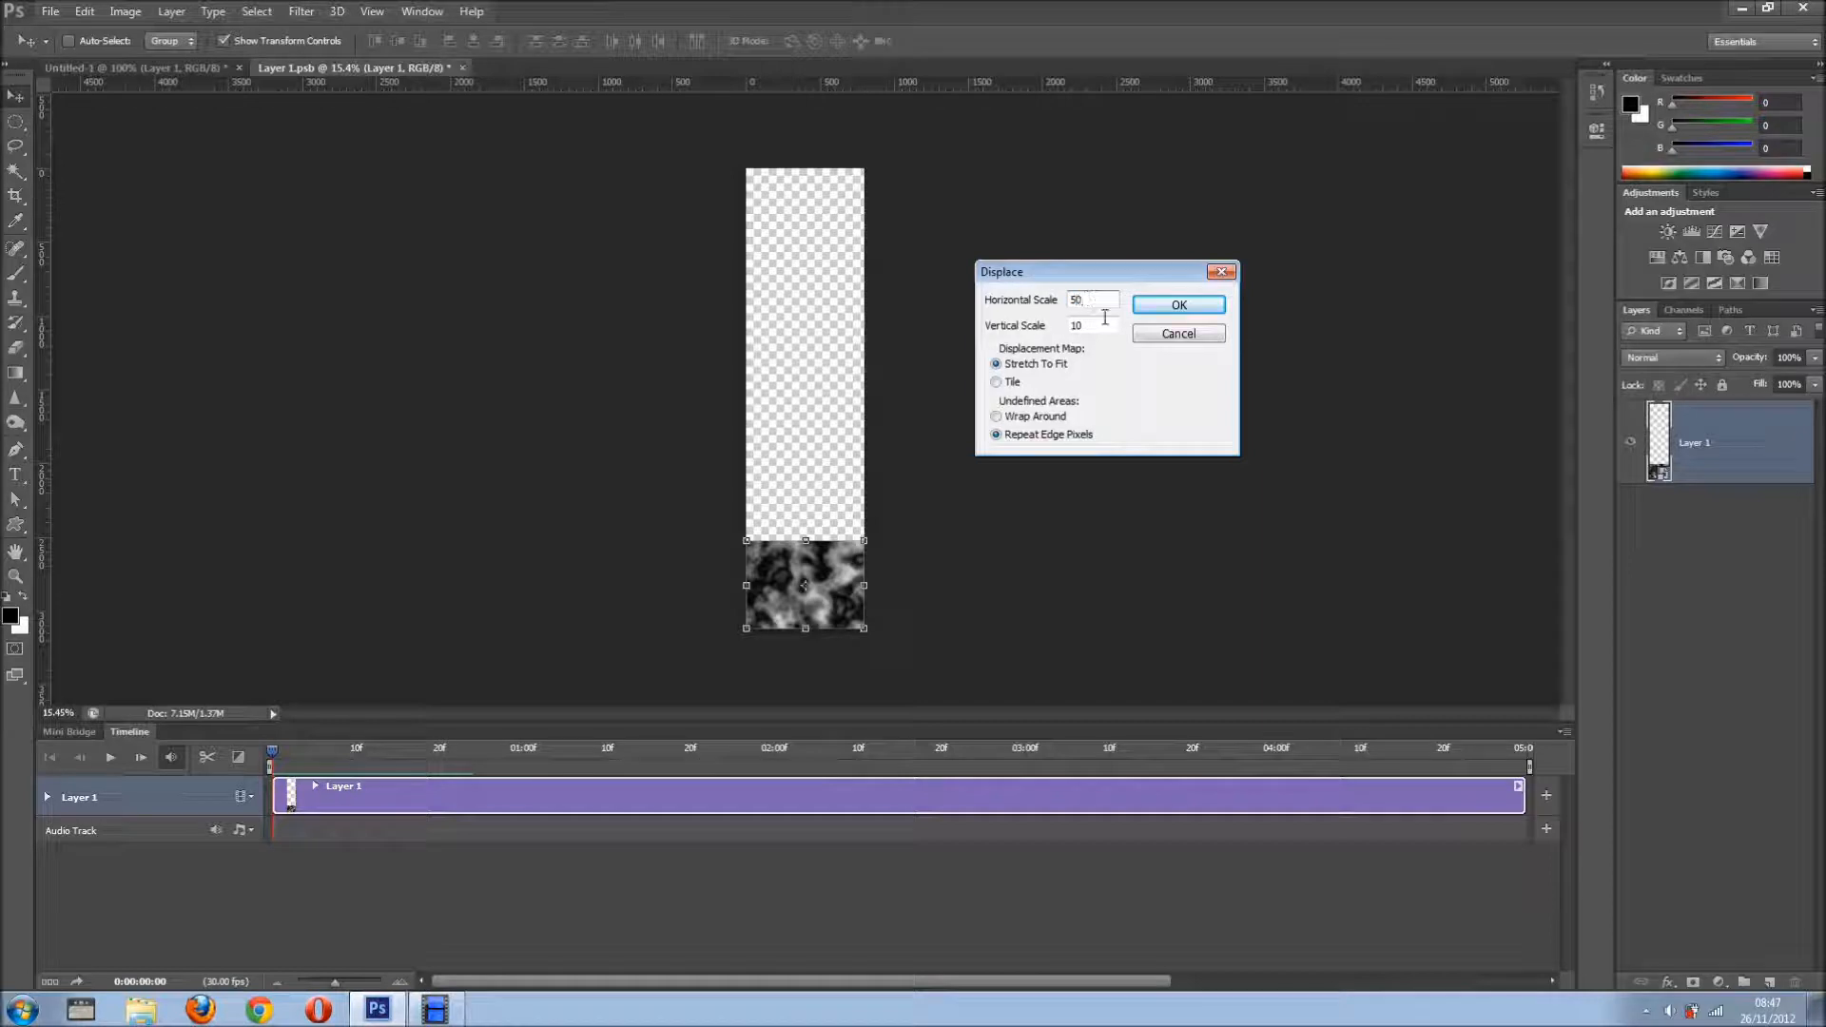
pyautogui.click(1172, 307)
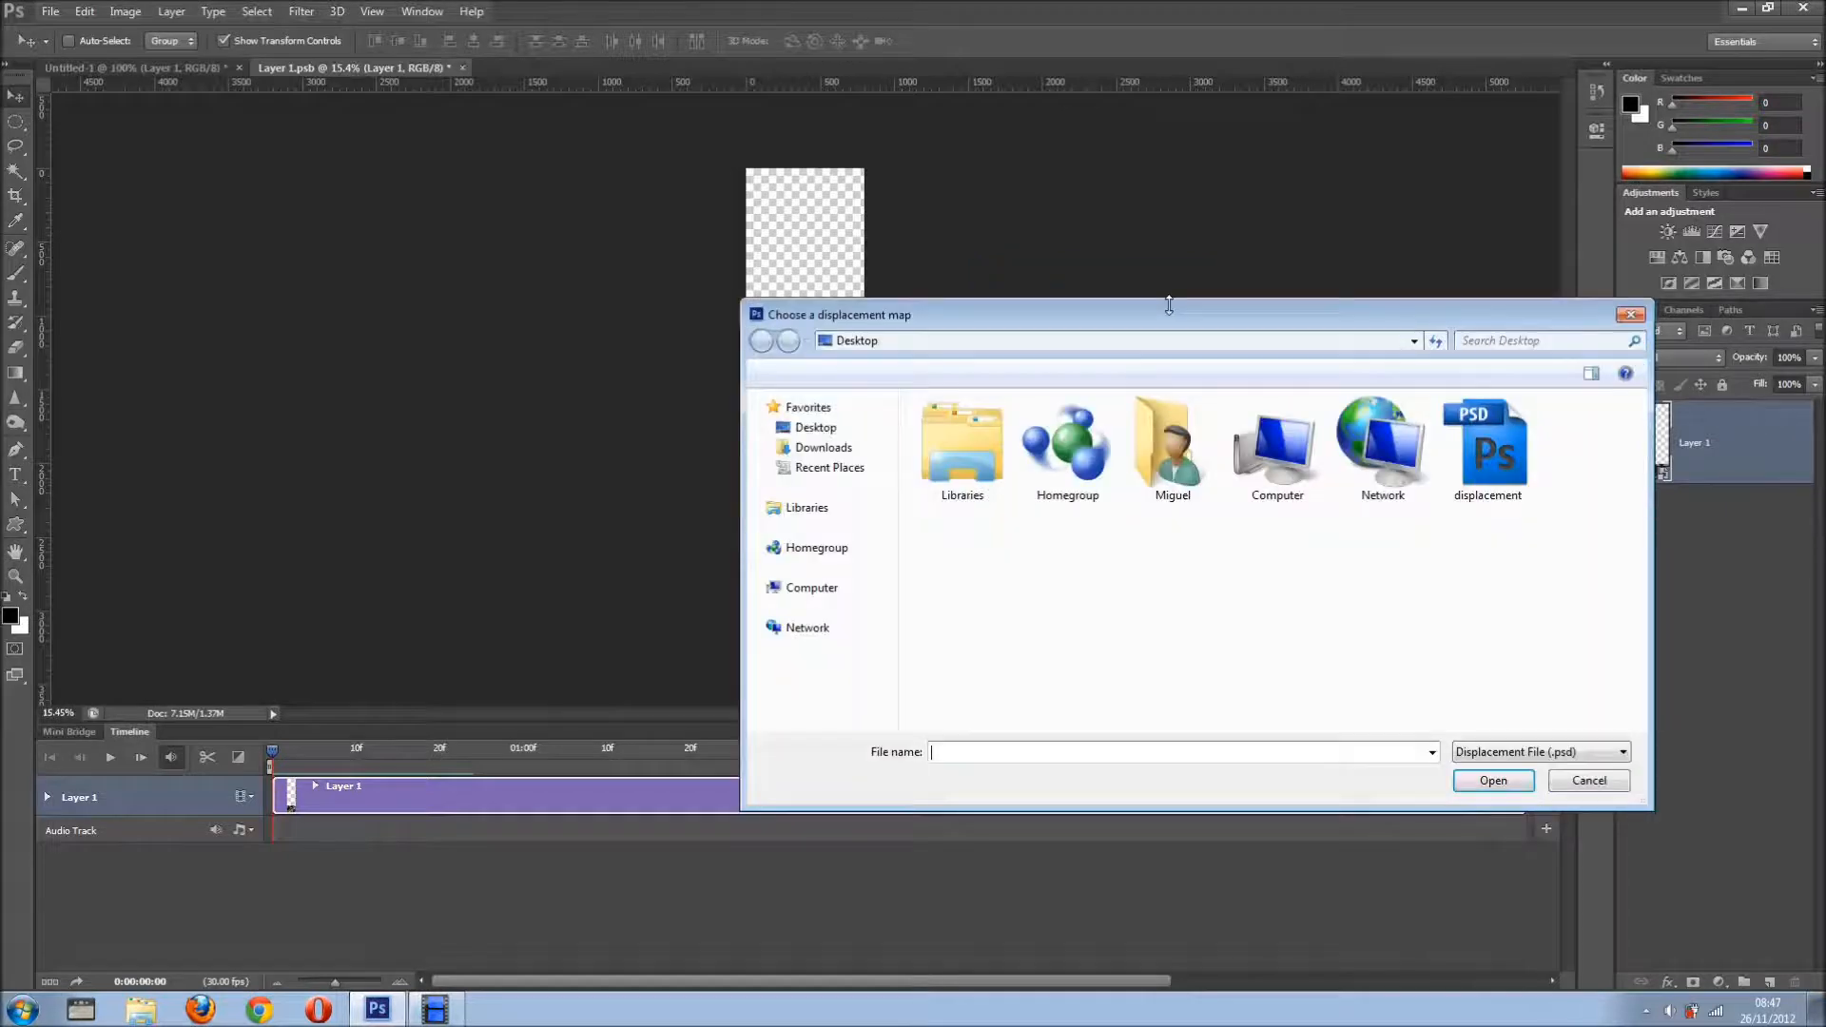
pyautogui.moveTo(1172, 330); pyautogui.dragTo(912, 183)
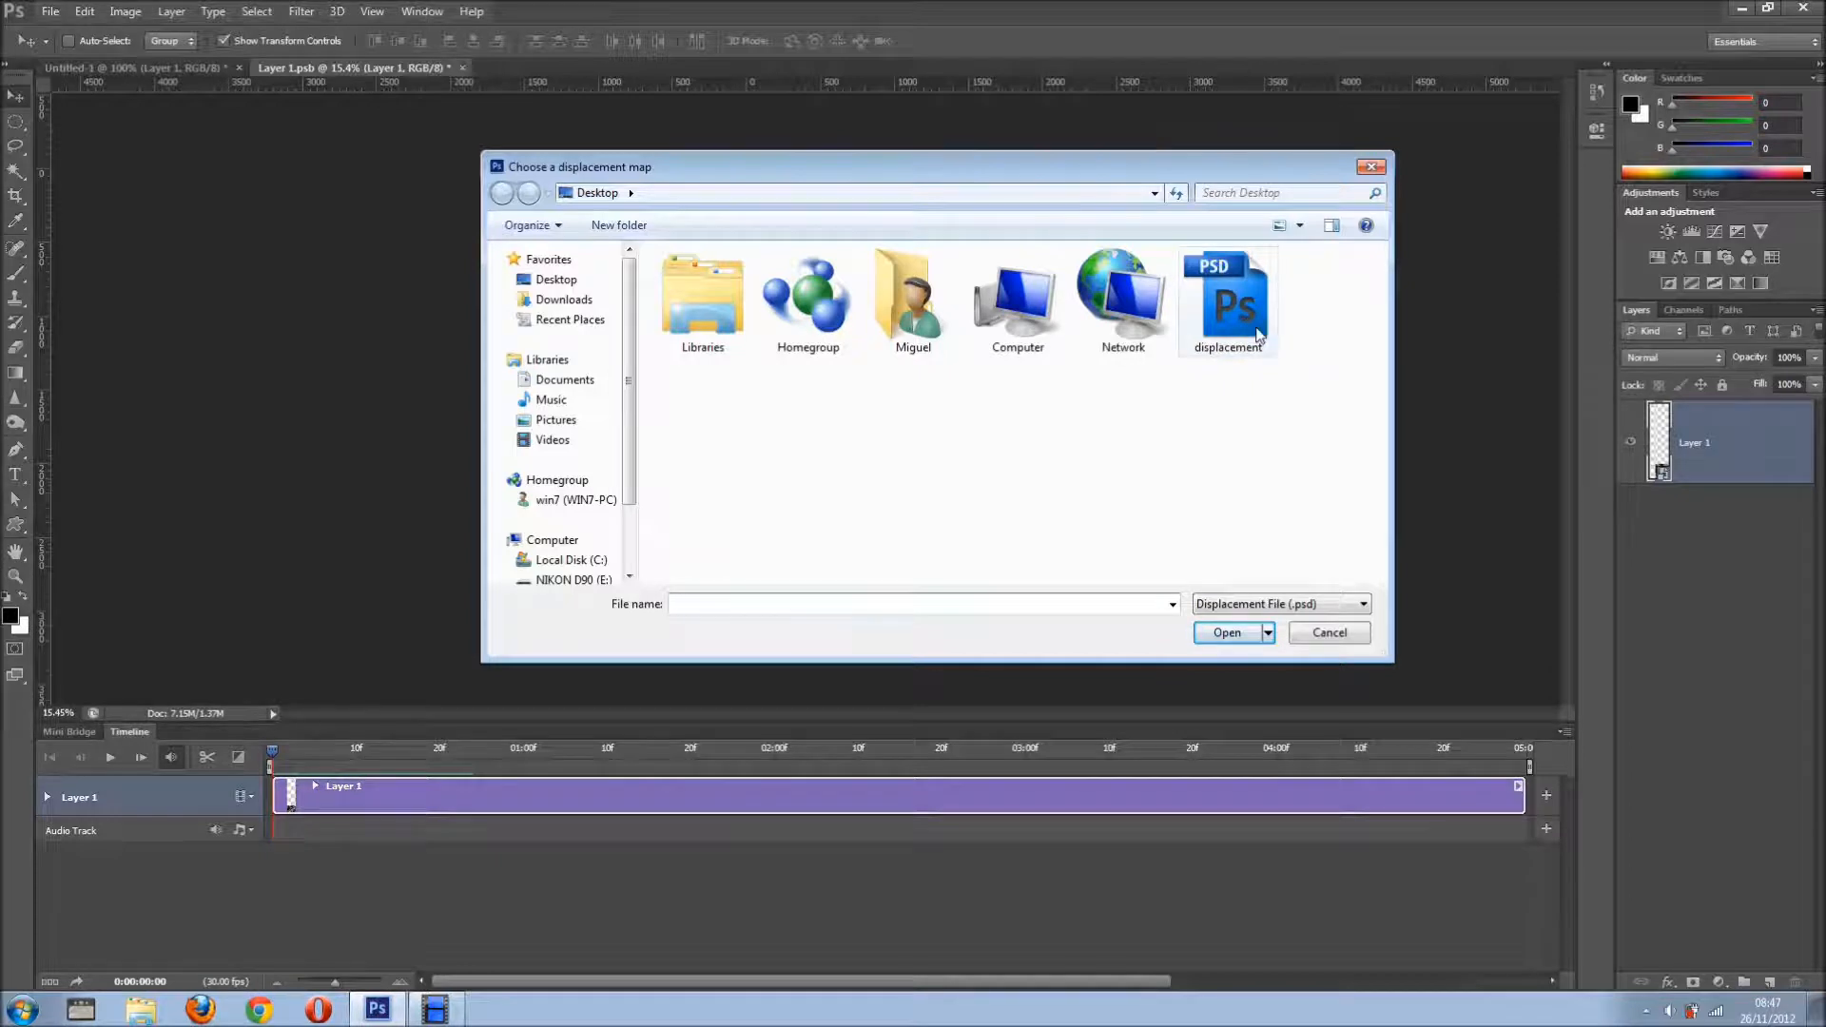
pyautogui.click(1241, 287)
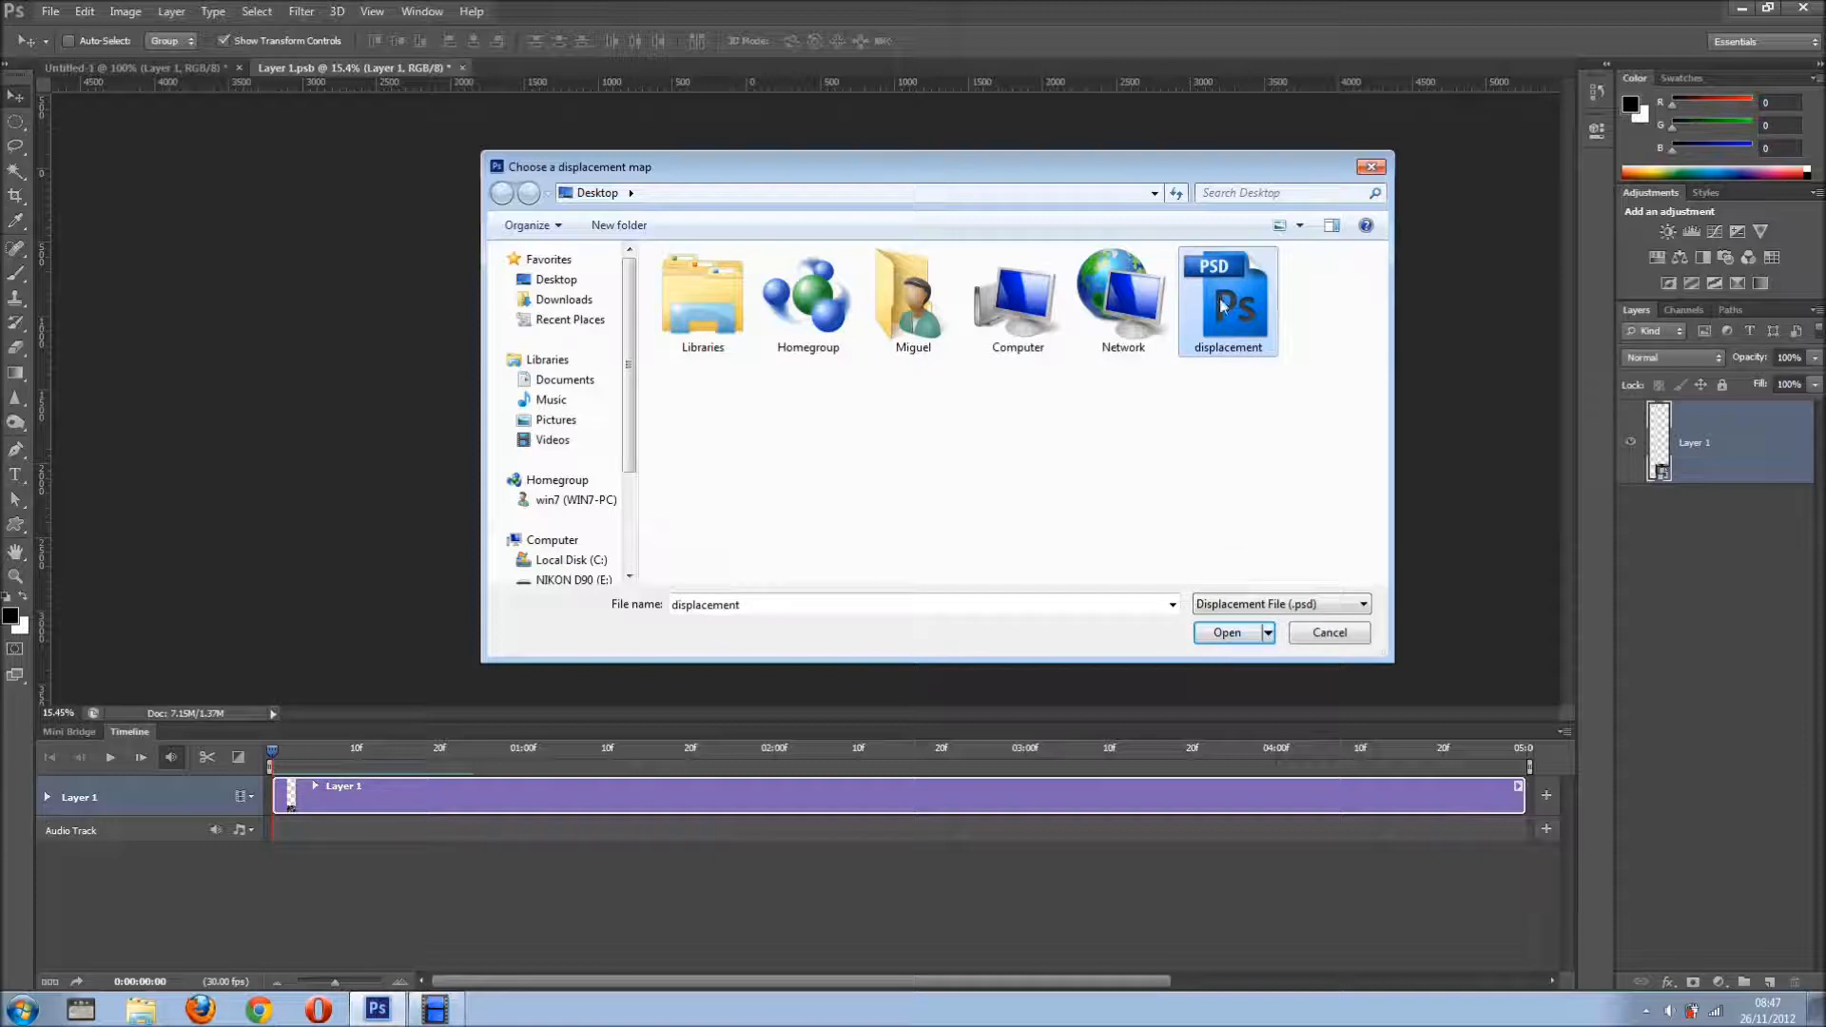
pyautogui.click(1225, 633)
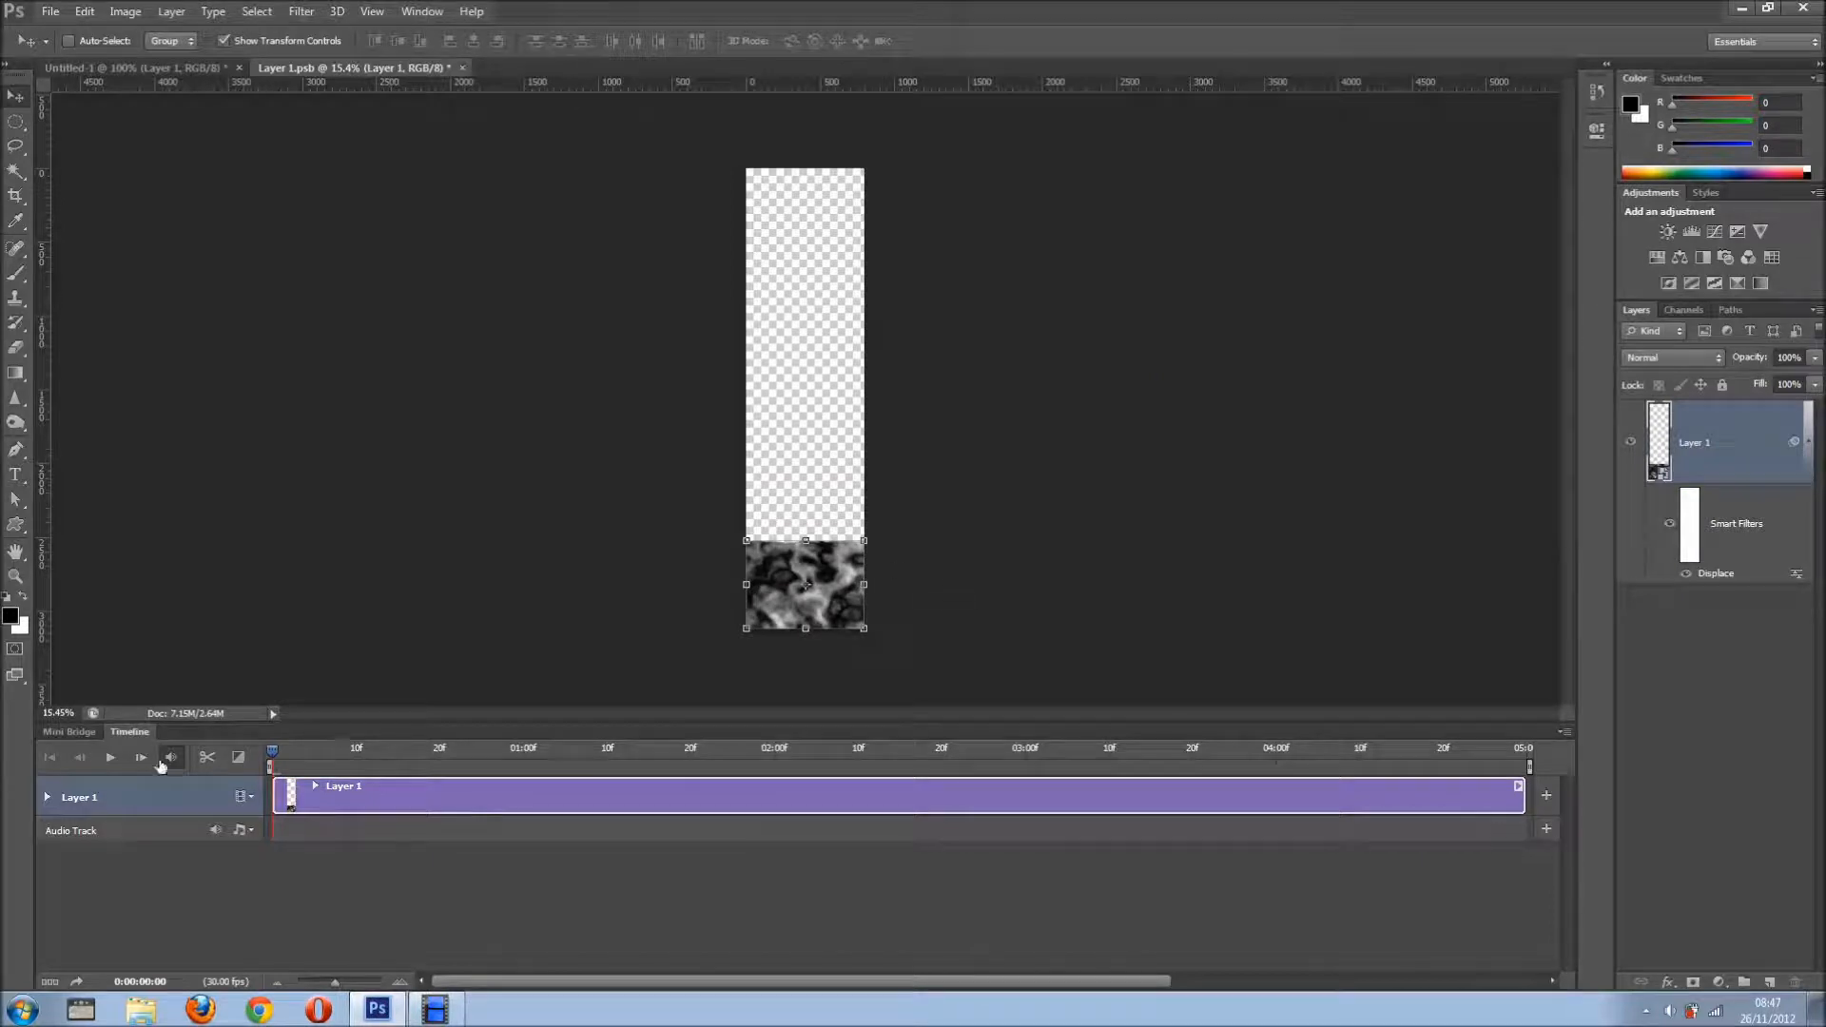
# Preview the displaced clouds on the timeline and return the playhead to the first frame
pyautogui.click(110, 758)
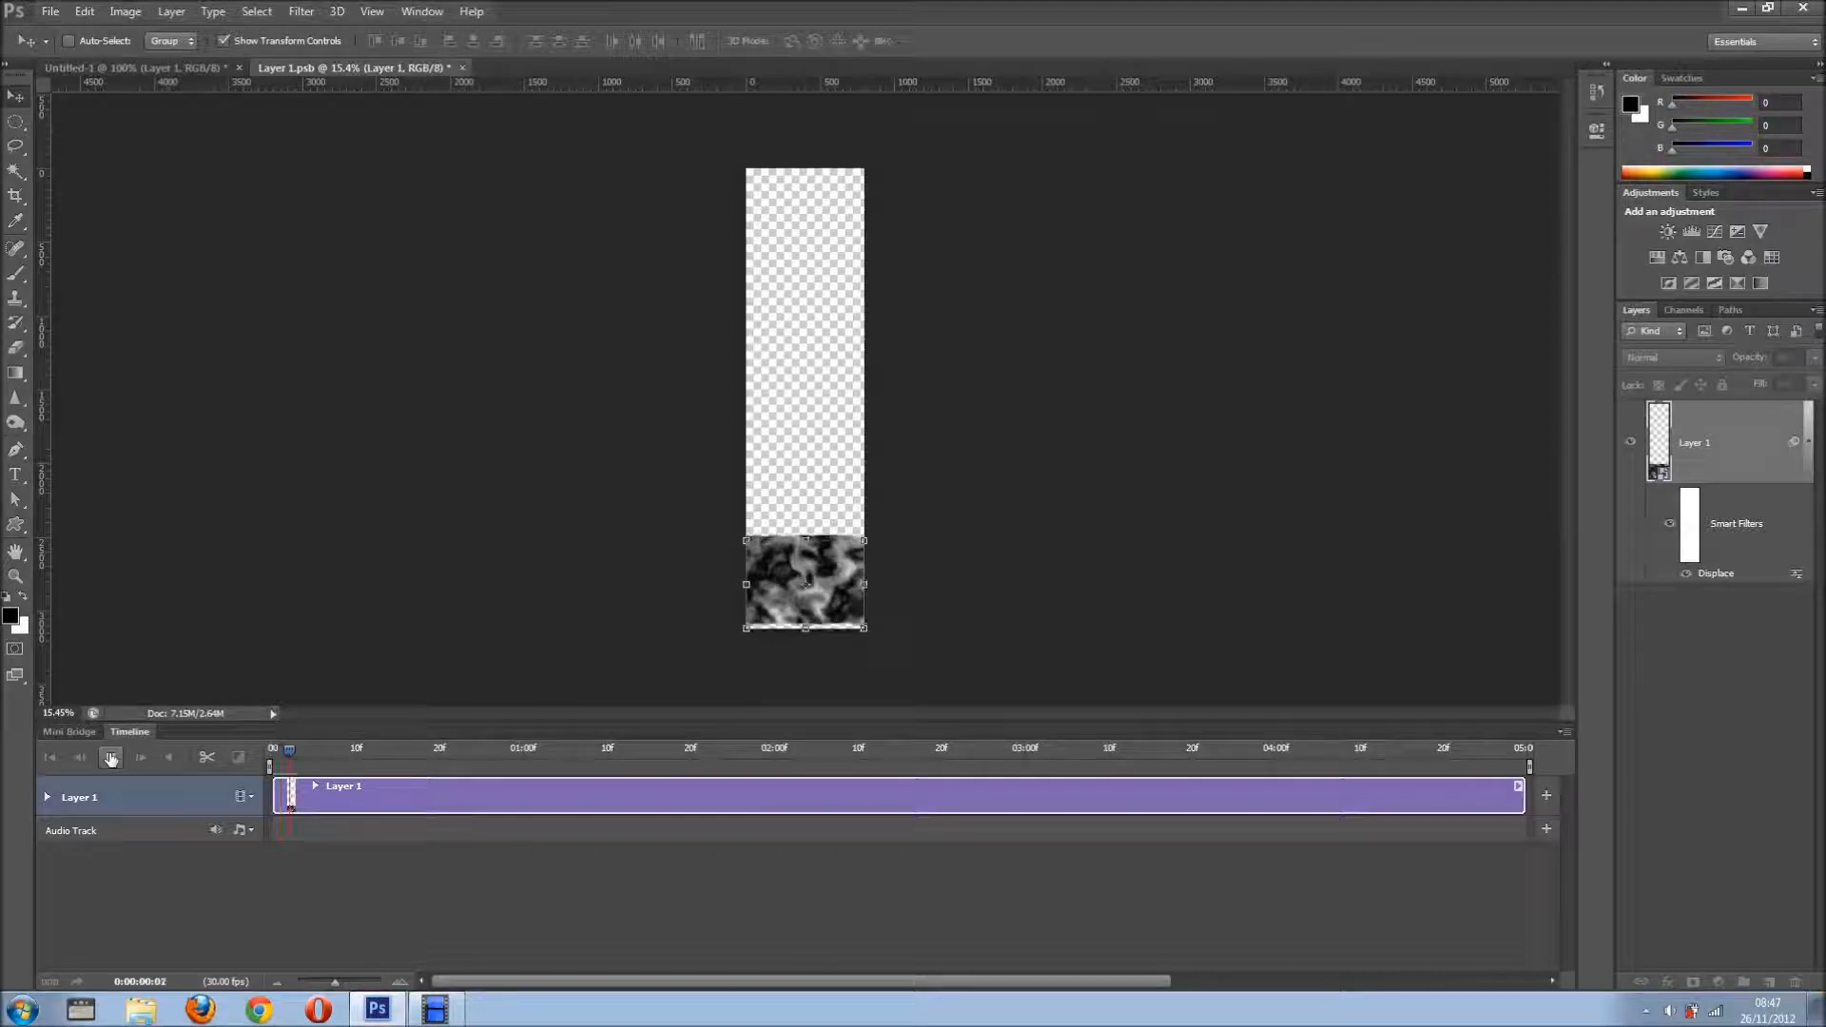
pyautogui.click(111, 761)
pyautogui.click(284, 752)
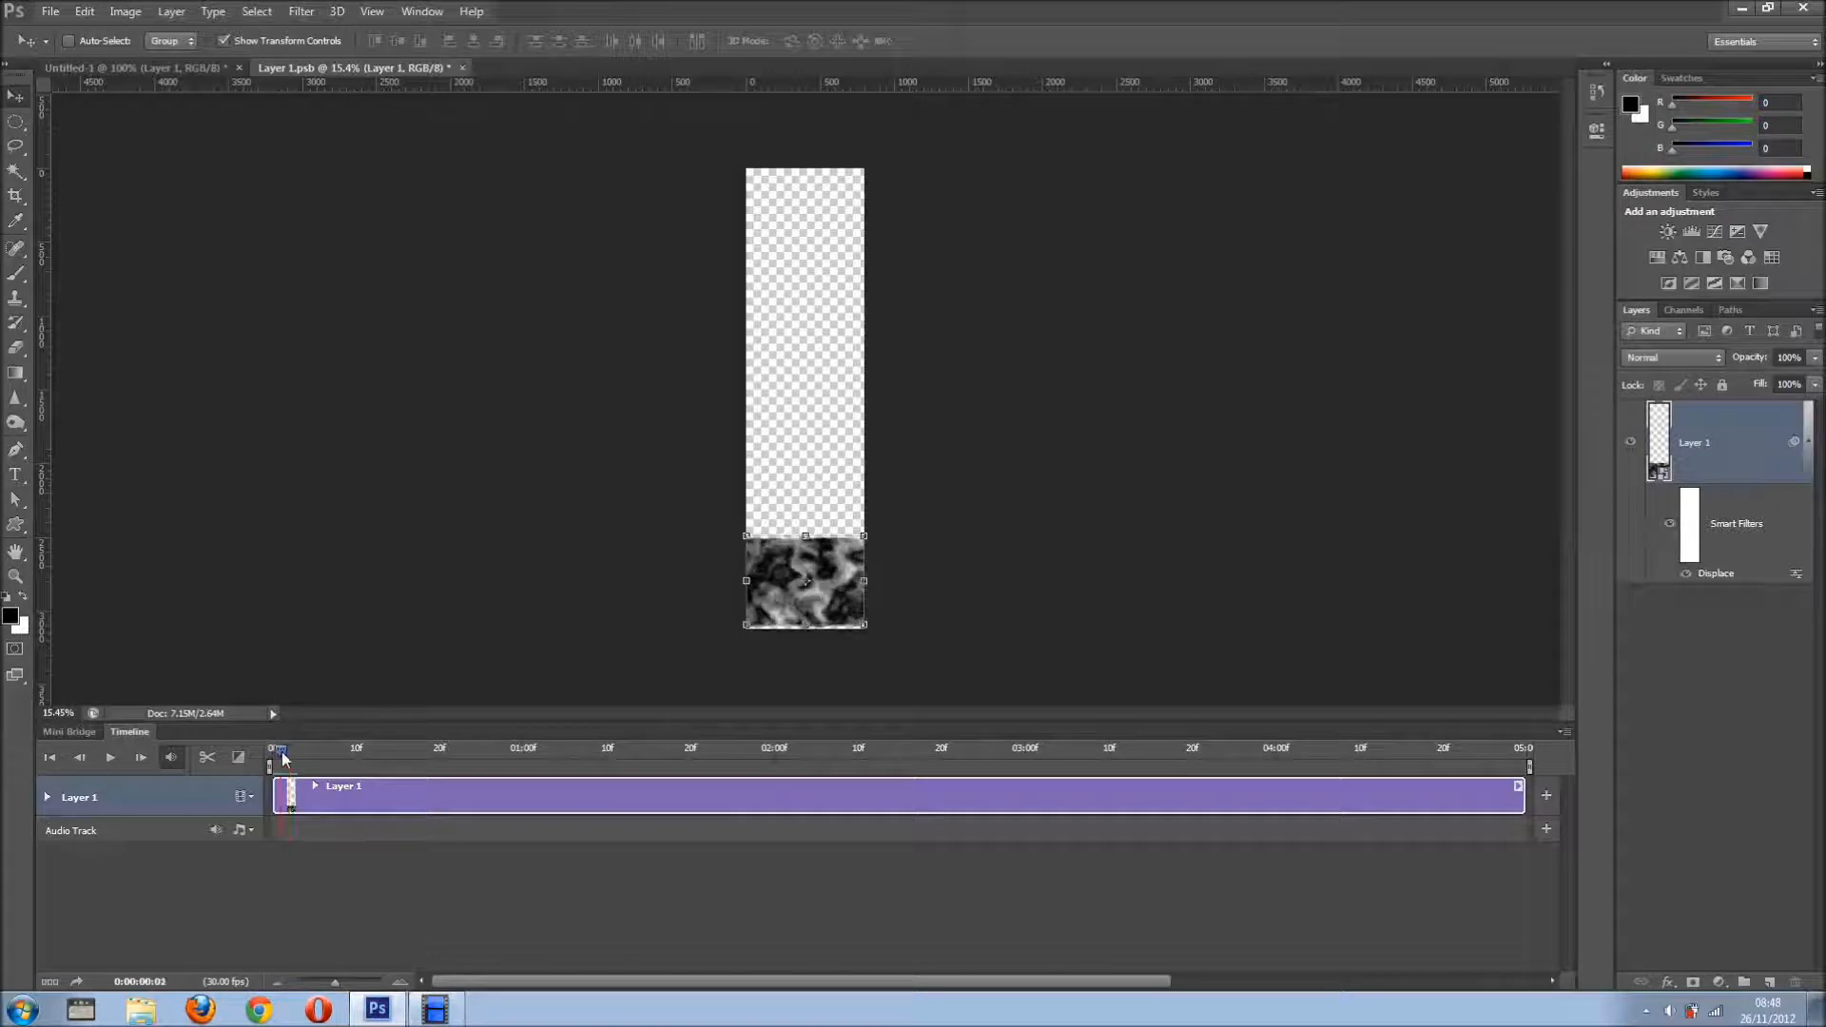
pyautogui.moveTo(276, 754)
pyautogui.mouseDown()
pyautogui.moveTo(291, 759)
pyautogui.moveTo(273, 754)
pyautogui.mouseUp()
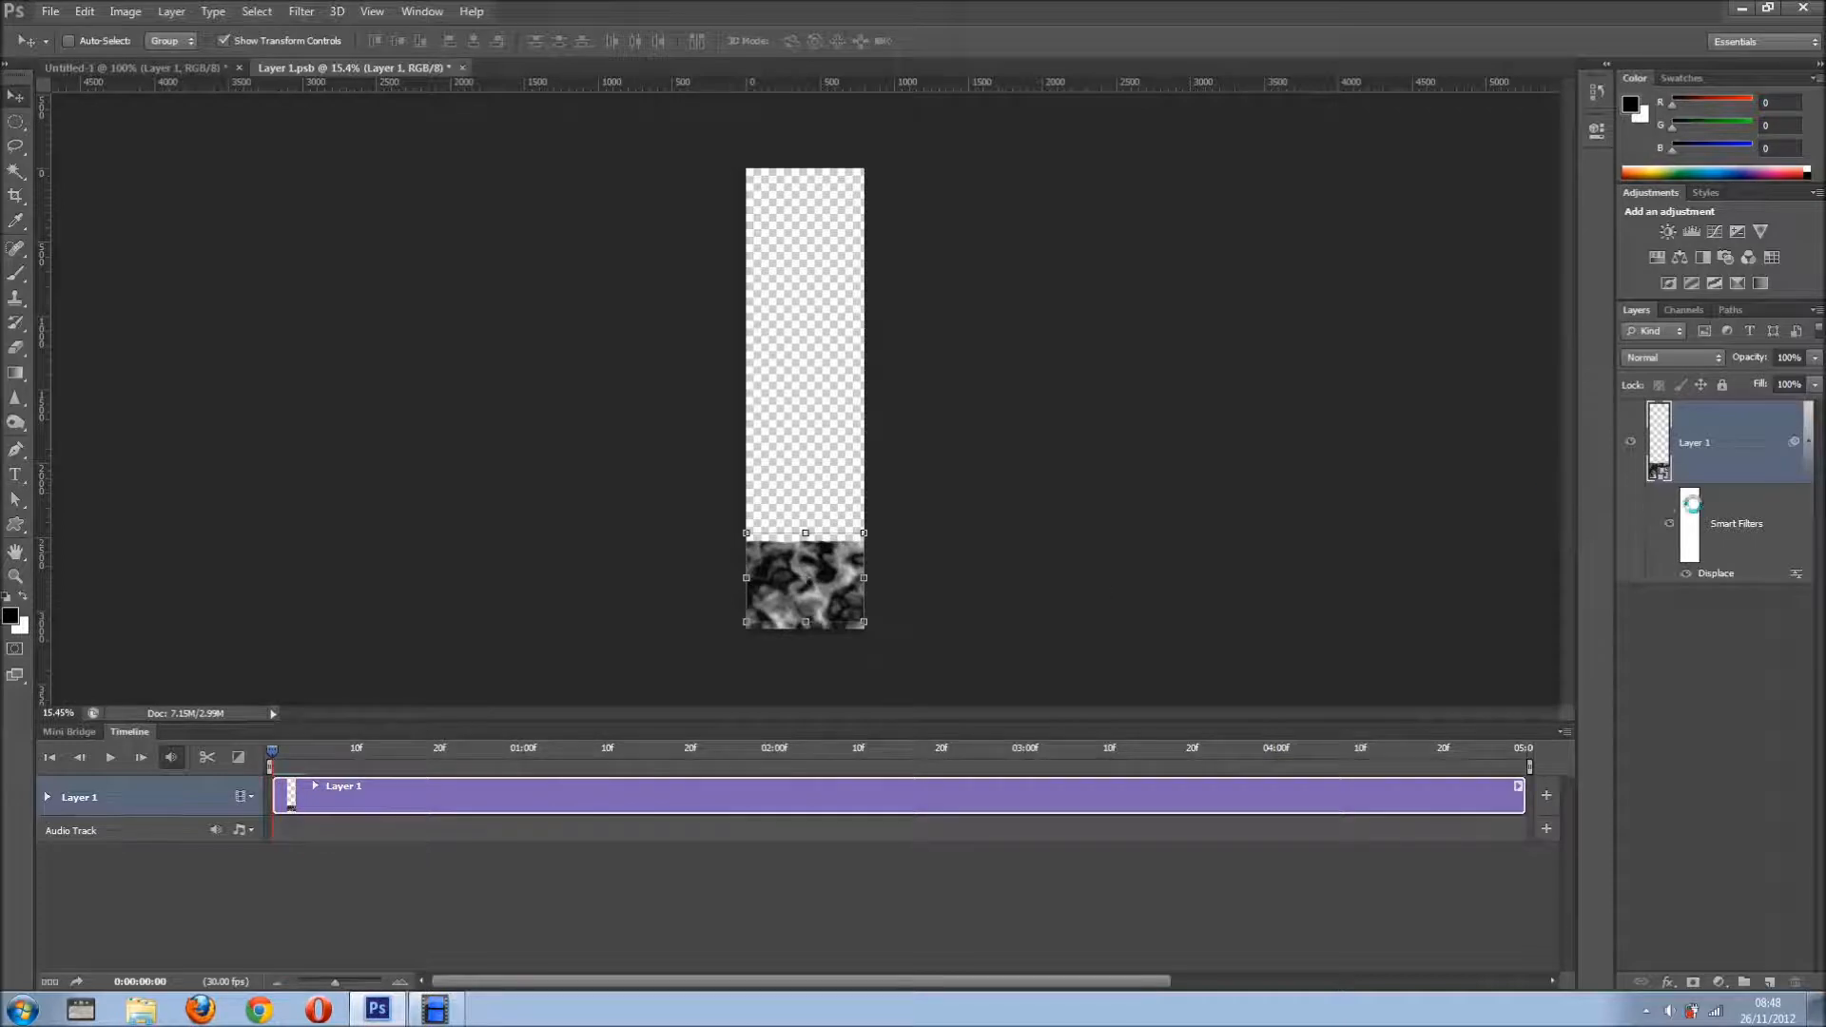
# Add a second Displace filter to Layer 1 with vertical scale 50, using the displacement PSD as the map again
pyautogui.click(303, 12)
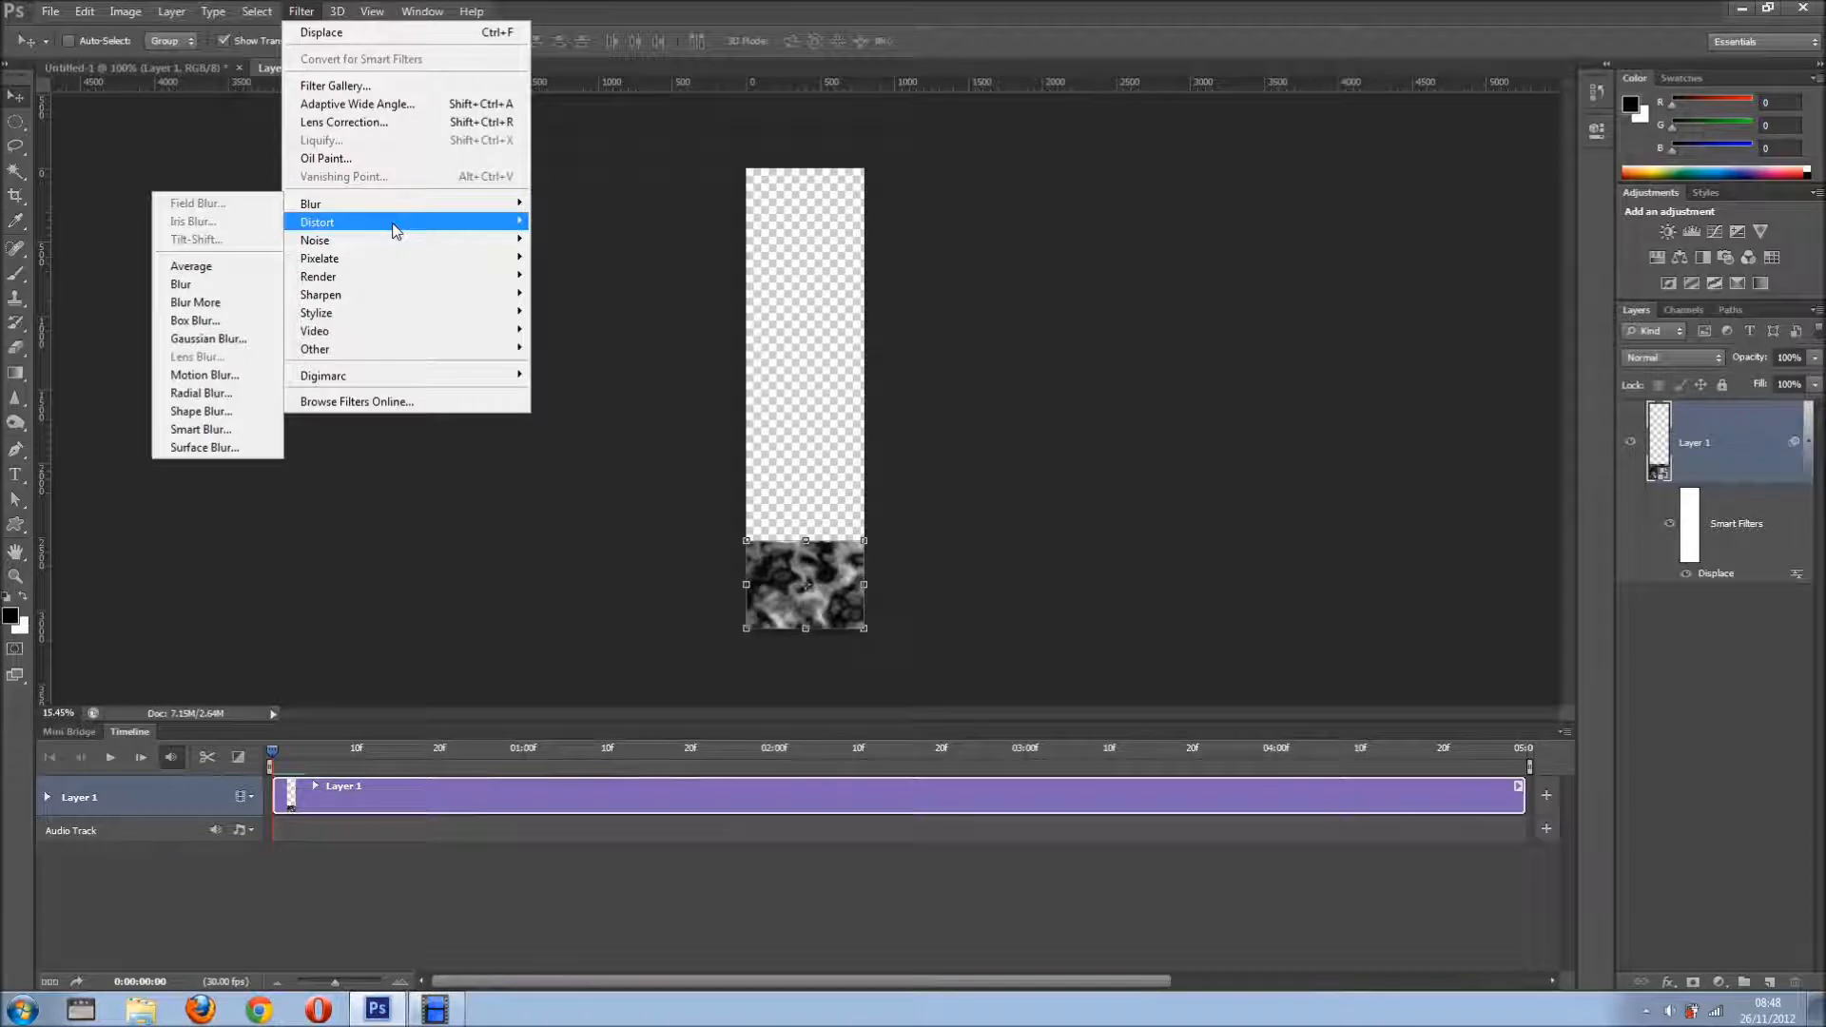
pyautogui.click(245, 228)
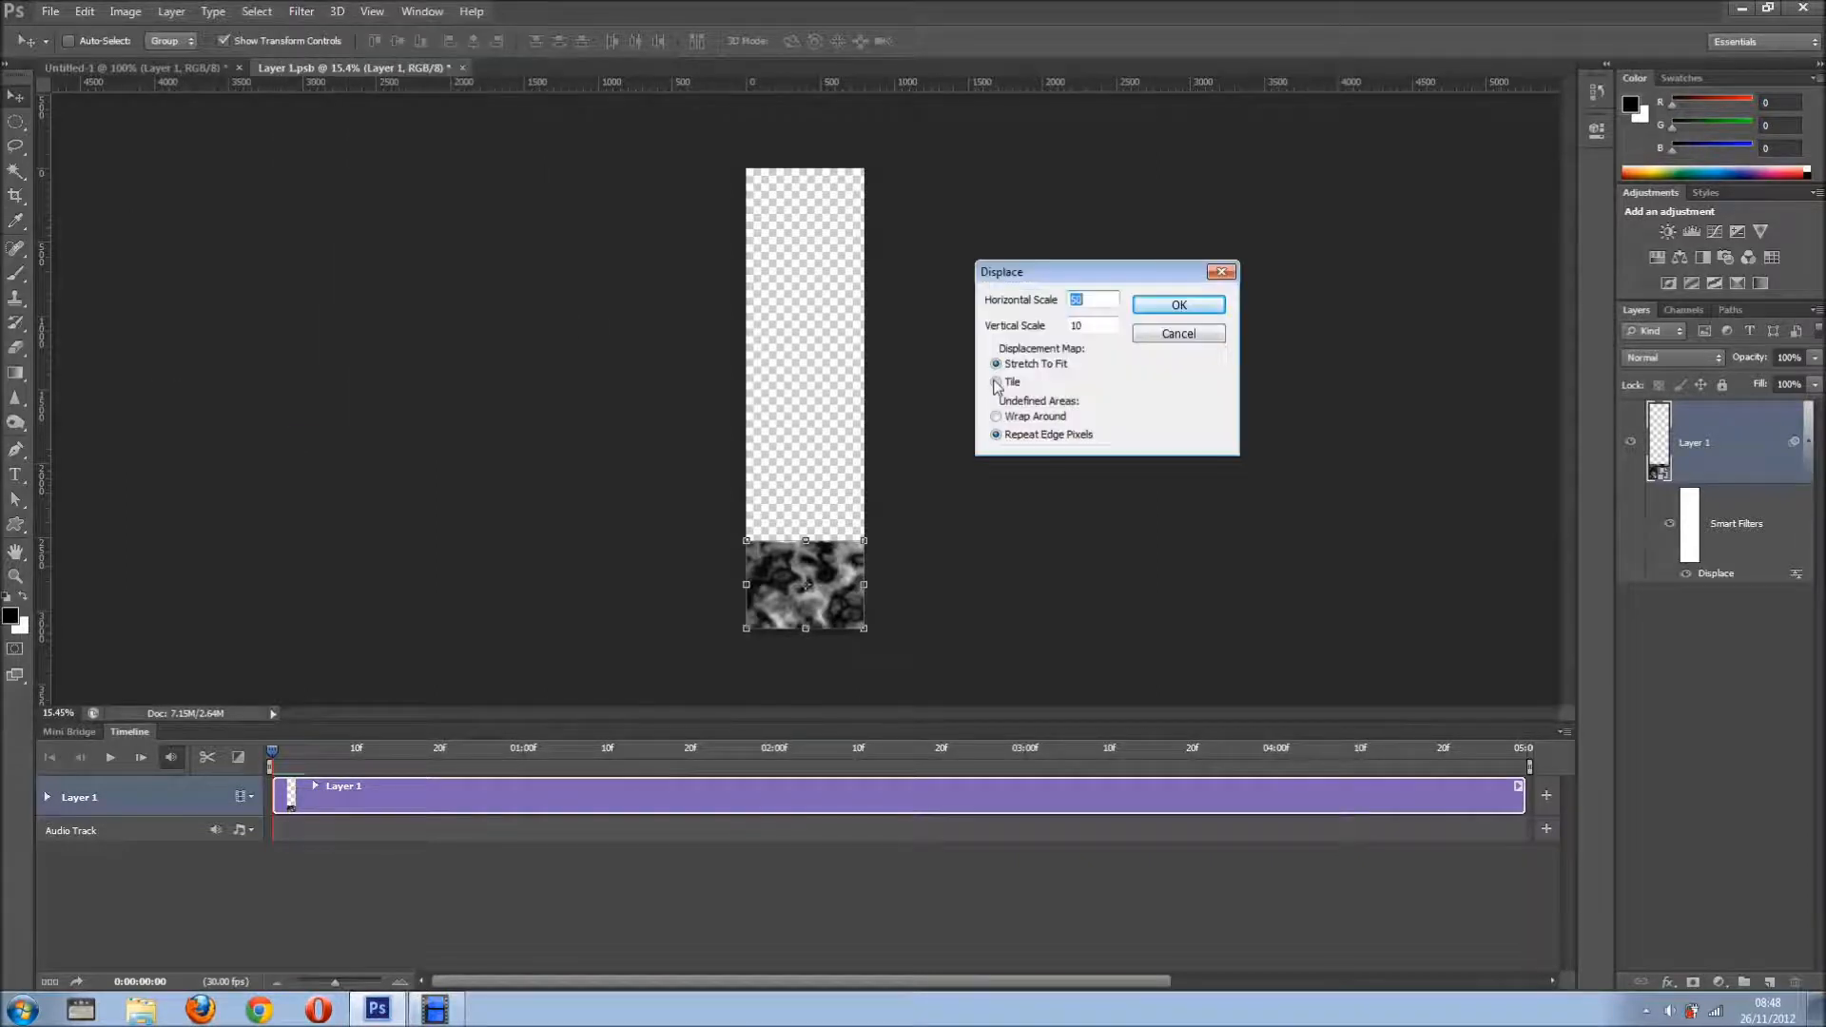
pyautogui.doubleClick(1075, 325)
pyautogui.write('50')
pyautogui.click(1207, 311)
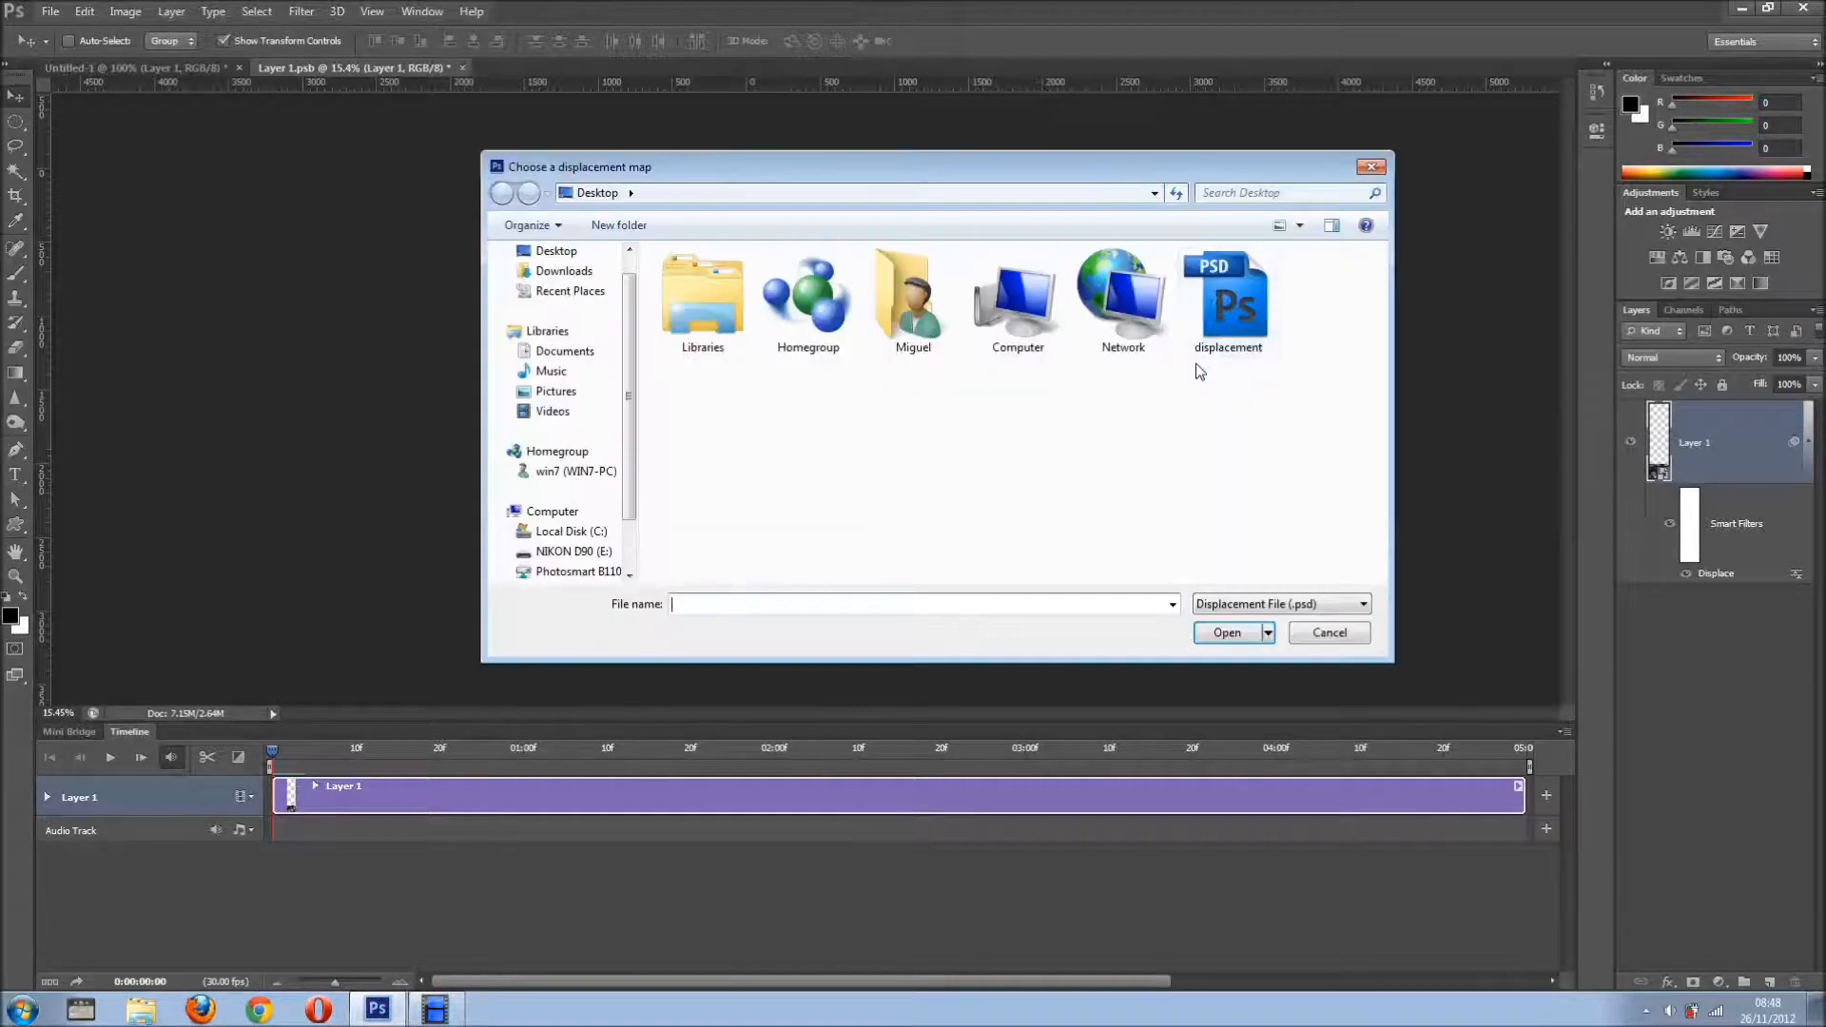
pyautogui.click(1230, 317)
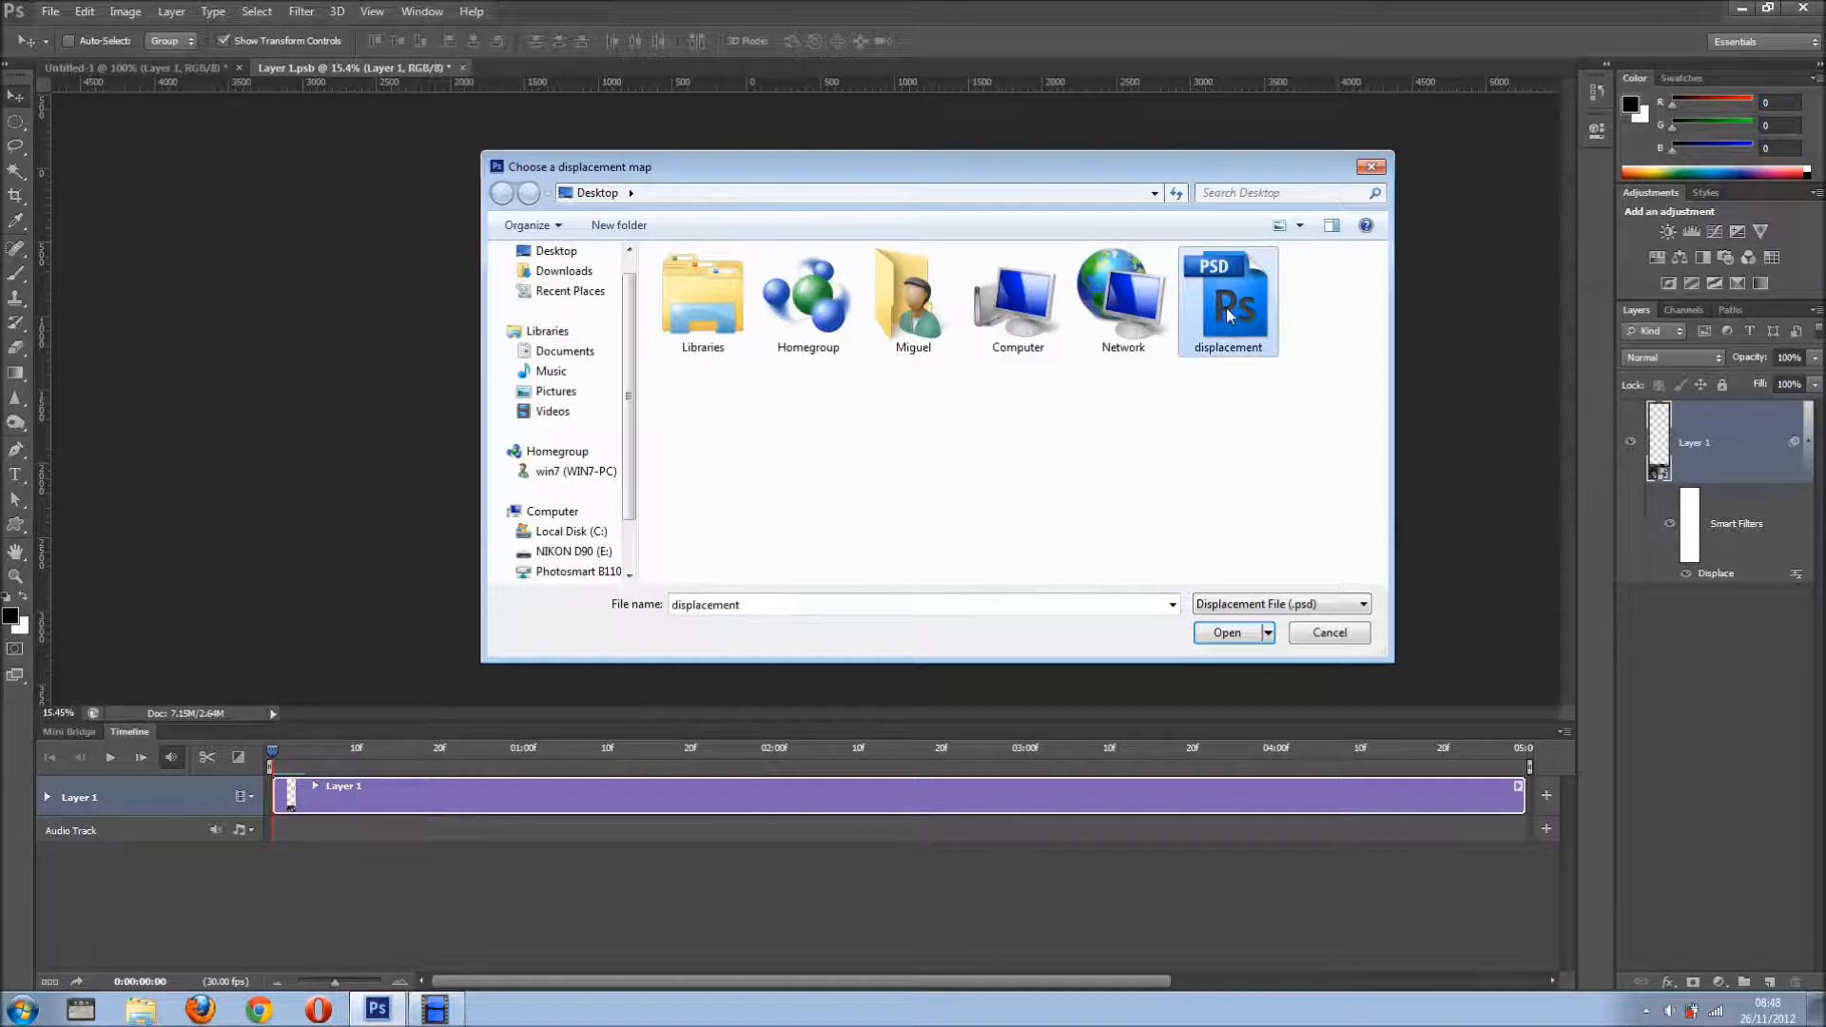
pyautogui.click(1227, 633)
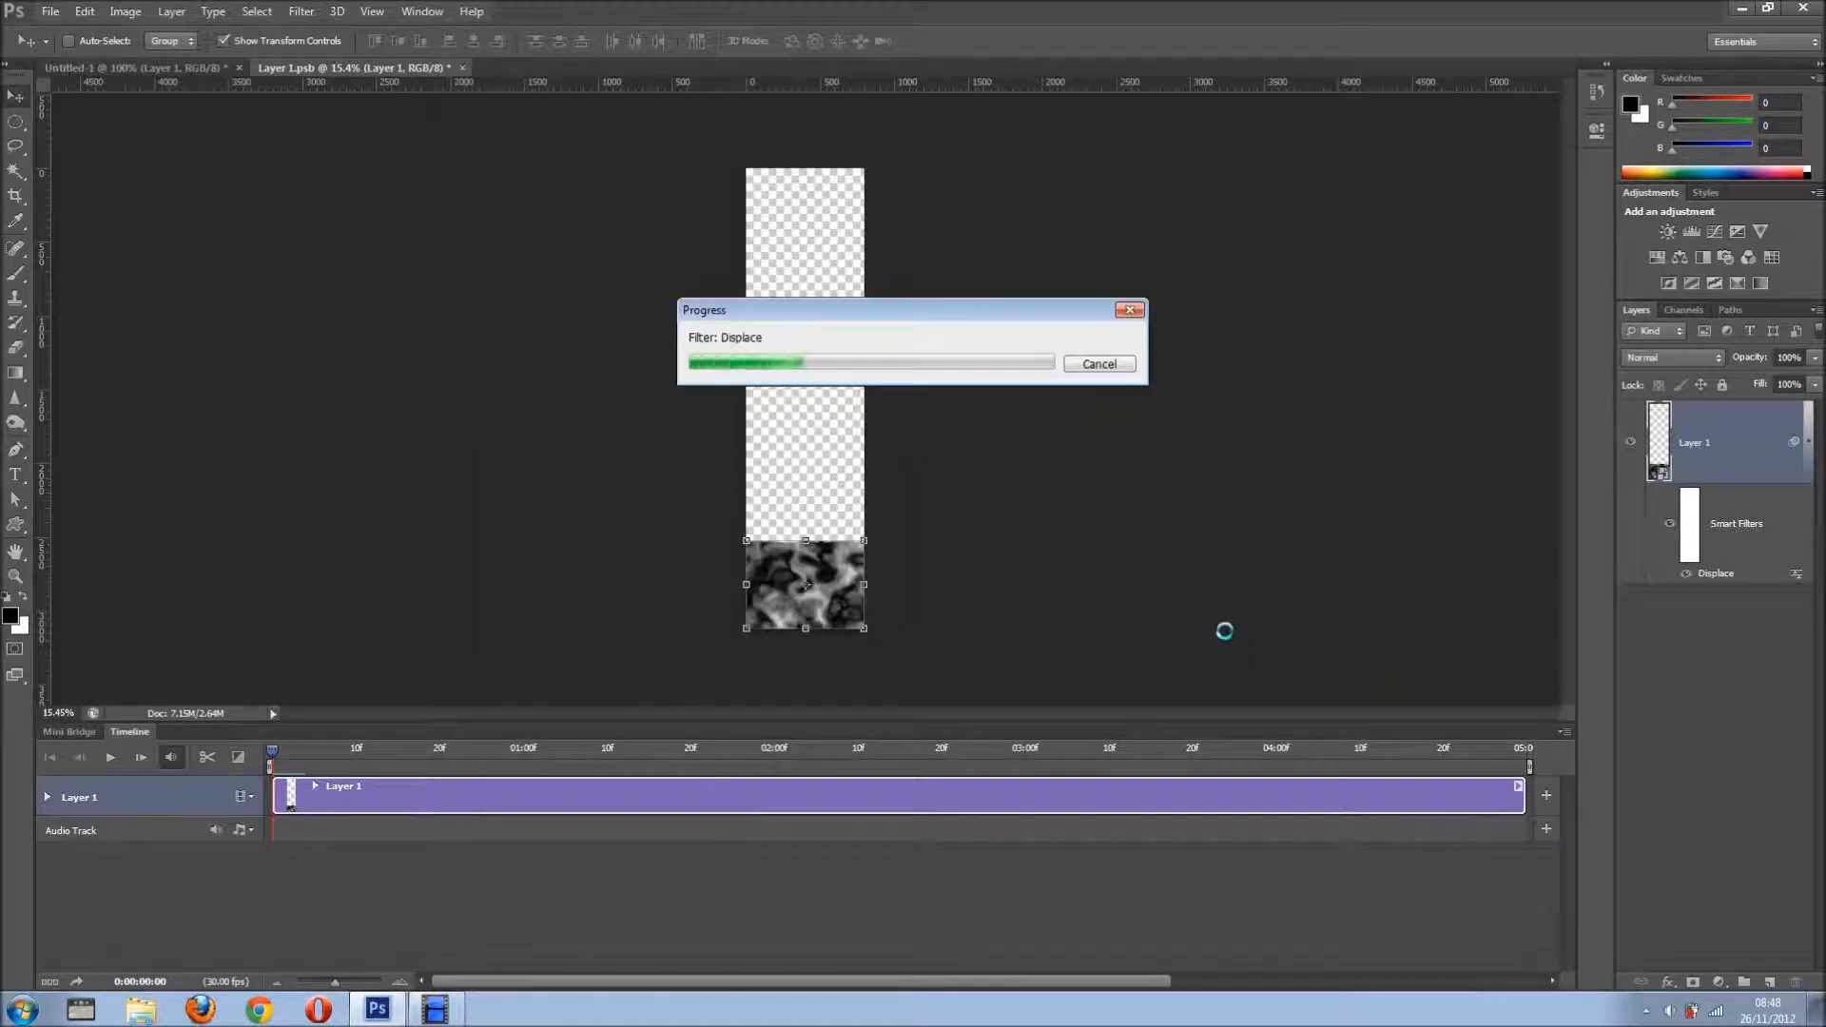
# Examine the distorted clouds up close and compare them with the smart filters switched off and on
pyautogui.scroll(3, 795, 567)
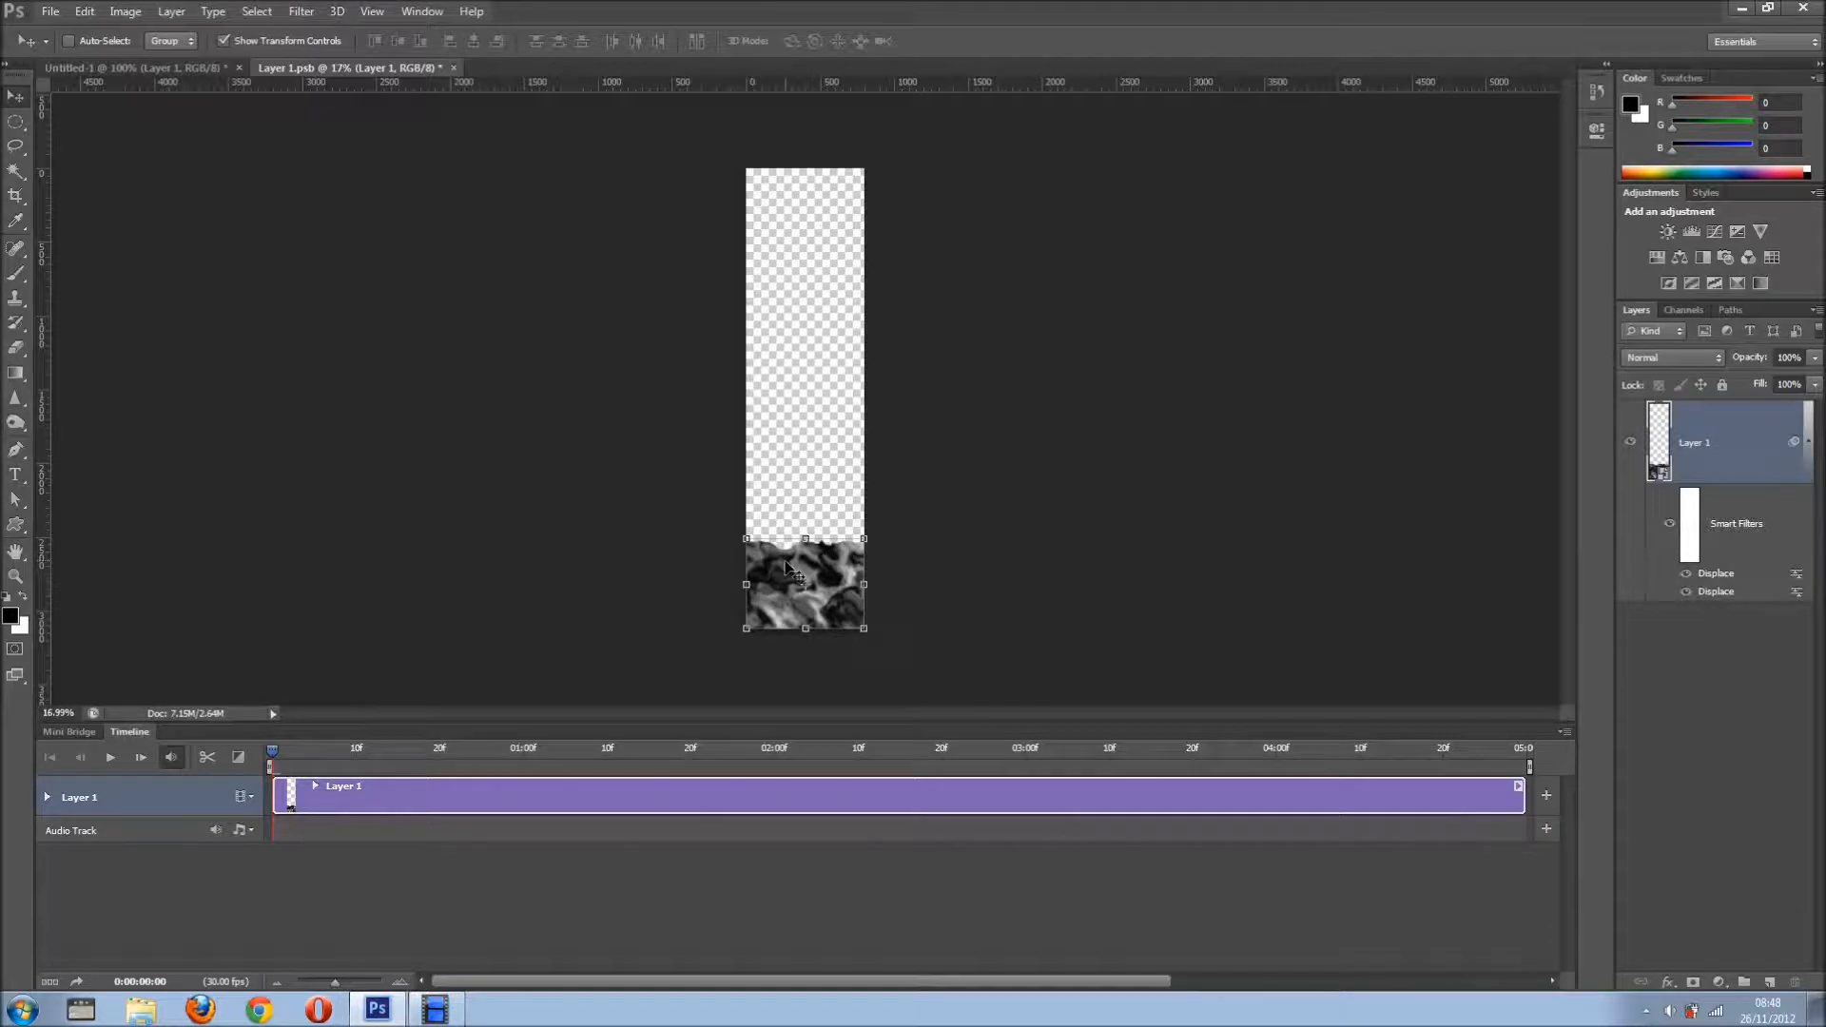
pyautogui.scroll(2, 798, 616)
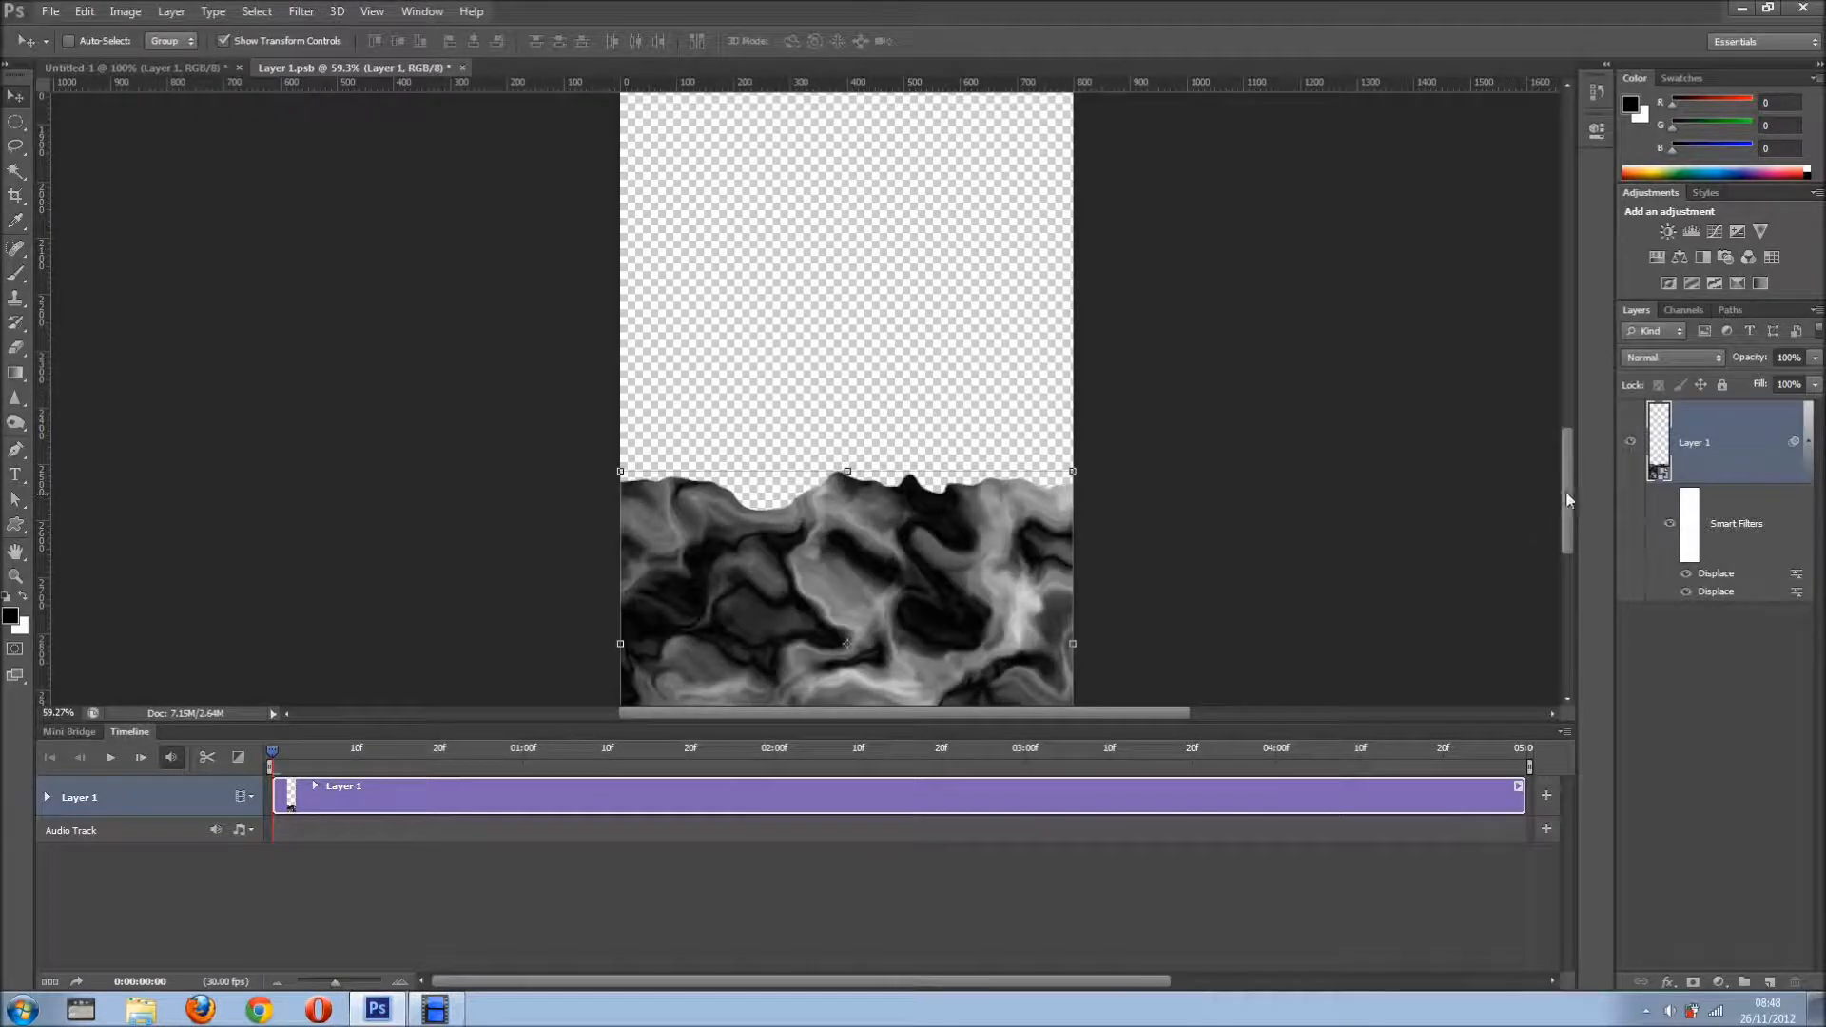
pyautogui.moveTo(1568, 504); pyautogui.dragTo(1569, 540)
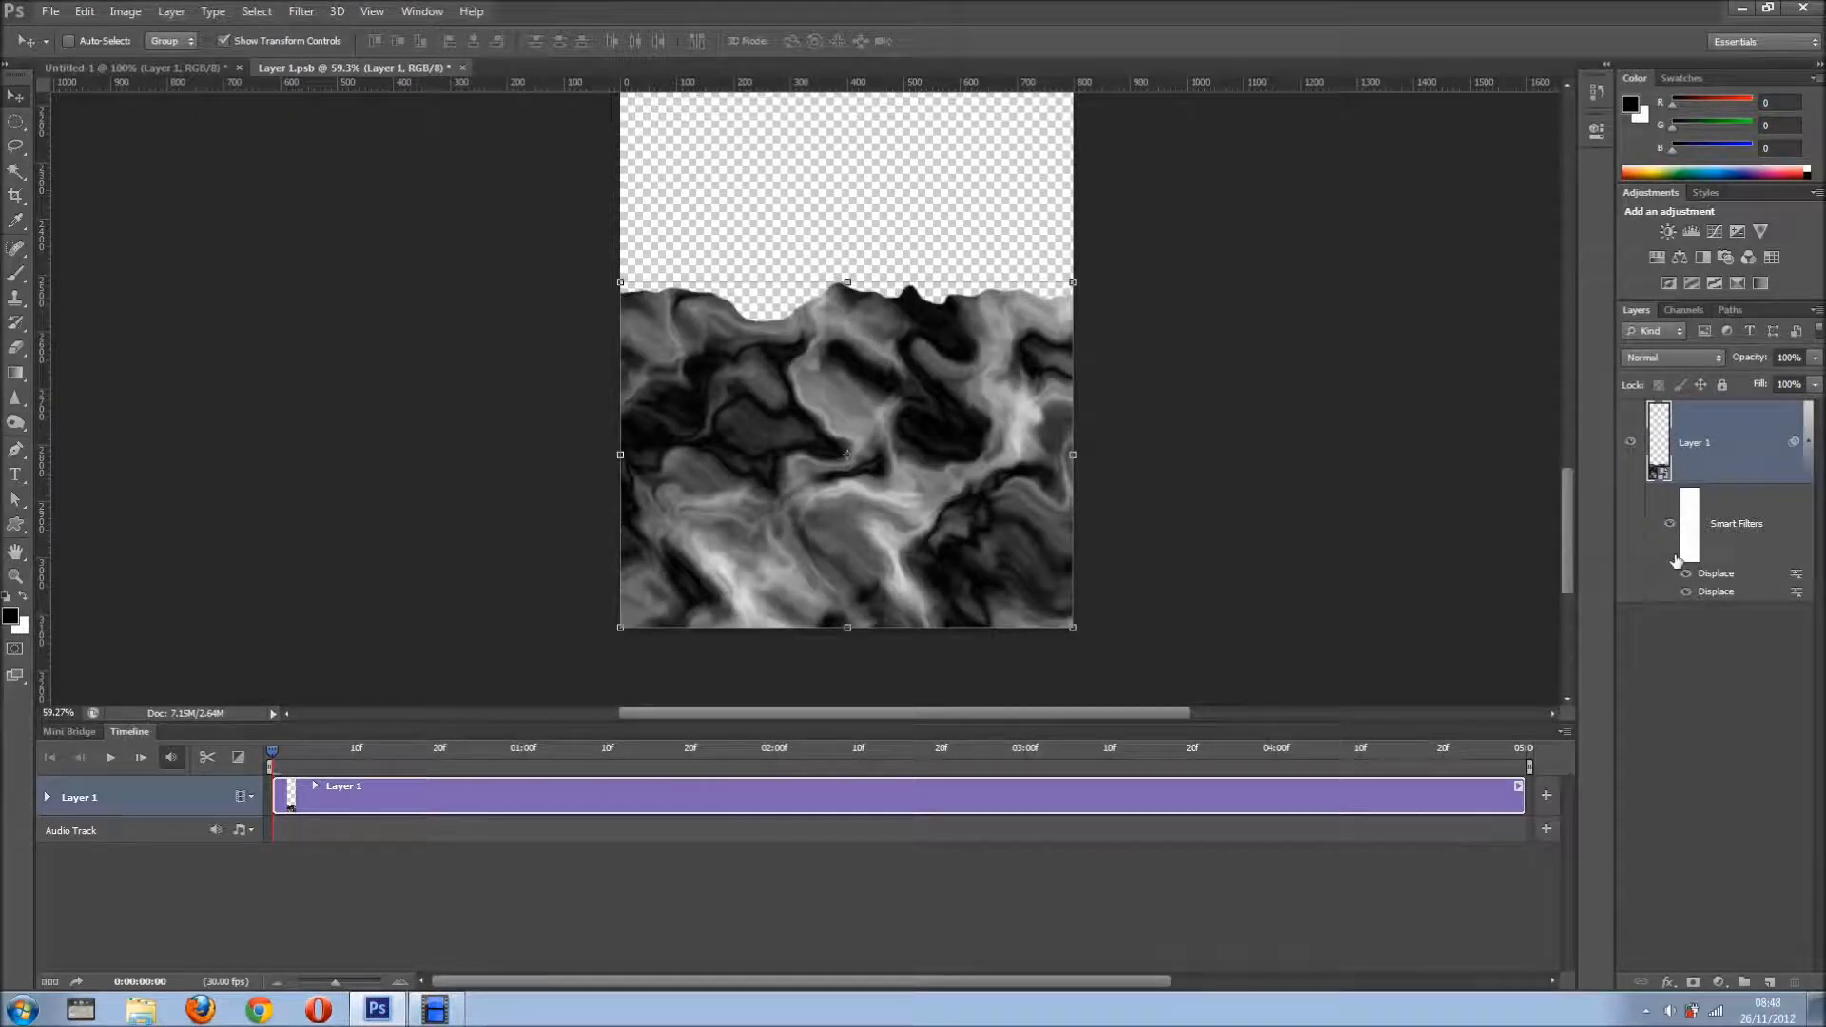
pyautogui.click(1672, 525)
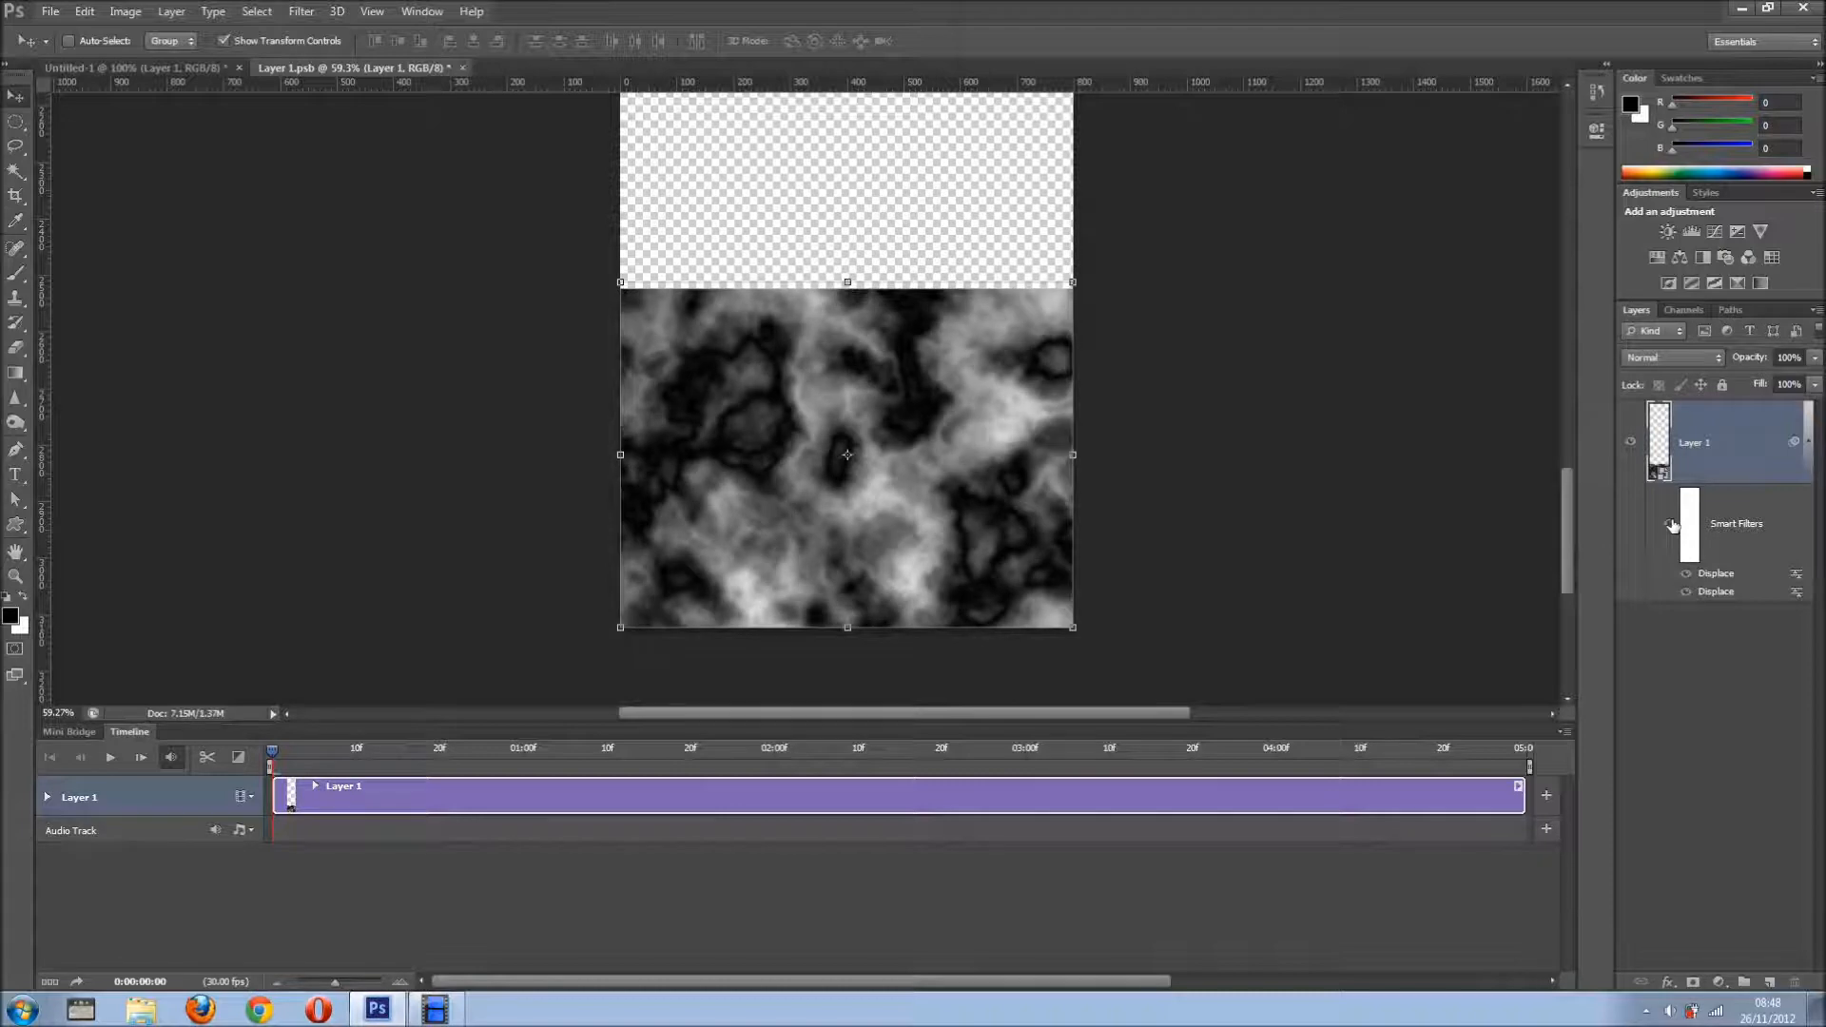
pyautogui.click(1672, 525)
pyautogui.scroll(-5, 1220, 510)
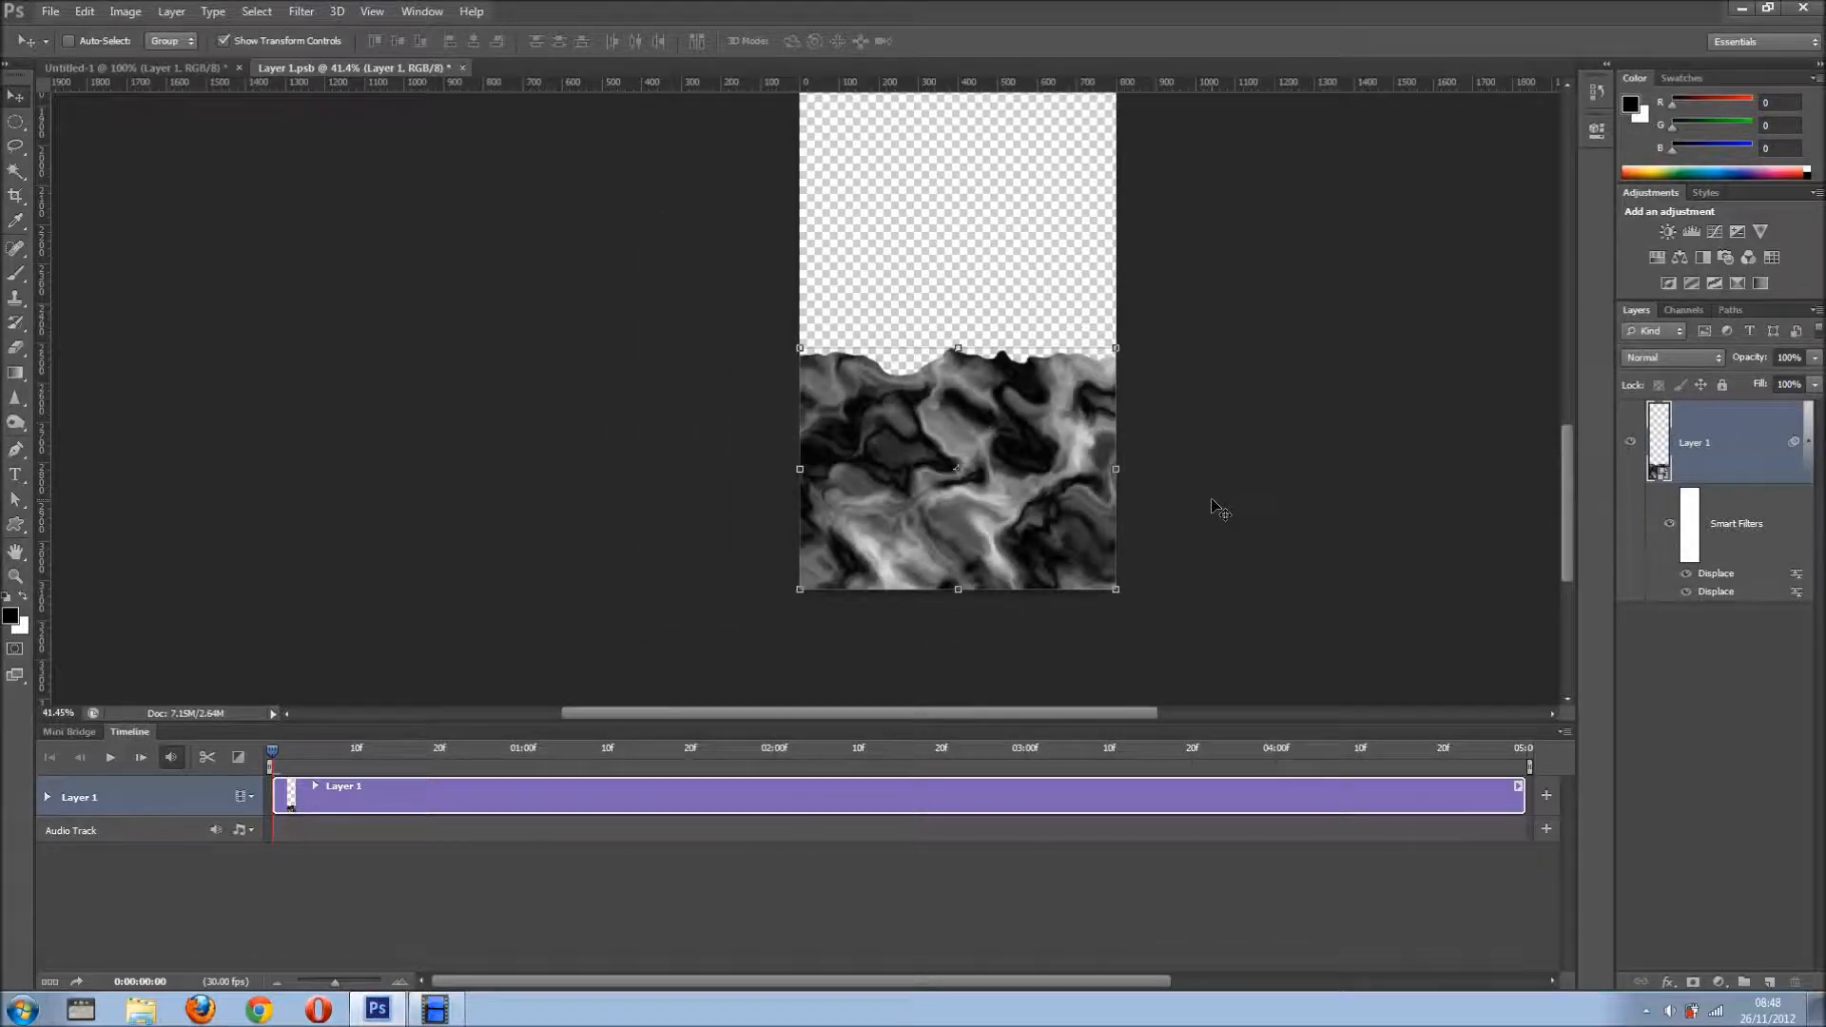
pyautogui.scroll(-1, 1220, 510)
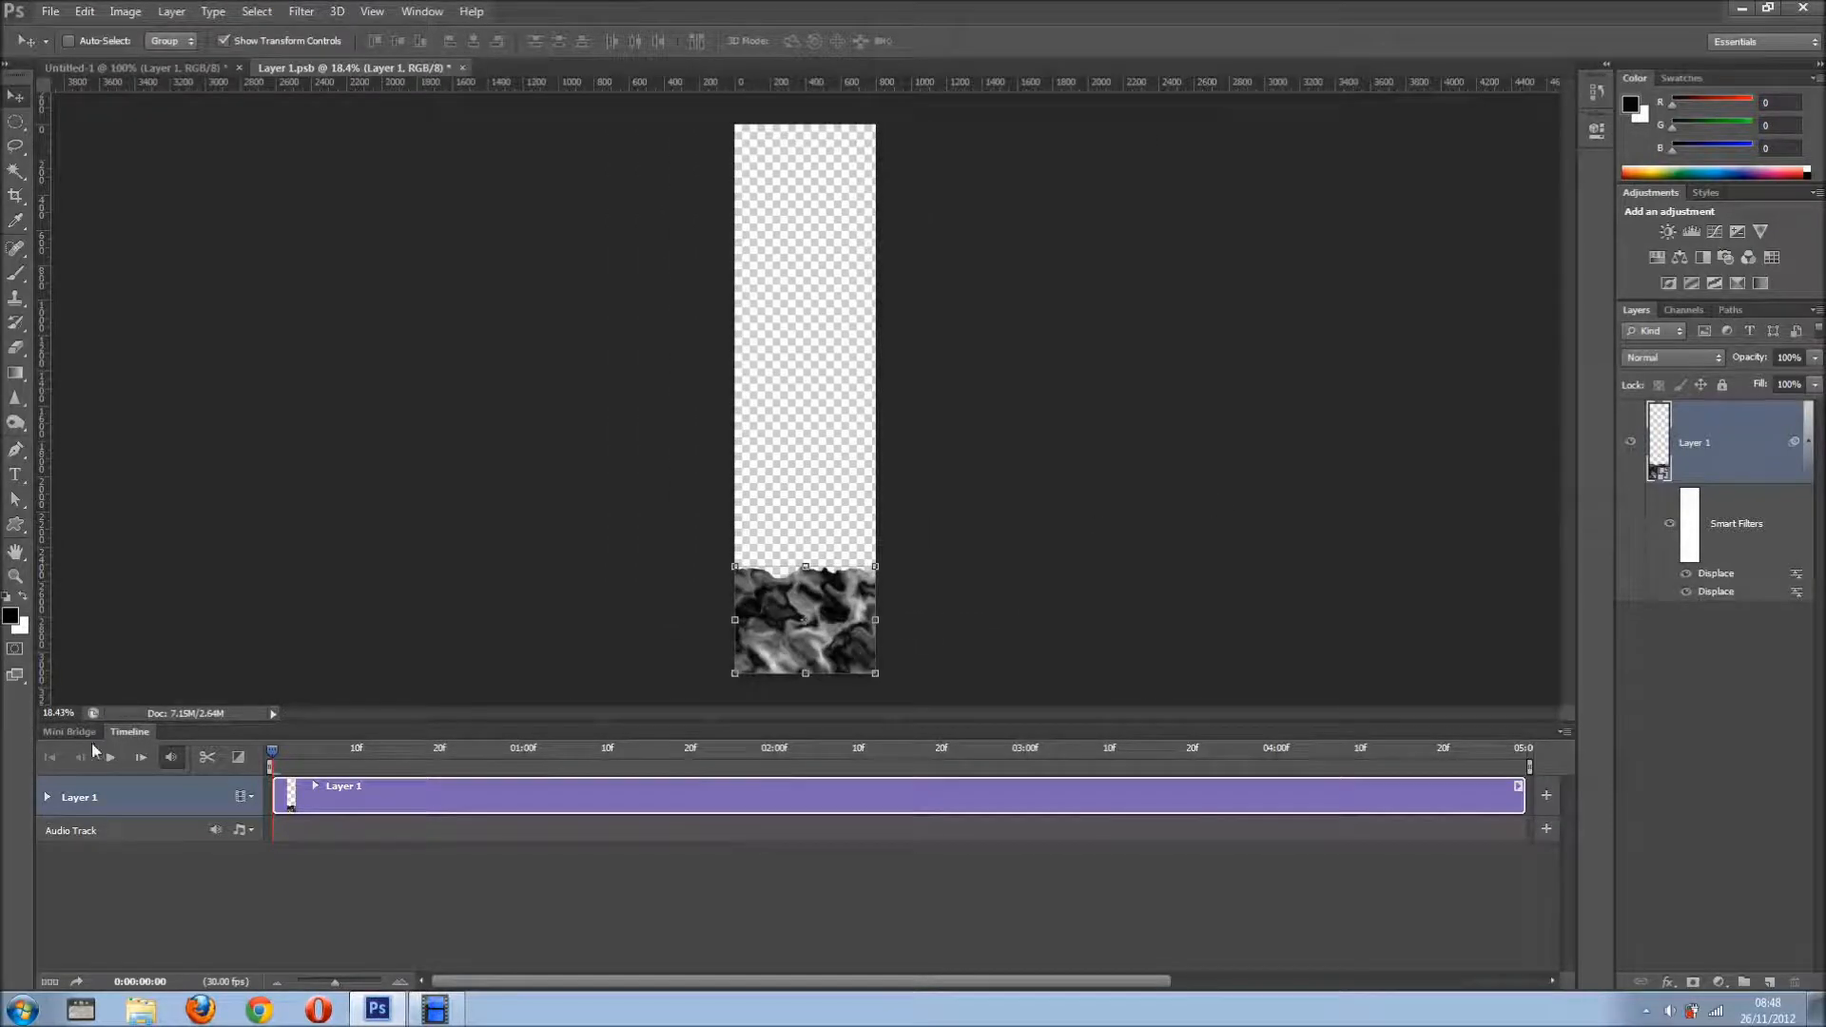
# Play the timeline repeatedly to check how the clouds change as they move through both Displace filters
pyautogui.click(111, 758)
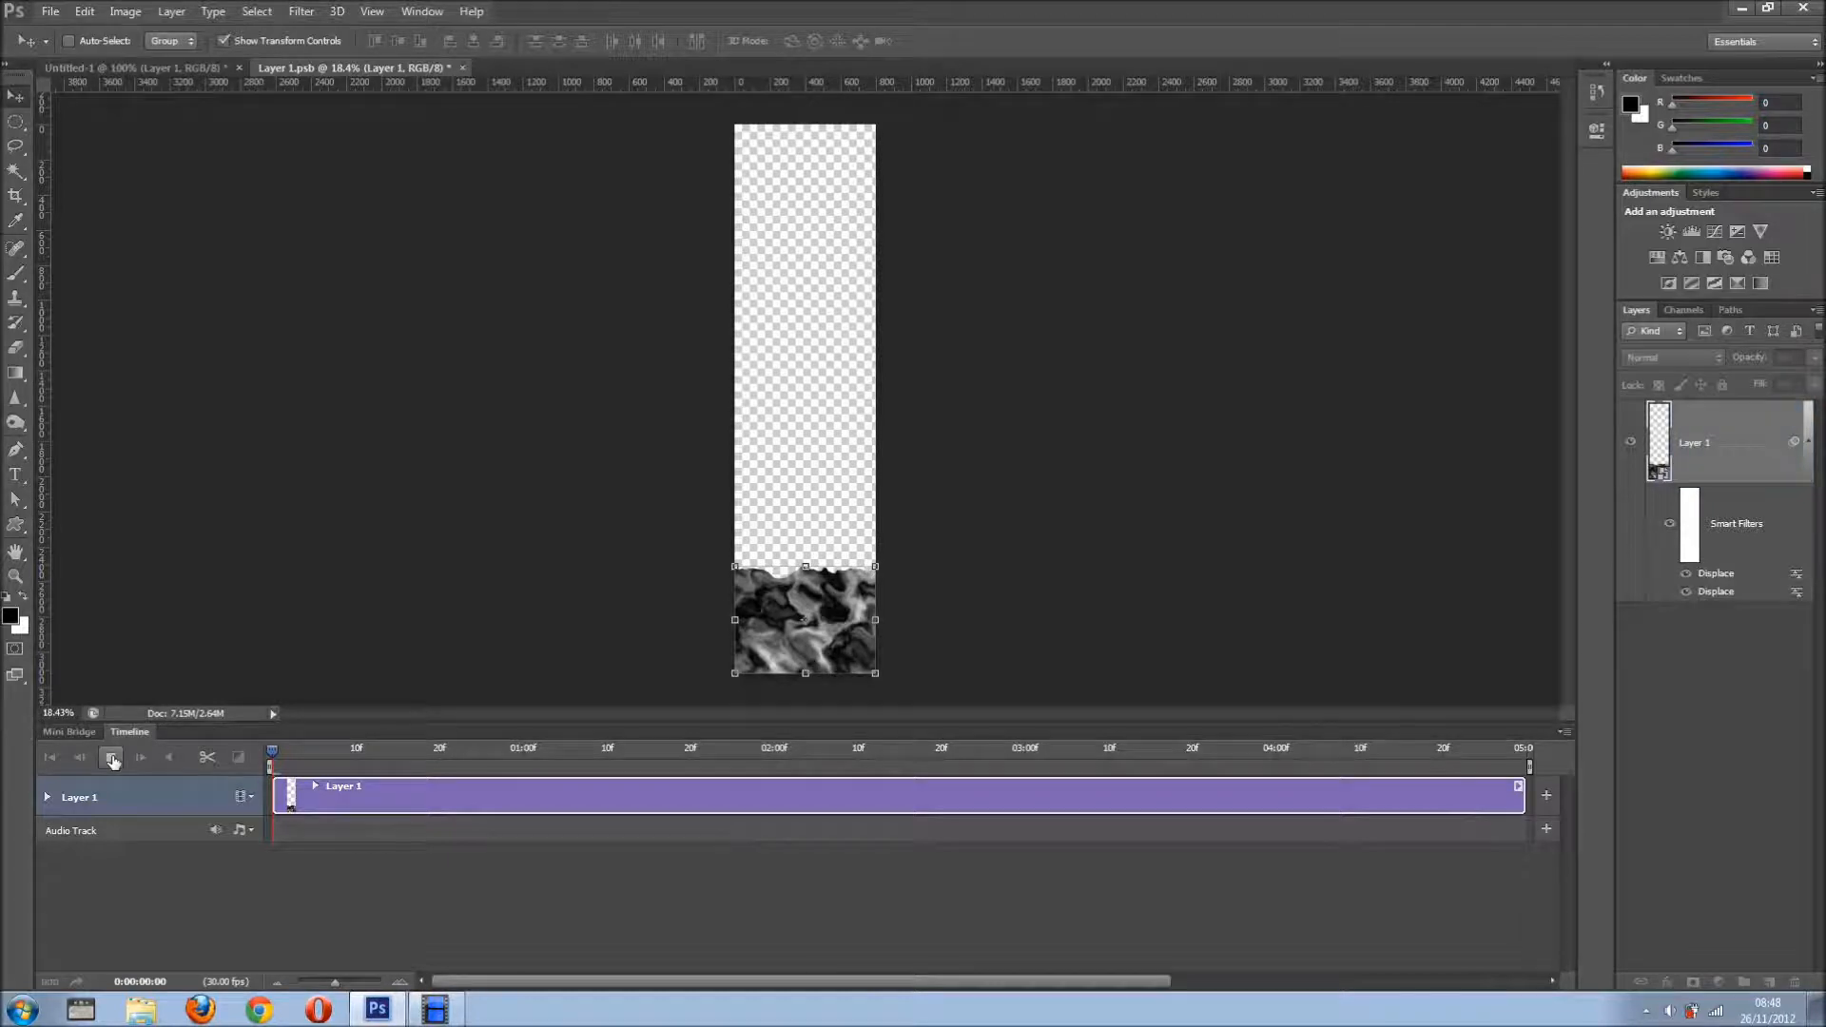
pyautogui.click(272, 756)
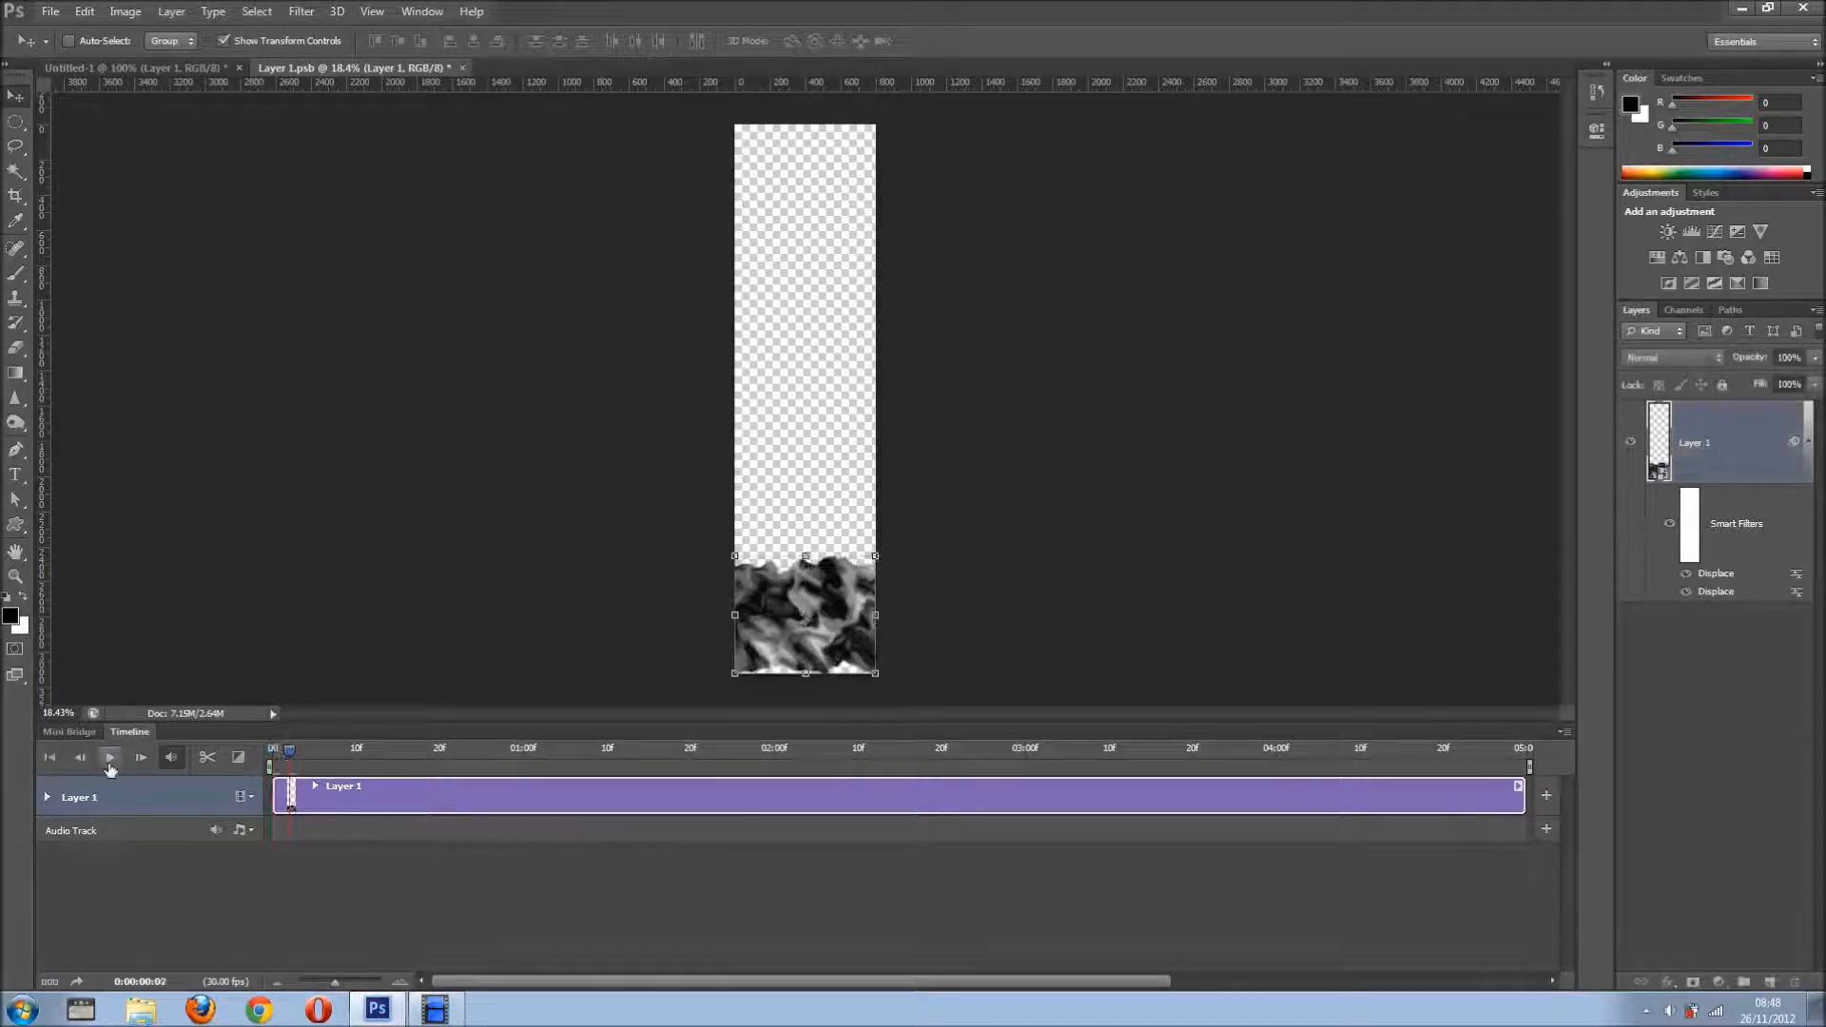
pyautogui.click(110, 758)
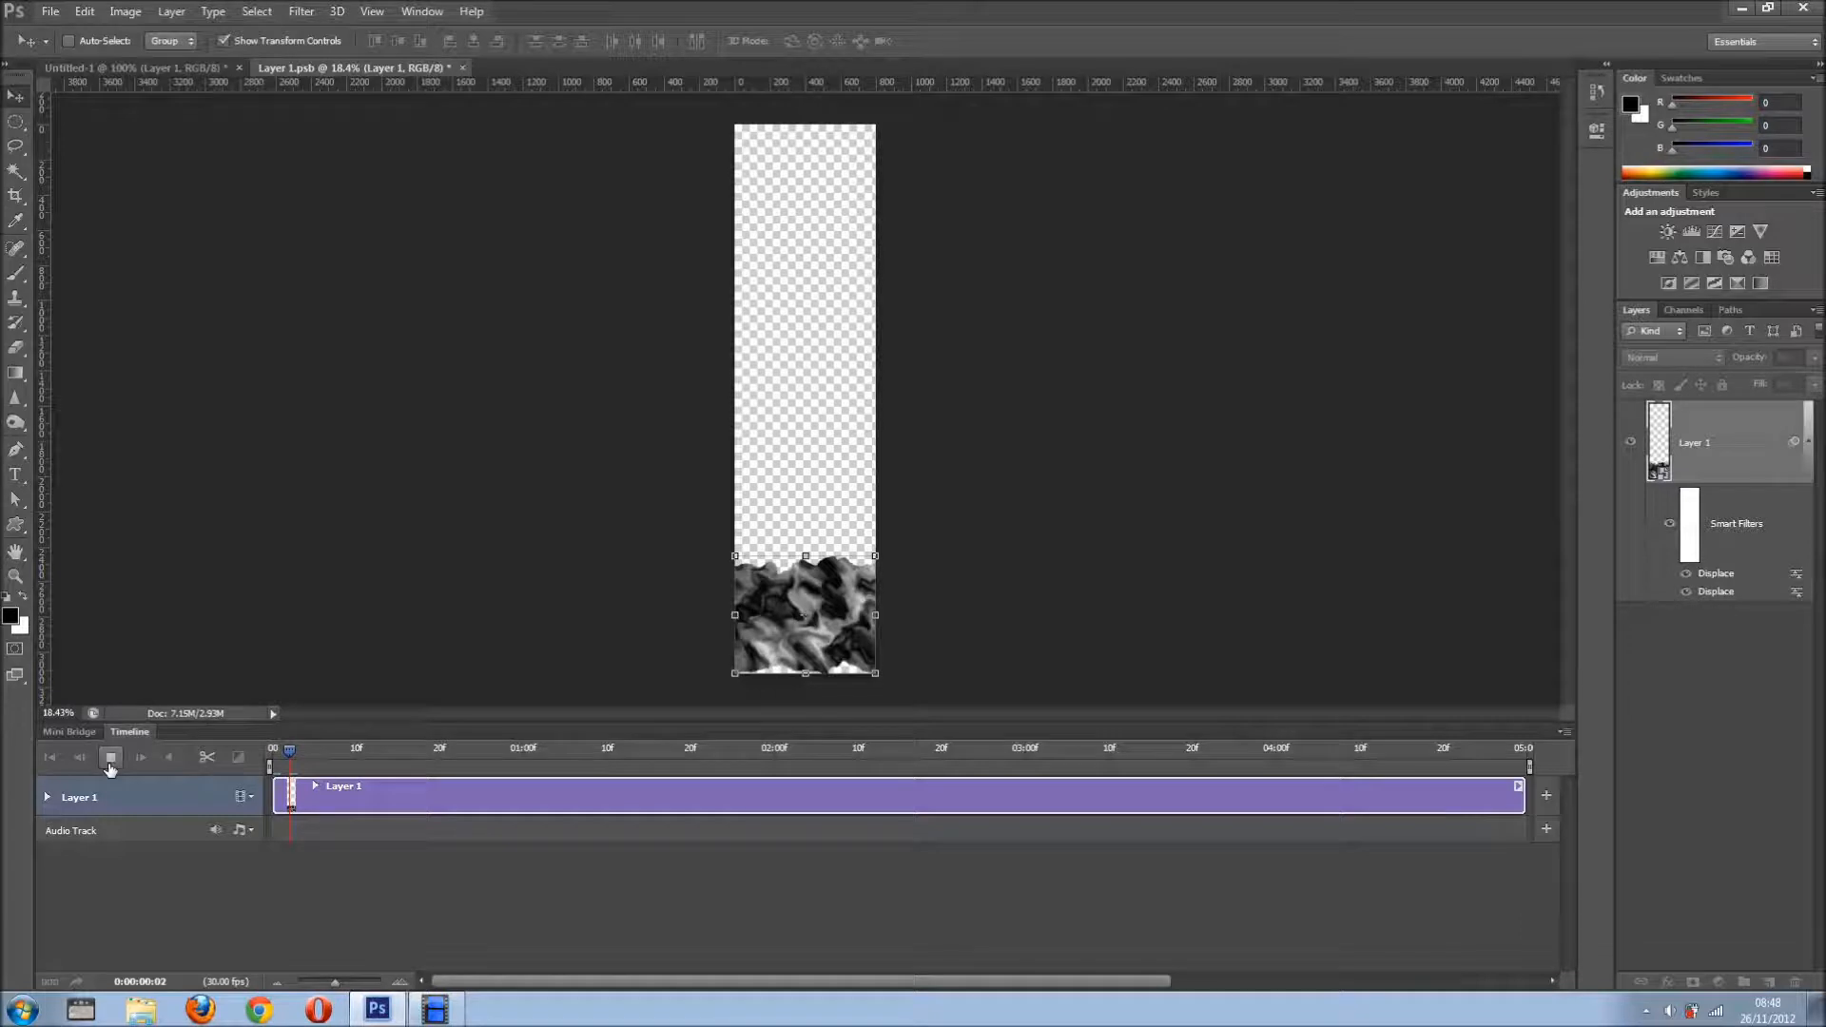
pyautogui.click(110, 759)
pyautogui.moveTo(286, 756); pyautogui.dragTo(279, 751)
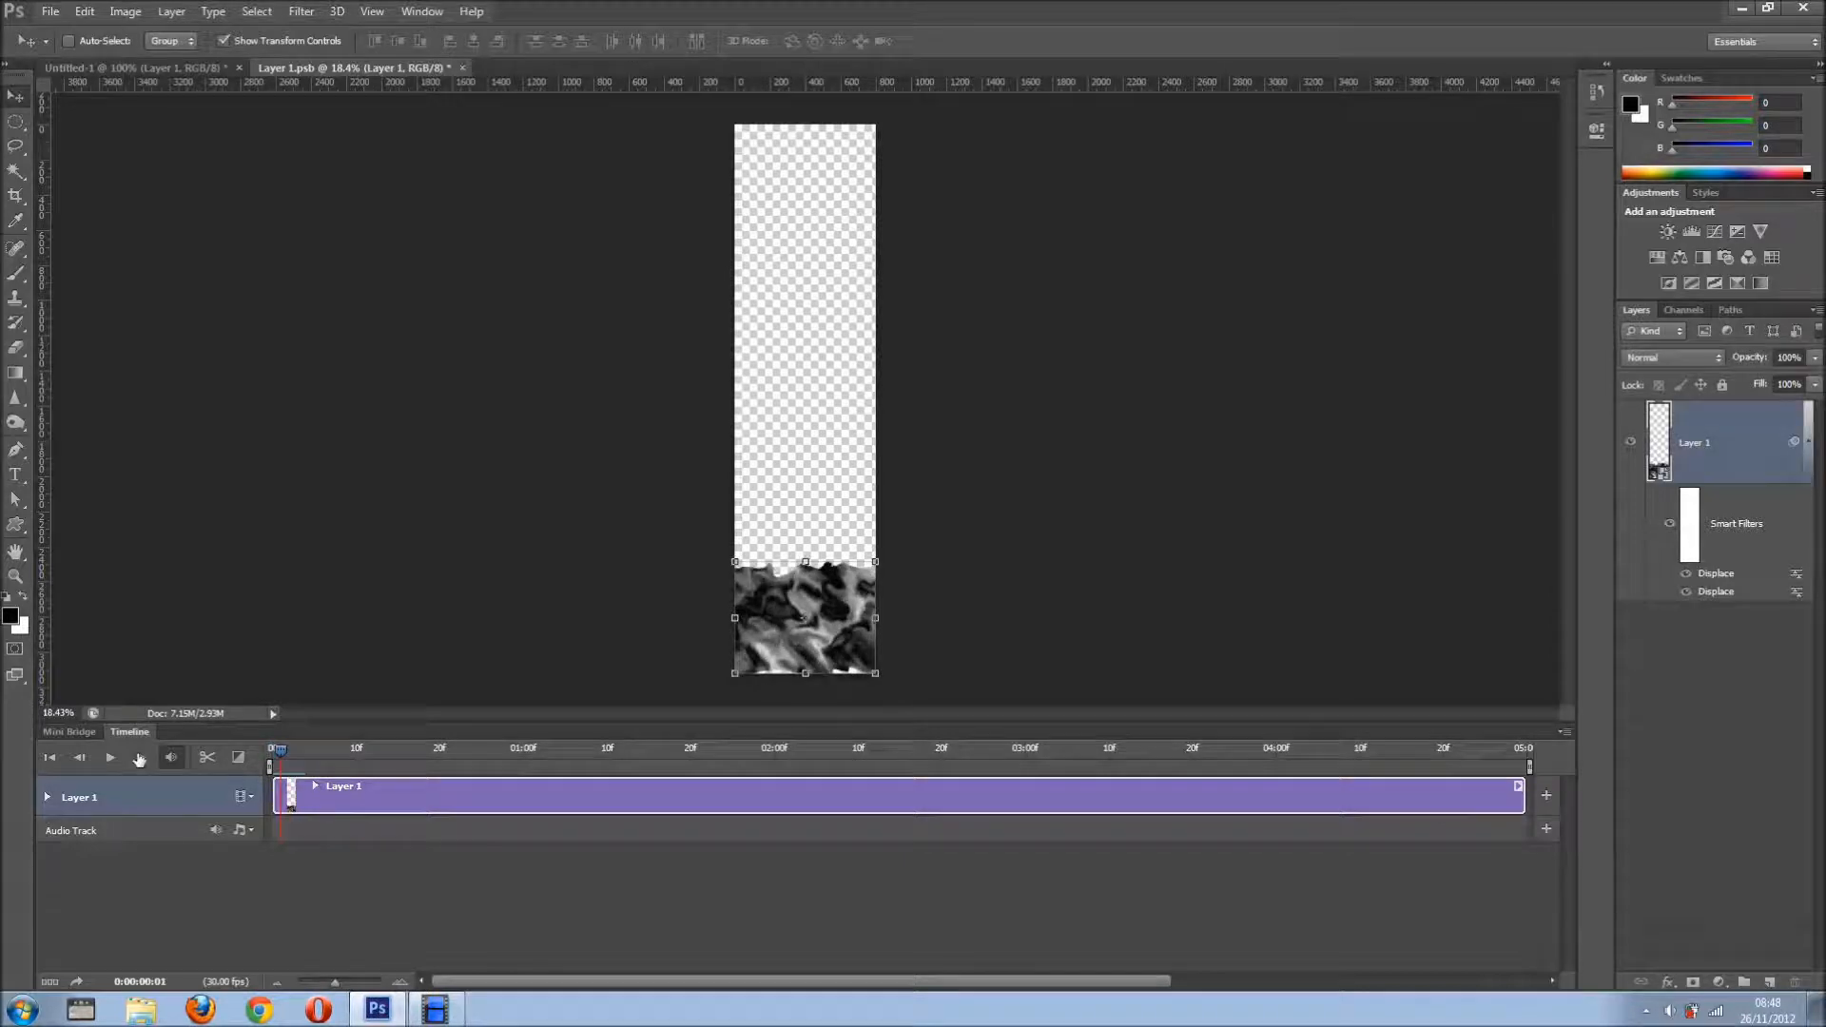
pyautogui.click(110, 761)
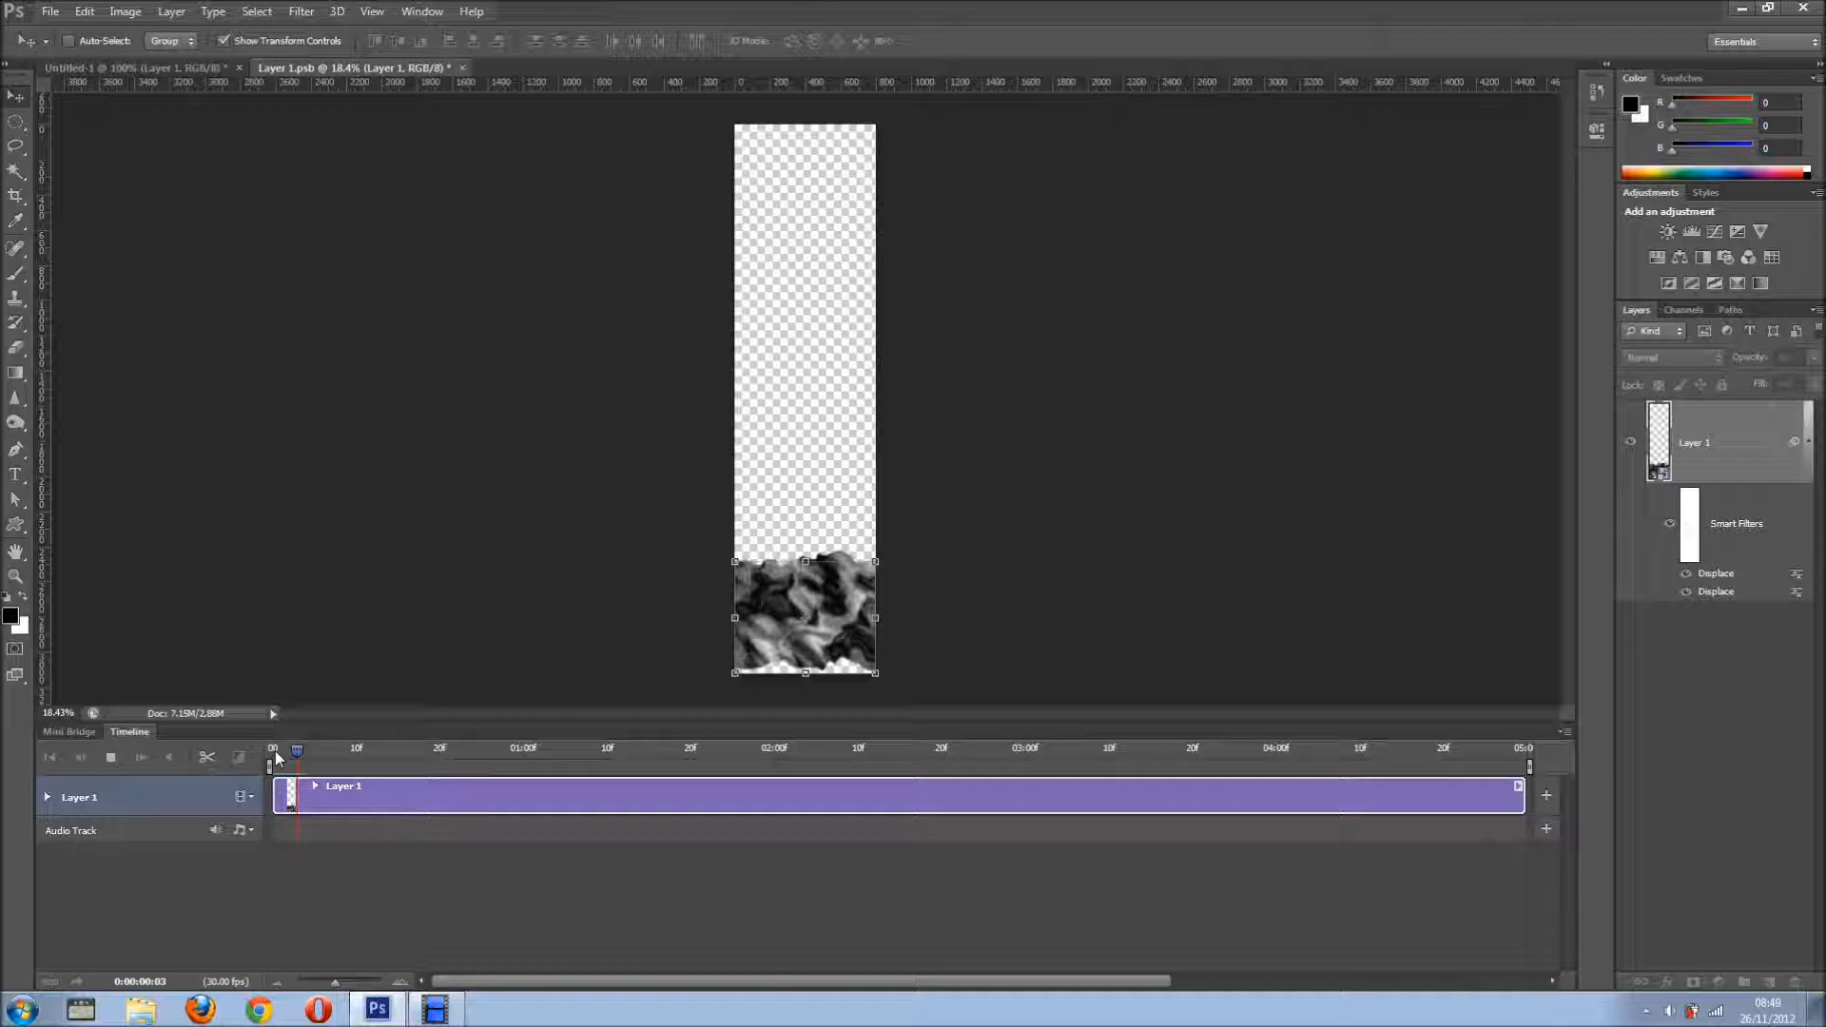
pyautogui.click(110, 761)
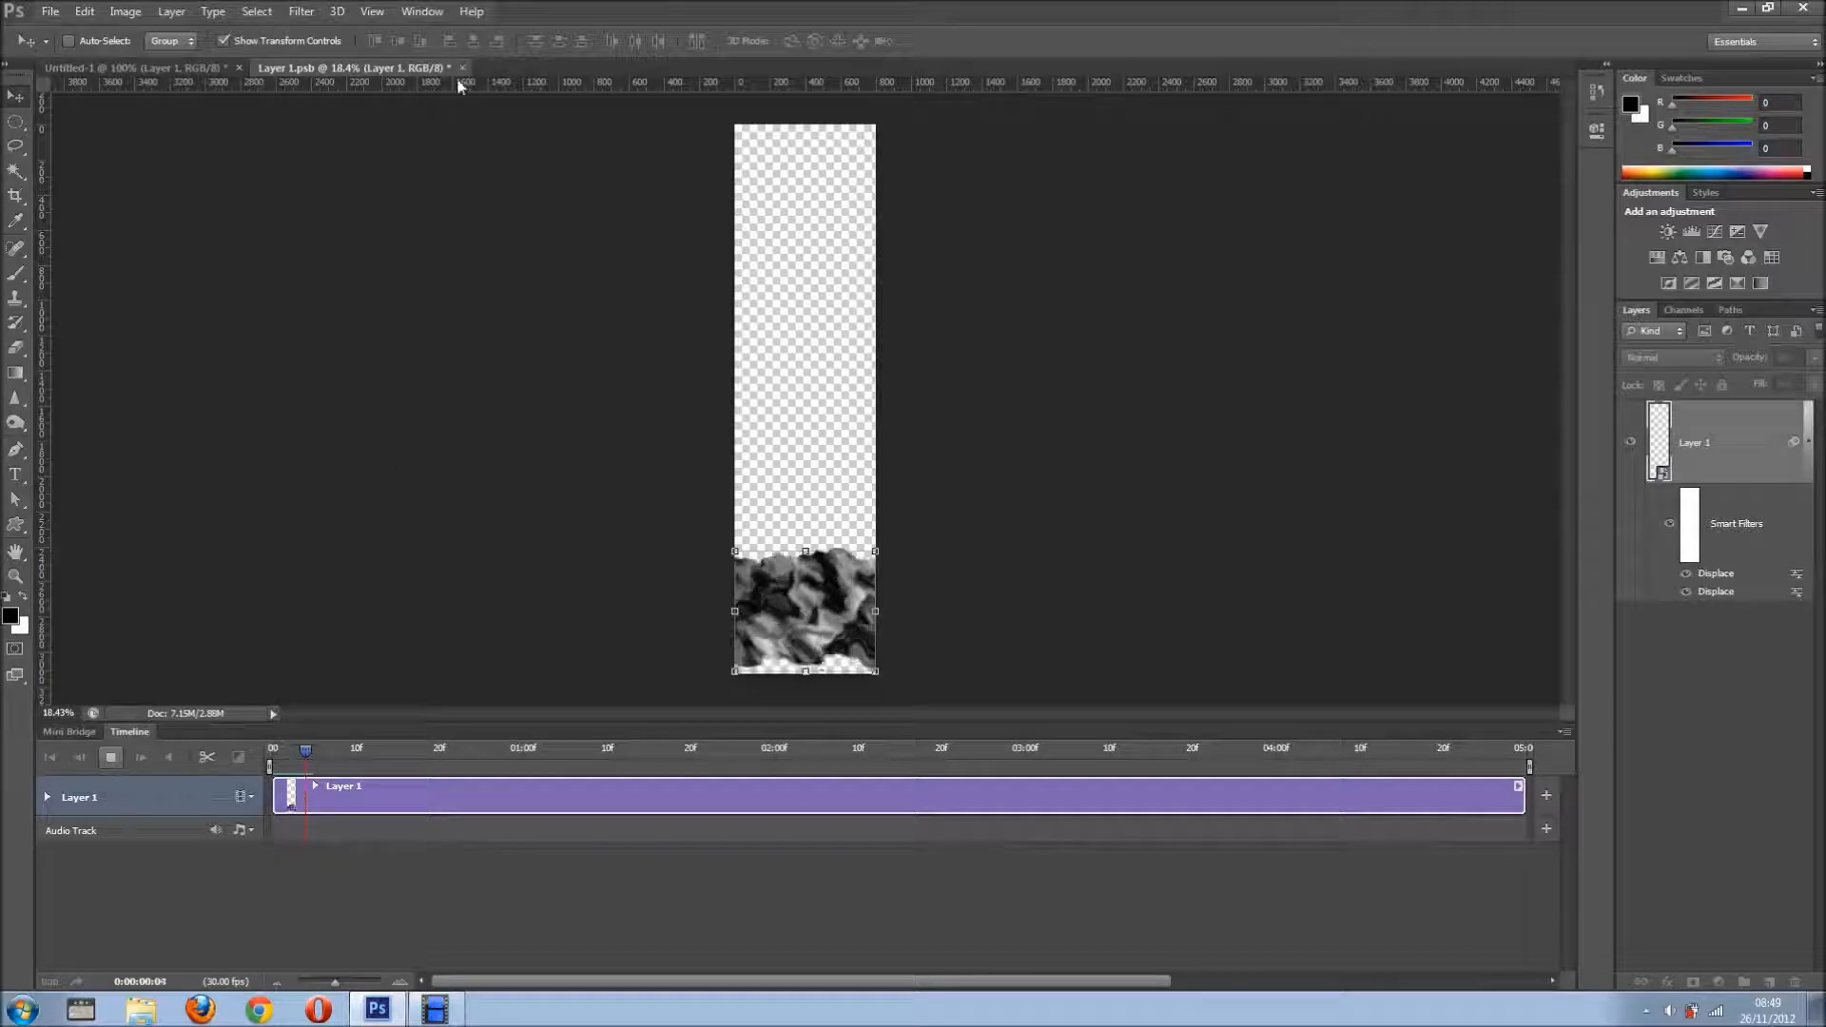
# Return the playhead to the first frame, then save and close Layer 1.psb
pyautogui.moveTo(303, 756); pyautogui.dragTo(268, 757)
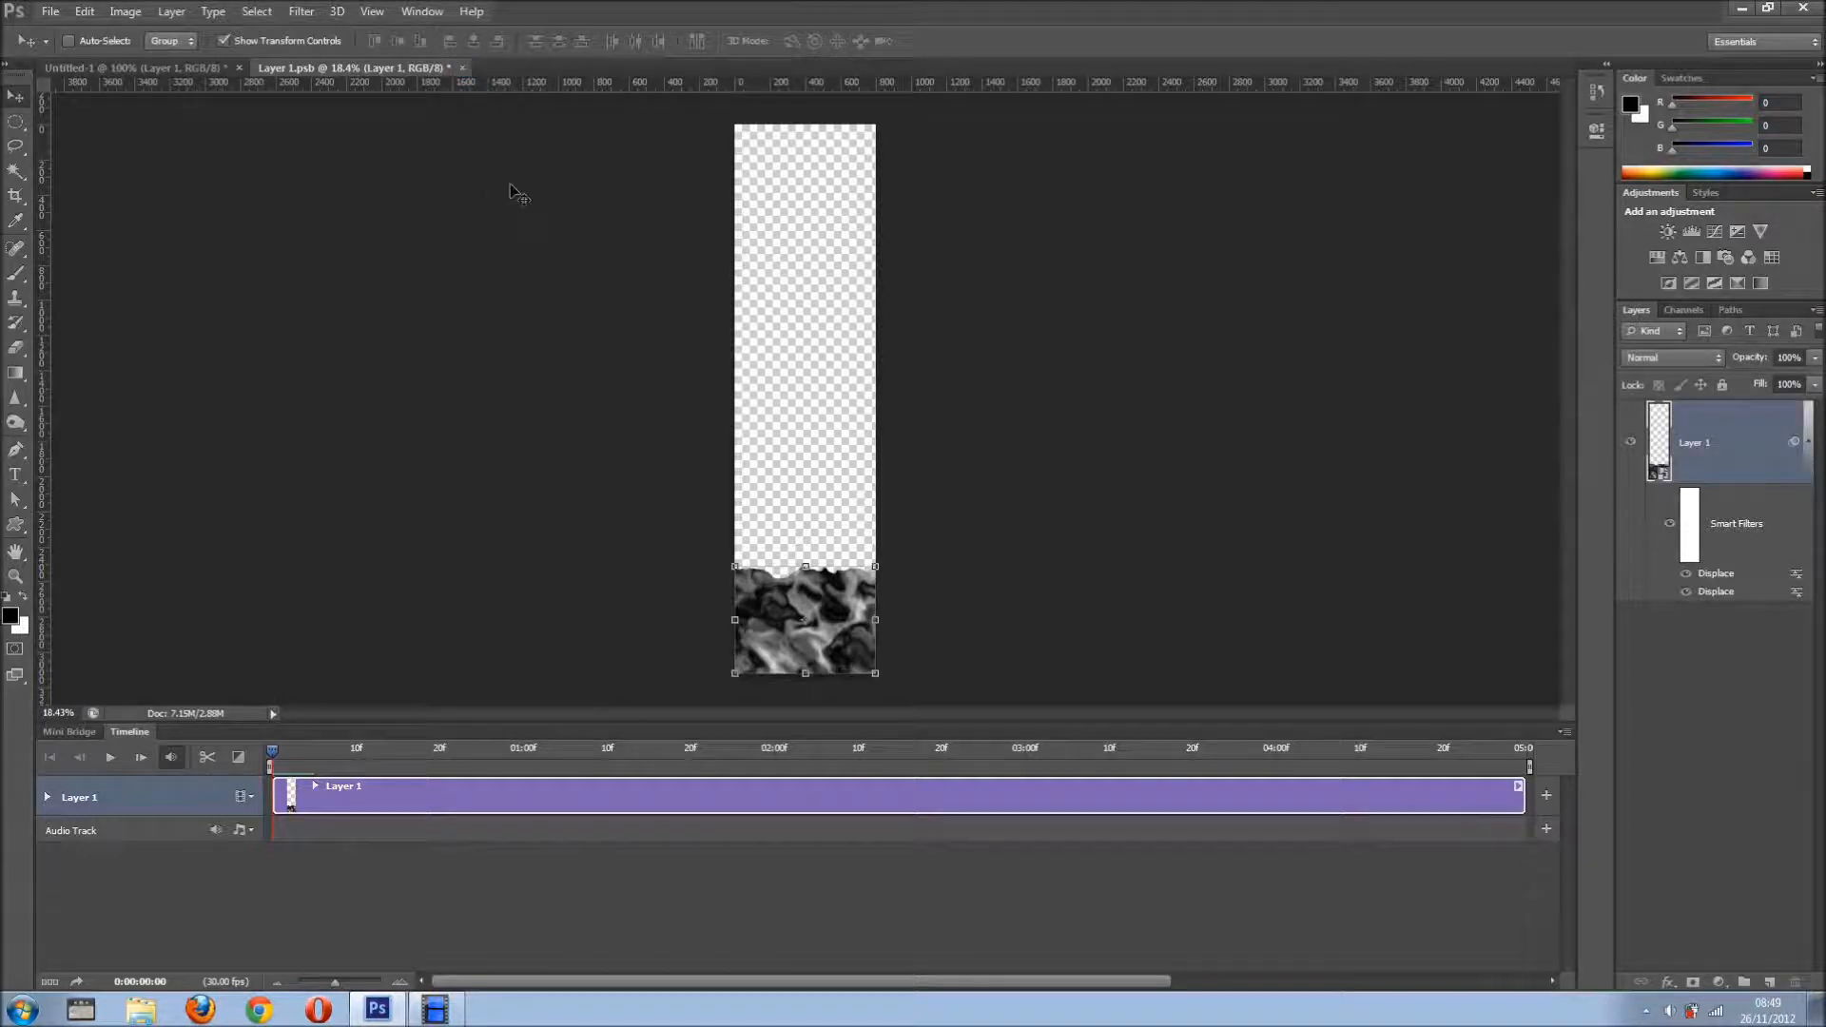
pyautogui.click(463, 67)
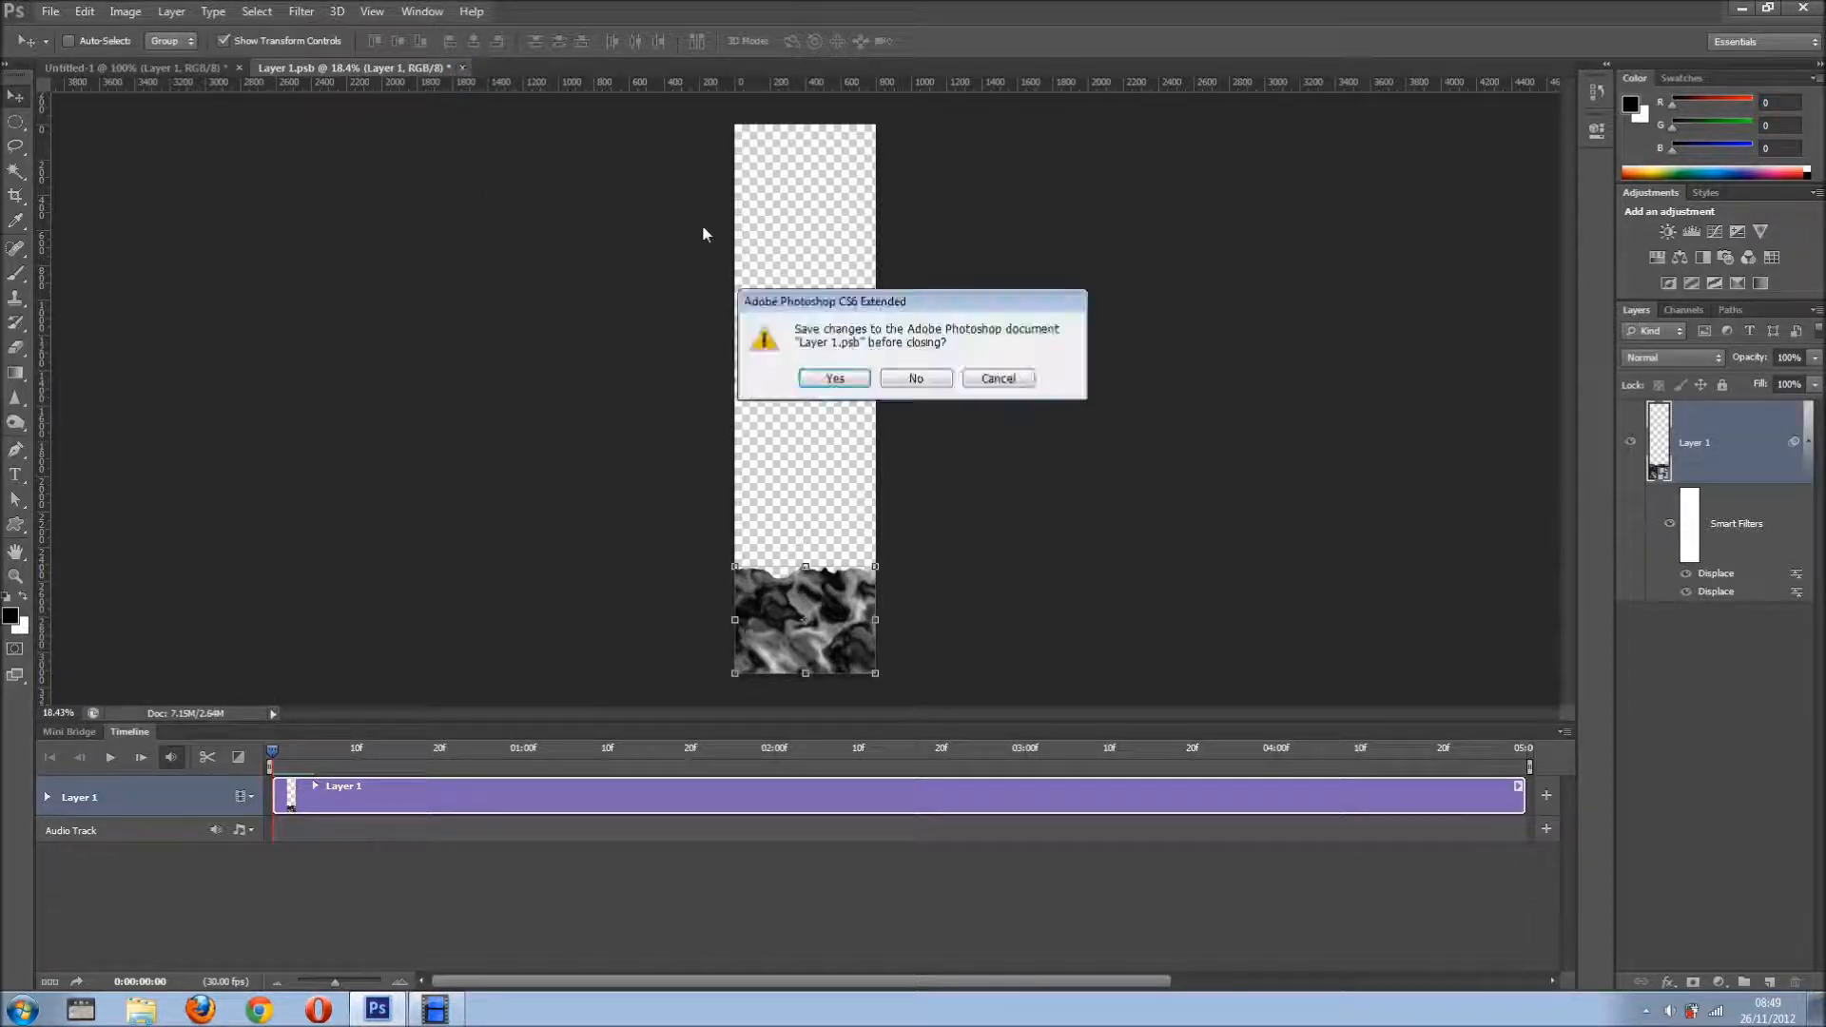
pyautogui.click(833, 377)
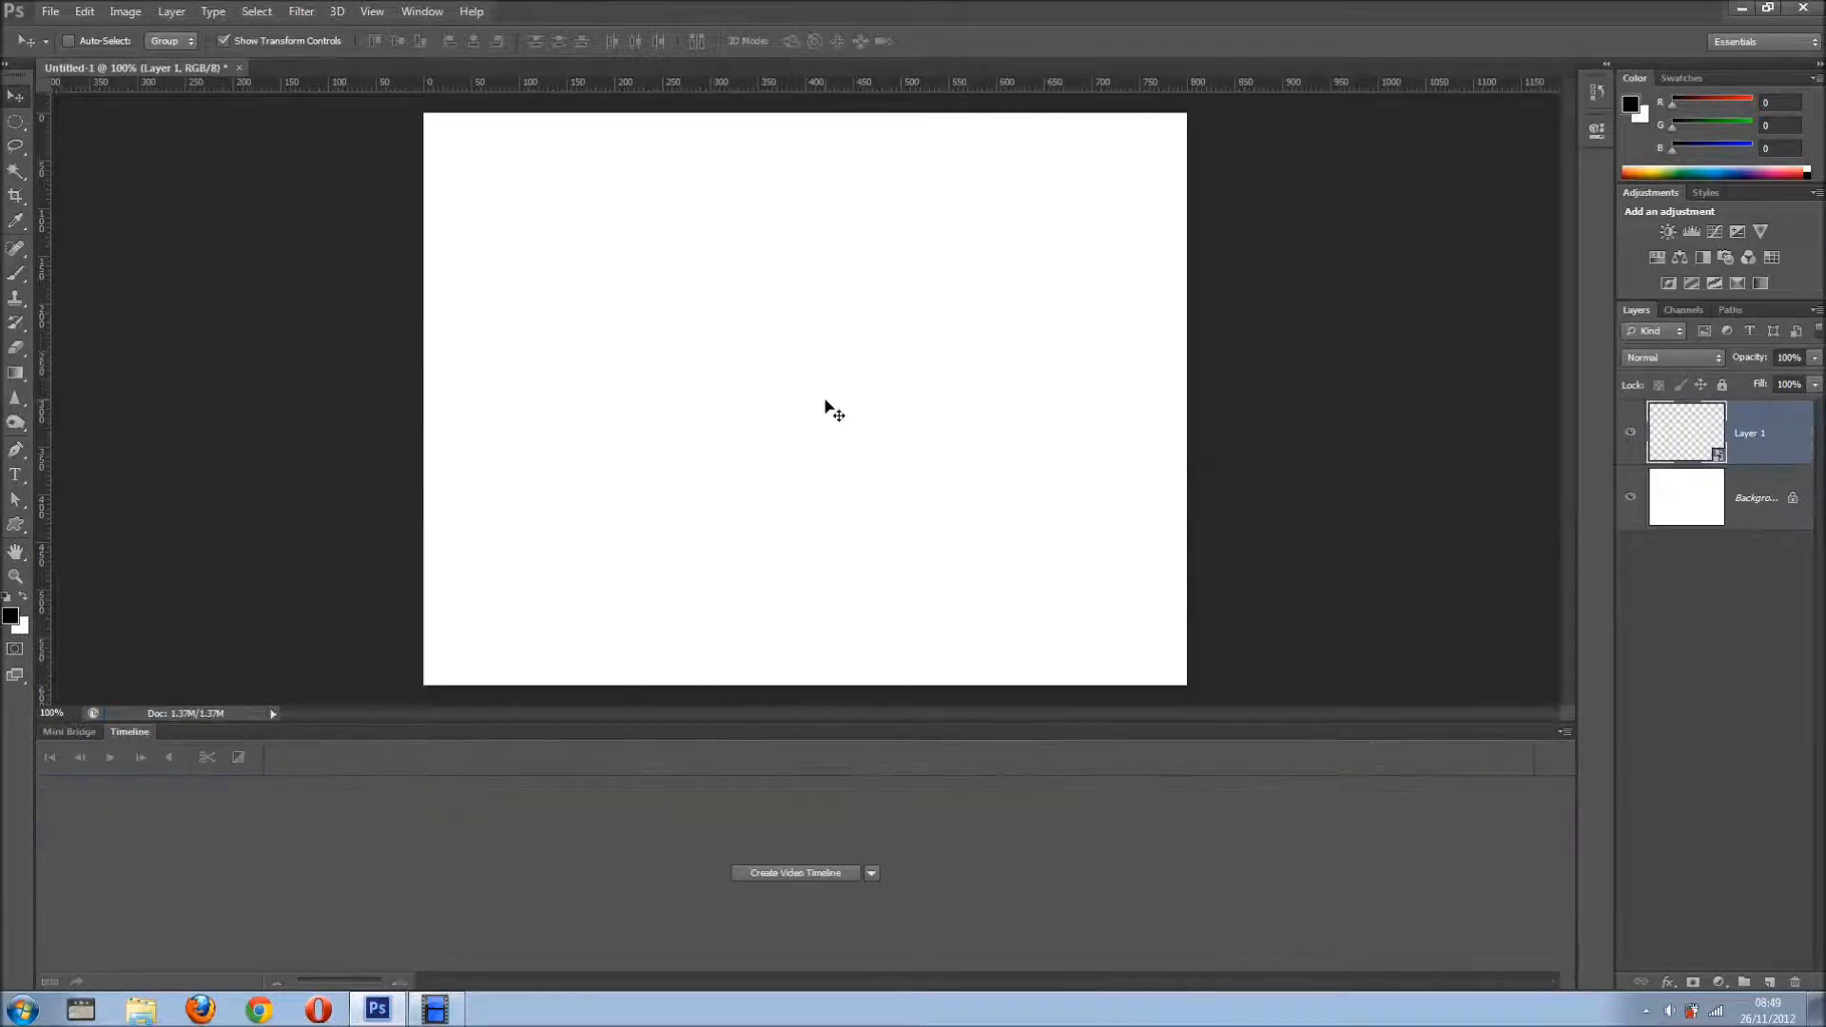
# Create a video timeline for the Untitled-1 document and set a Transform keyframe for Layer 1 at the first frame
pyautogui.hotkey('ctrl', '-')
pyautogui.hotkey('ctrl', '-')
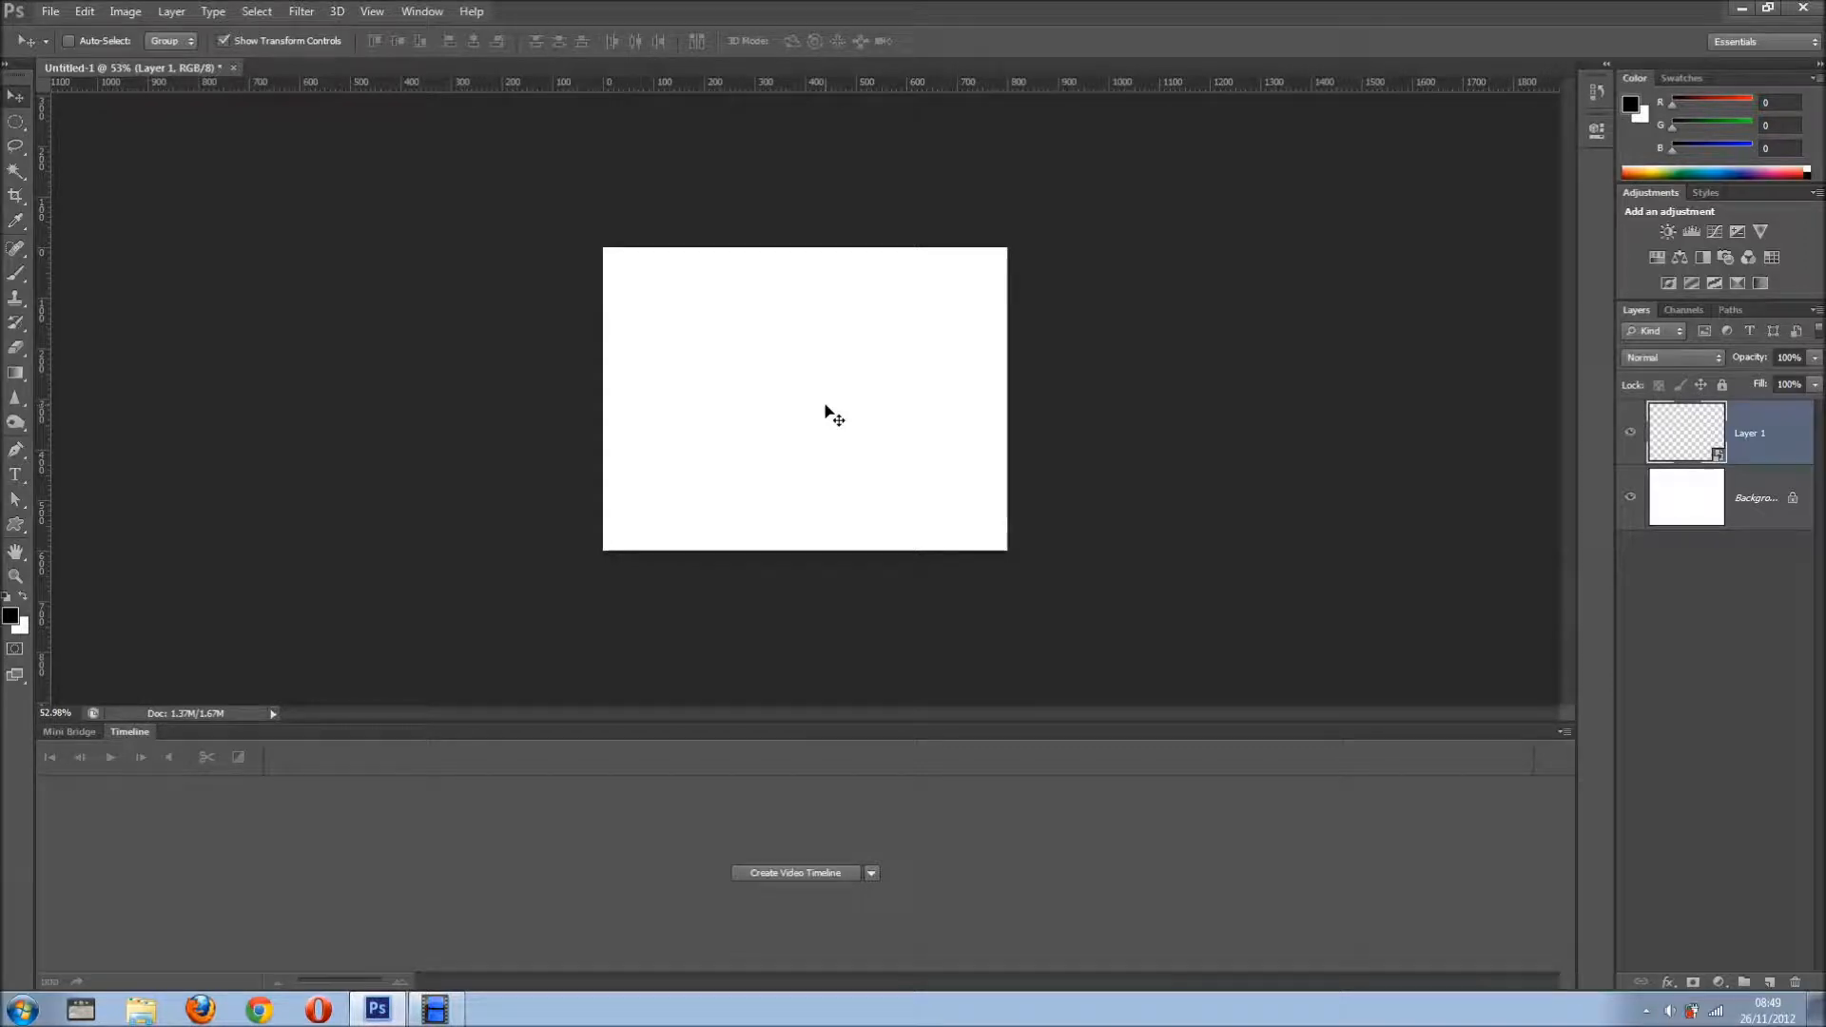
pyautogui.hotkey('ctrl', '-')
pyautogui.hotkey('ctrl', '-')
pyautogui.hotkey('ctrl', '-')
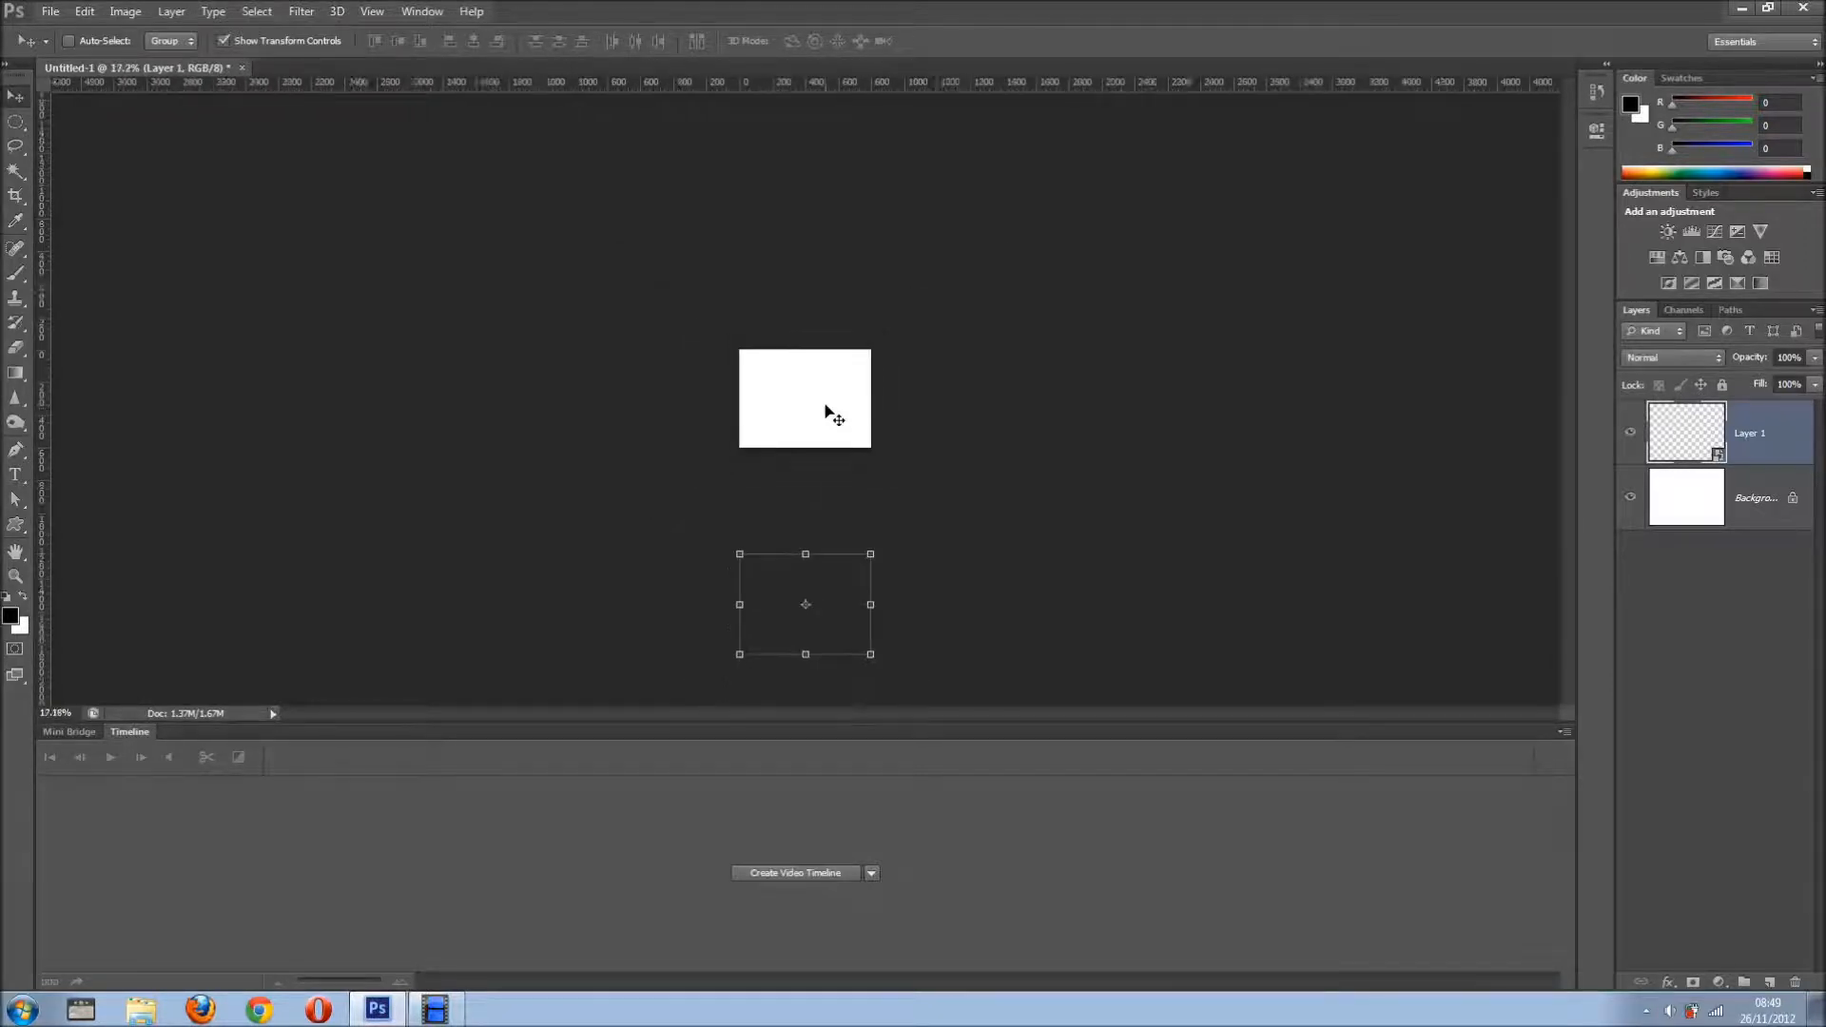
pyautogui.click(806, 875)
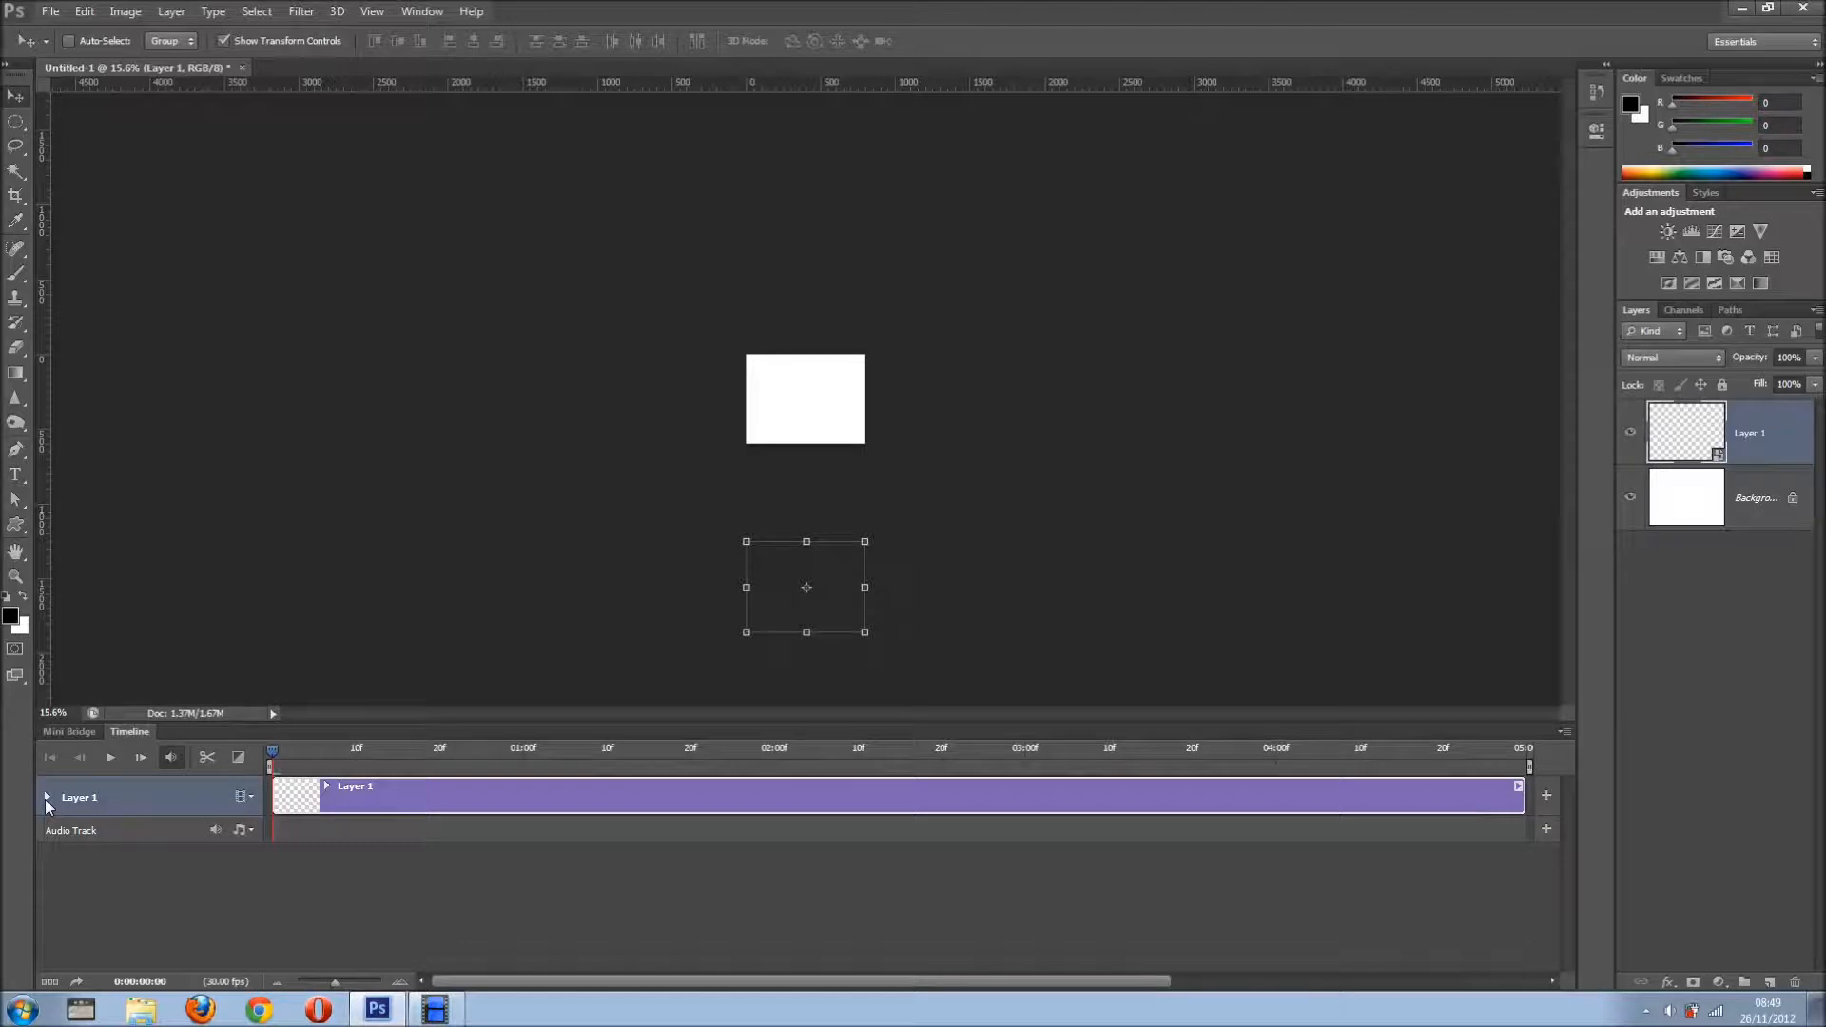
pyautogui.click(46, 796)
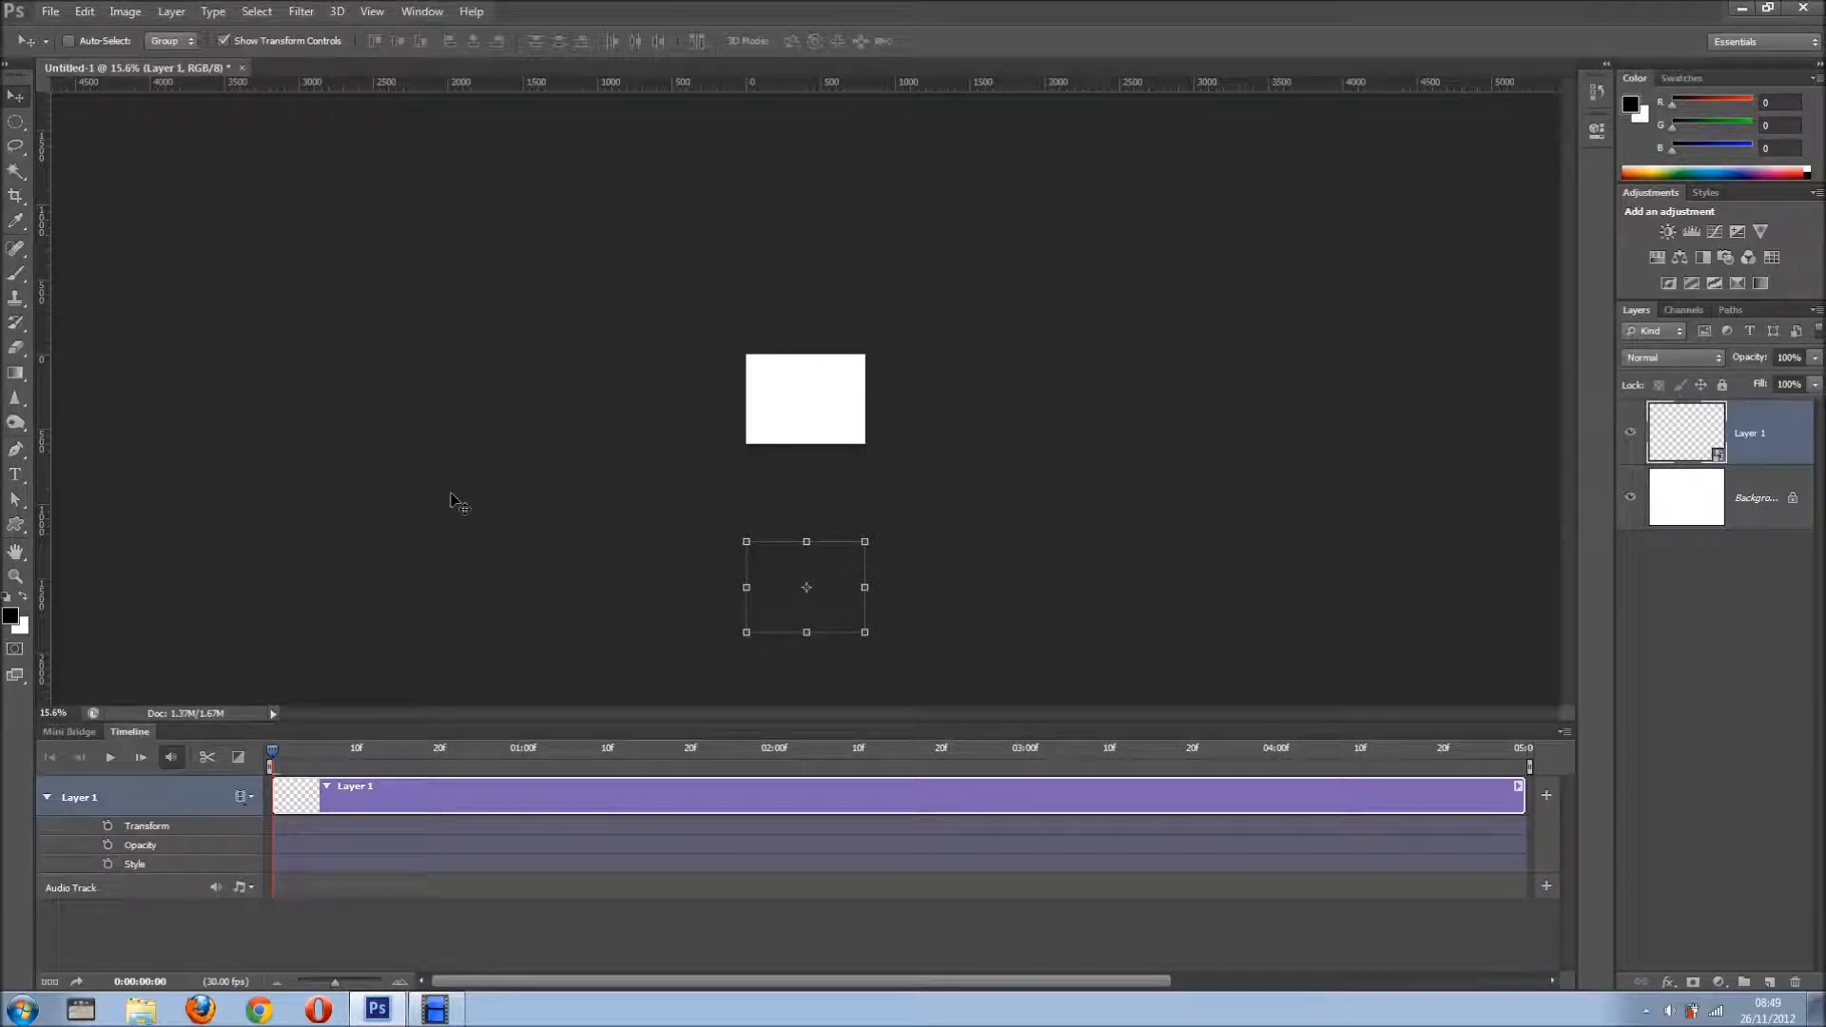
pyautogui.click(107, 827)
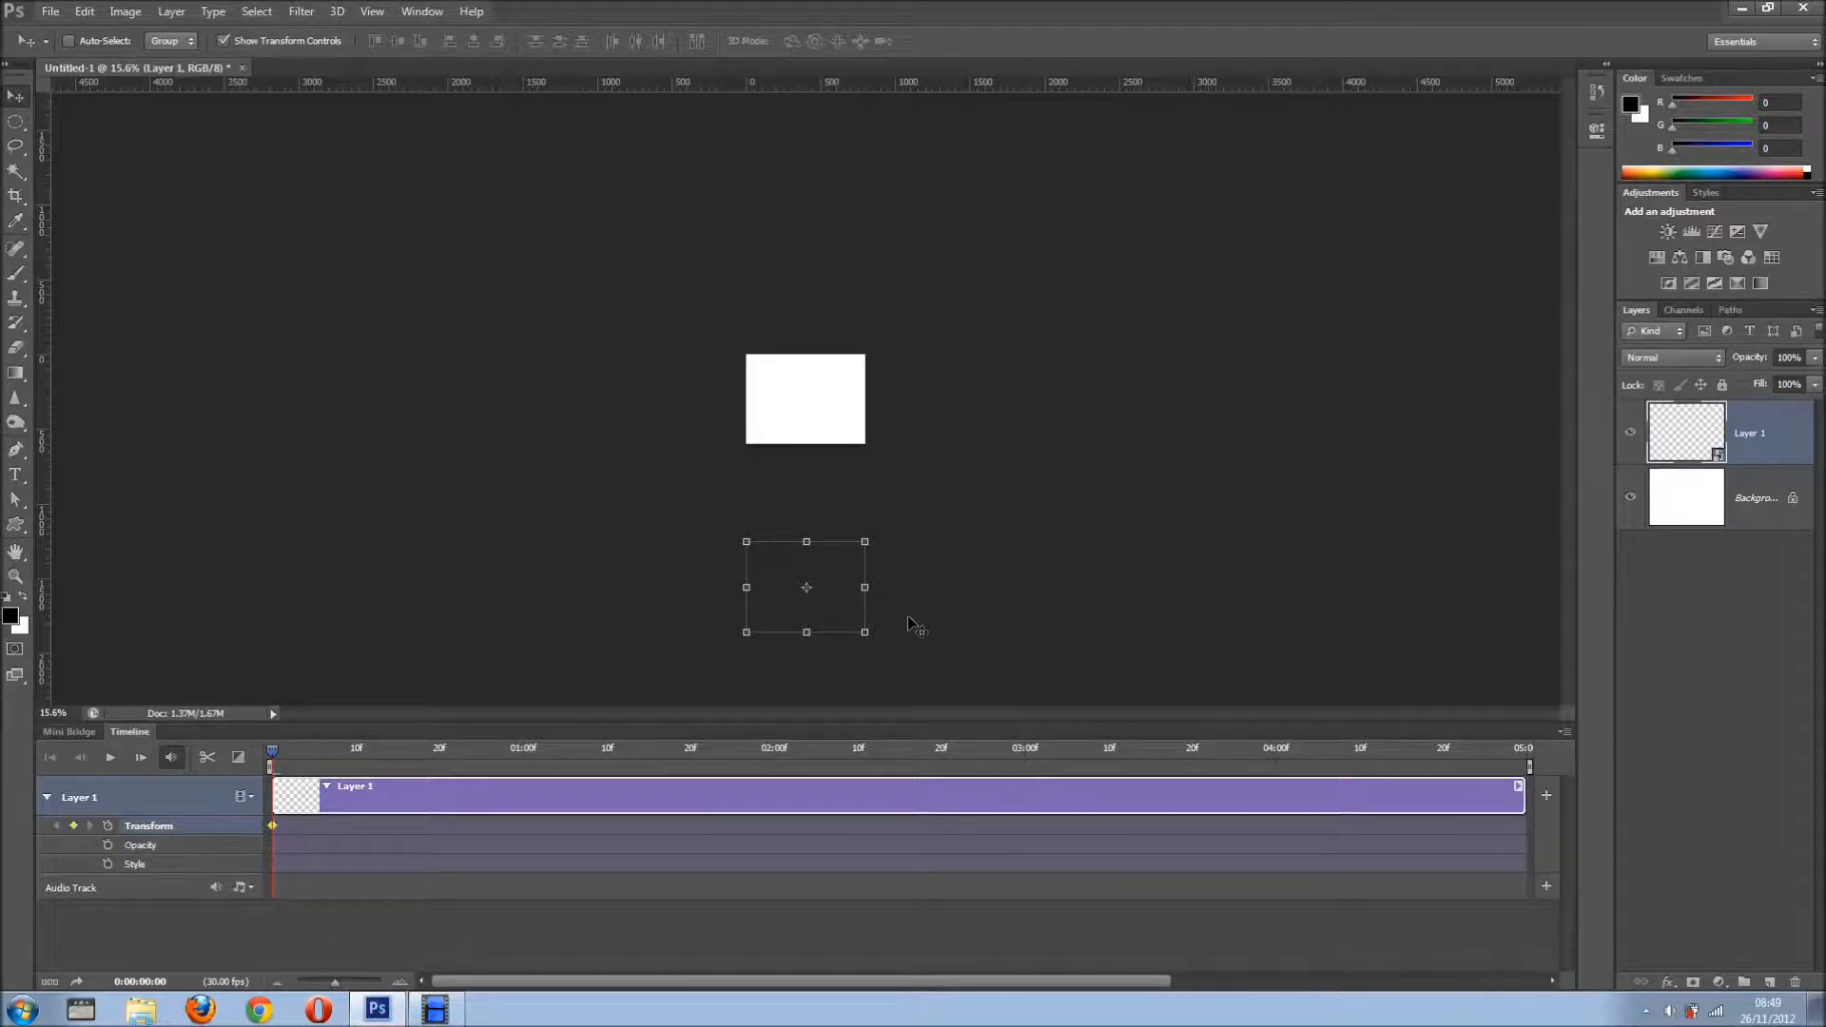
pyautogui.moveTo(908, 618); pyautogui.dragTo(910, 431)
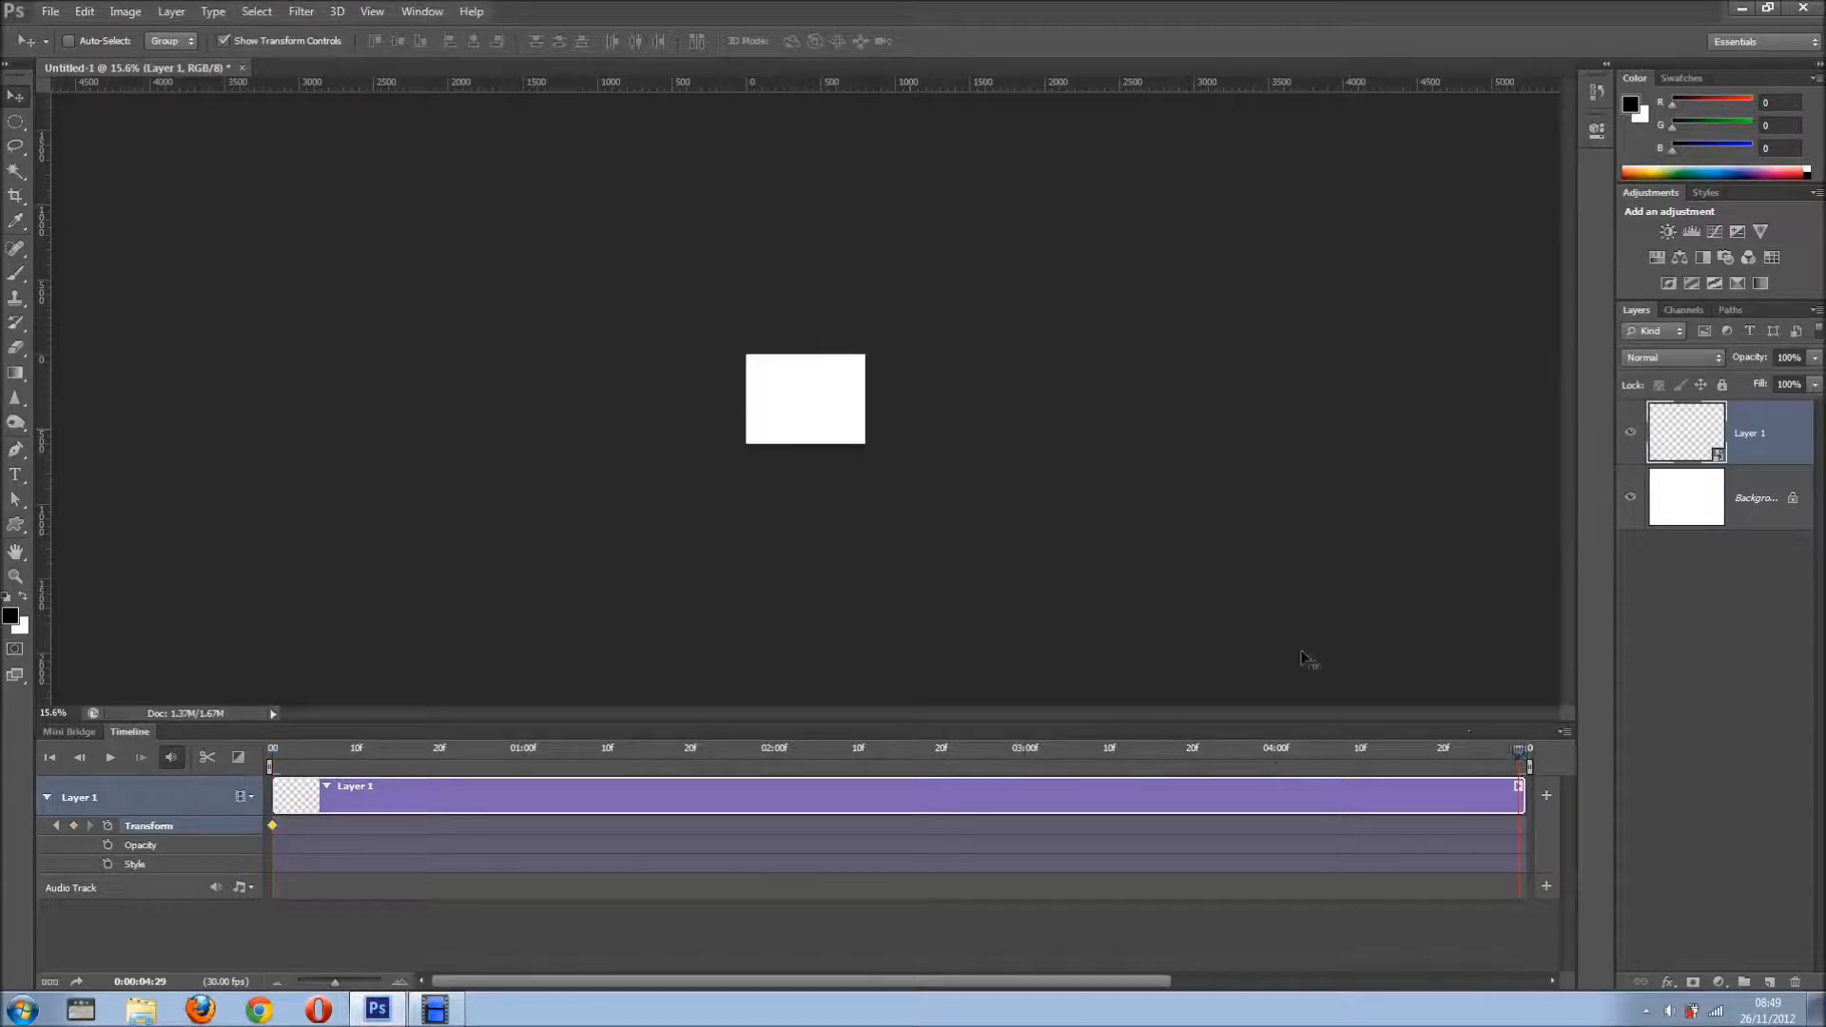
# At the last frame, move Layer 1 straight down until its clouds cover the canvas
pyautogui.scroll(-1, 975, 398)
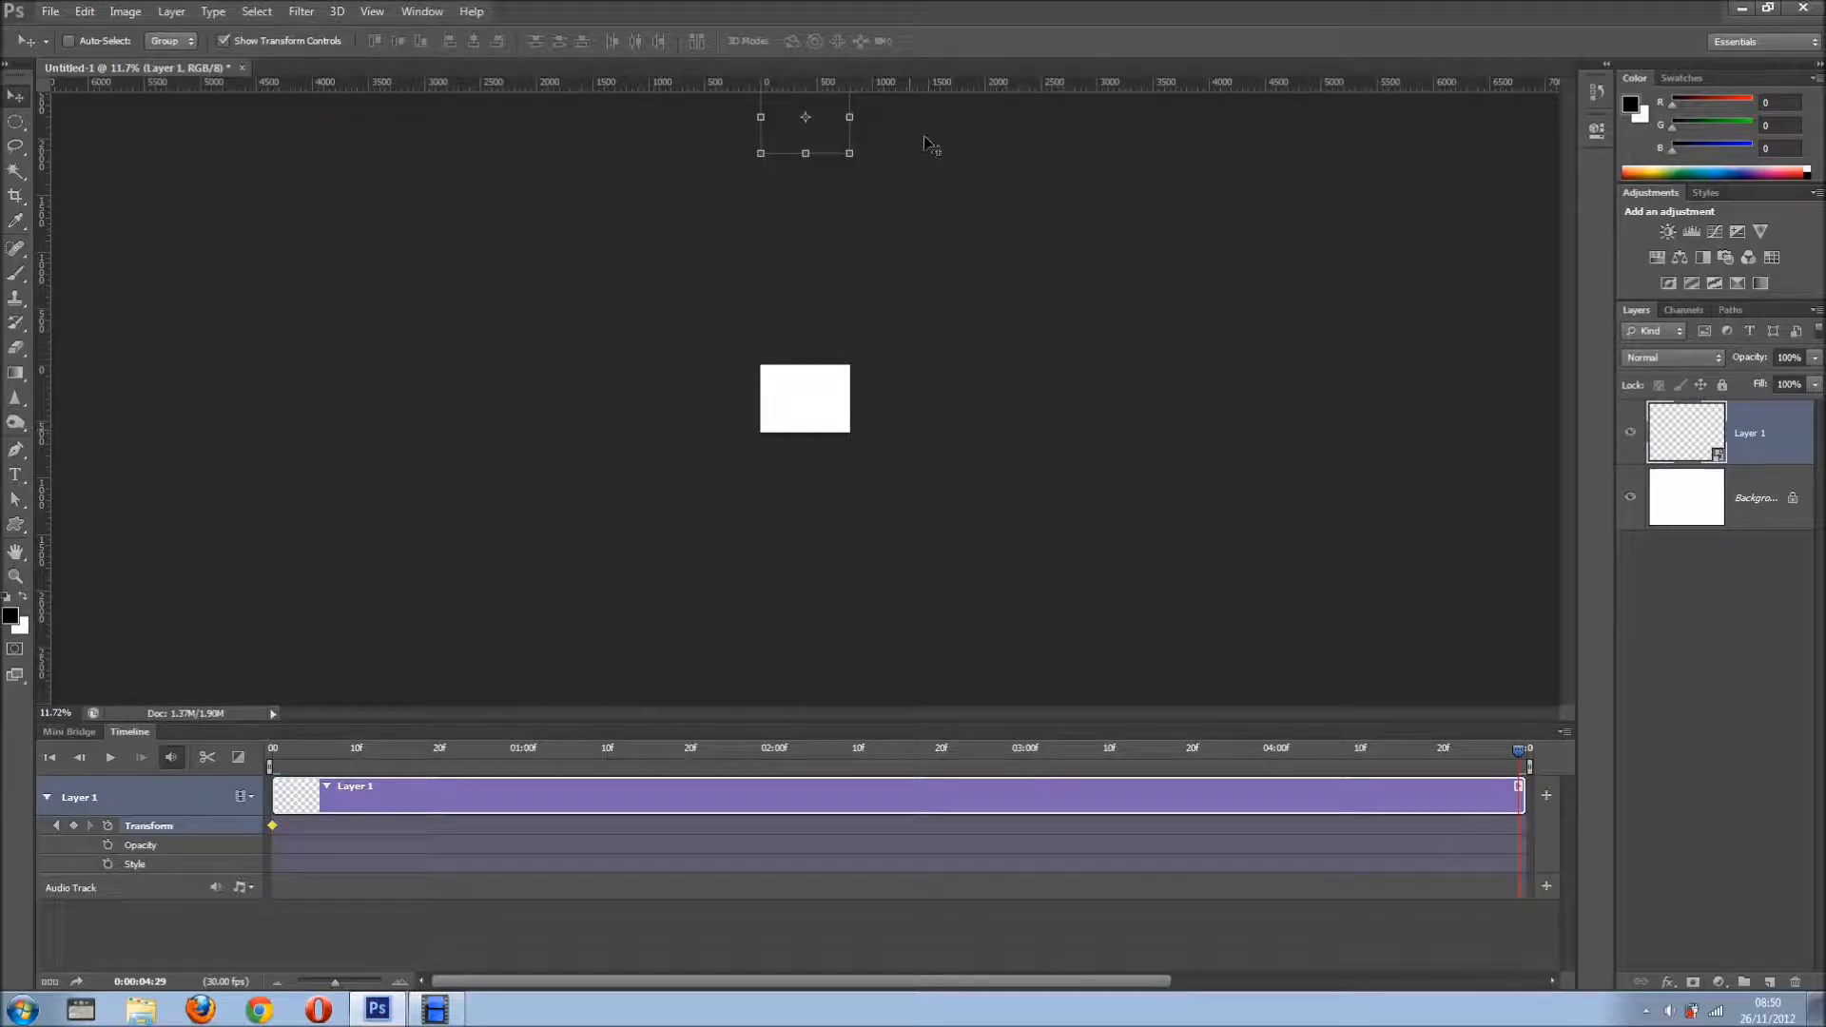
pyautogui.moveTo(922, 341); pyautogui.dragTo(920, 426)
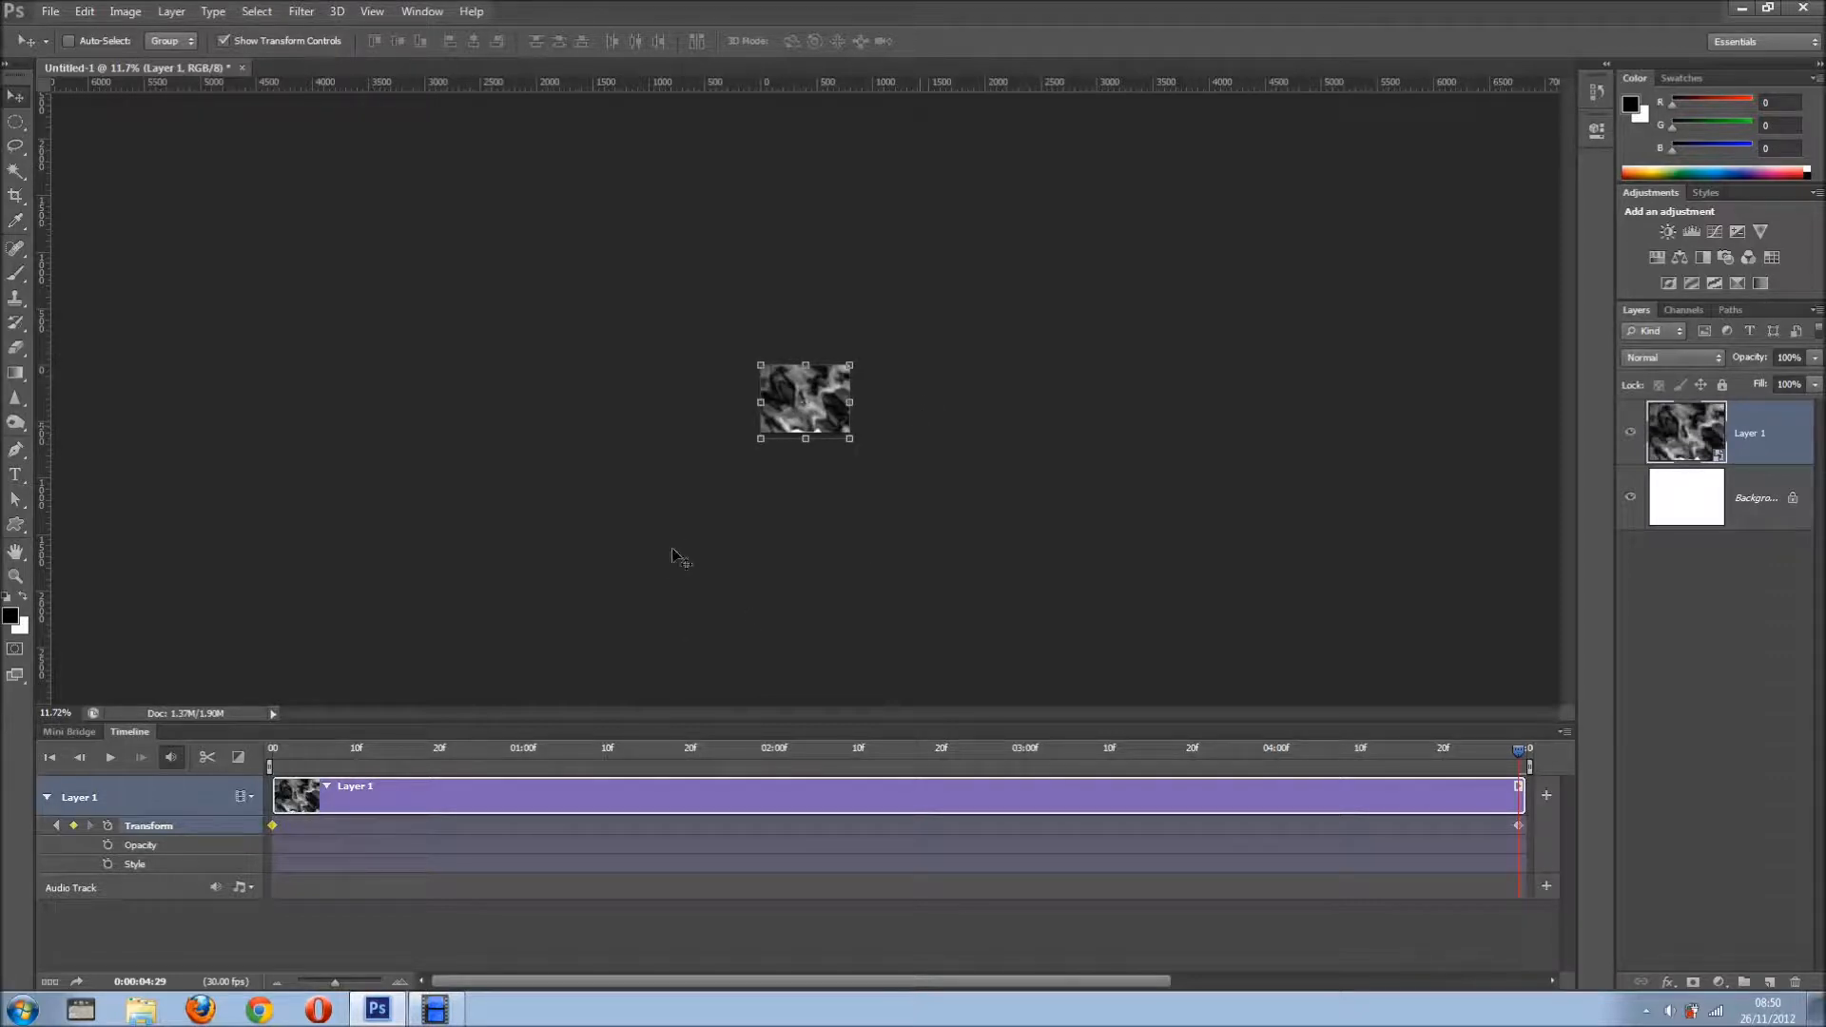
# Play the timeline up close to check whether the moving clouds leave gaps along the canvas edges
pyautogui.click(115, 762)
pyautogui.scroll(10, 563, 494)
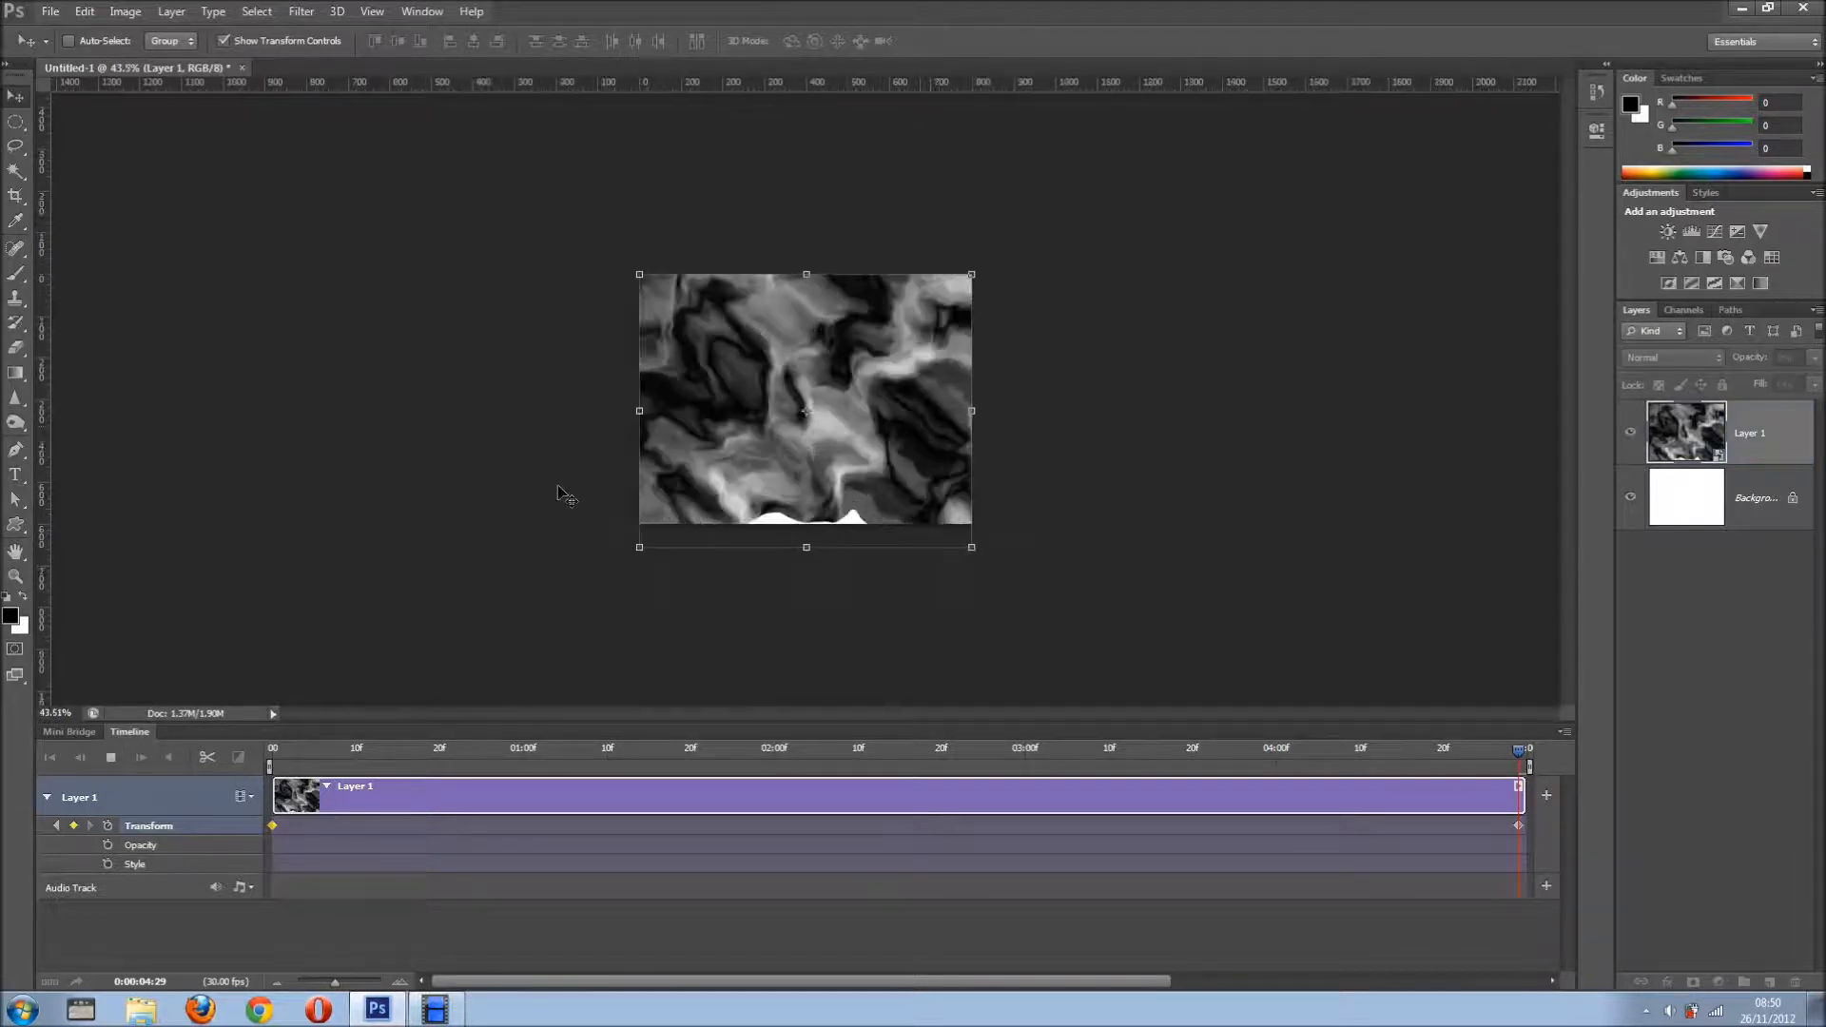
pyautogui.scroll(2, 562, 494)
pyautogui.scroll(3, 562, 494)
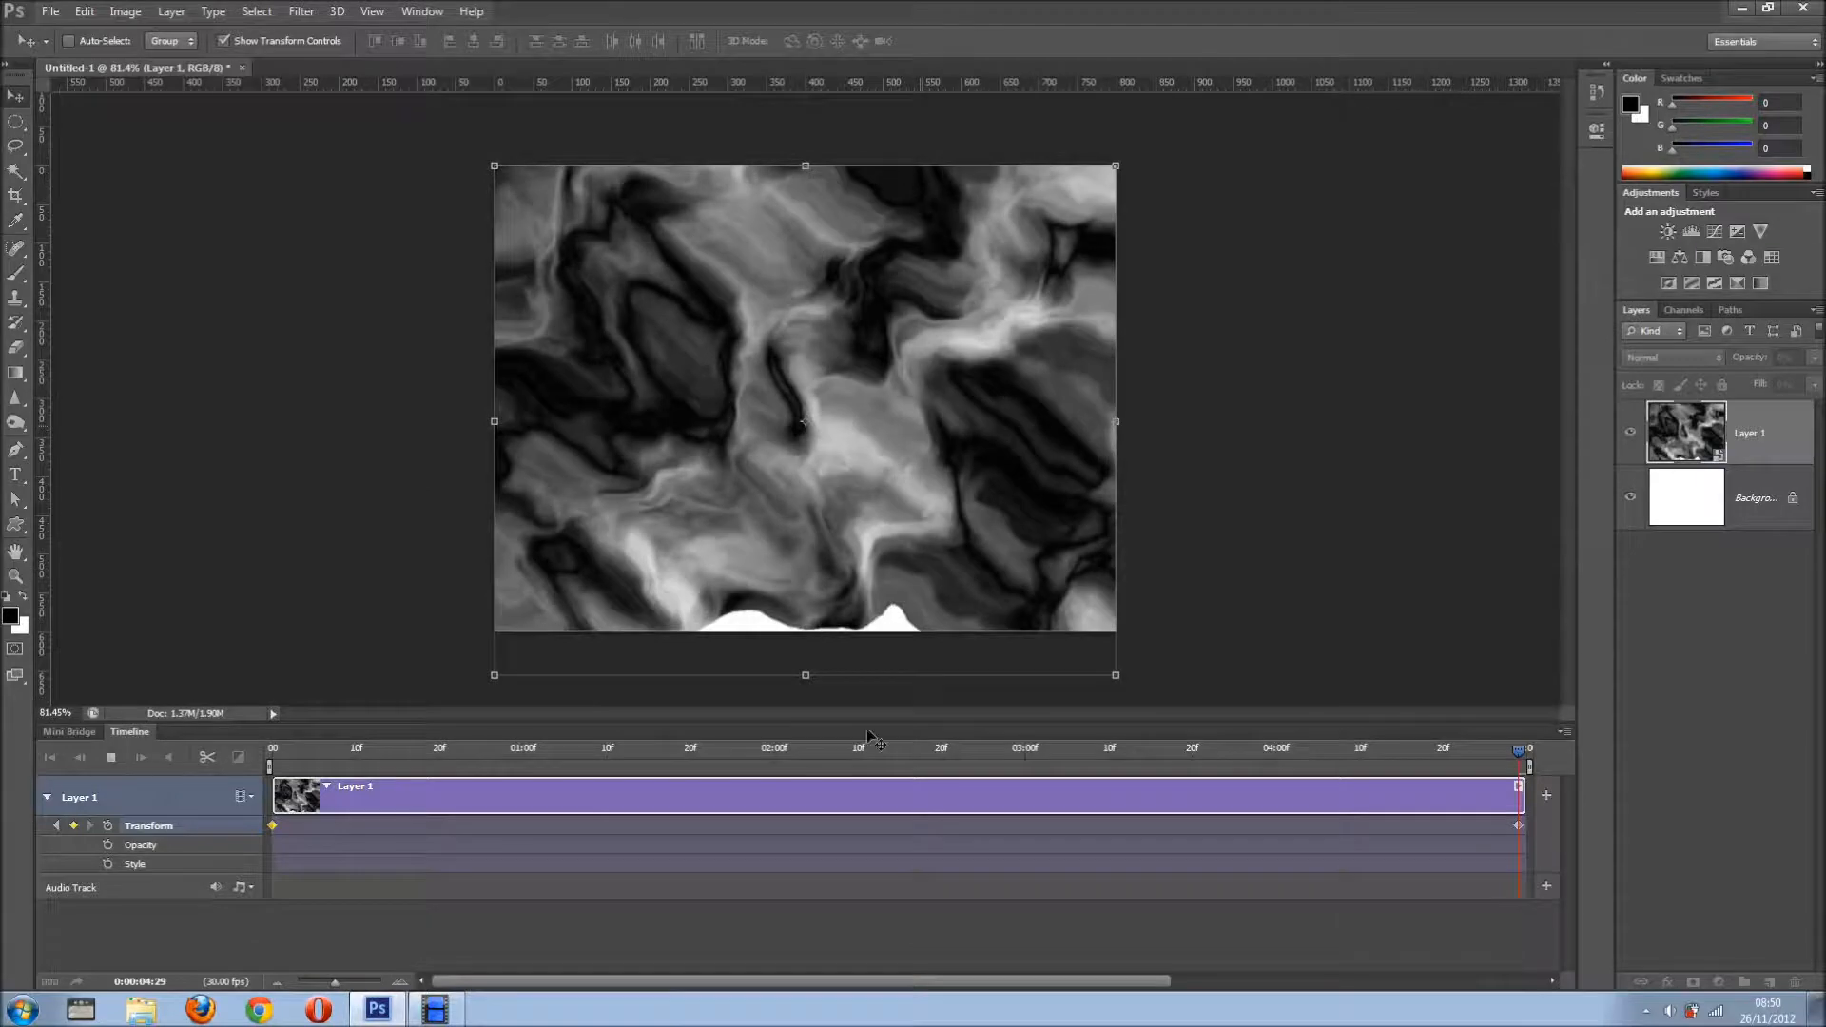
pyautogui.click(116, 758)
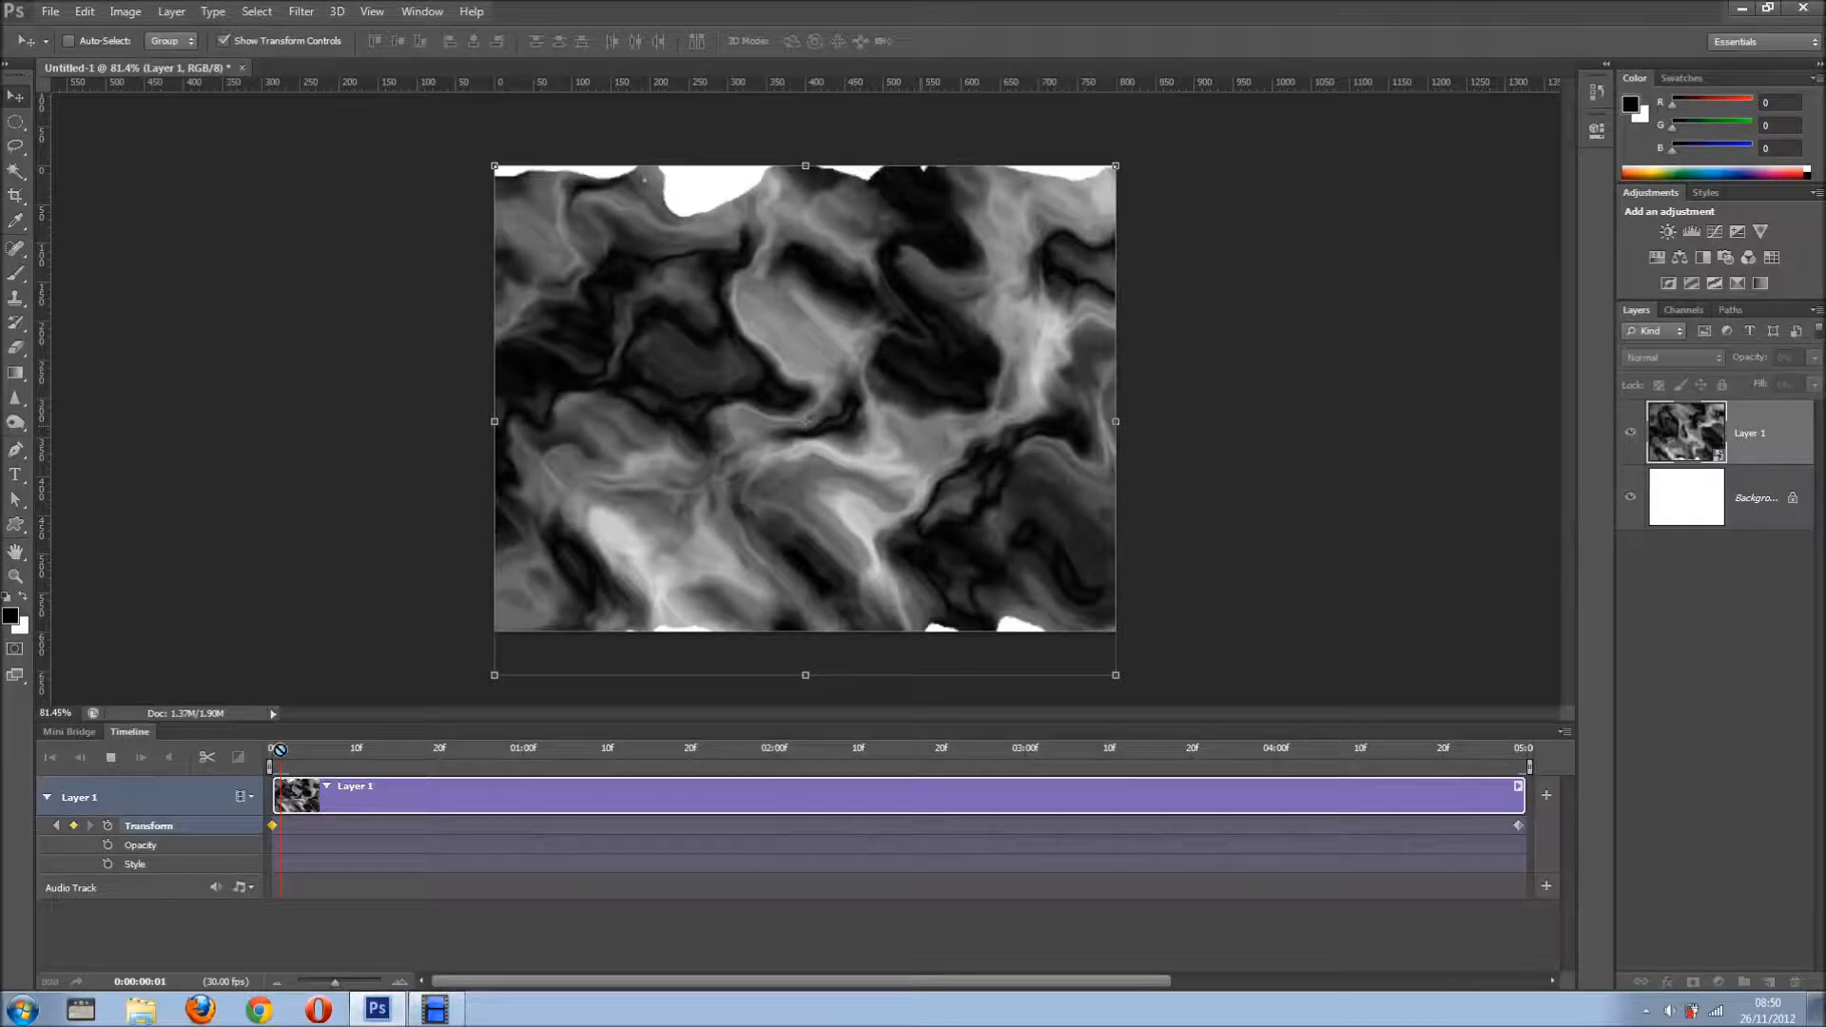
pyautogui.click(290, 755)
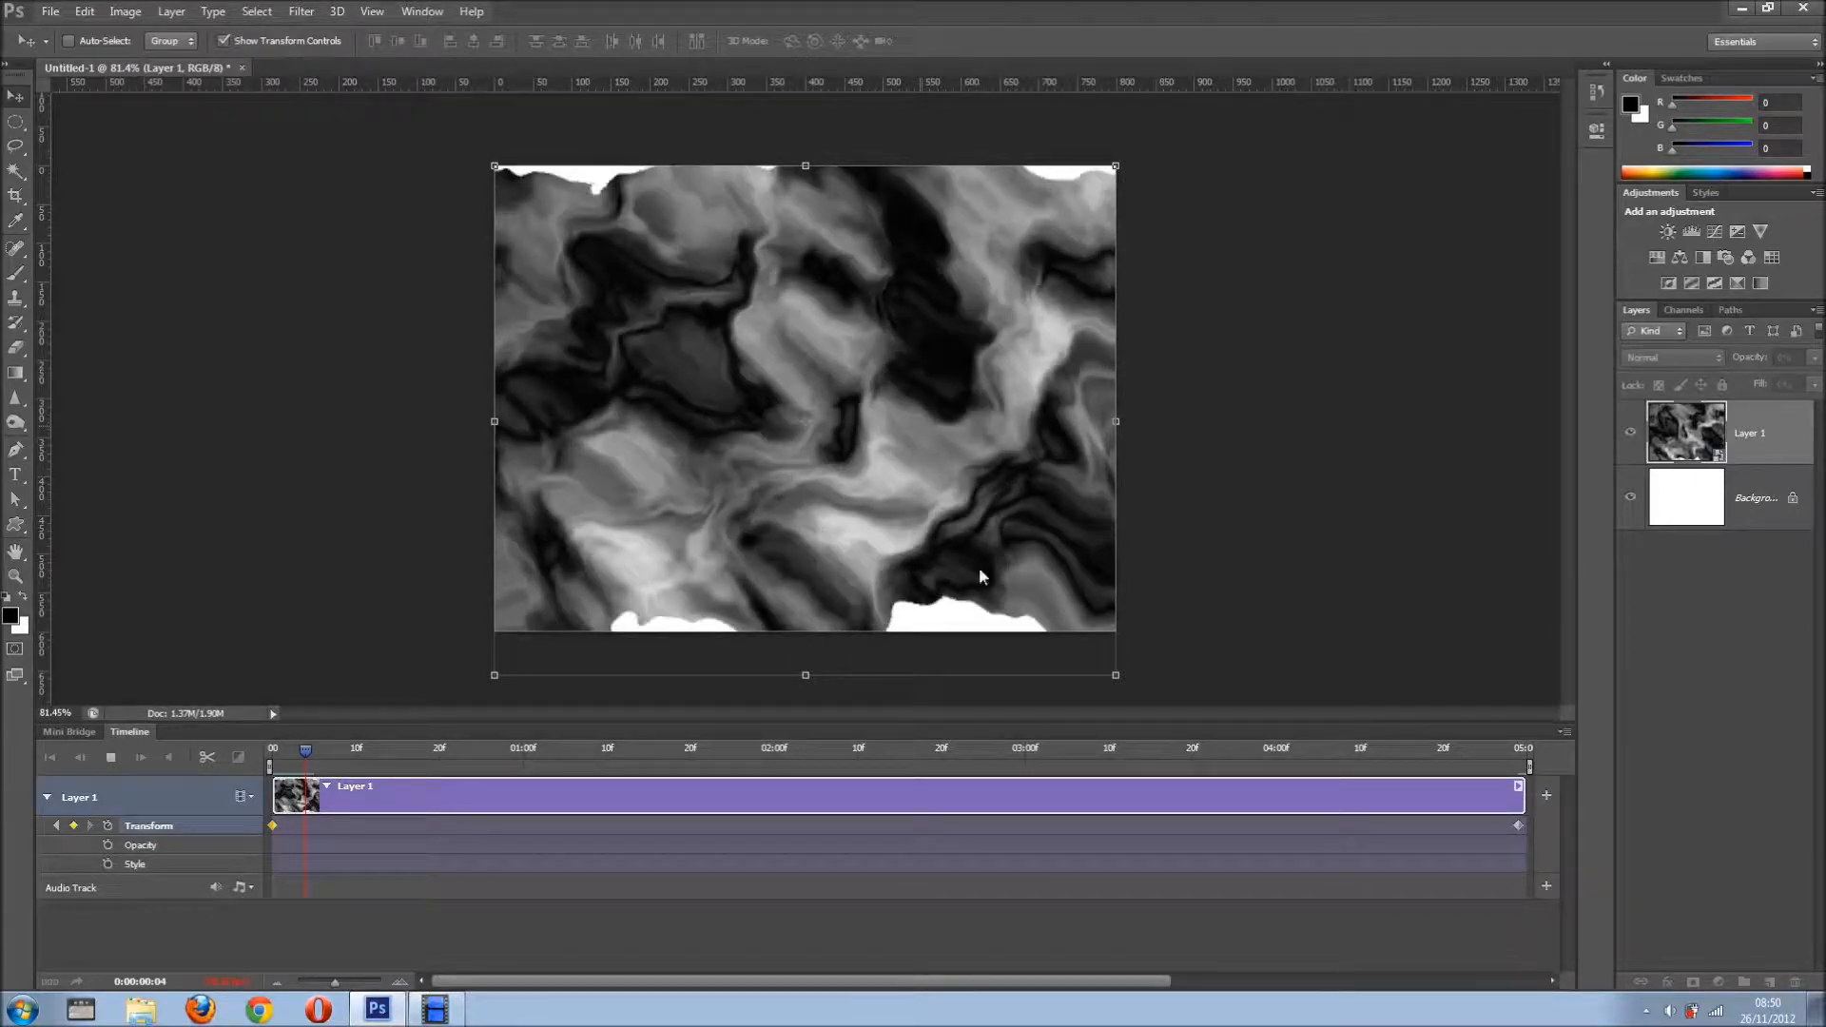
# At the first frame, scale Layer 1 to about 149% and reposition it so the clouds fill the whole canvas
pyautogui.moveTo(305, 751); pyautogui.dragTo(274, 756)
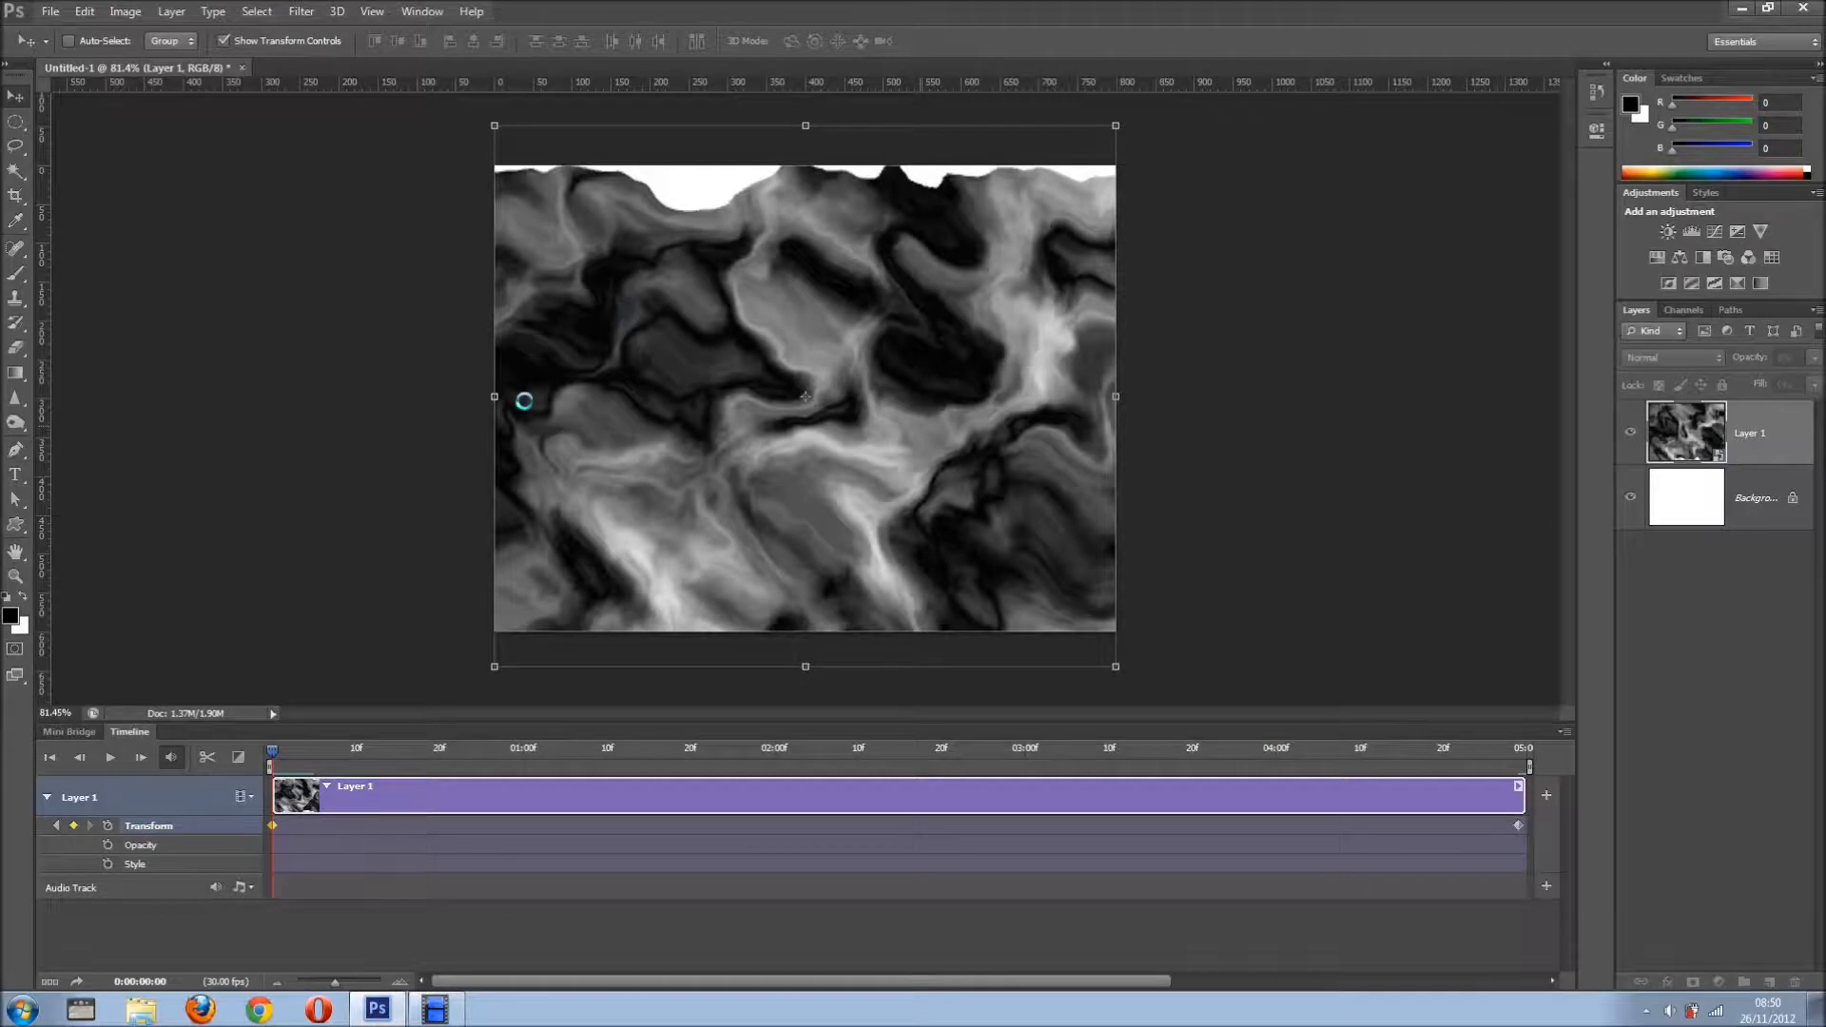
pyautogui.scroll(-4, 524, 400)
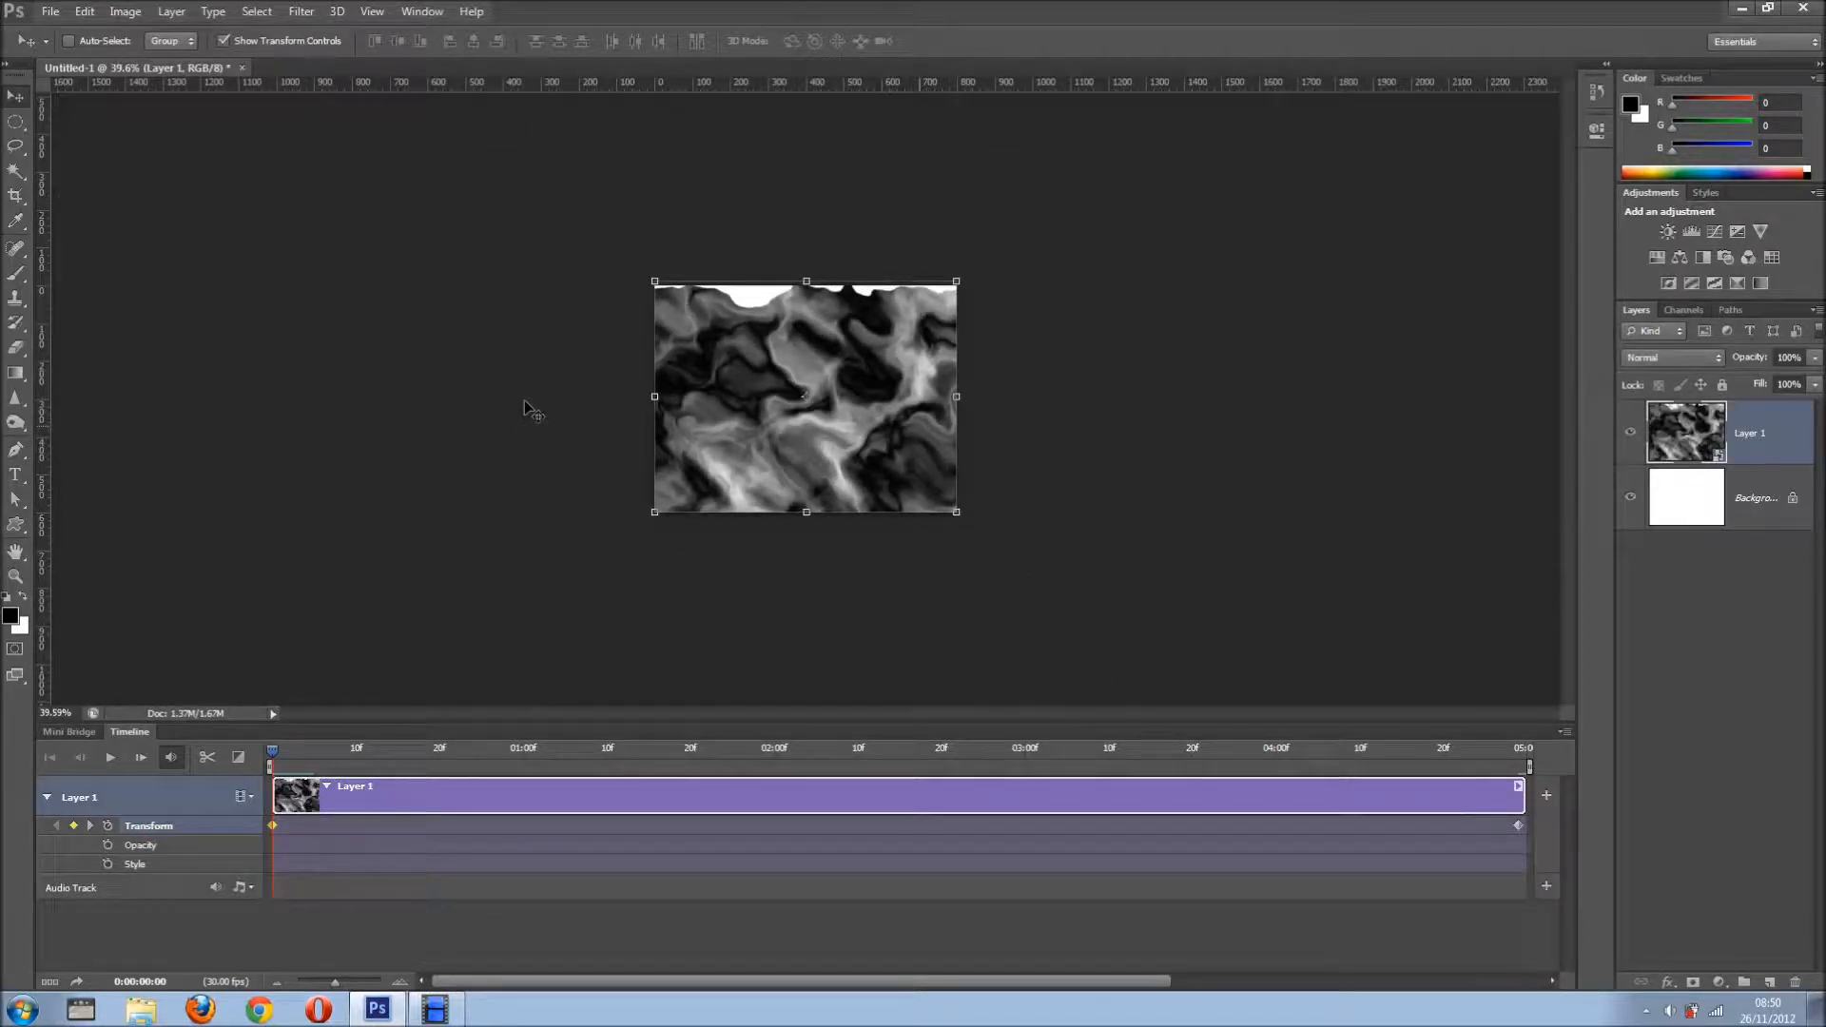
pyautogui.hotkey('ctrl', 't')
pyautogui.scroll(-2, 958, 419)
pyautogui.scroll(-1, 959, 424)
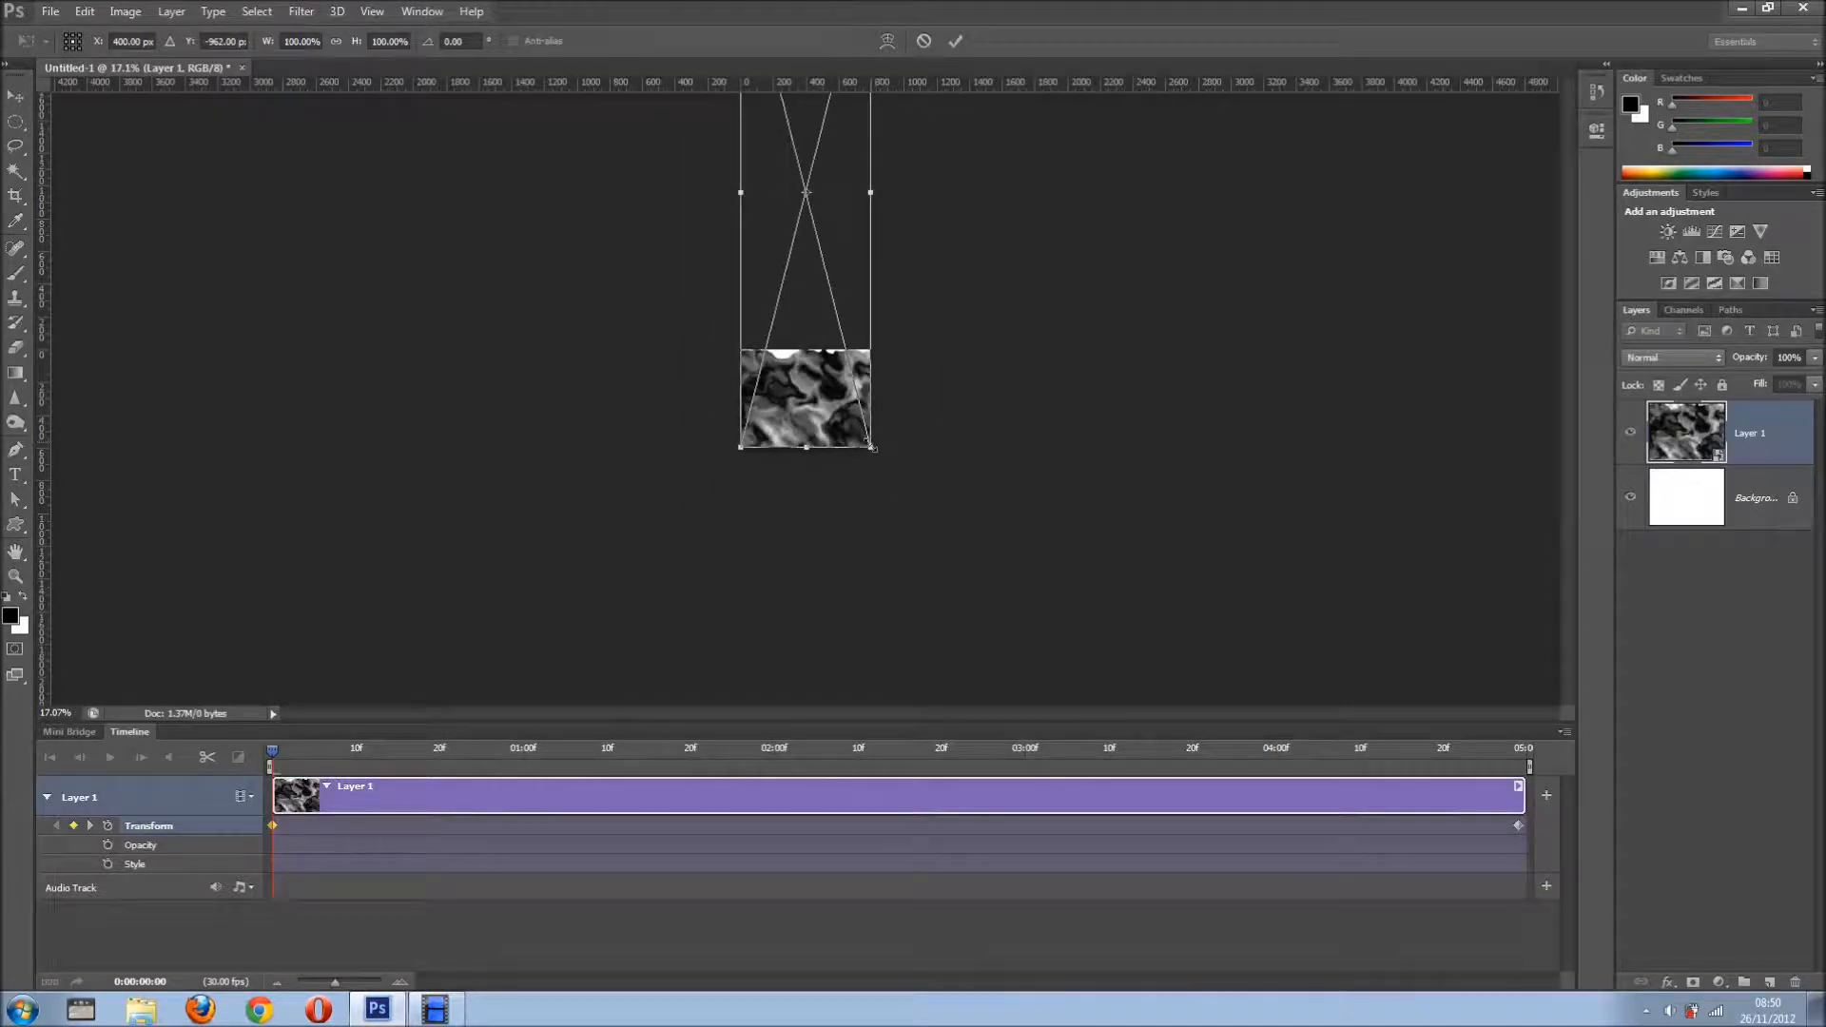
pyautogui.moveTo(871, 447); pyautogui.dragTo(965, 522)
pyautogui.moveTo(828, 497); pyautogui.dragTo(933, 481)
pyautogui.moveTo(831, 422); pyautogui.dragTo(831, 415)
pyautogui.click(955, 41)
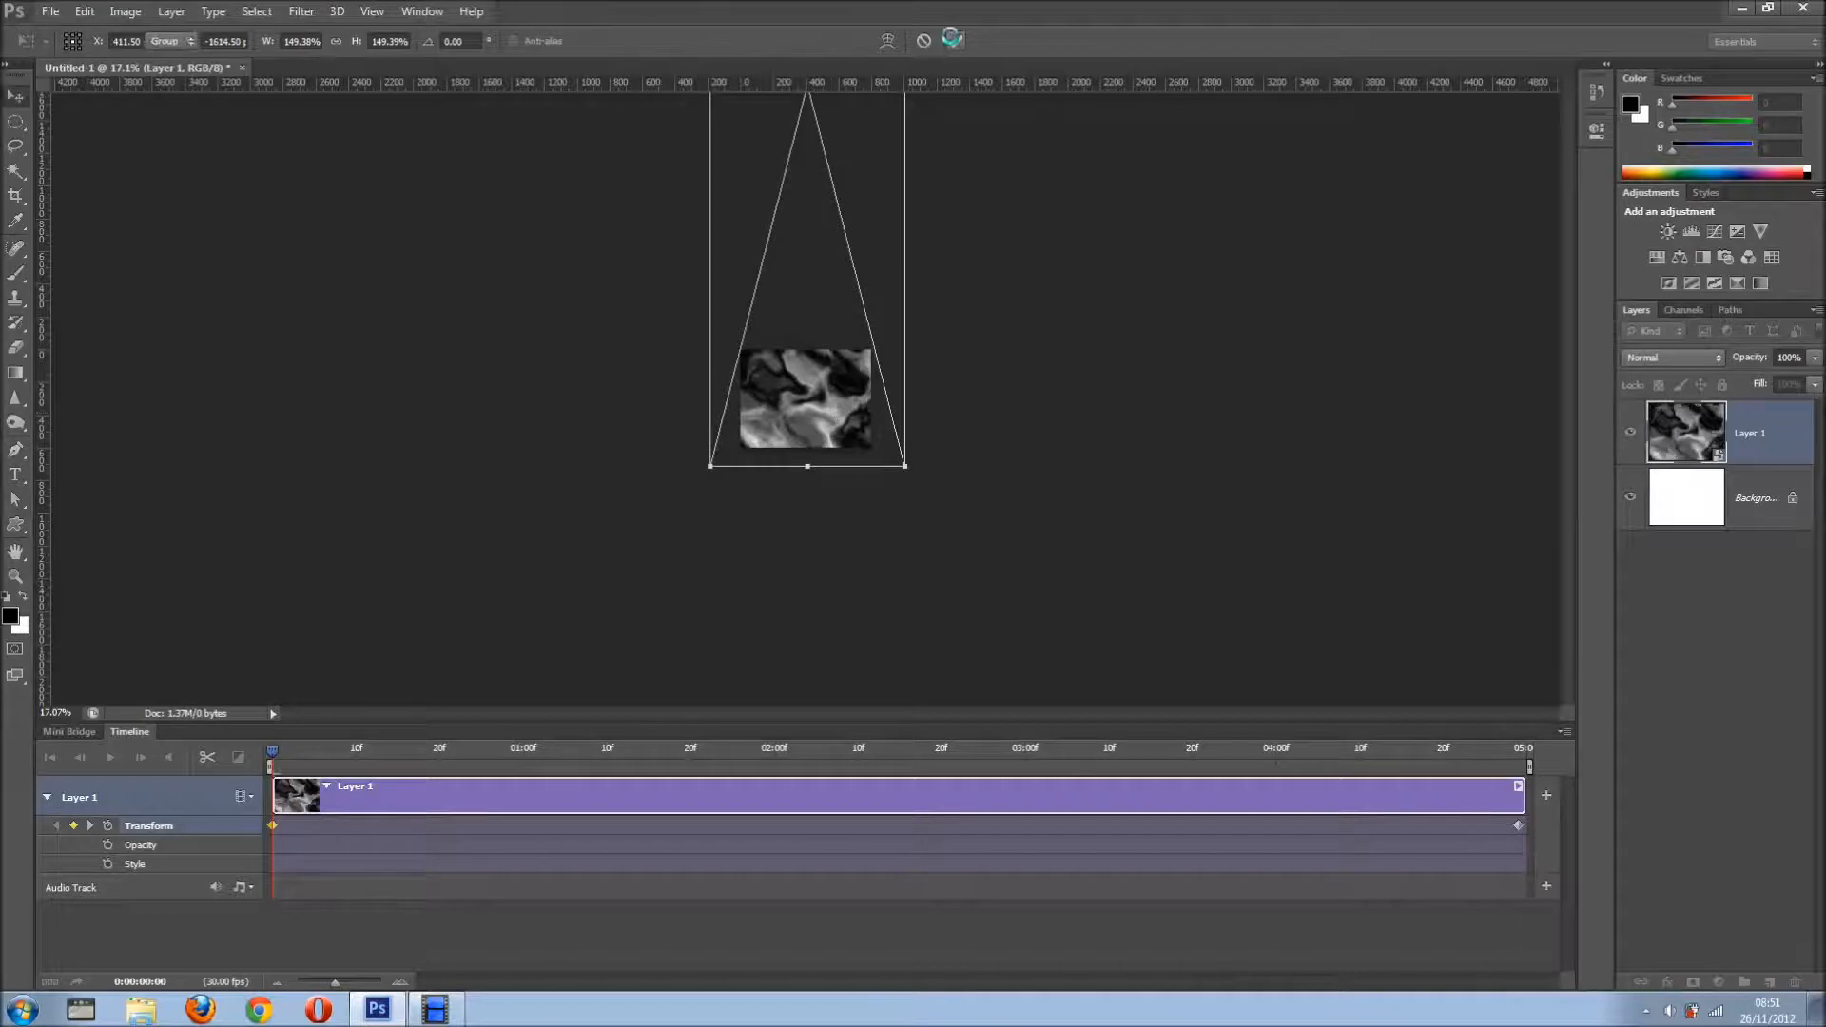
# At the last frame, 0:00:04:29, scale Layer 1 to about 130% and move it down so the clouds fill the canvas
pyautogui.click(1518, 744)
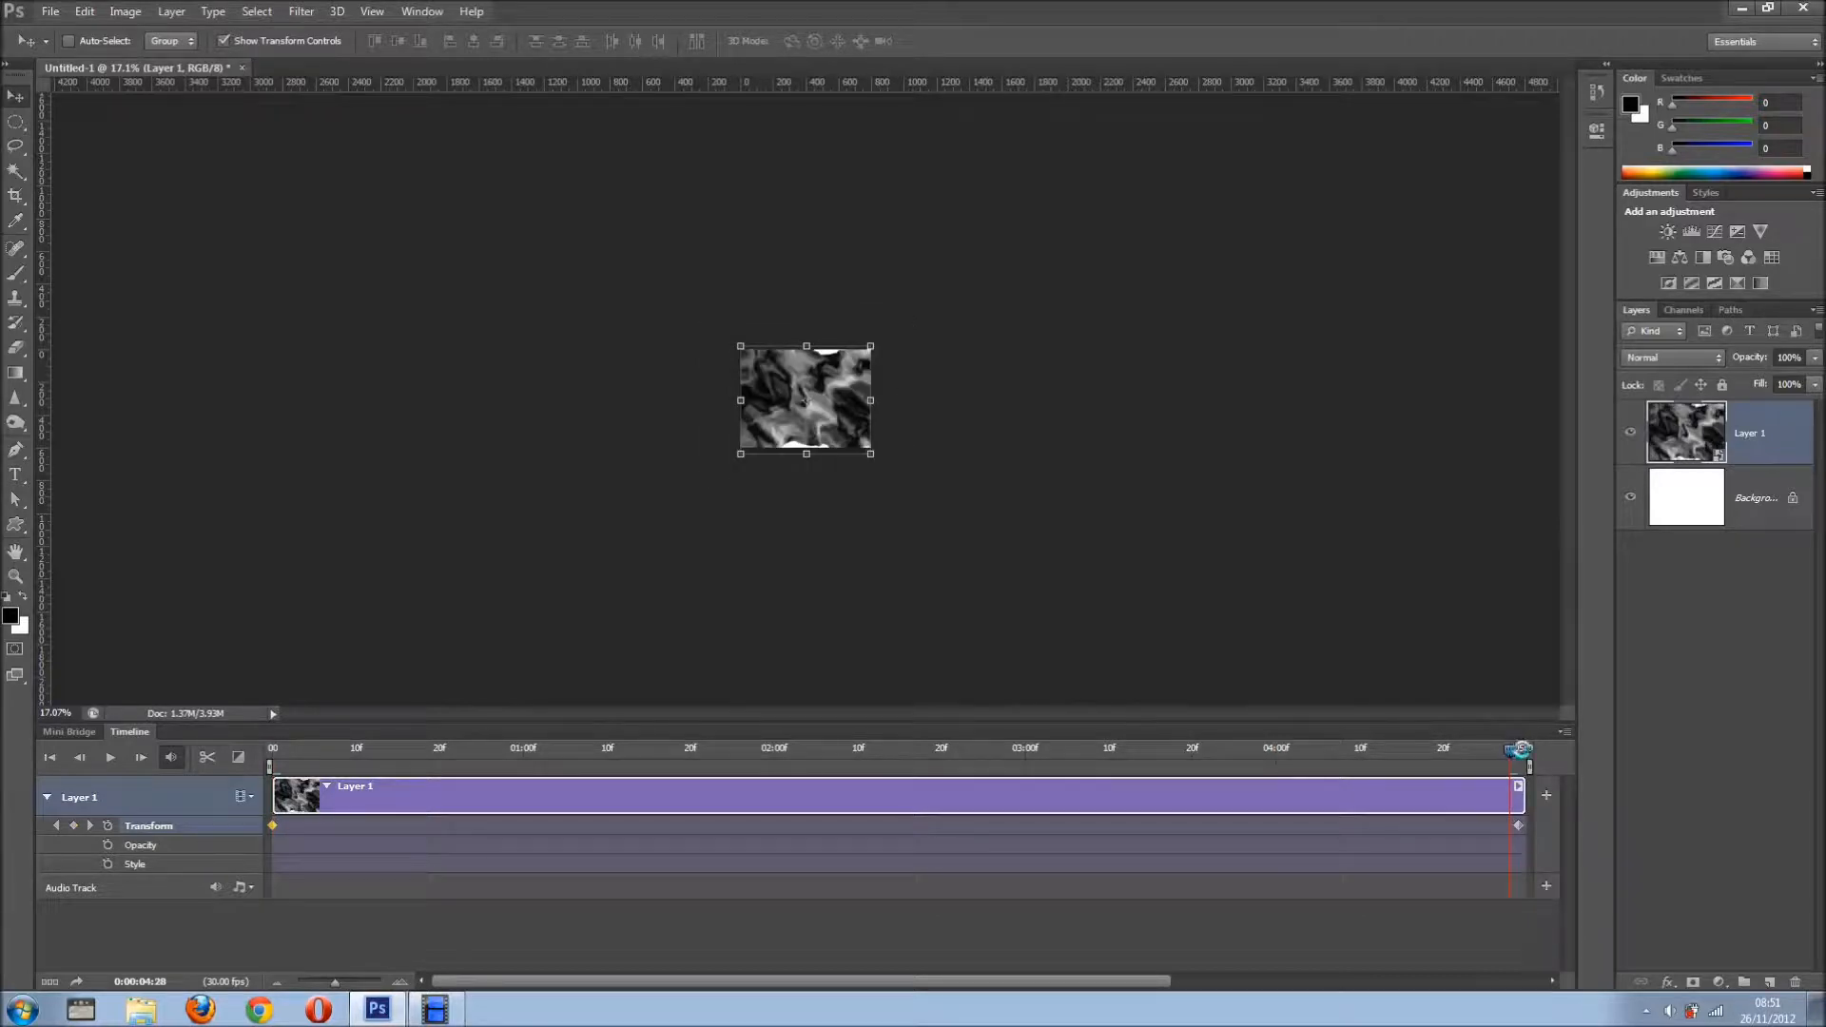
pyautogui.press('Left')
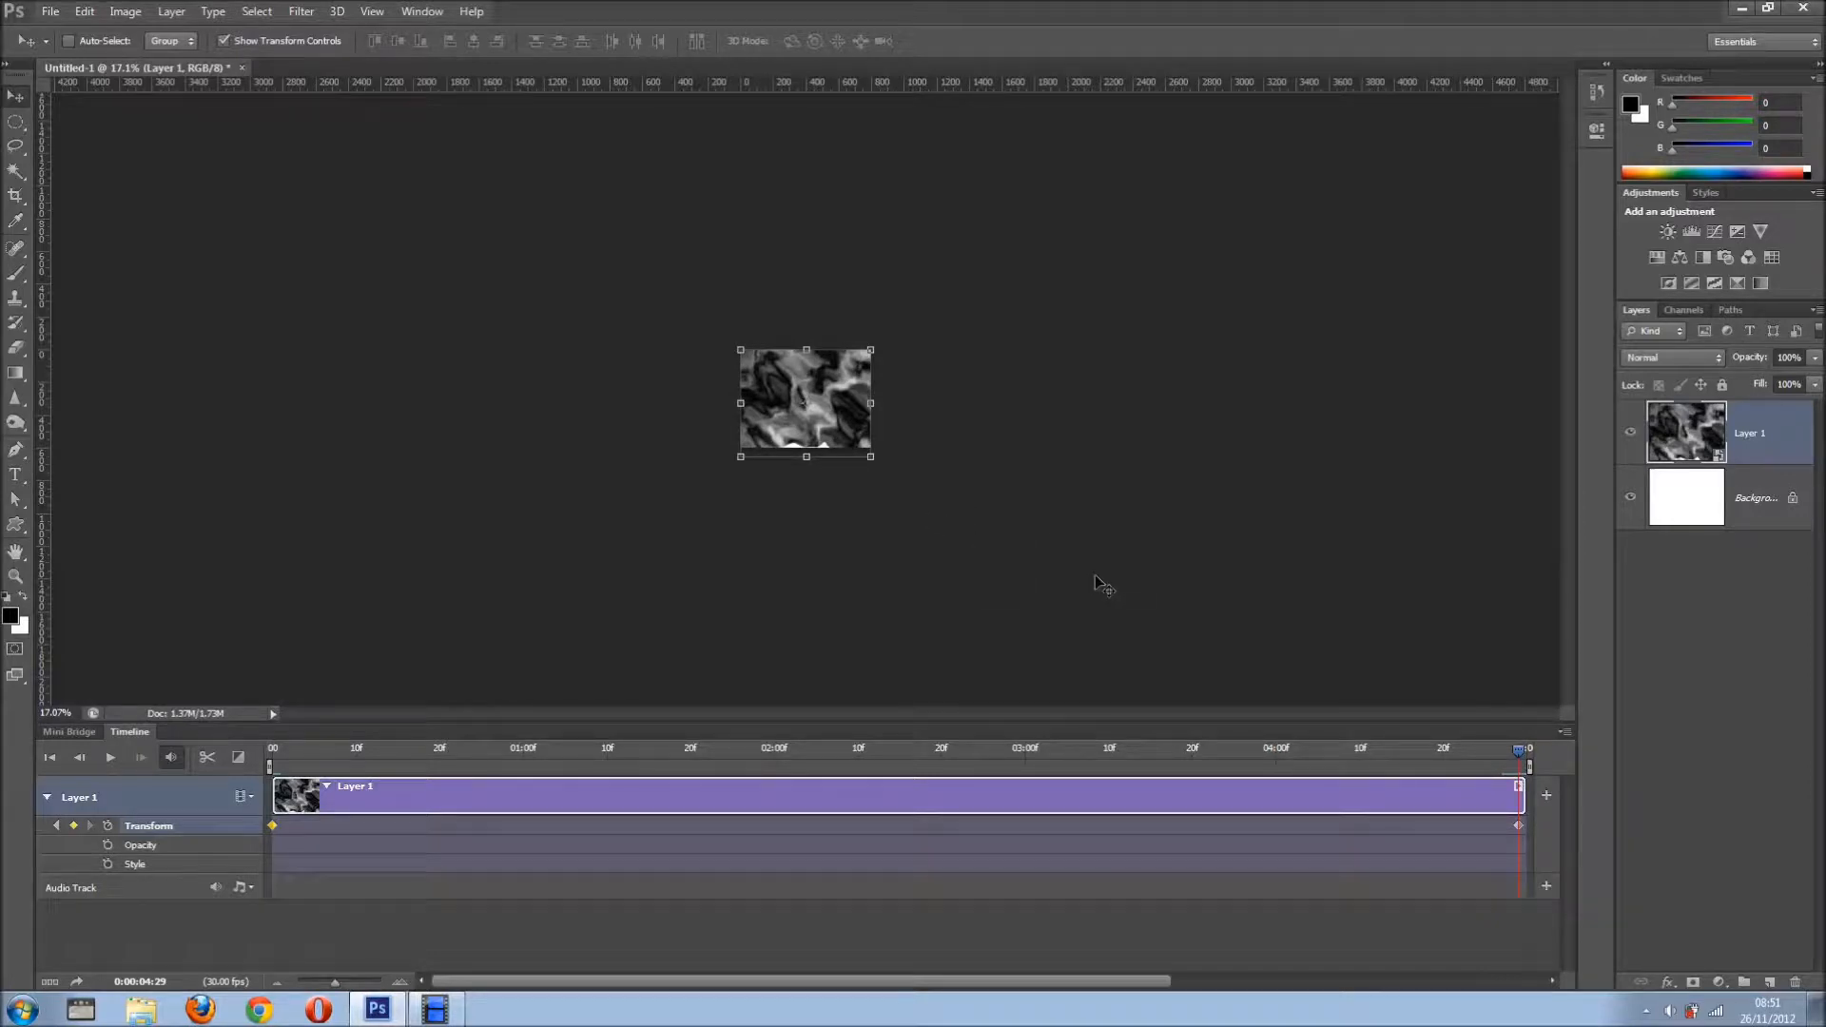
pyautogui.hotkey('ctrl', 't')
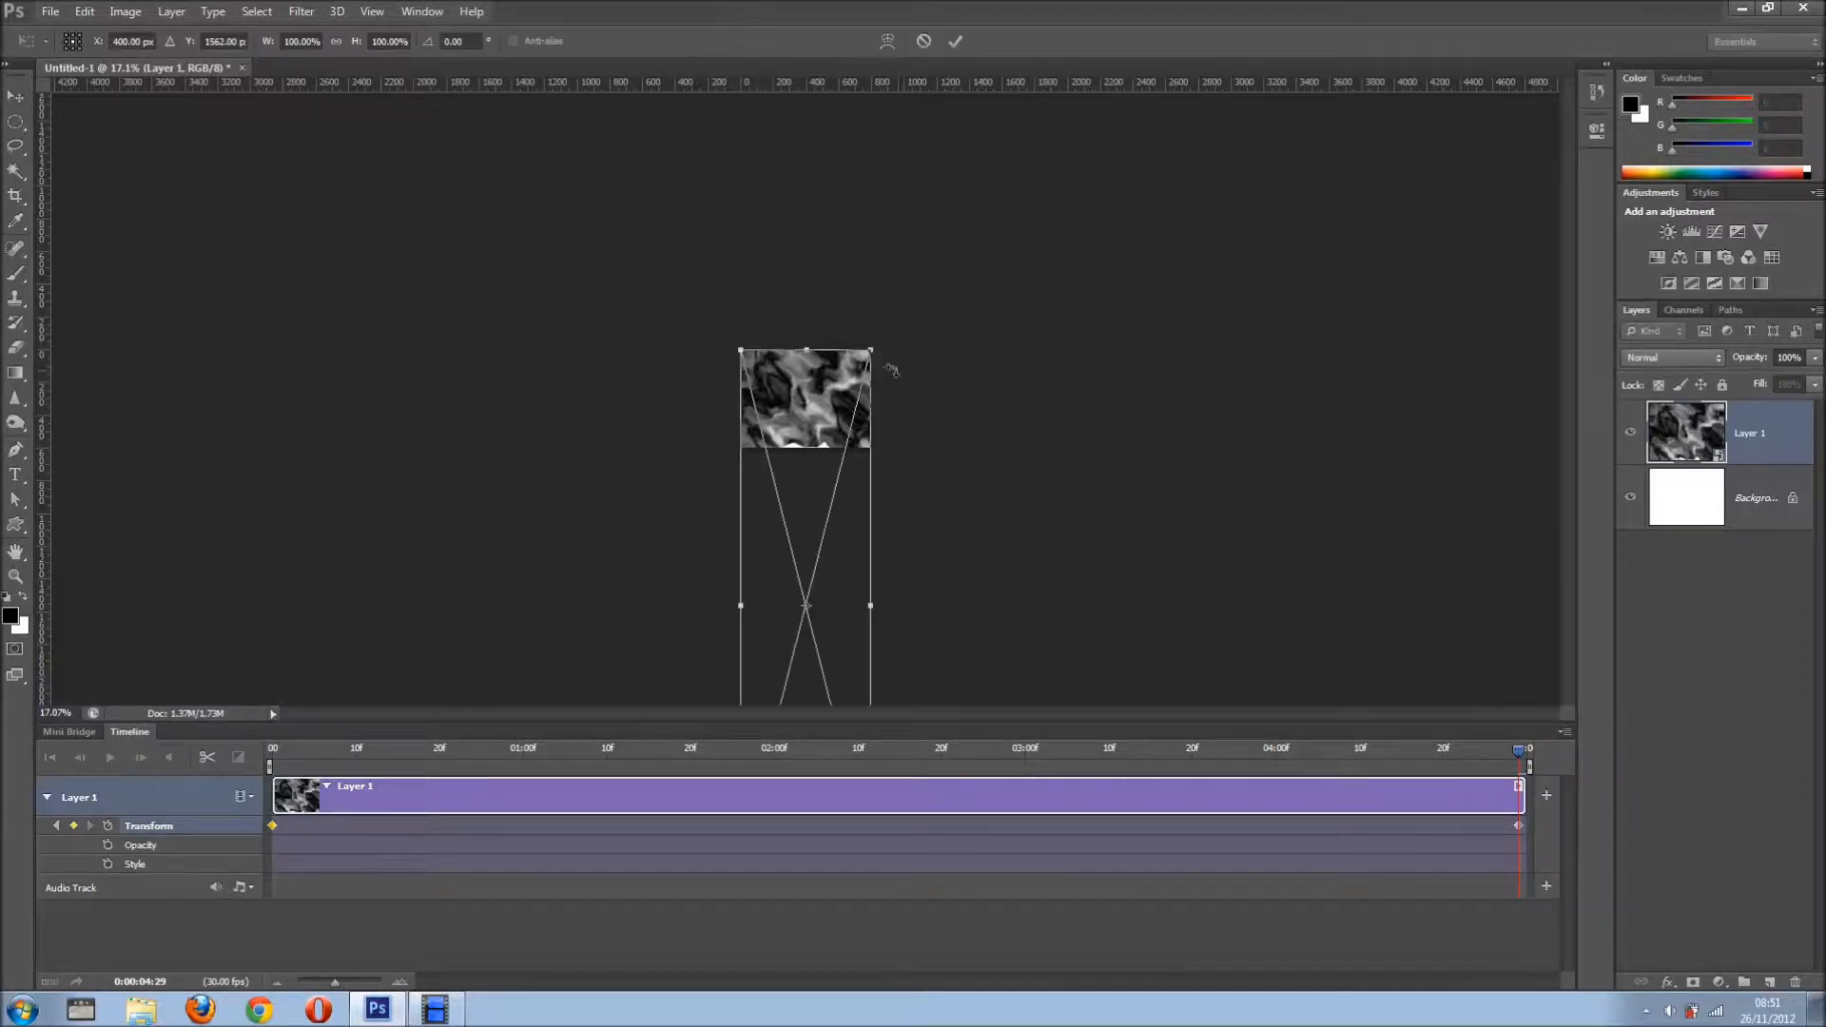
pyautogui.moveTo(872, 351); pyautogui.dragTo(938, 289)
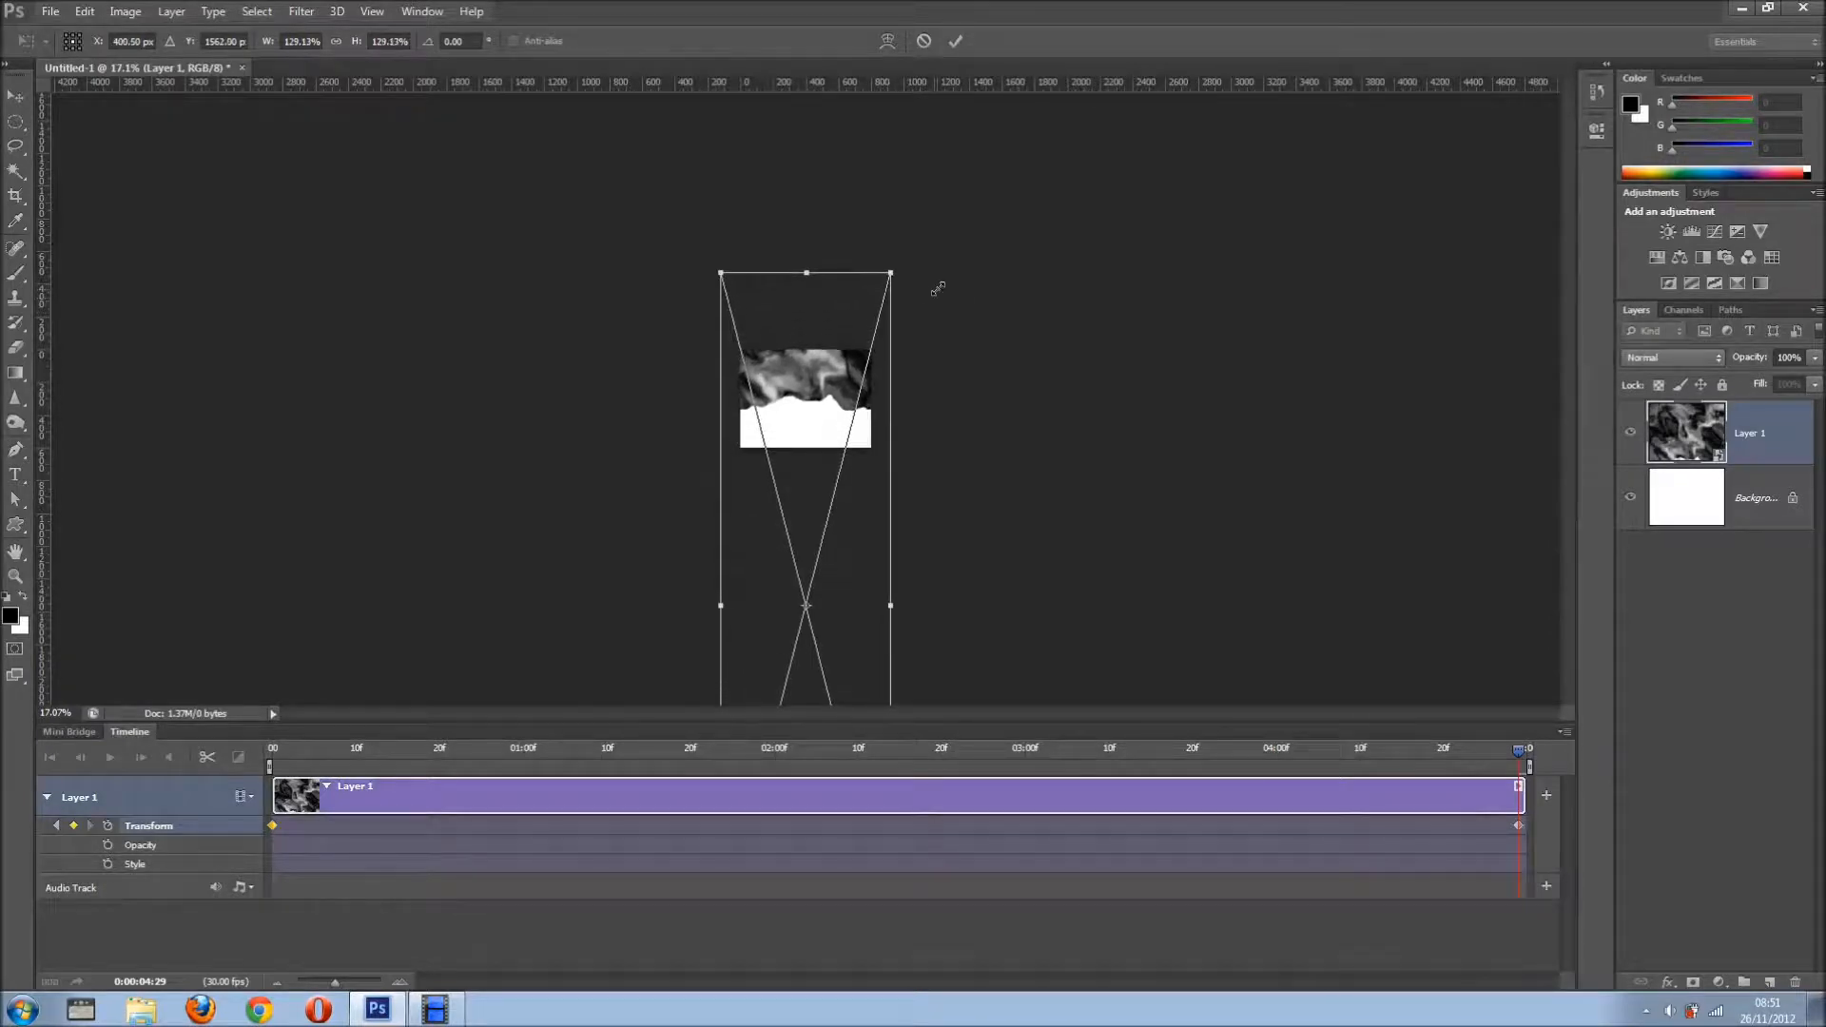
pyautogui.moveTo(823, 339); pyautogui.dragTo(821, 403)
pyautogui.moveTo(823, 412); pyautogui.dragTo(824, 415)
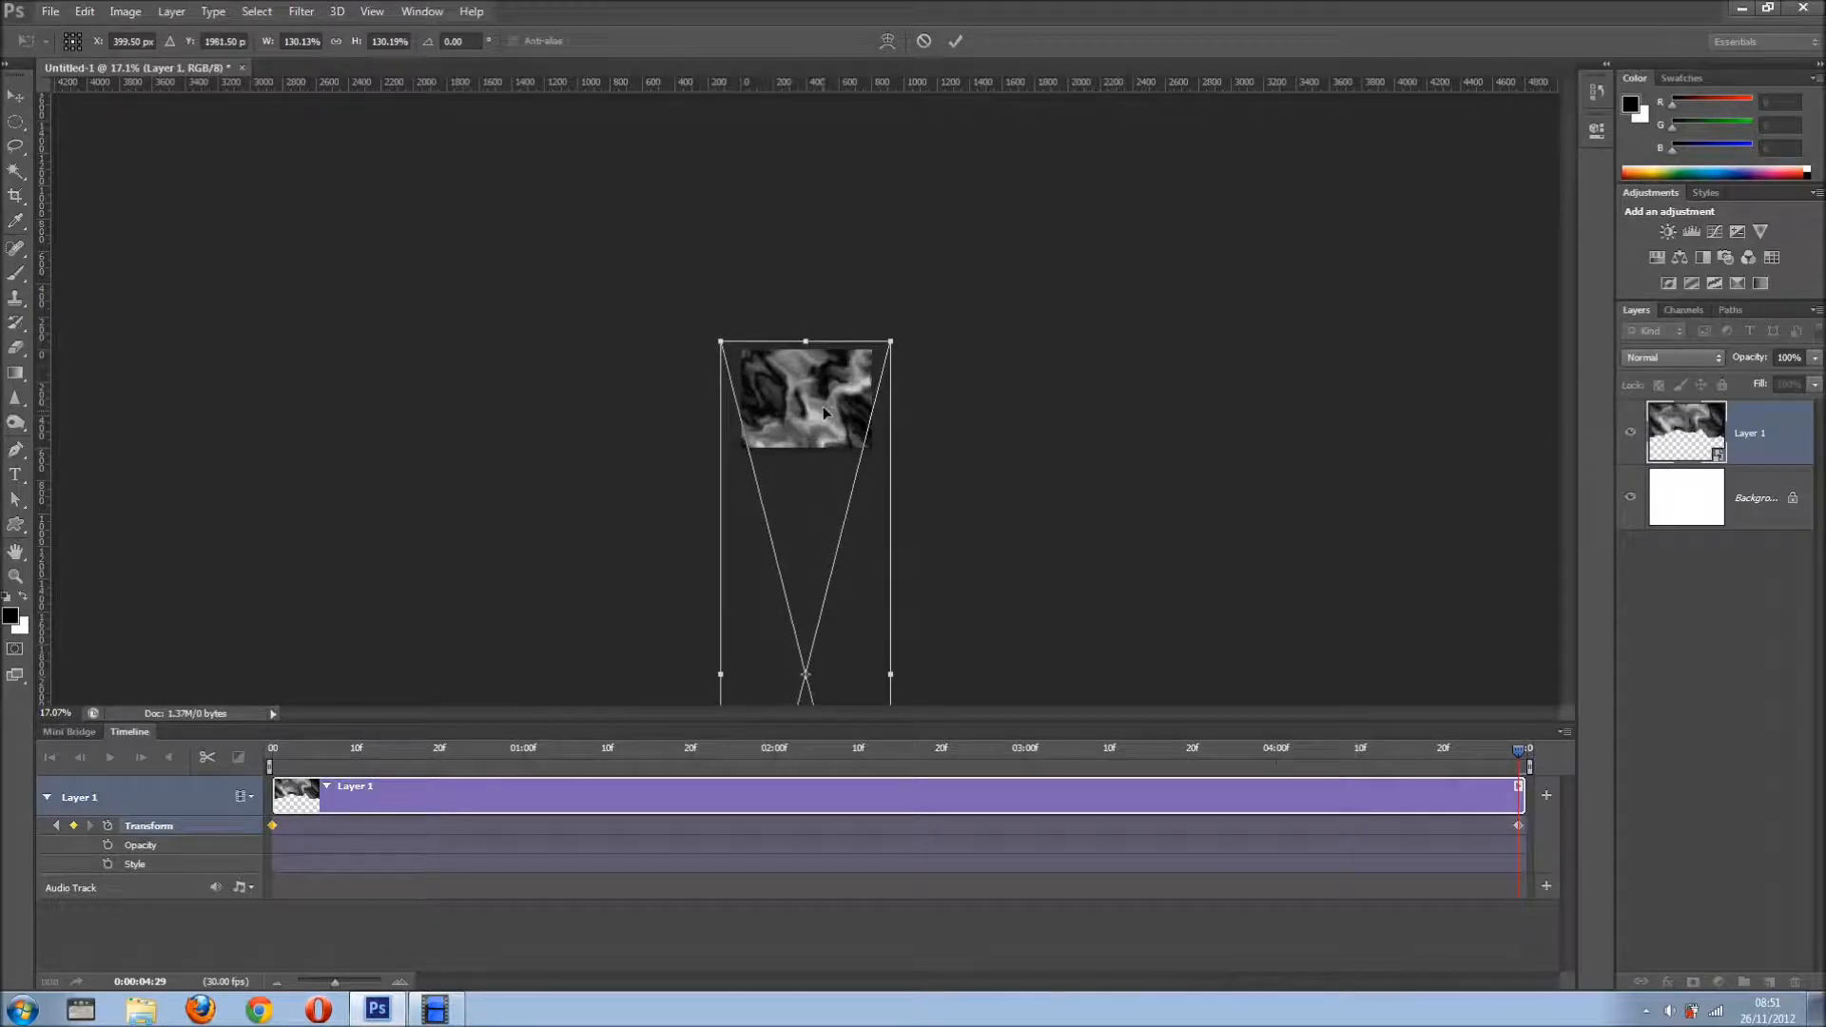
pyautogui.click(955, 40)
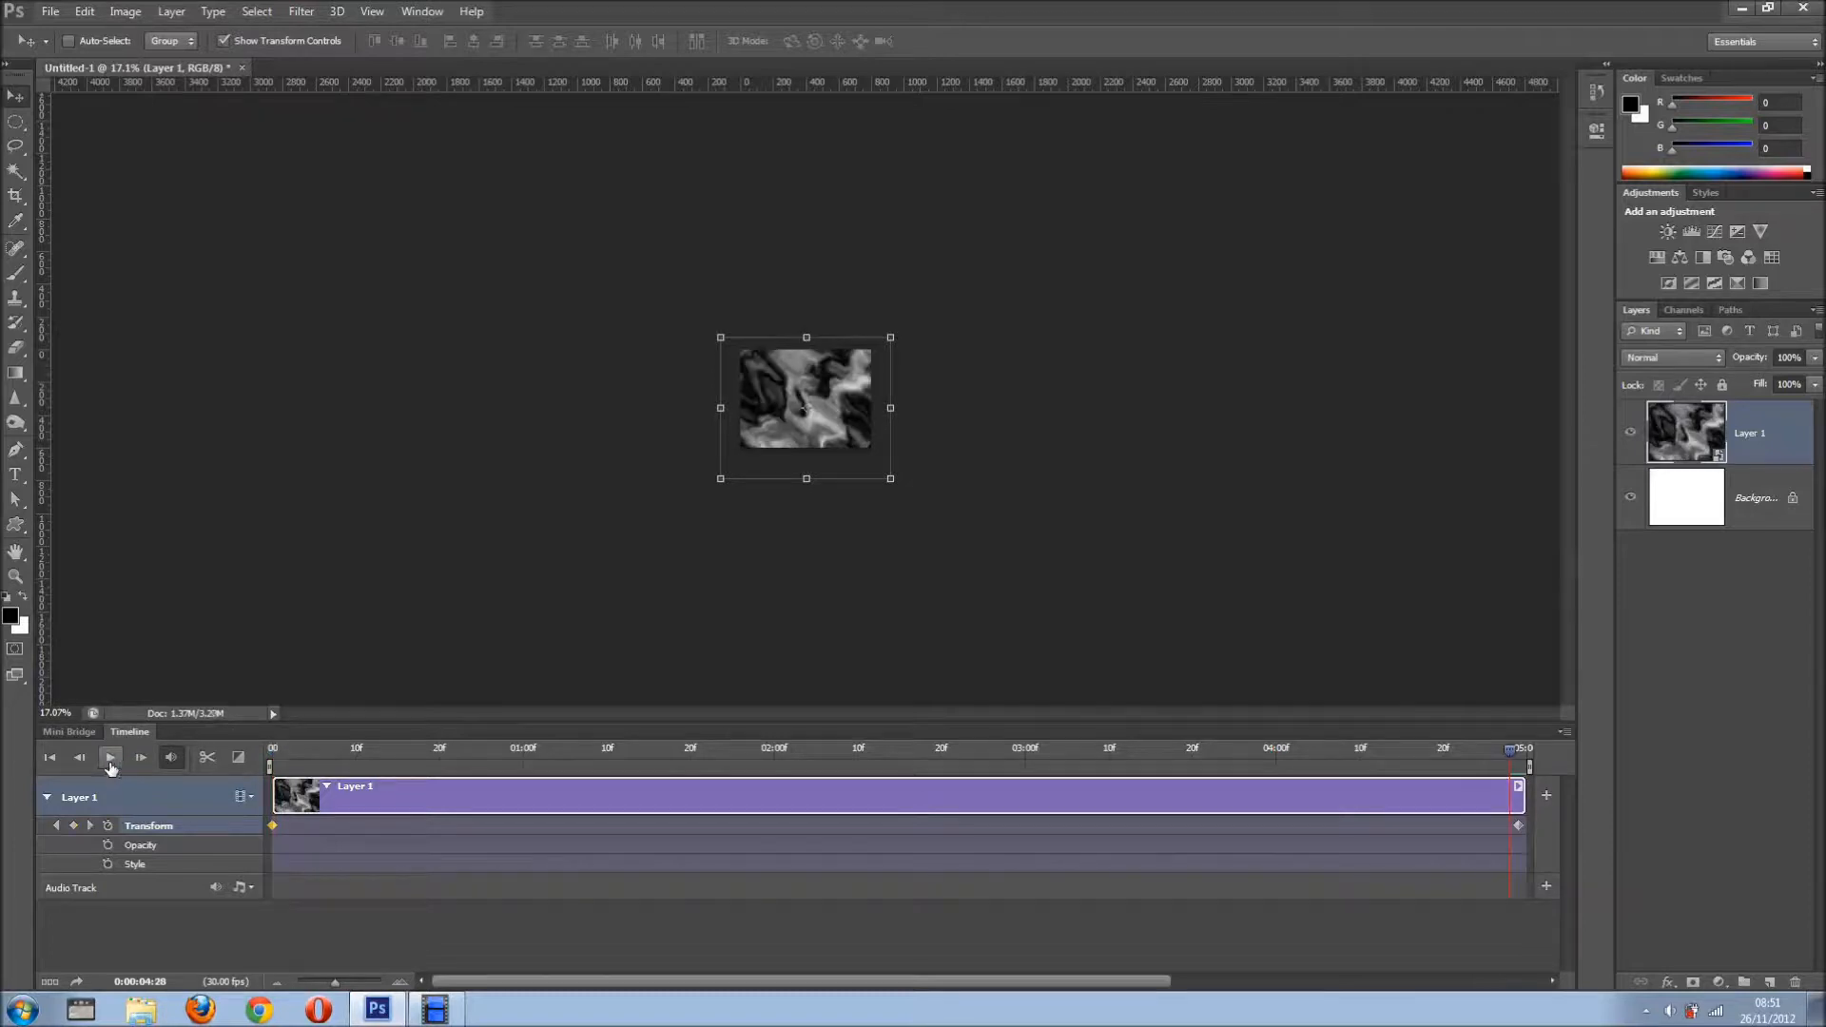
# Play and scrub through the opening frames up close to check the cloud motion and canvas coverage
pyautogui.click(109, 759)
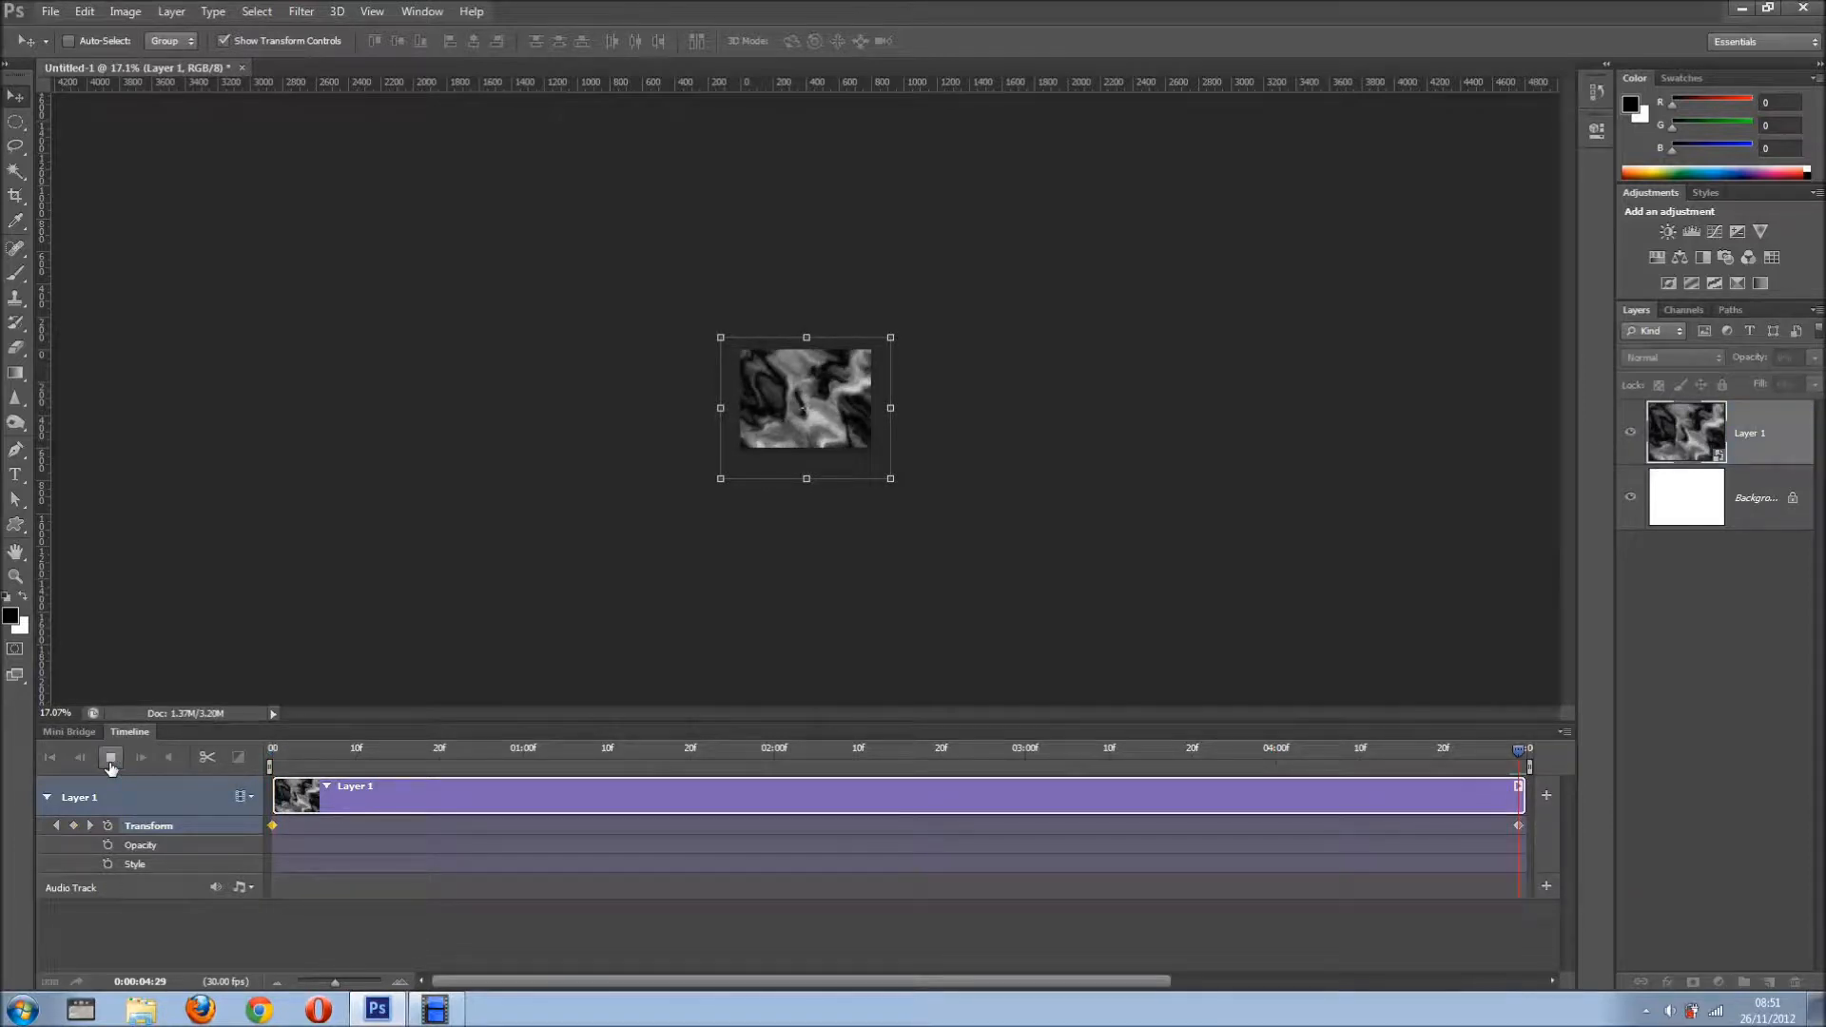
pyautogui.click(110, 760)
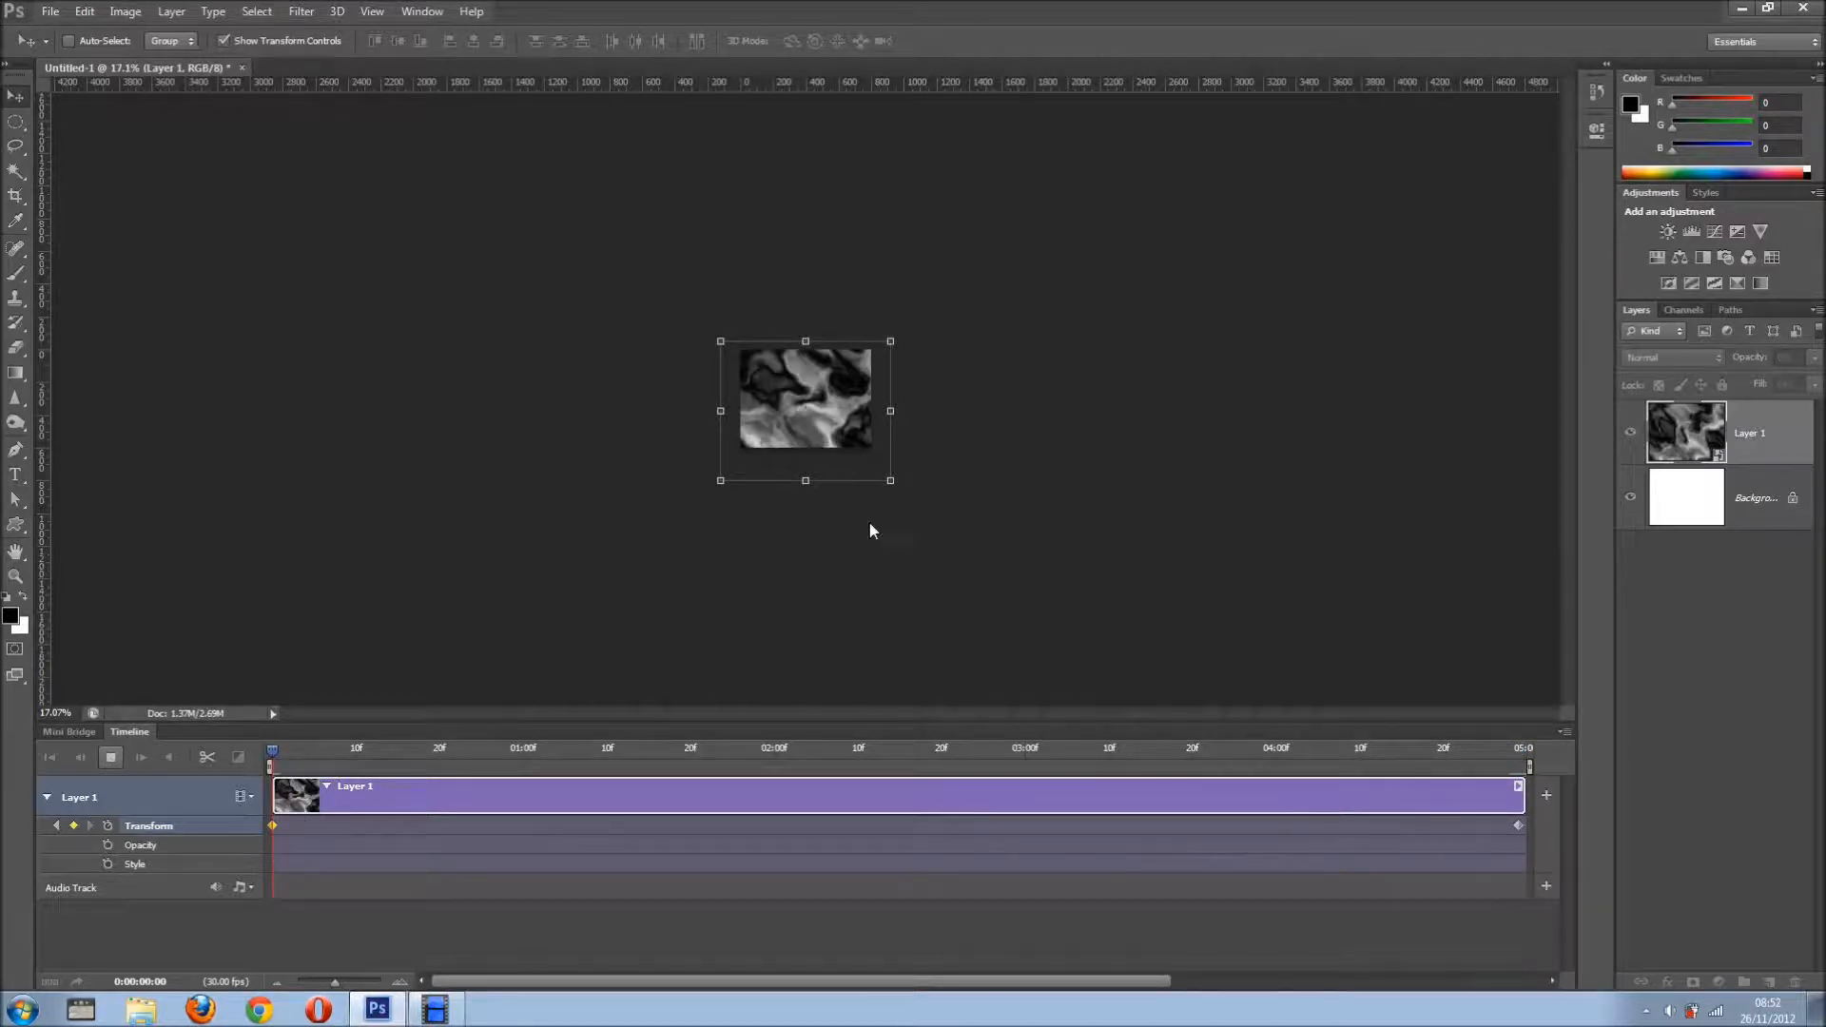
pyautogui.scroll(2, 869, 522)
pyautogui.scroll(3, 1125, 481)
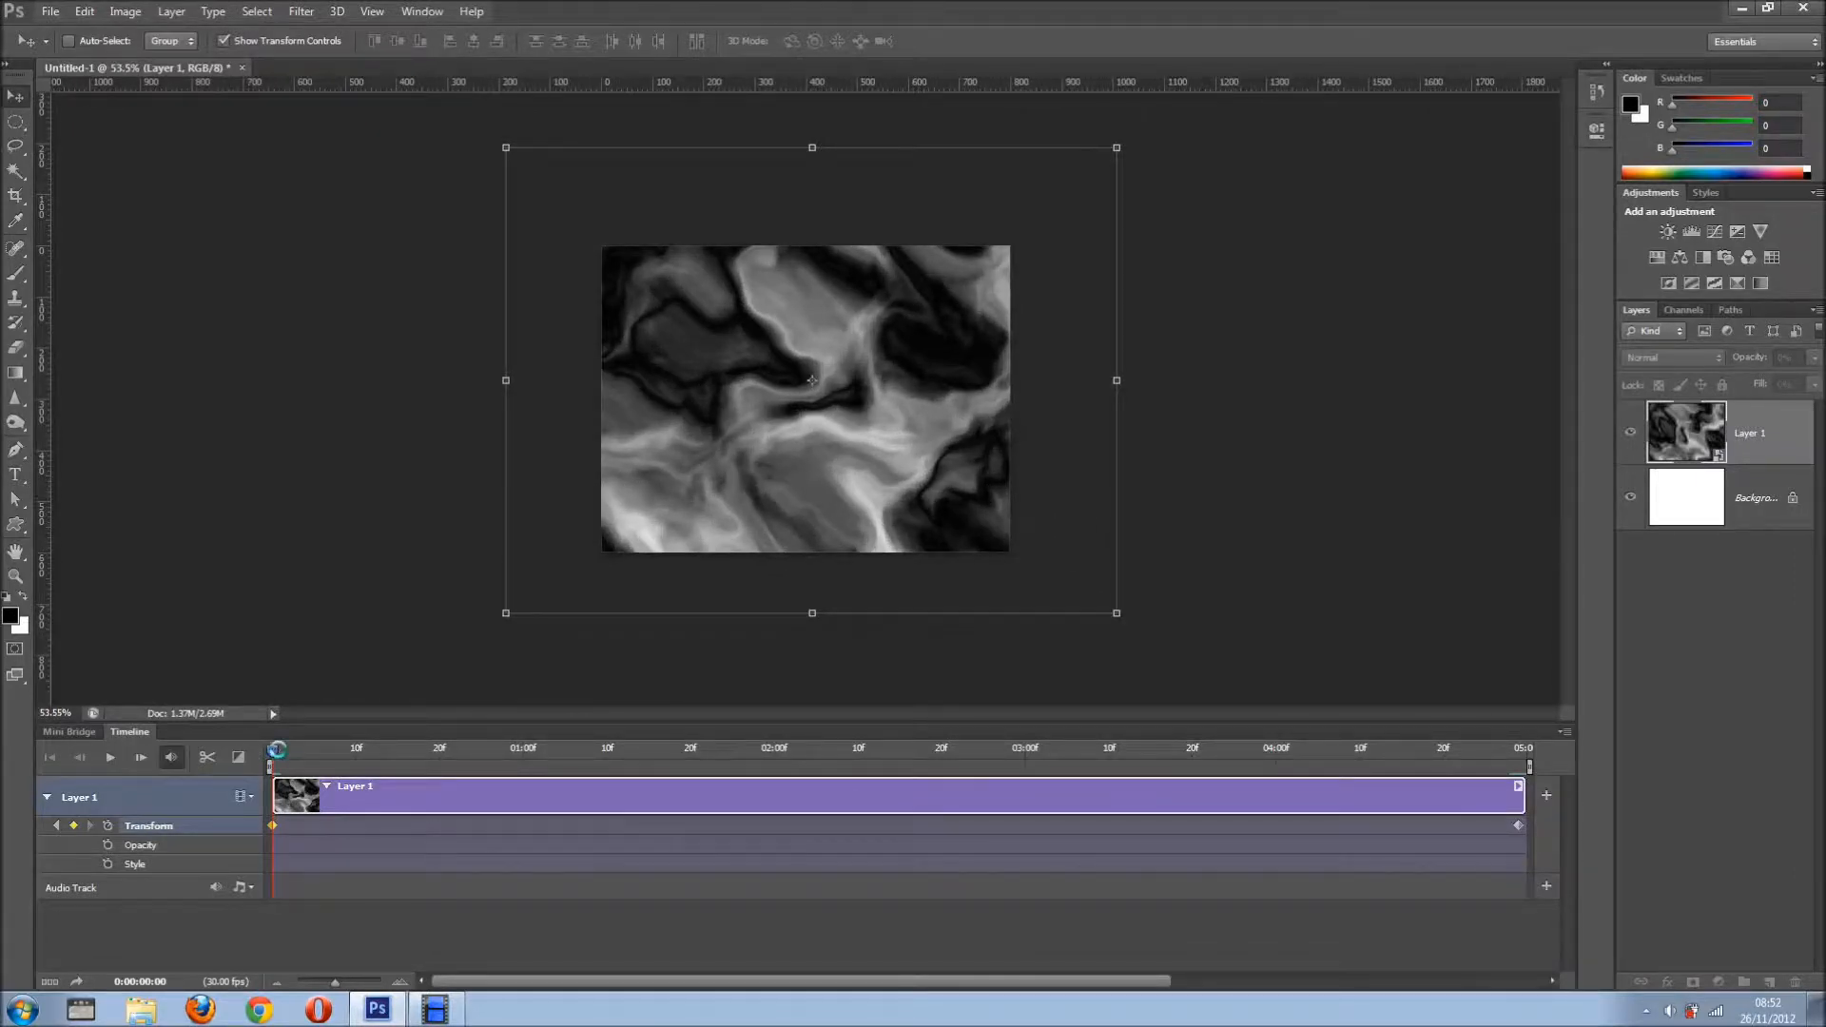
pyautogui.moveTo(293, 749); pyautogui.dragTo(302, 750)
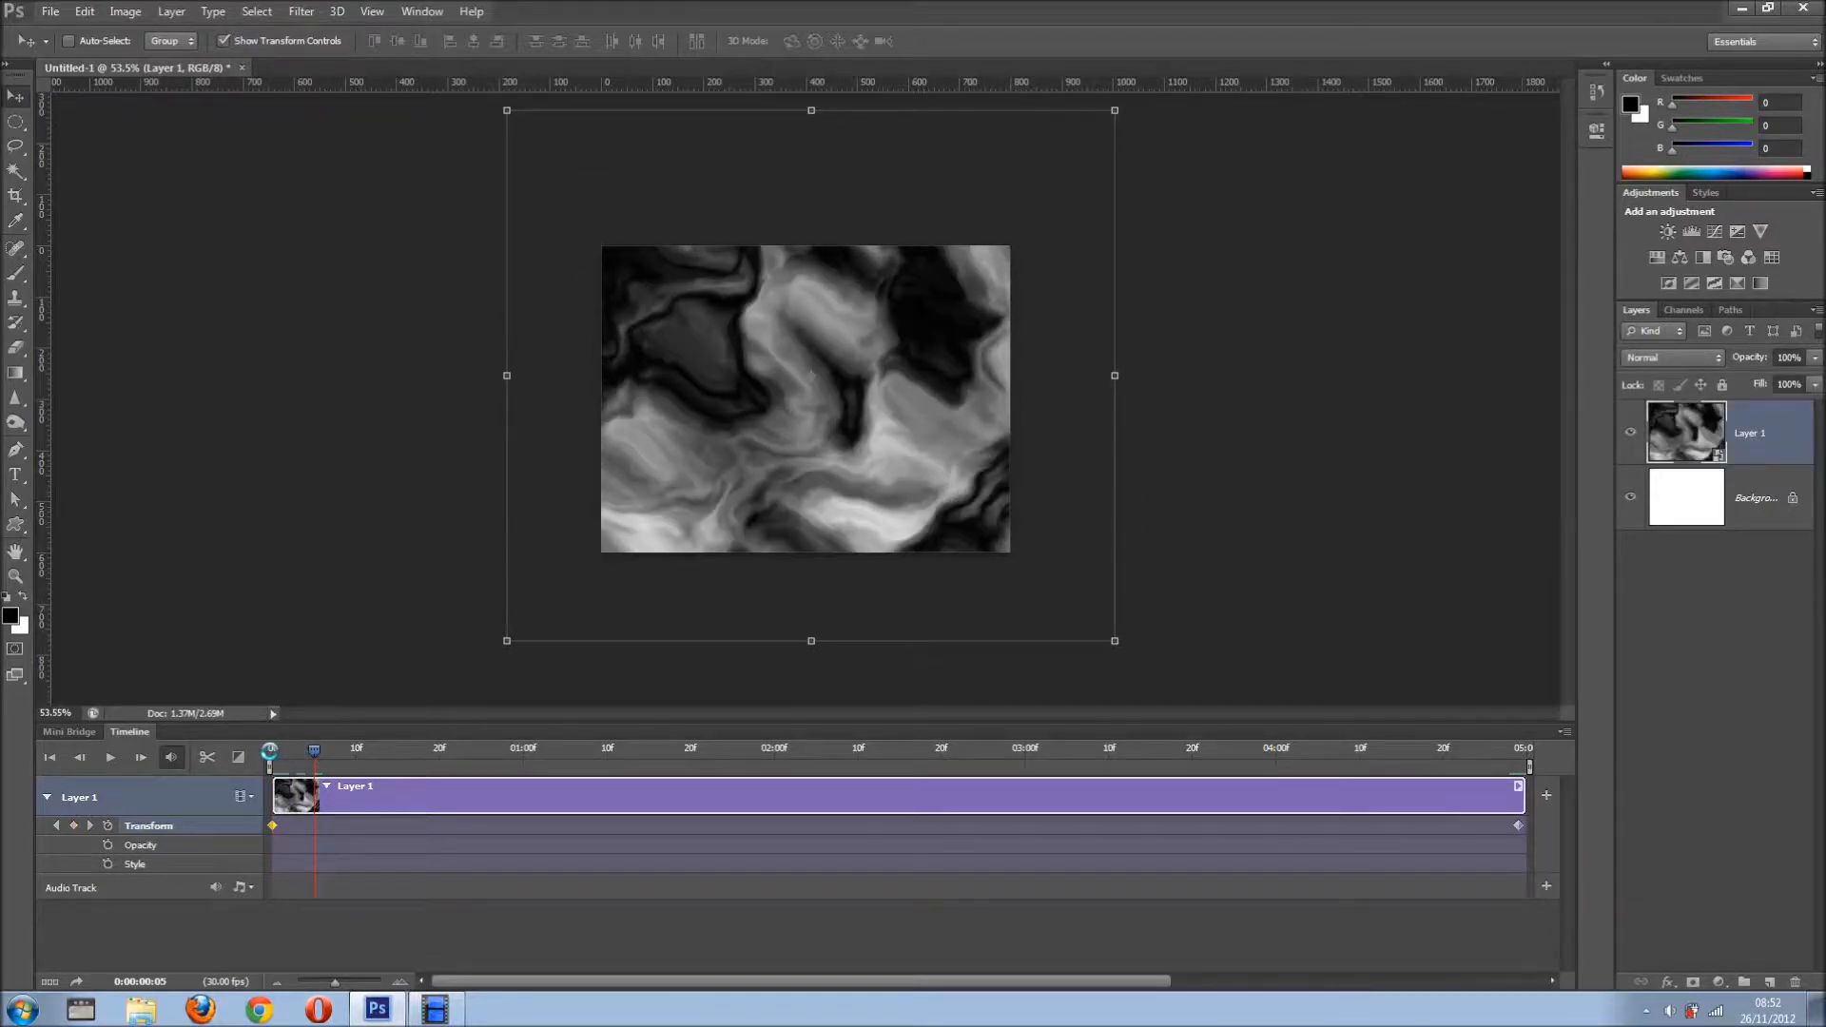
pyautogui.moveTo(316, 751); pyautogui.dragTo(297, 754)
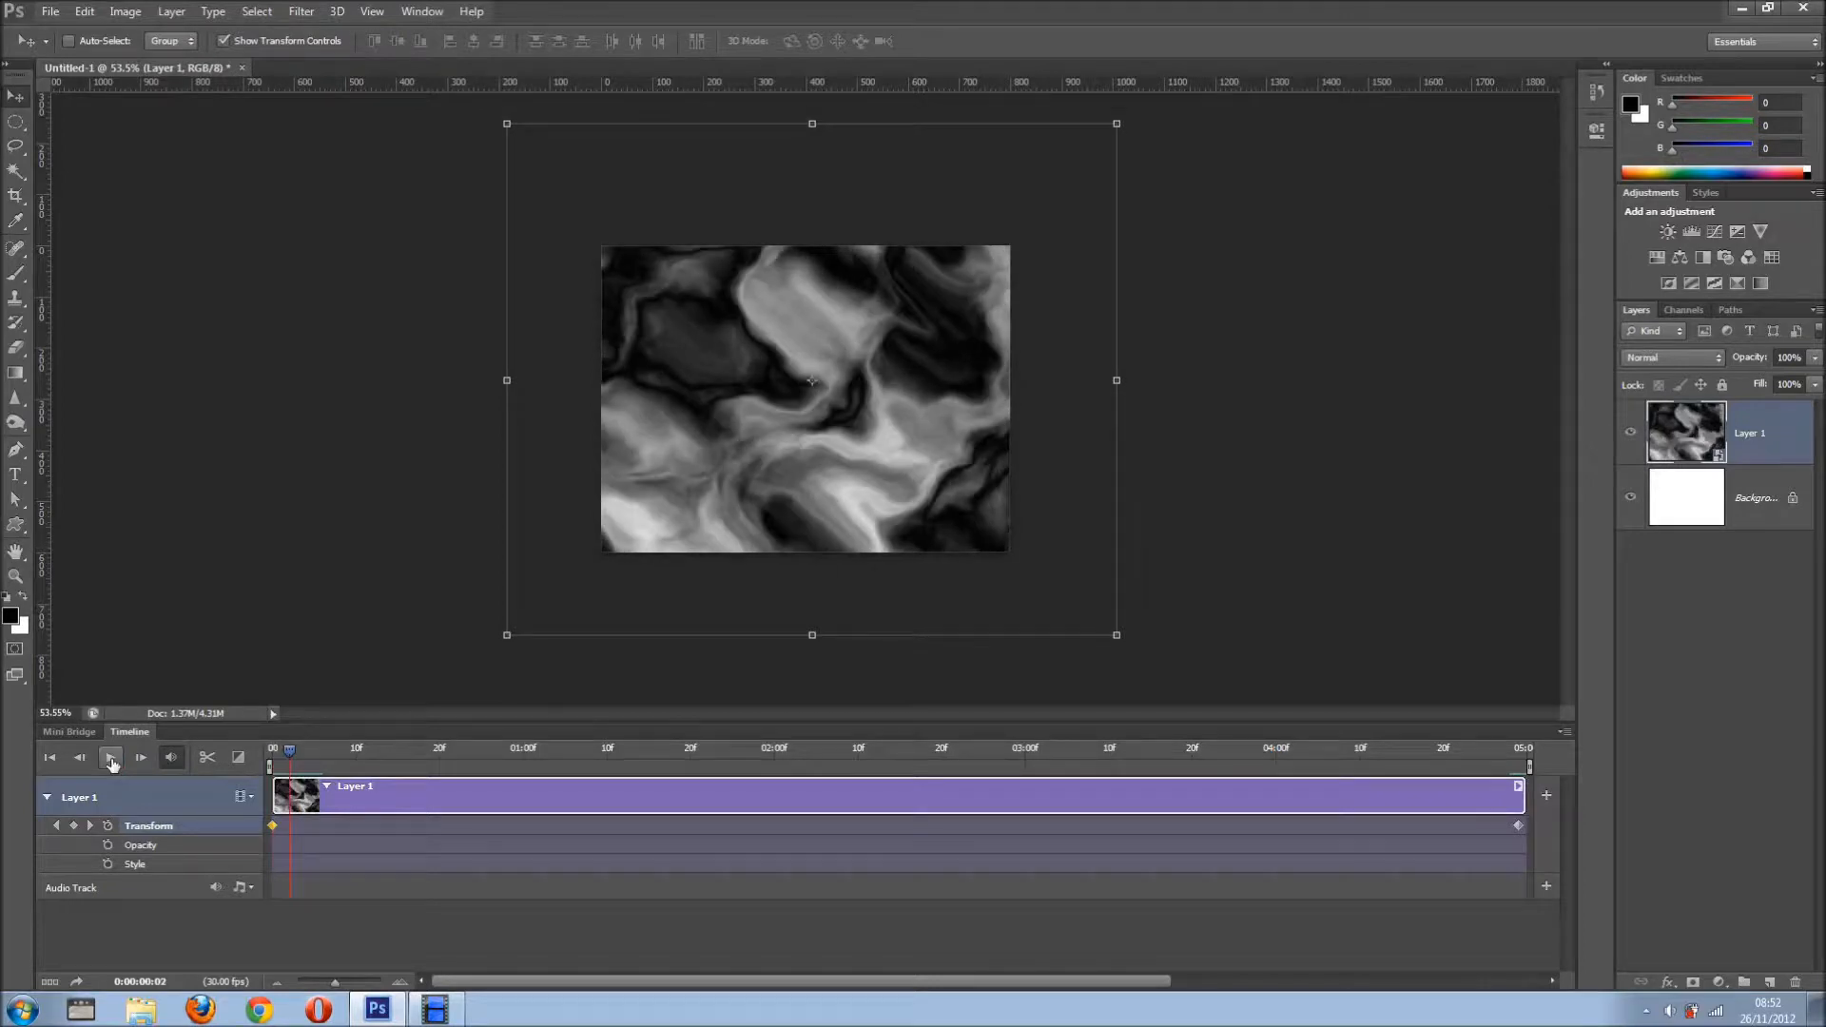
pyautogui.click(111, 759)
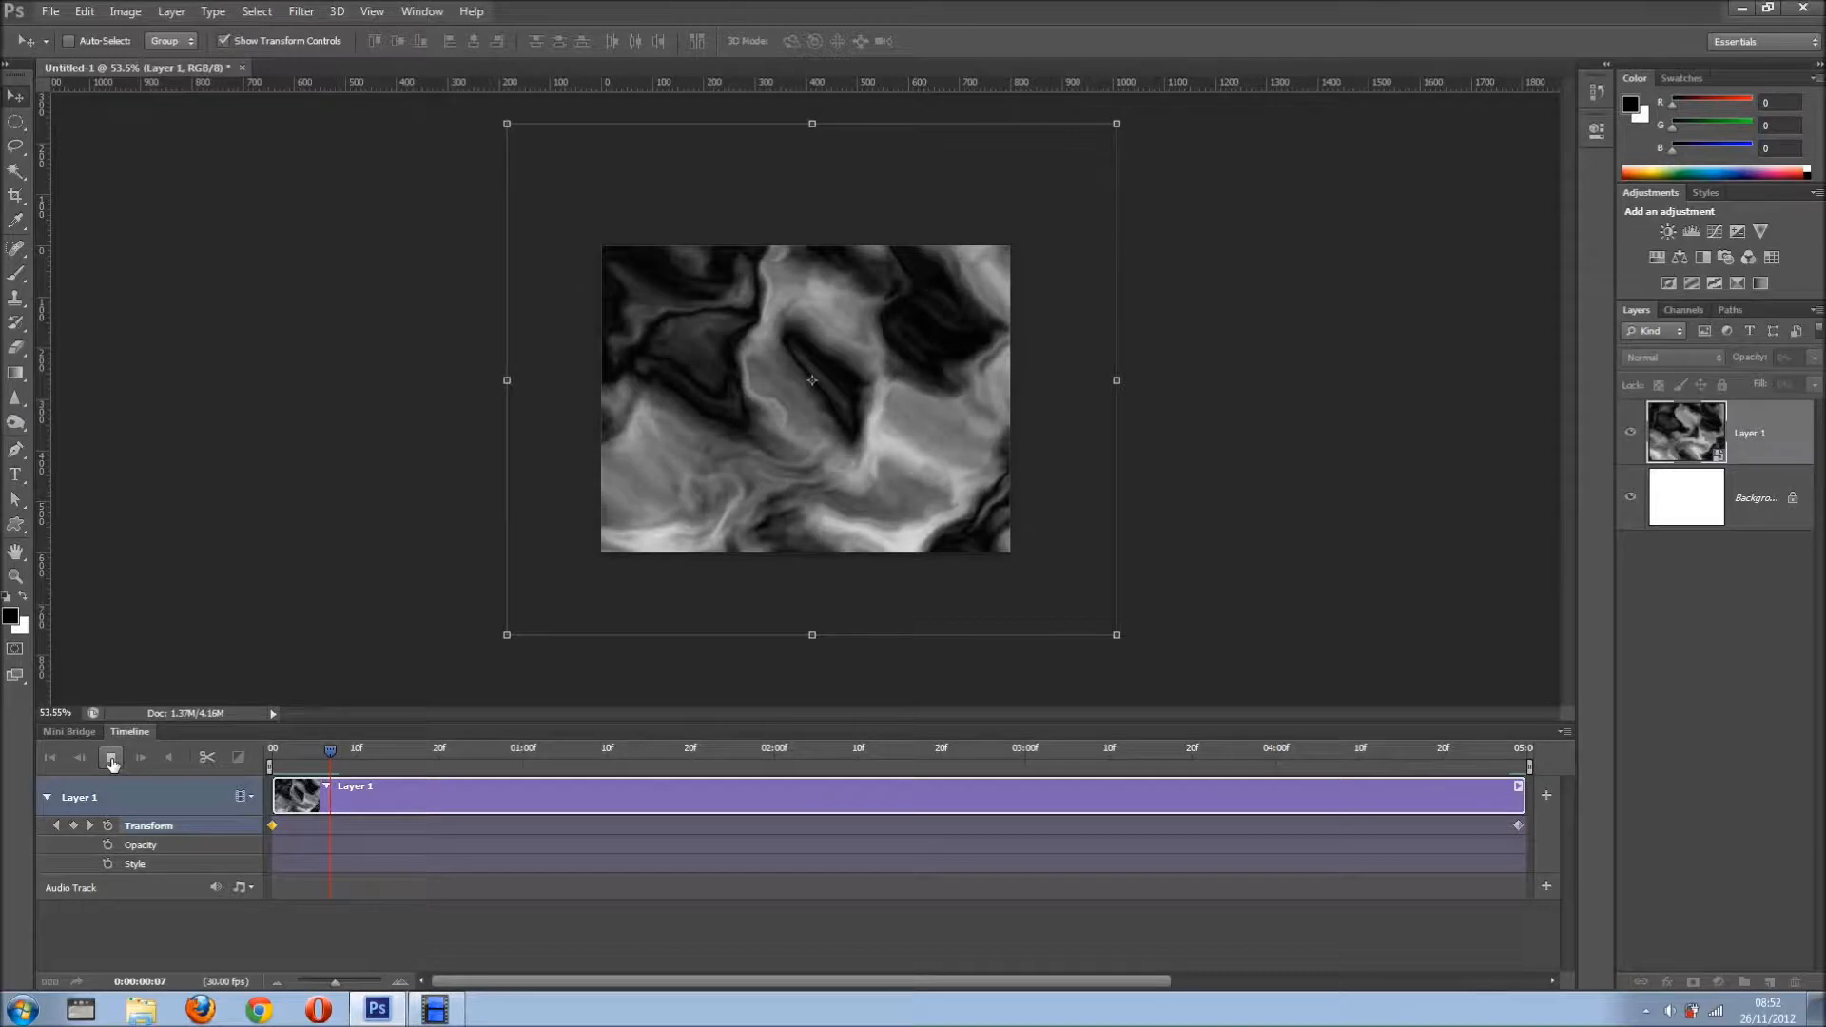
pyautogui.click(111, 758)
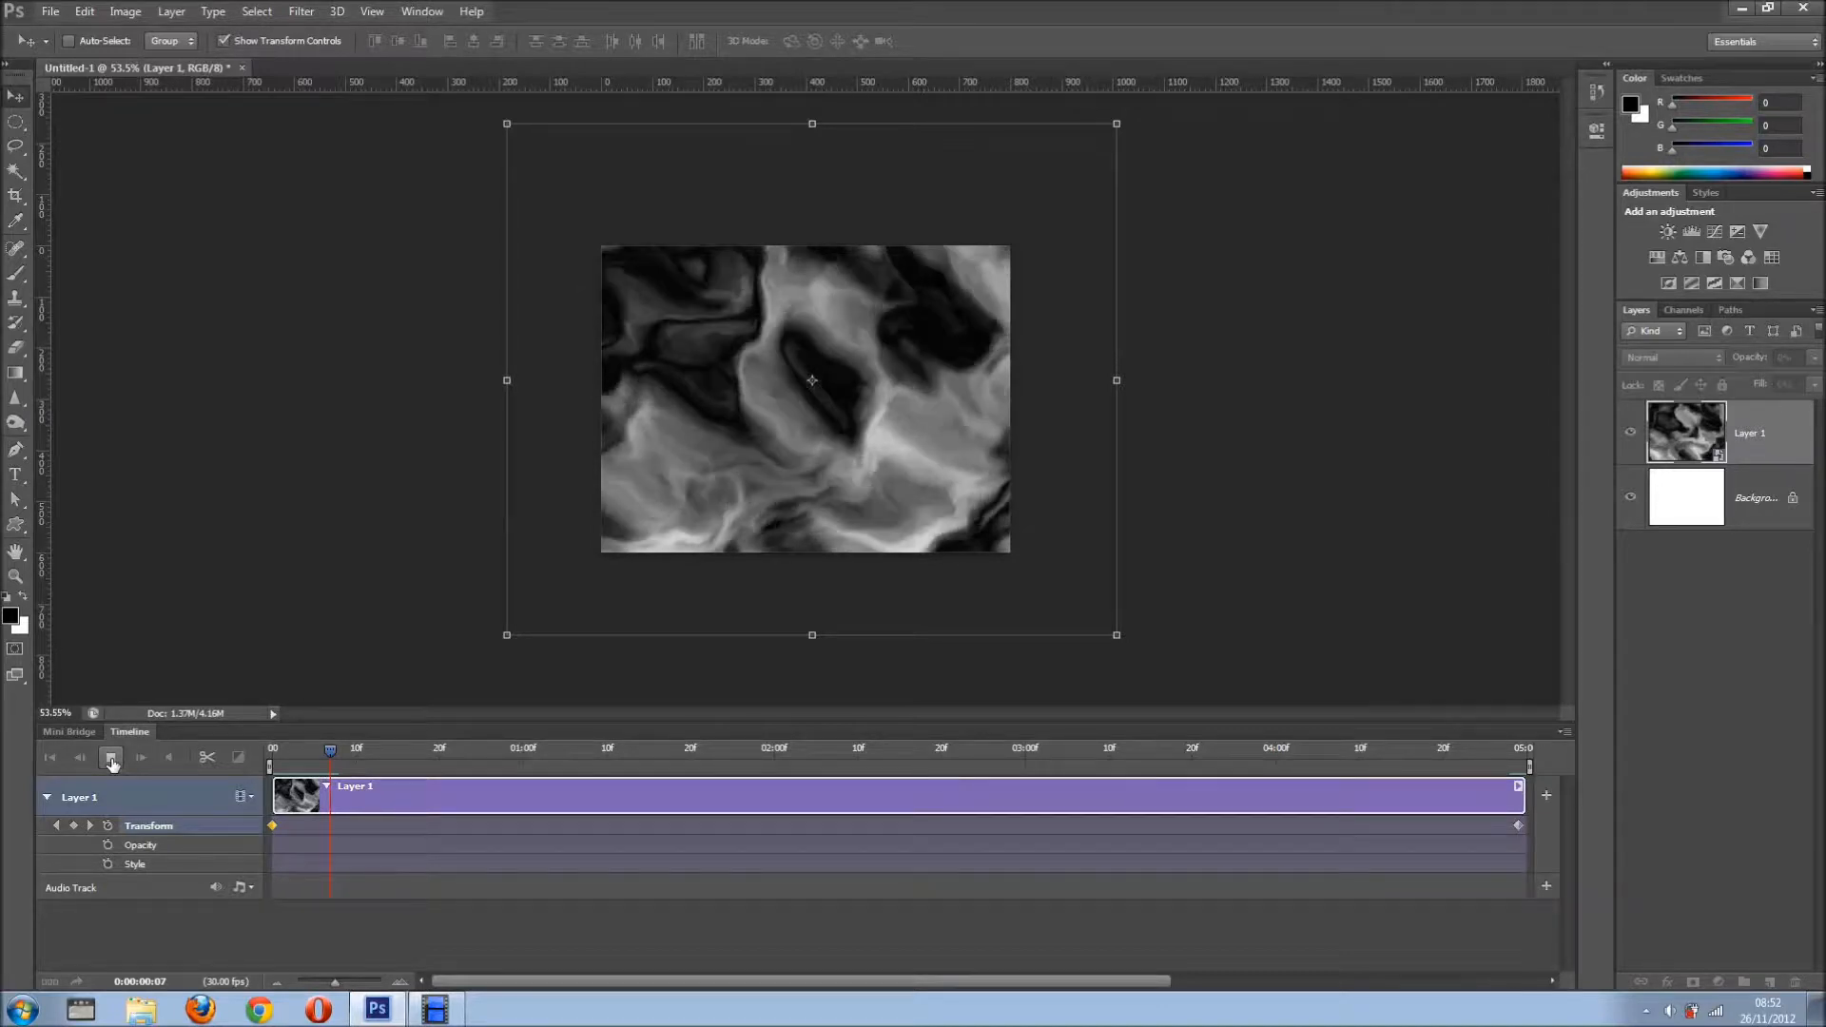
# Return the playhead to the first frame and set a Style keyframe for Layer 1
pyautogui.moveTo(339, 752); pyautogui.dragTo(273, 752)
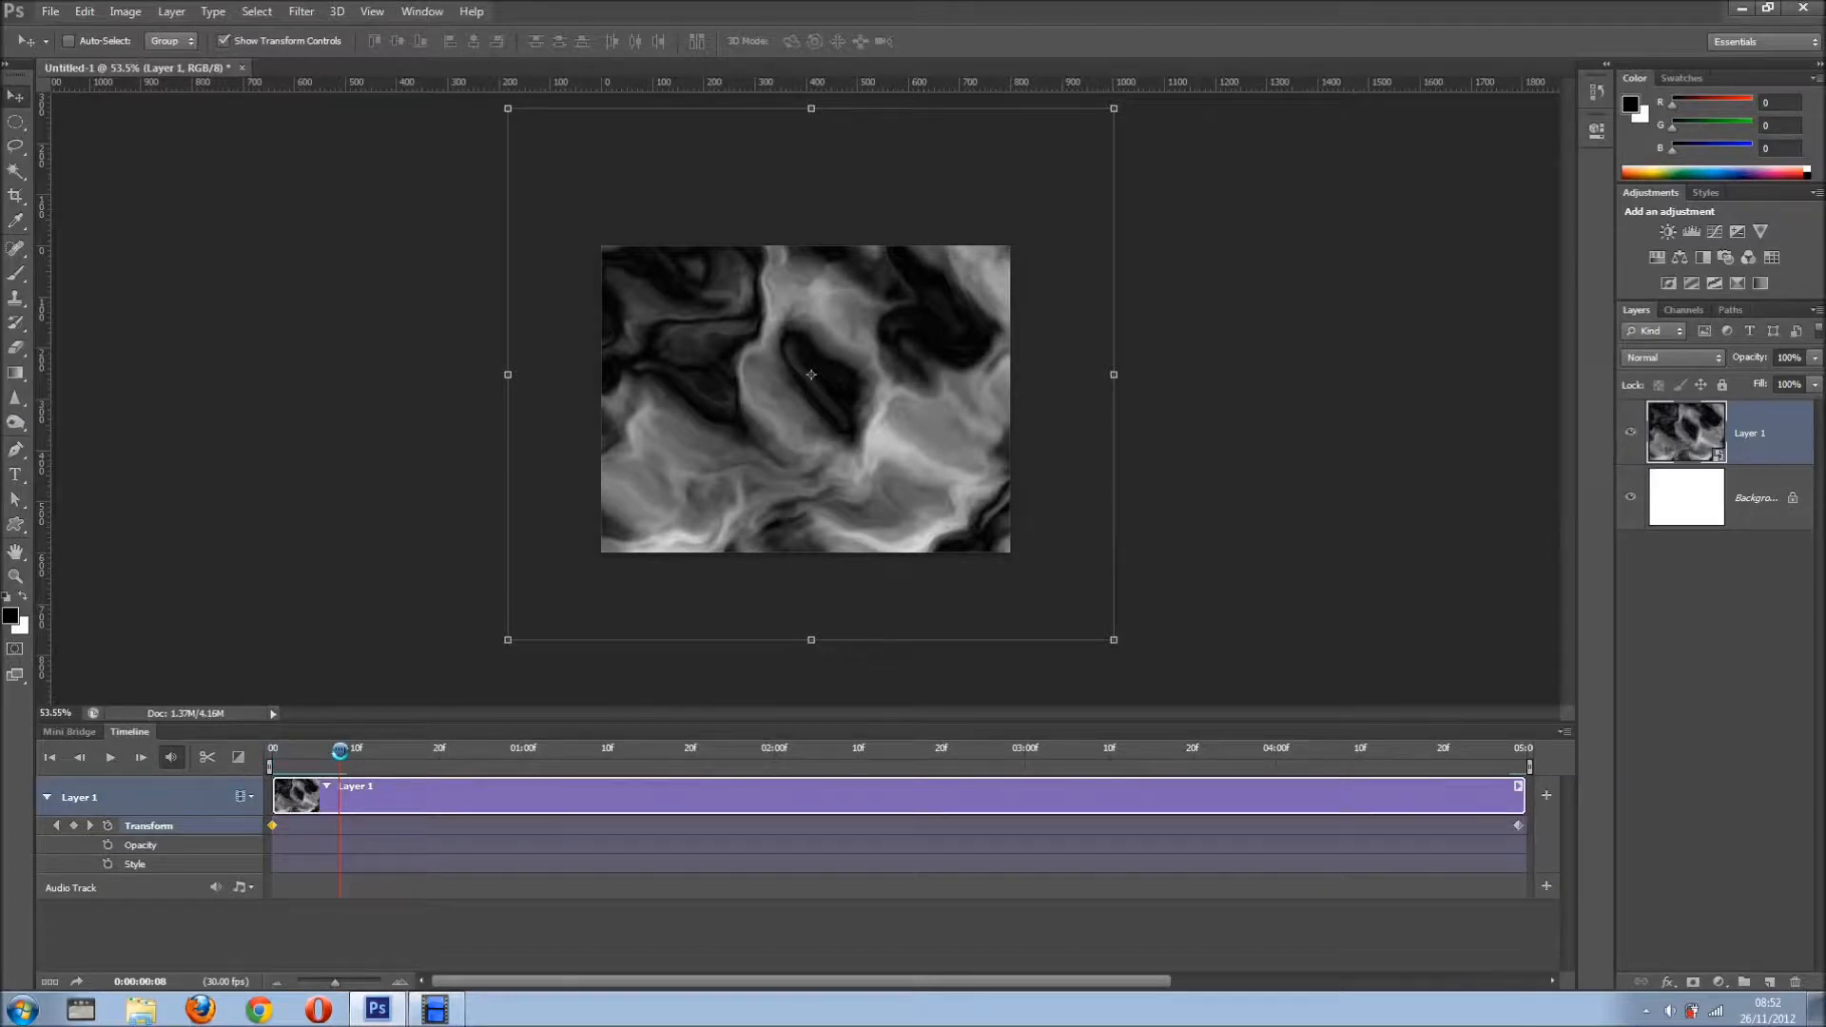
pyautogui.moveTo(340, 751); pyautogui.dragTo(273, 753)
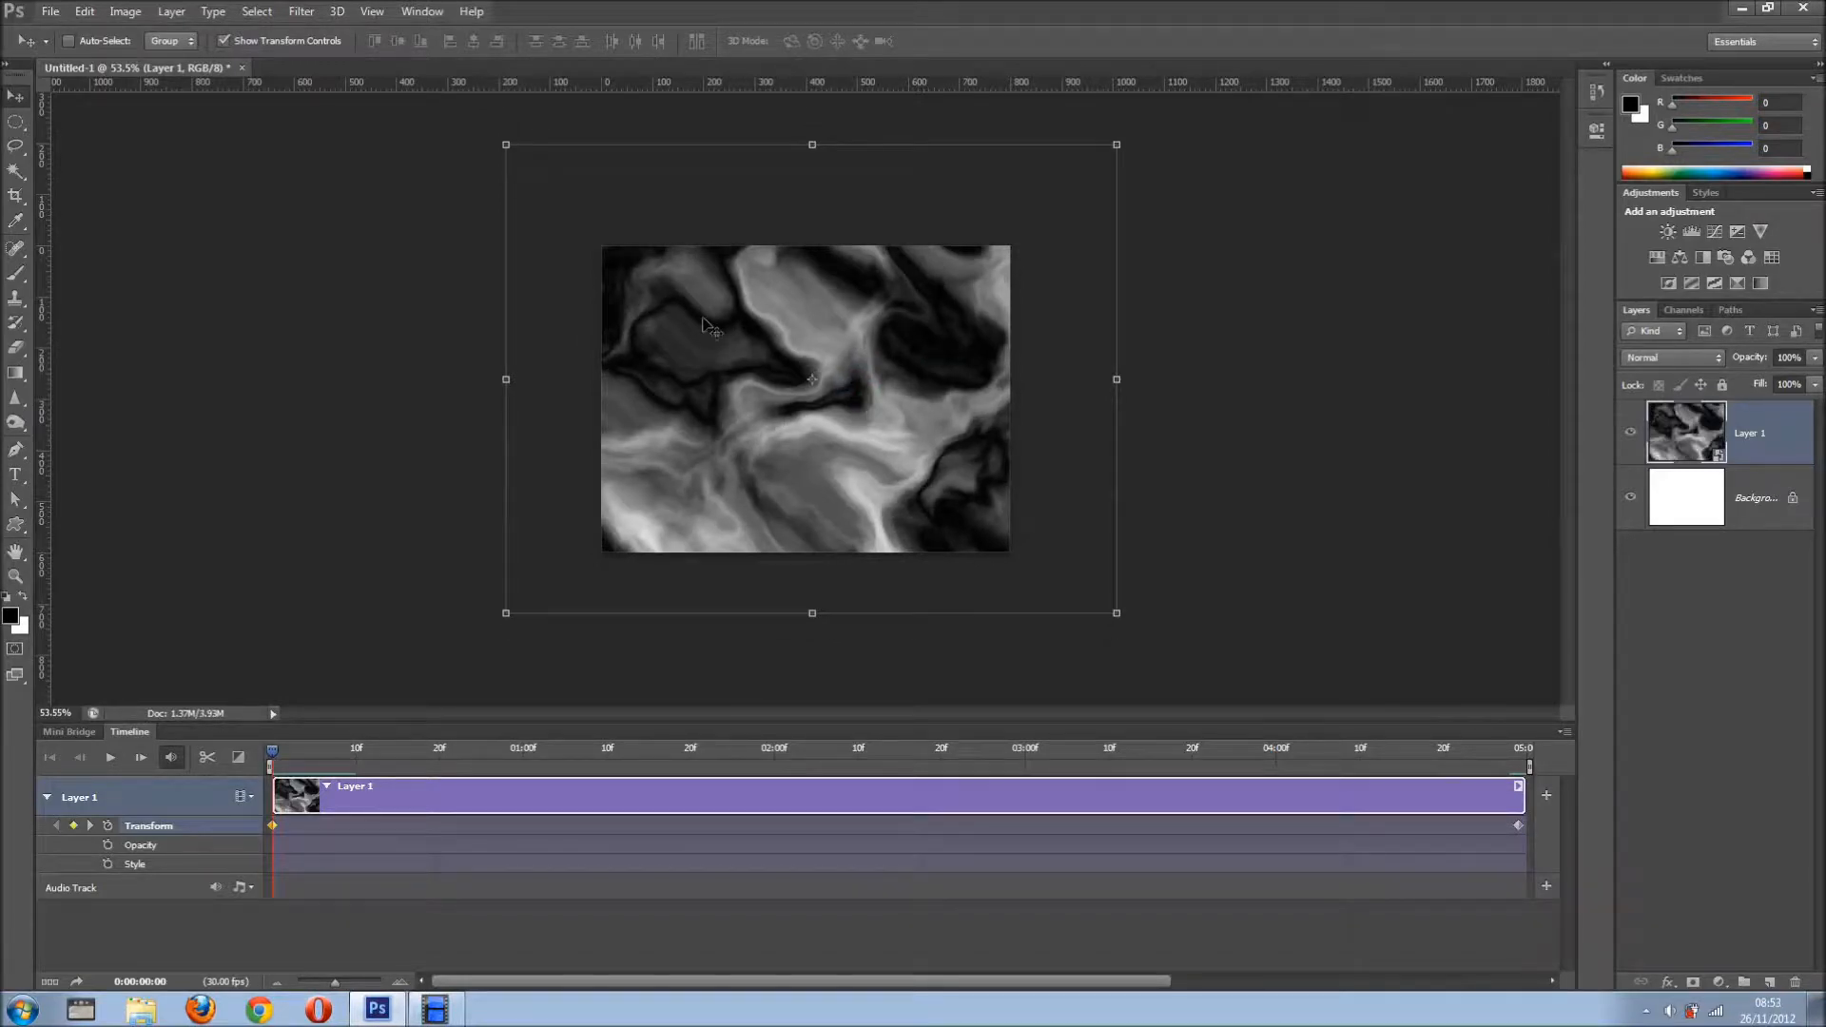
pyautogui.click(108, 864)
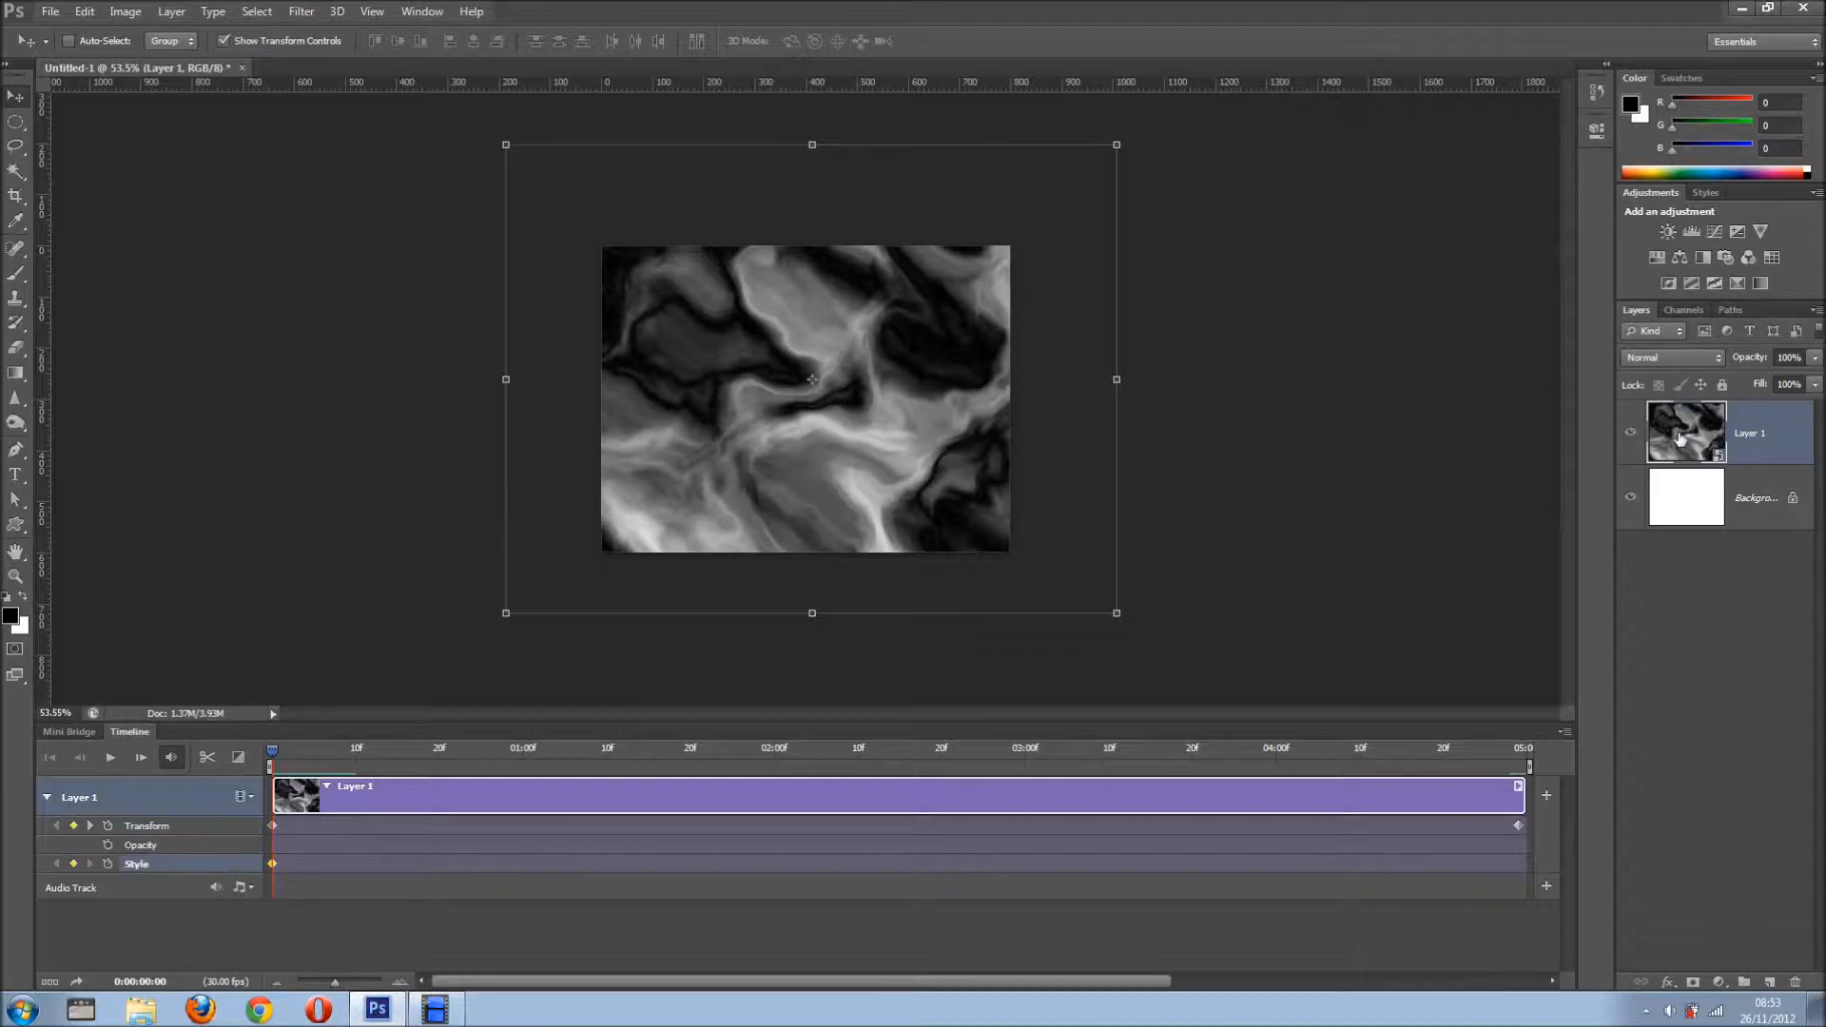
pyautogui.doubleClick(1792, 441)
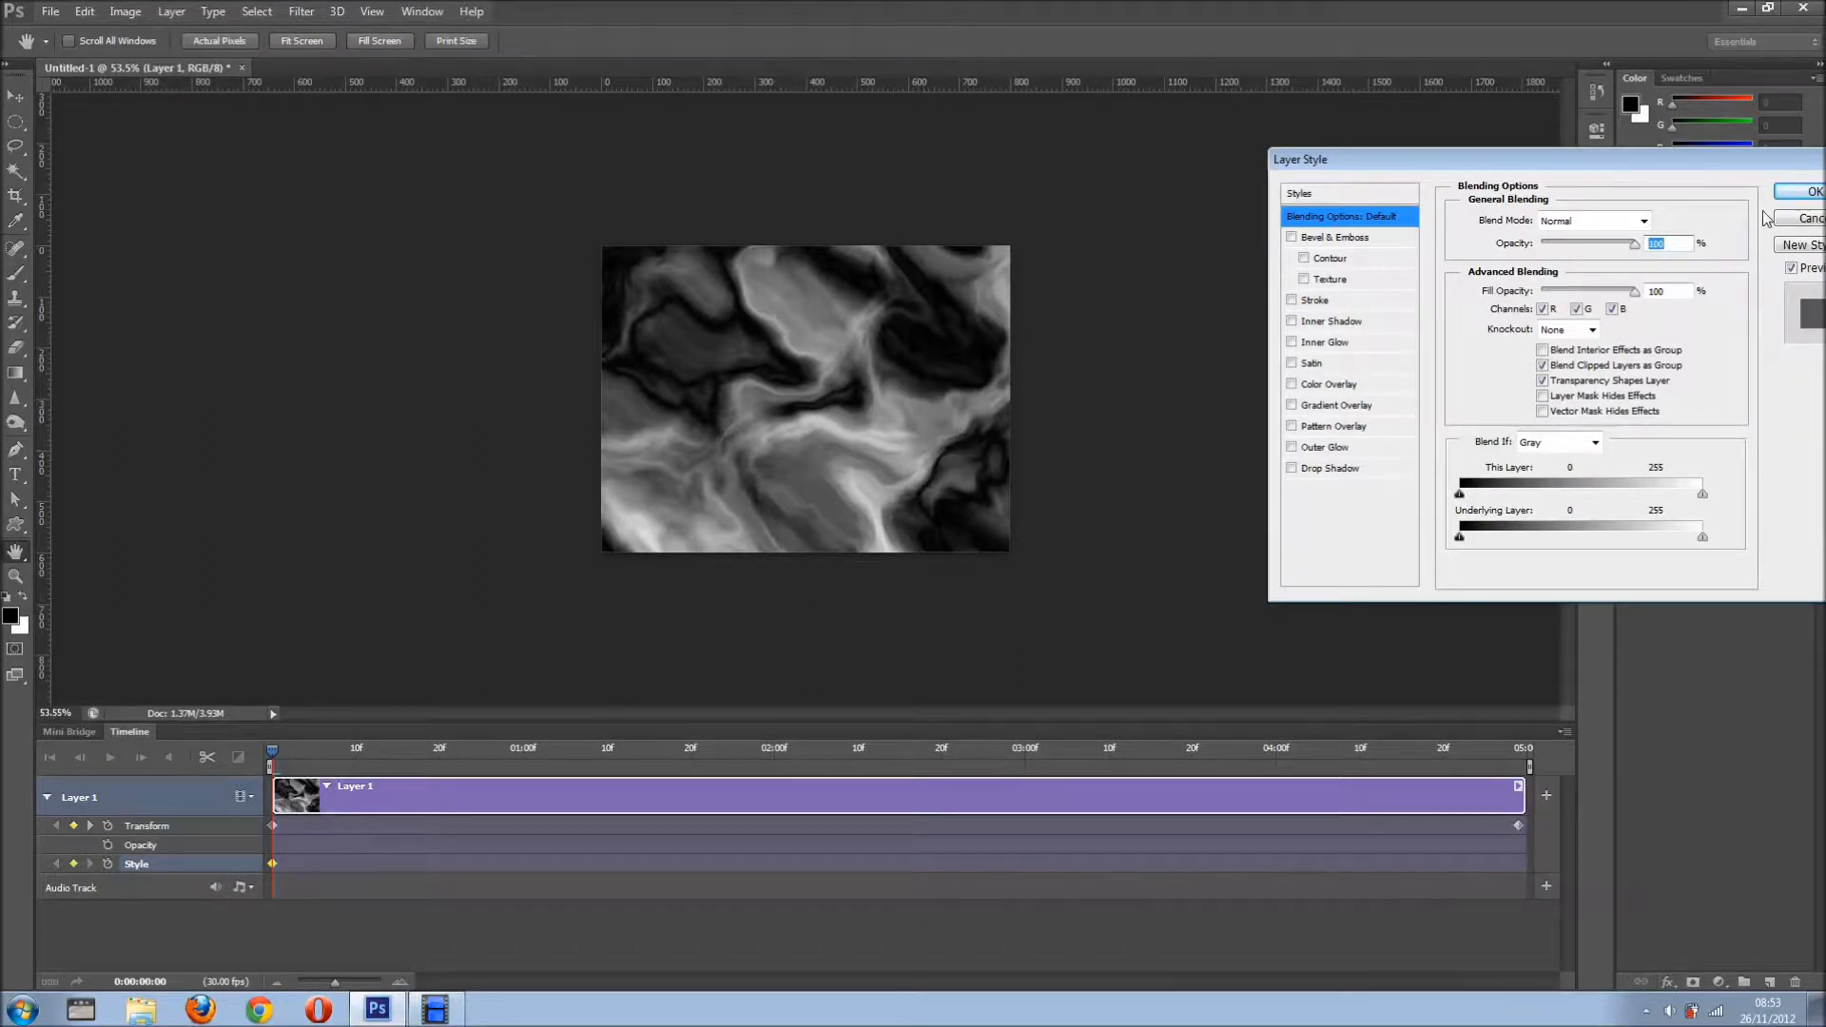
pyautogui.click(1812, 219)
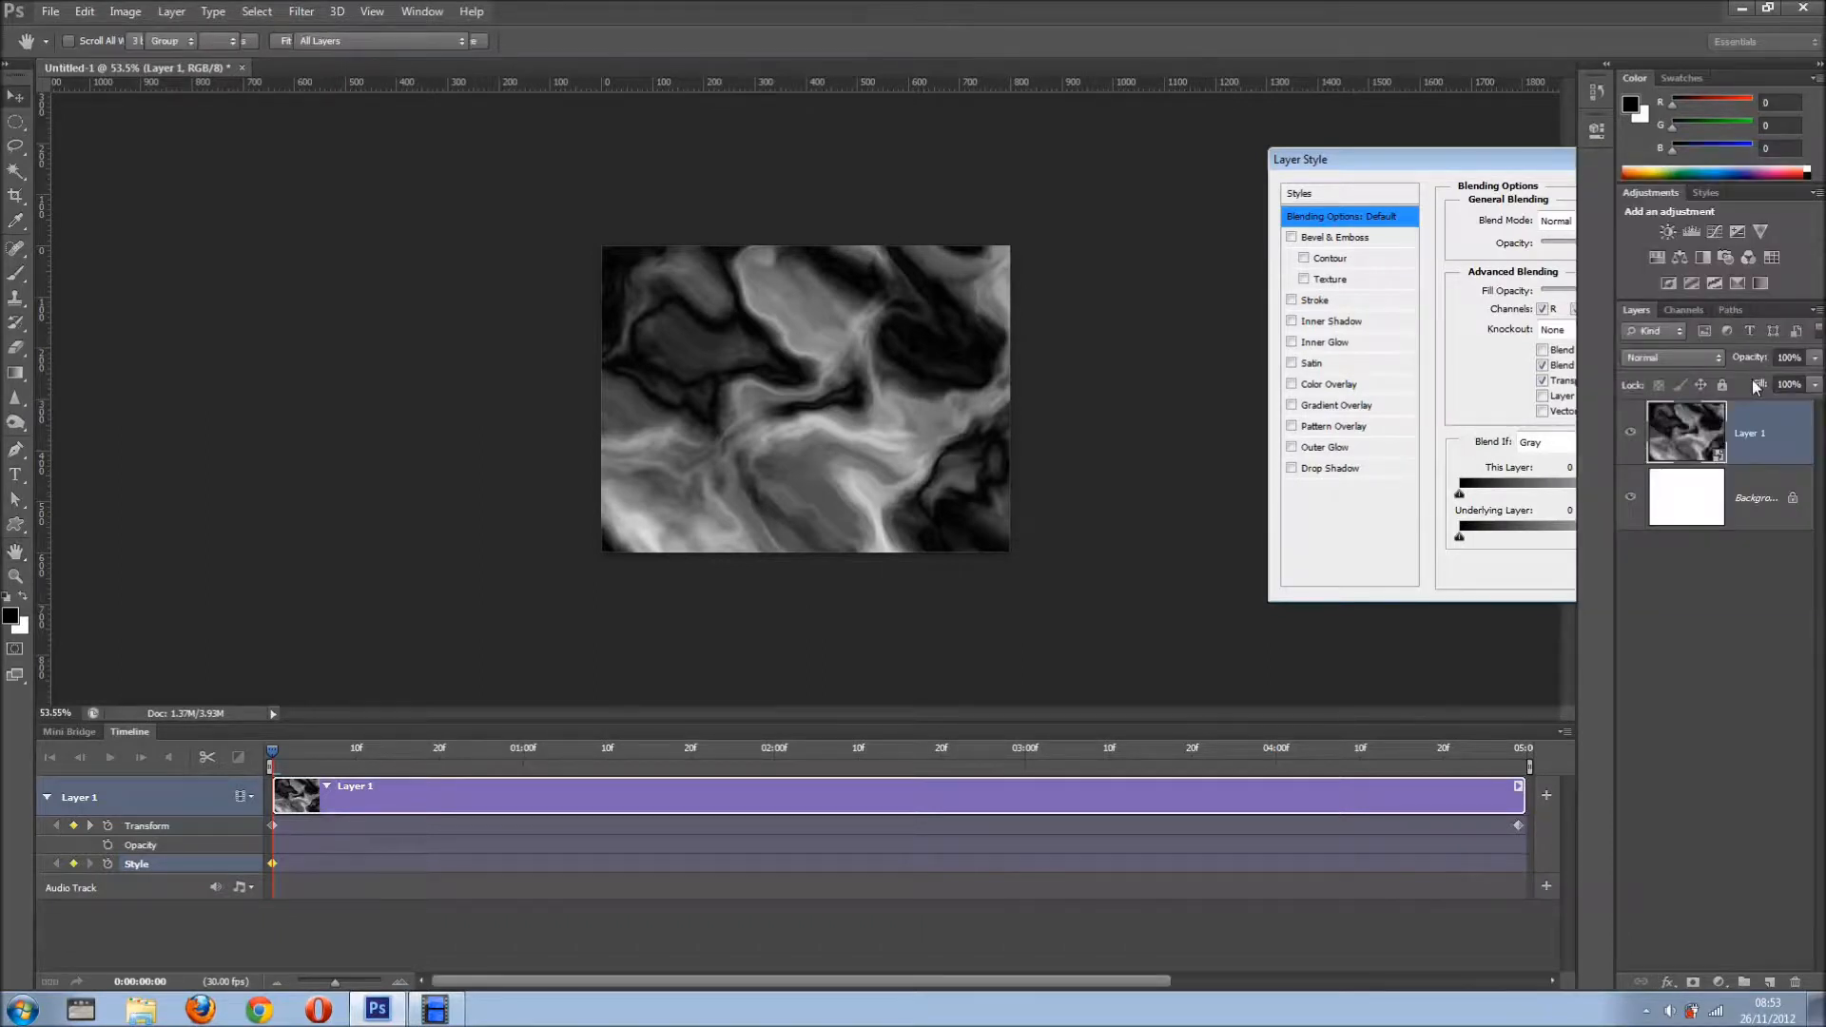
pyautogui.click(1666, 982)
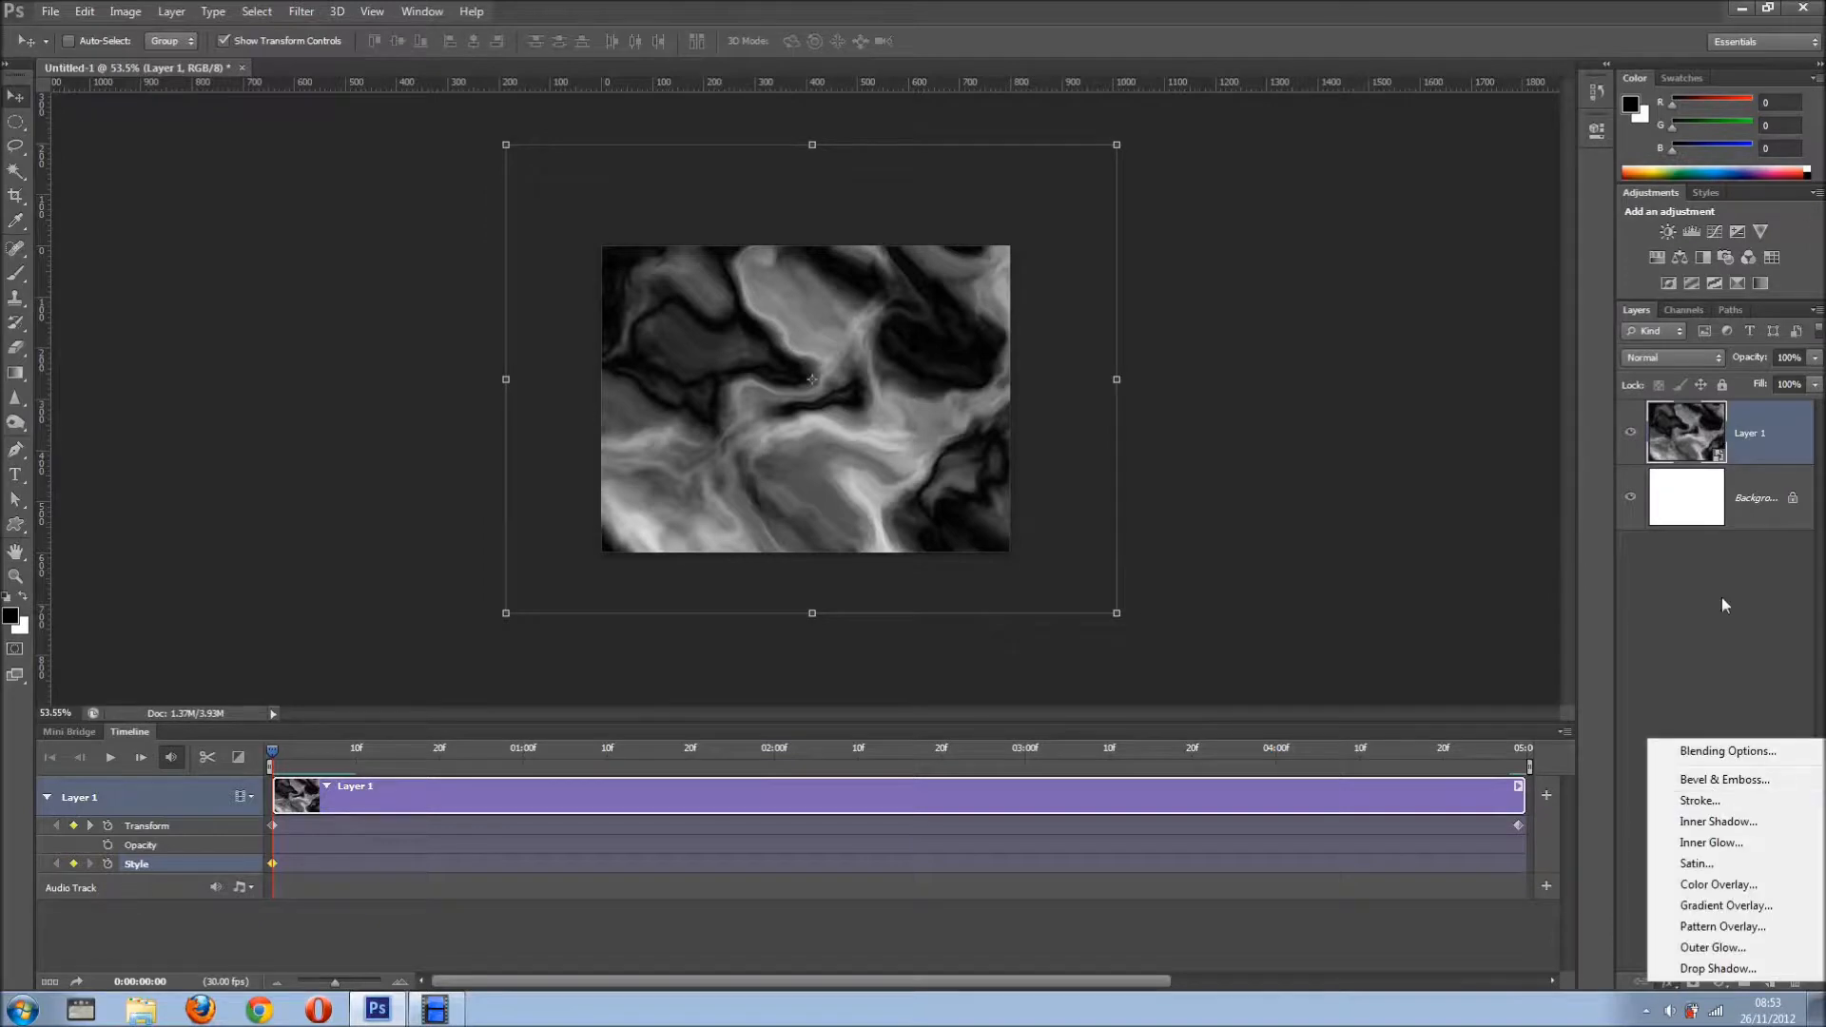
pyautogui.click(1796, 441)
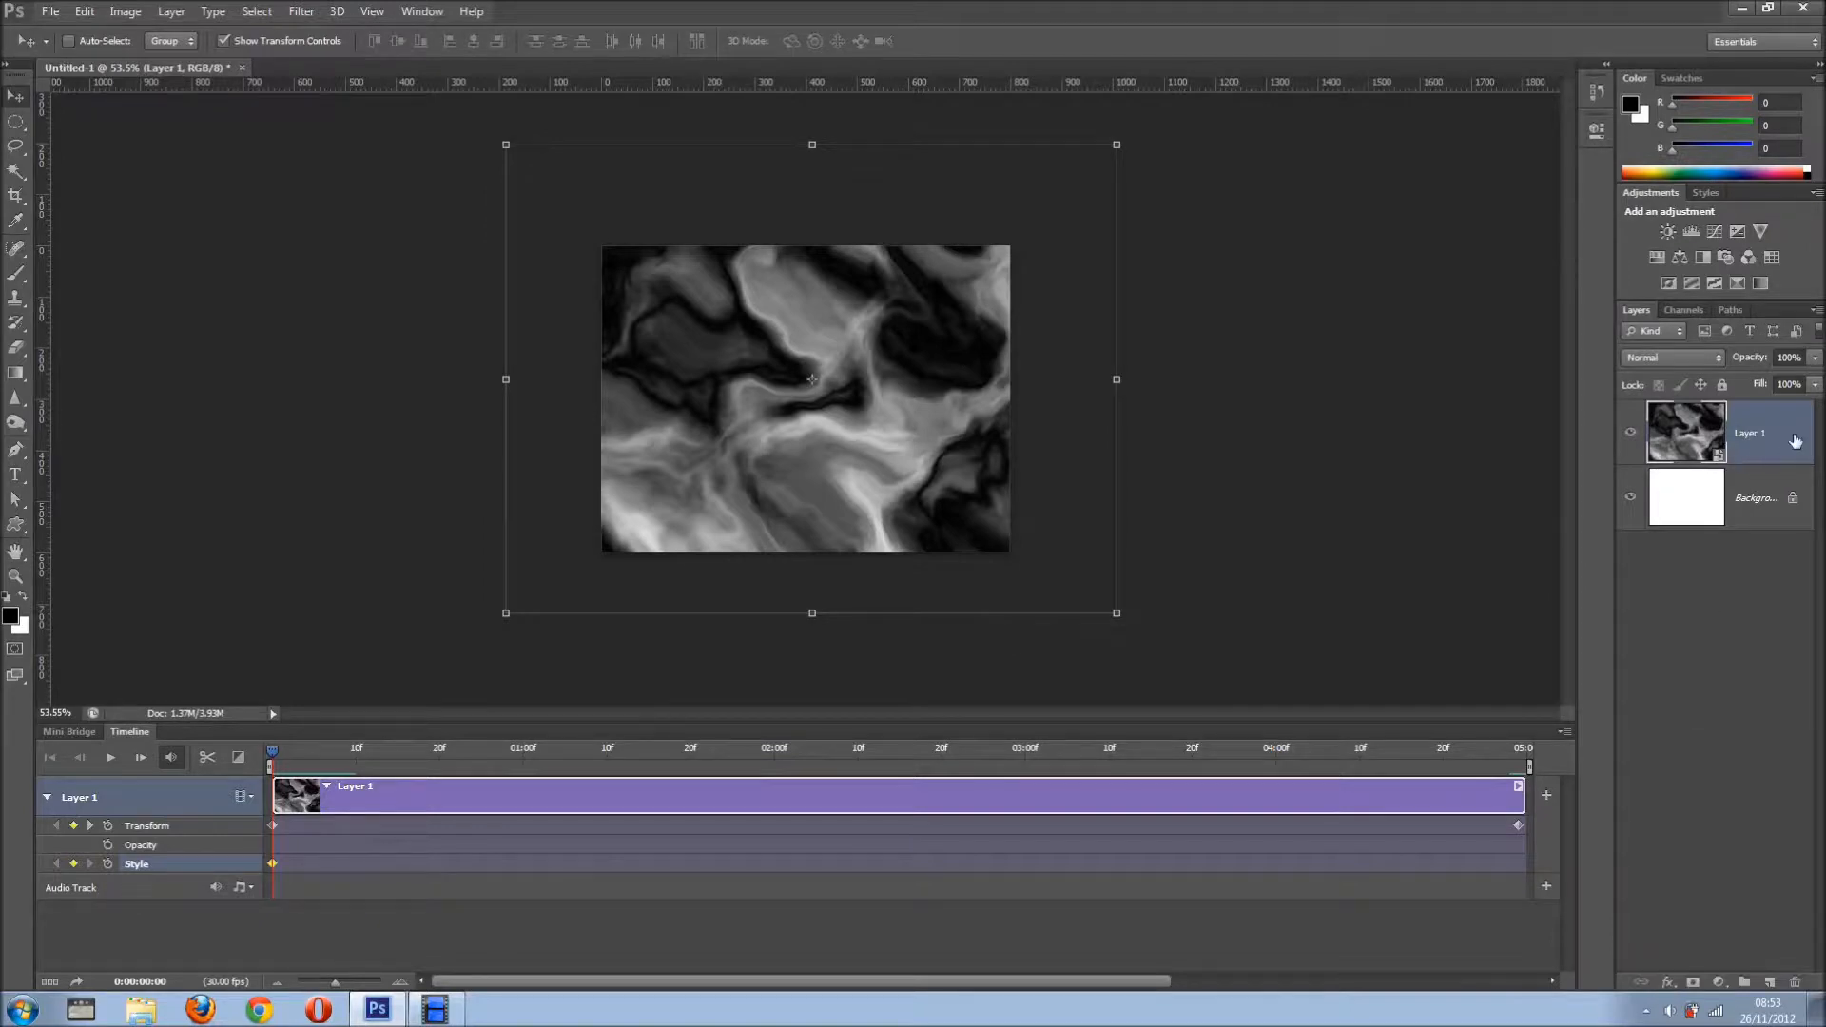
# At the first frame, add a red Color Overlay to Layer 1 with Overlay blend mode and about 78% opacity
pyautogui.doubleClick(1794, 440)
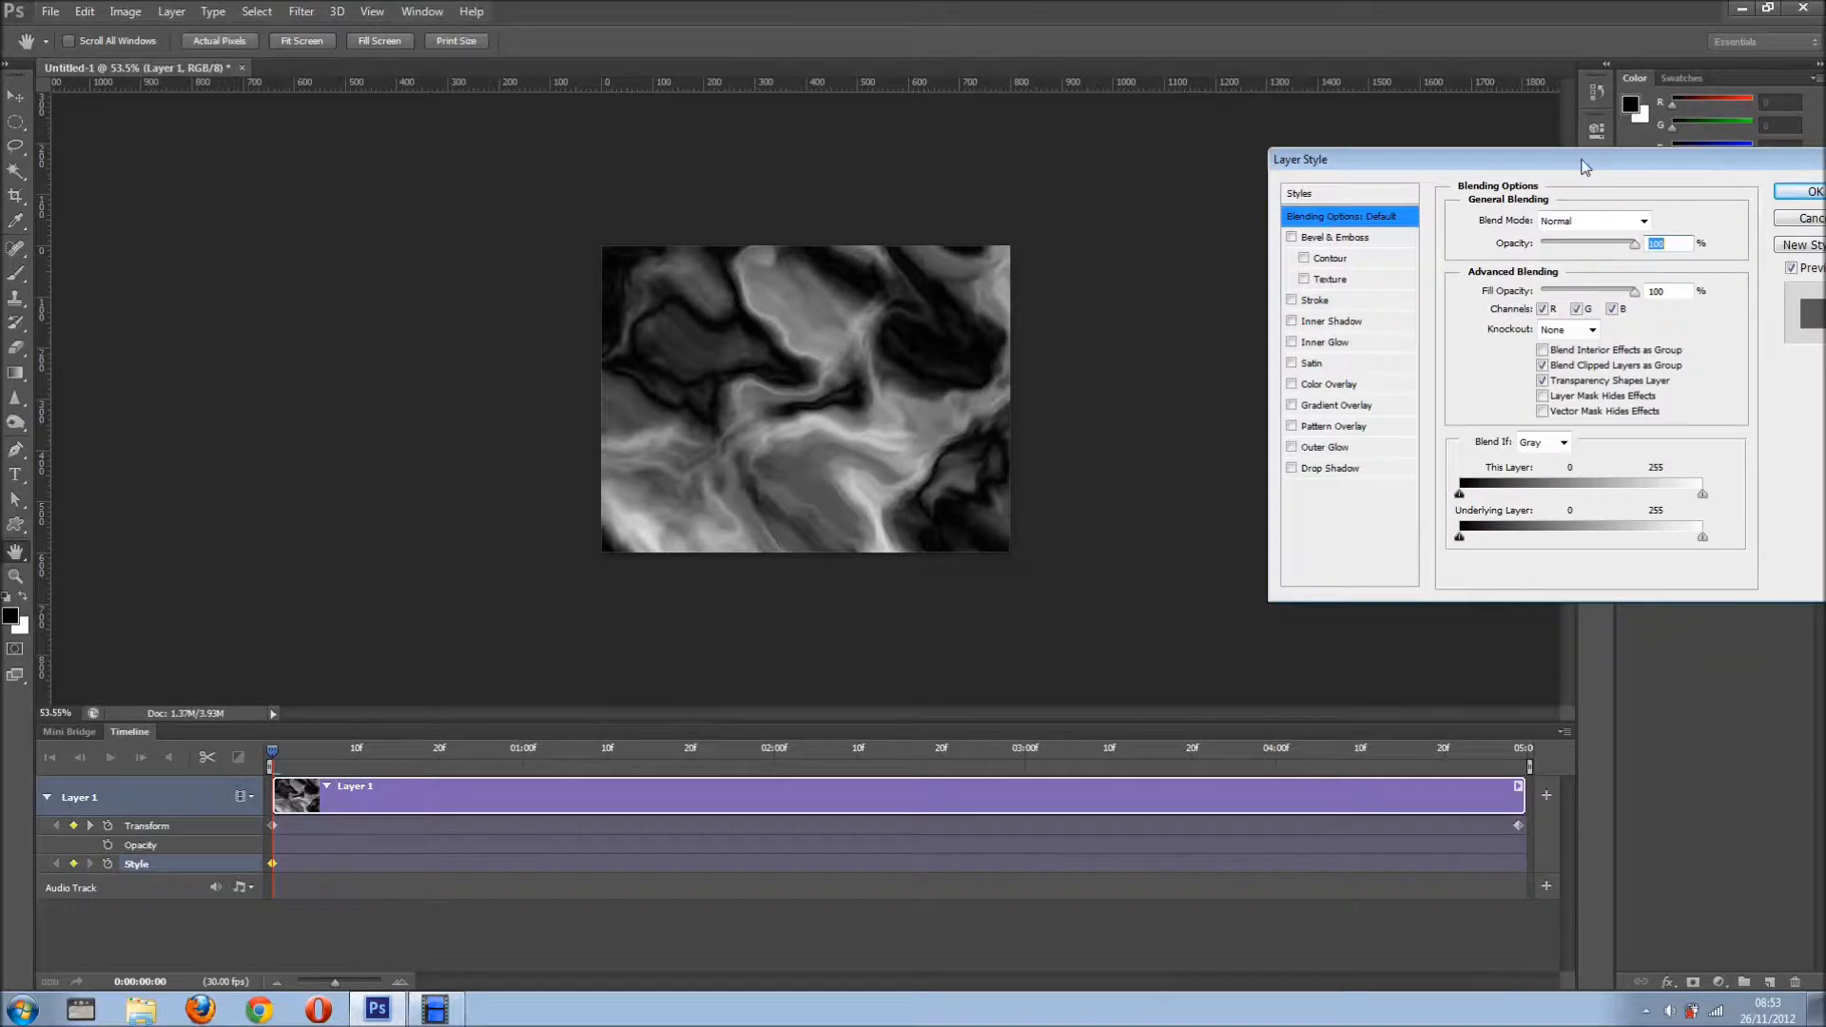
pyautogui.moveTo(1589, 168); pyautogui.dragTo(1457, 157)
pyautogui.click(1197, 378)
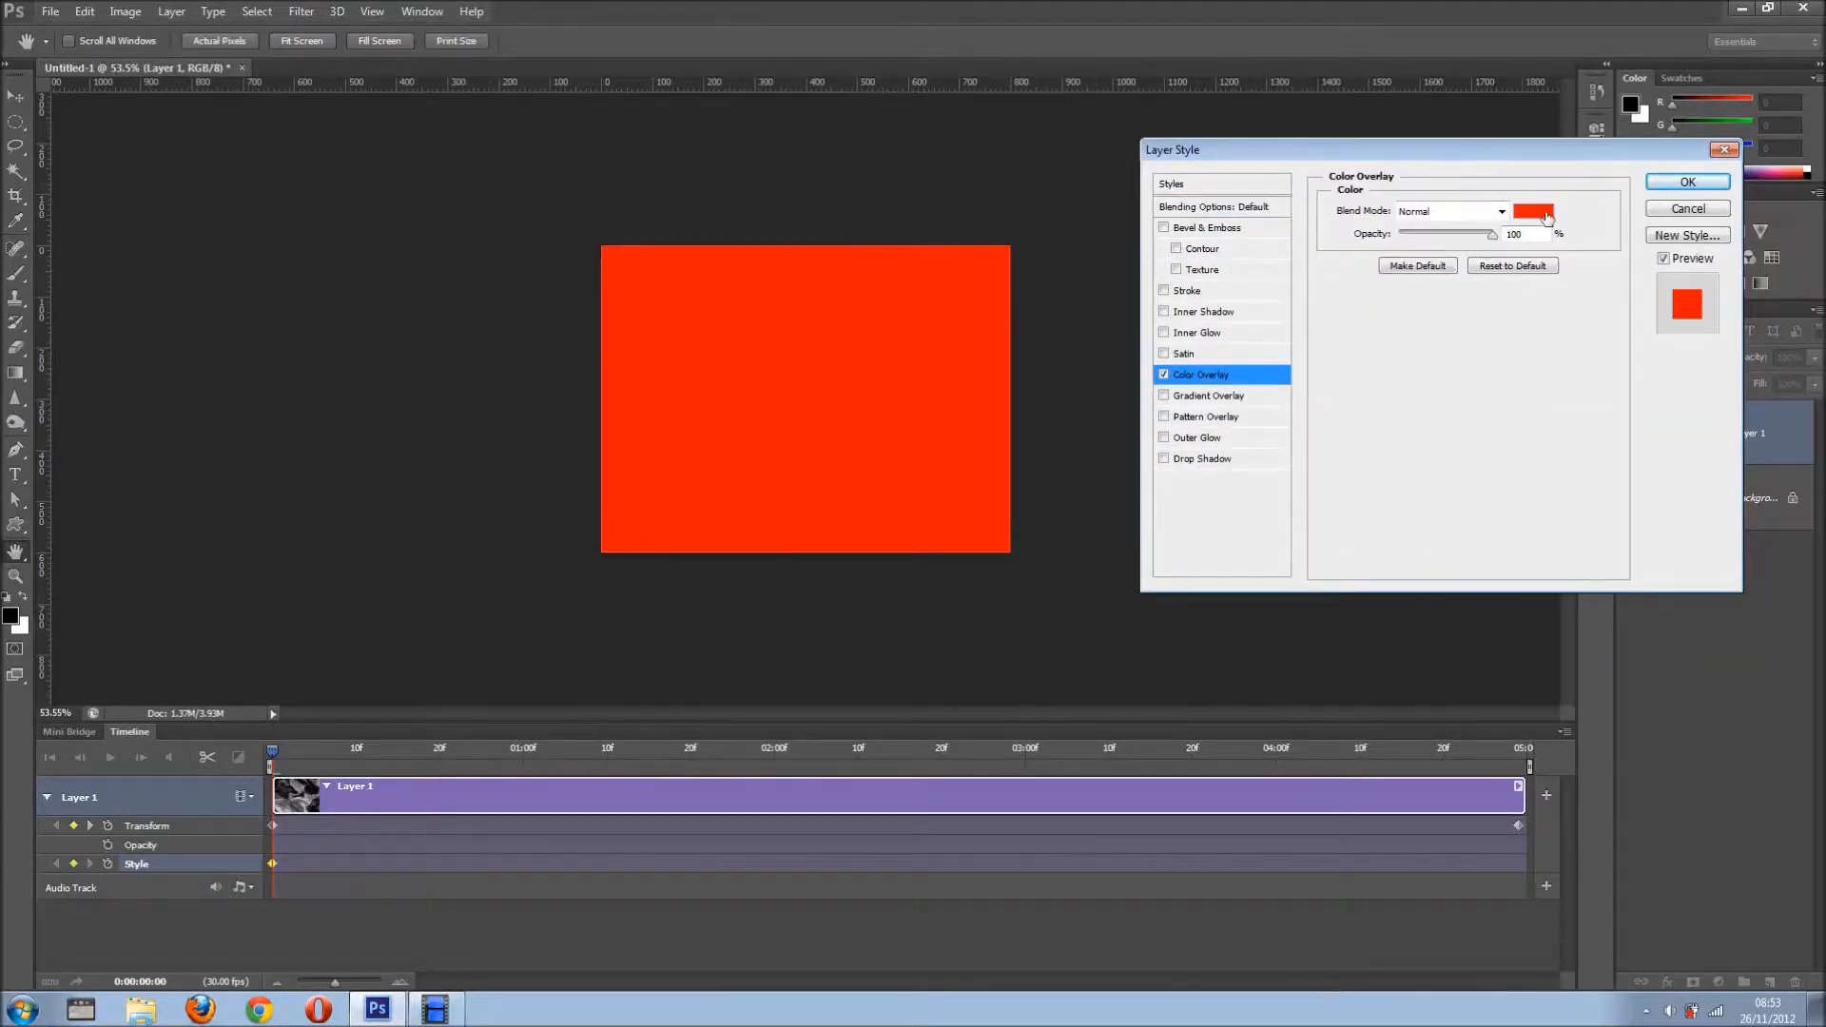
pyautogui.click(1502, 211)
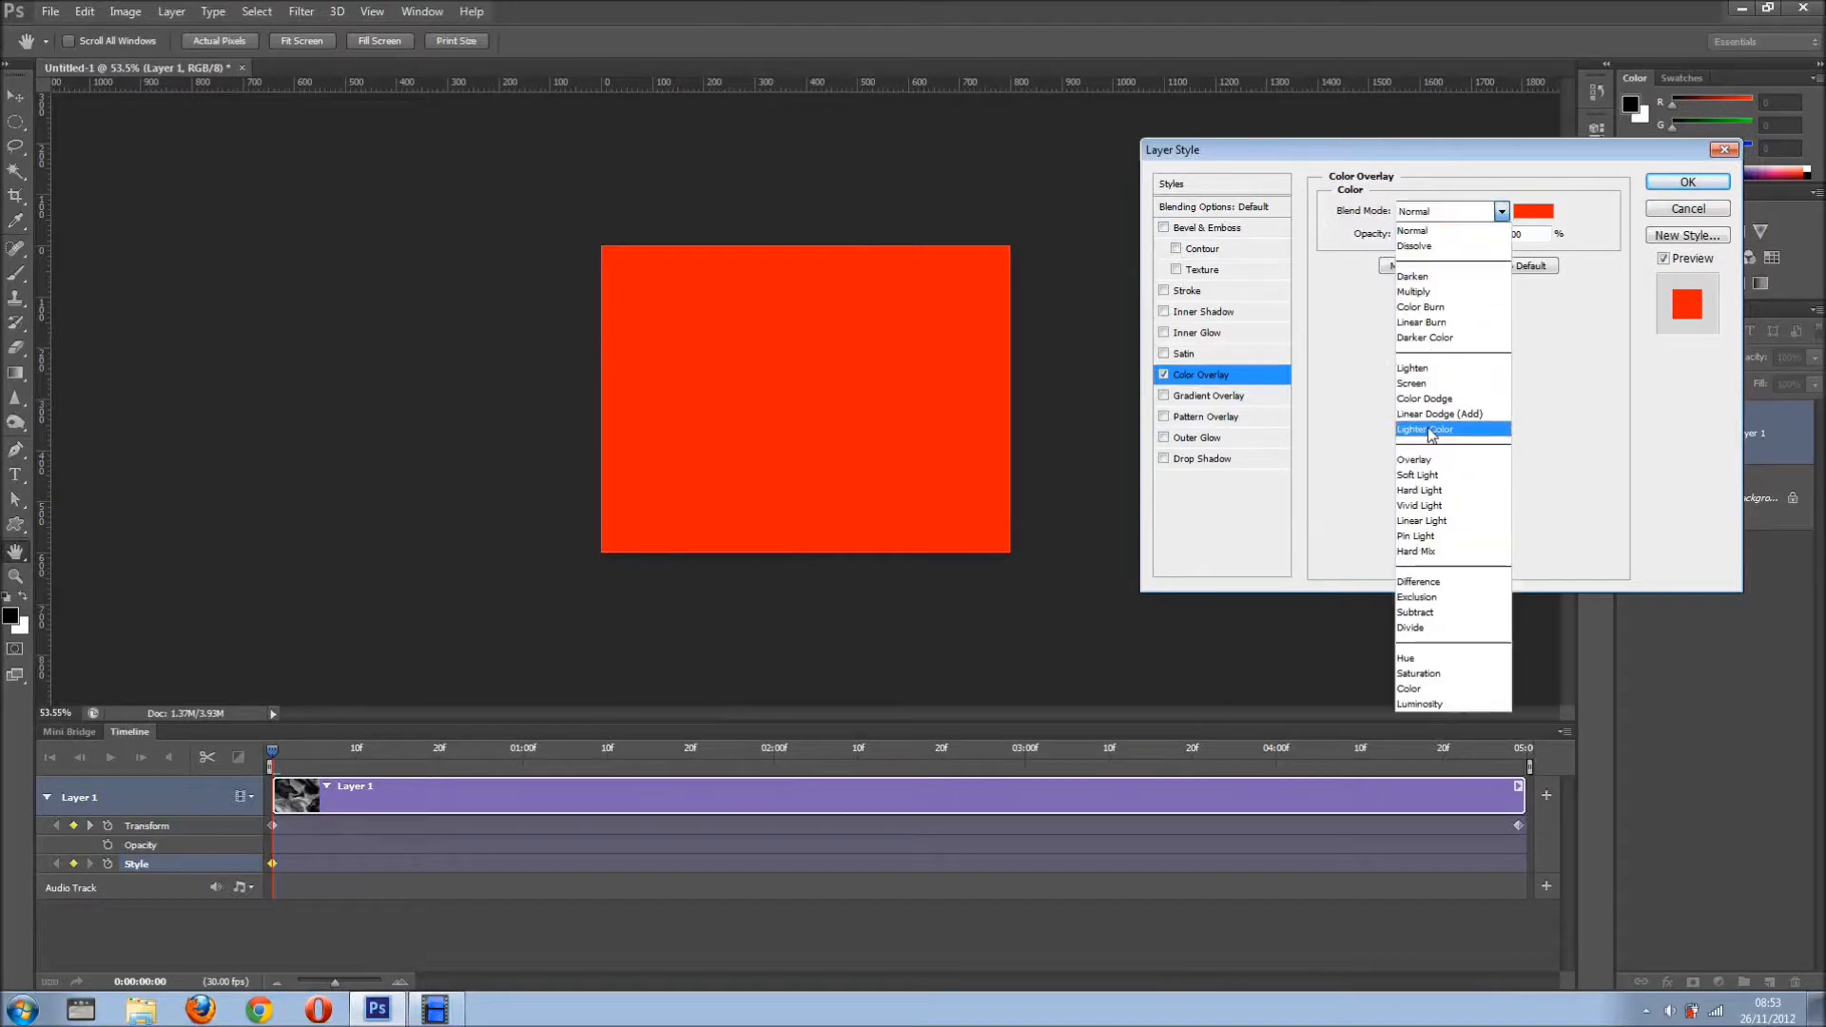
pyautogui.click(1425, 459)
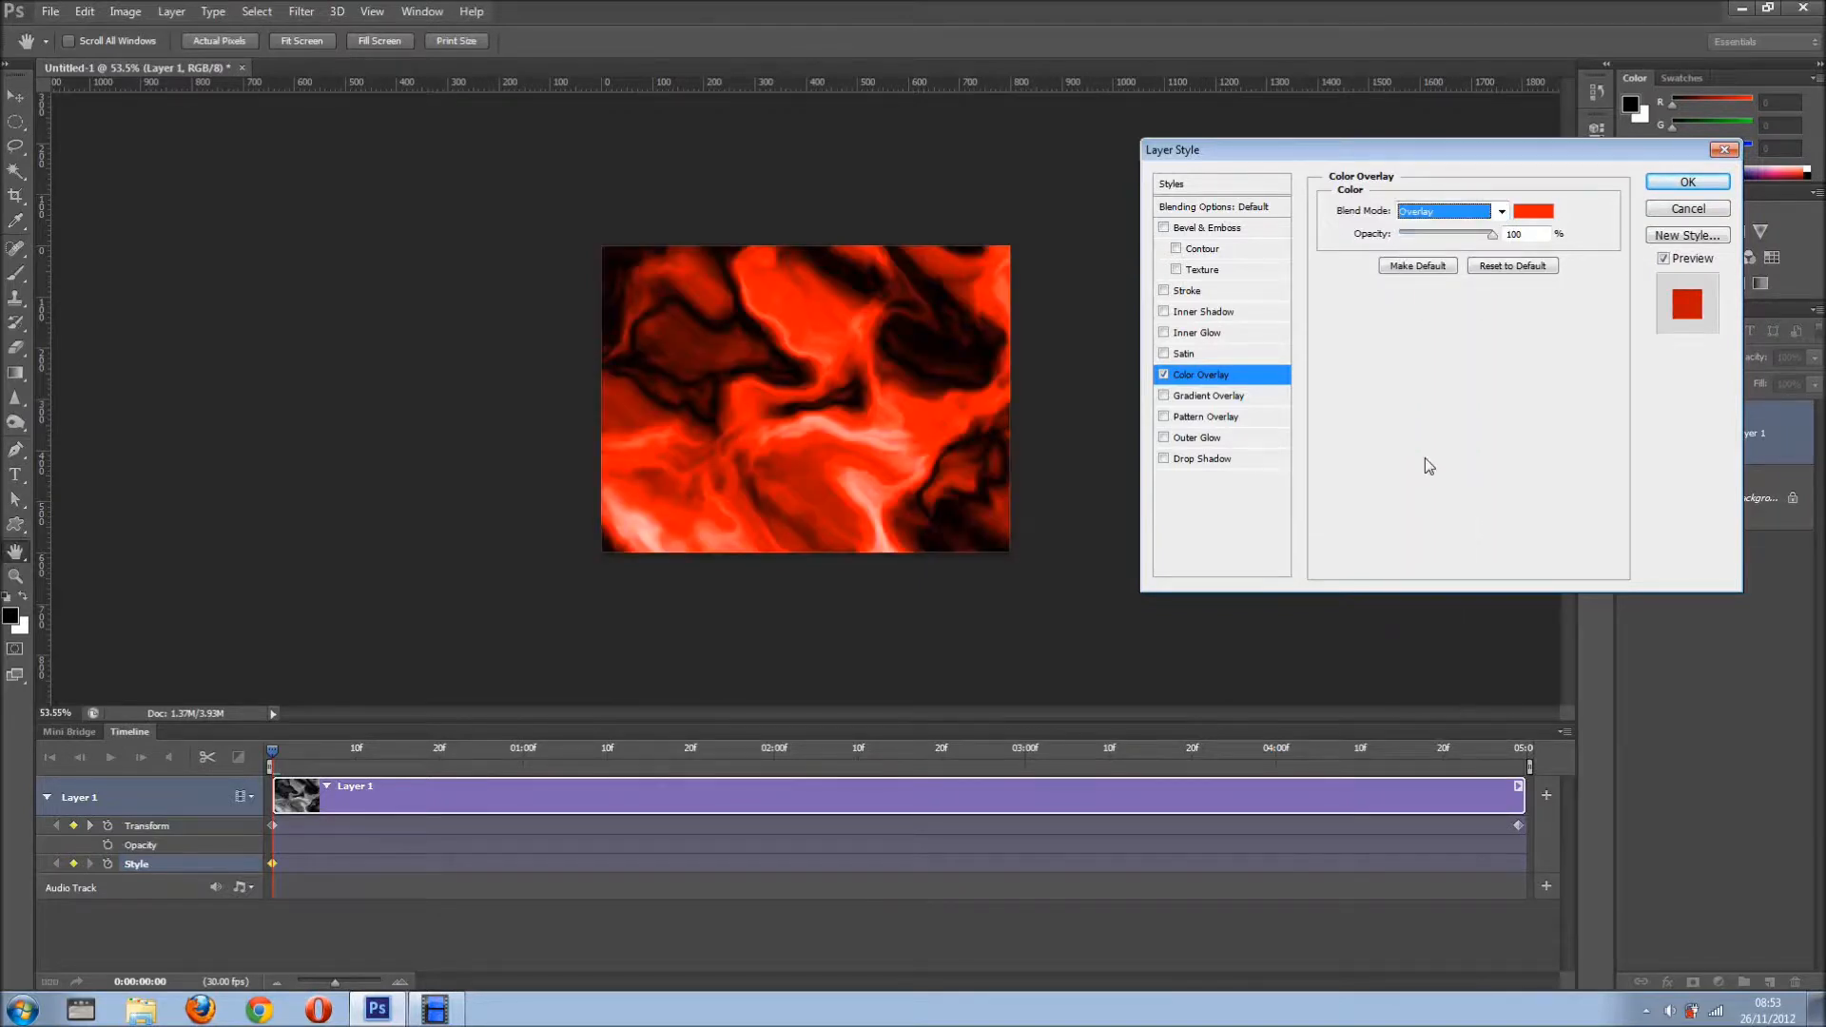
pyautogui.click(1460, 232)
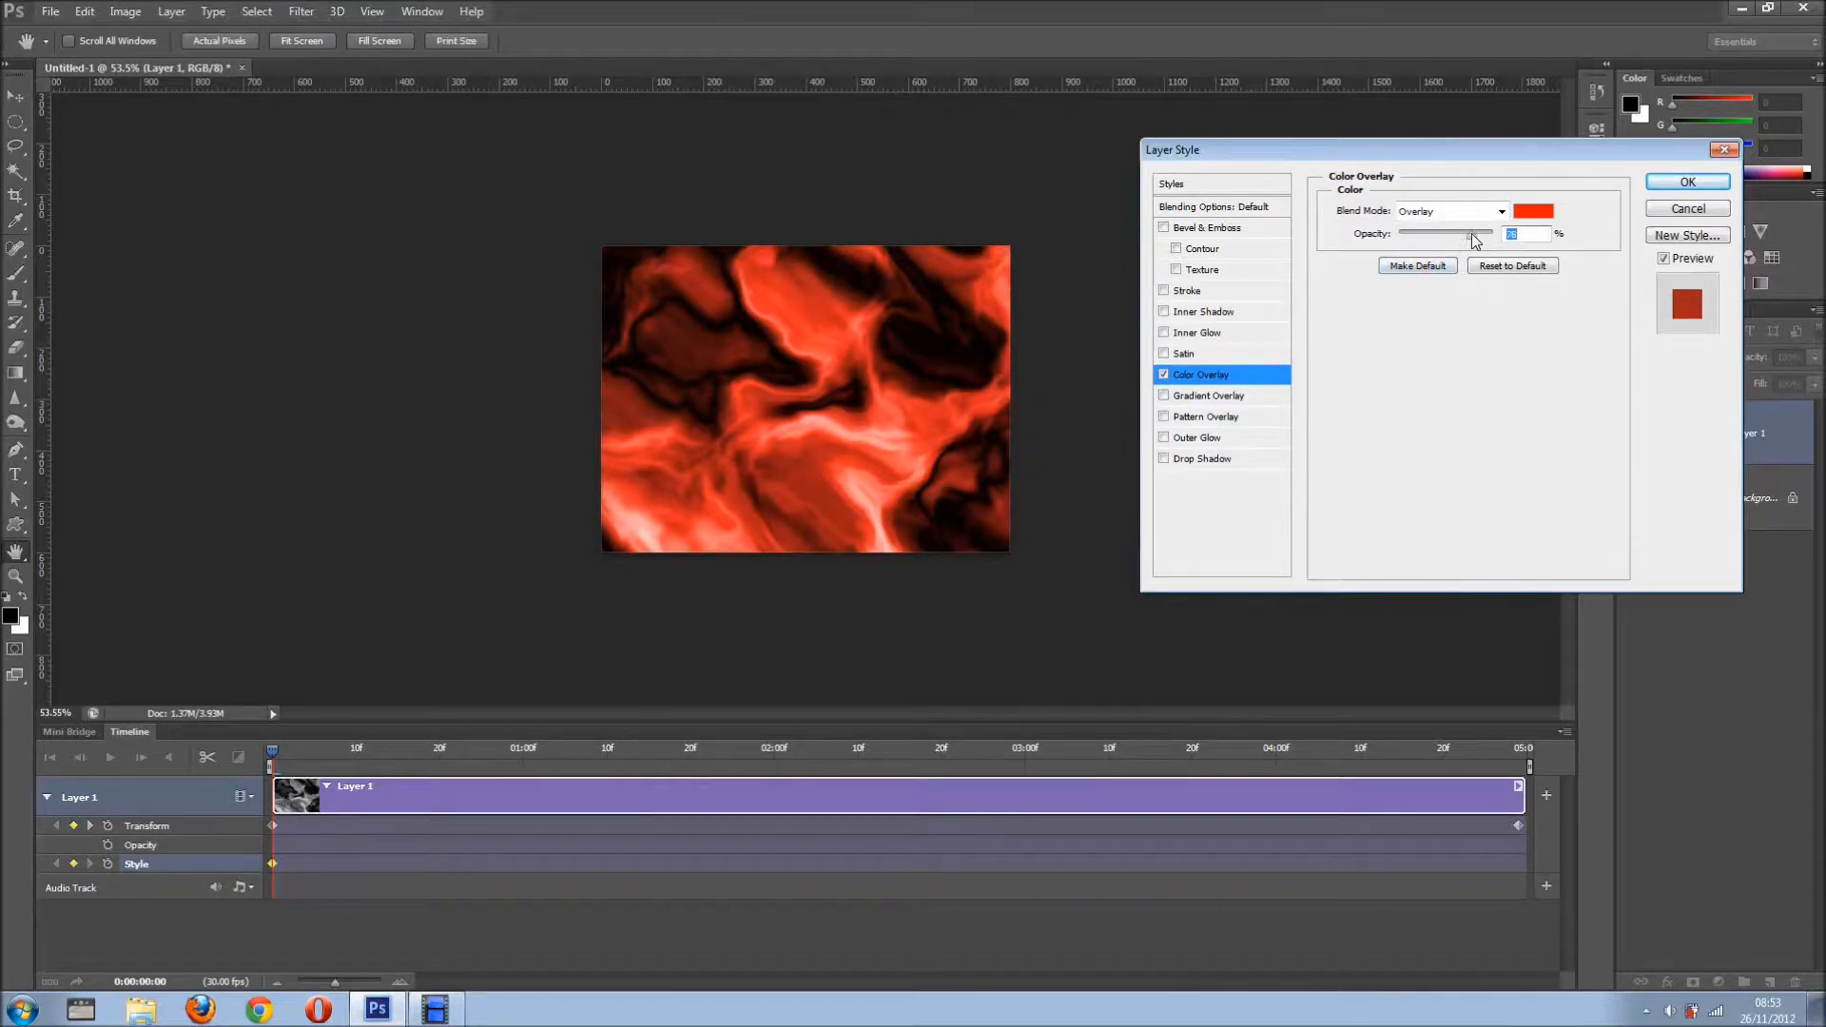
pyautogui.click(1683, 182)
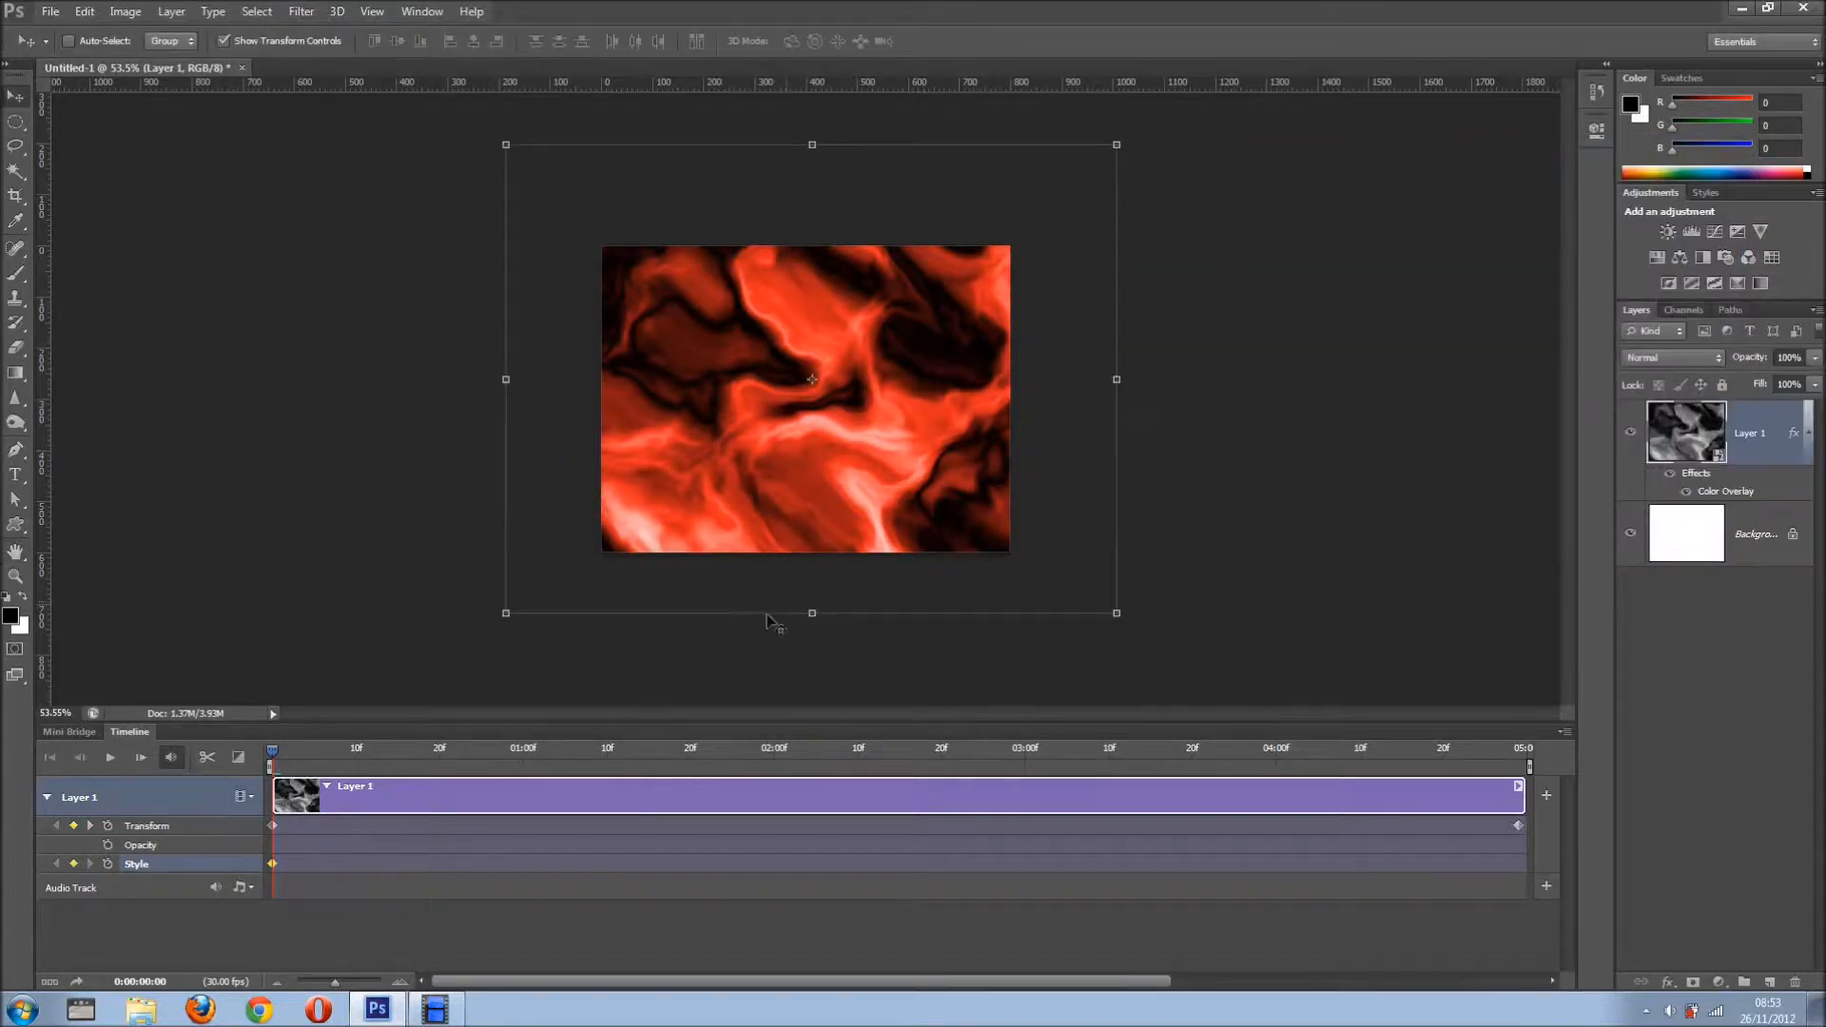
# At 0:00:01:10, change Layer 1's Color Overlay to blue, 1200ff, to create a second Style keyframe
pyautogui.click(606, 753)
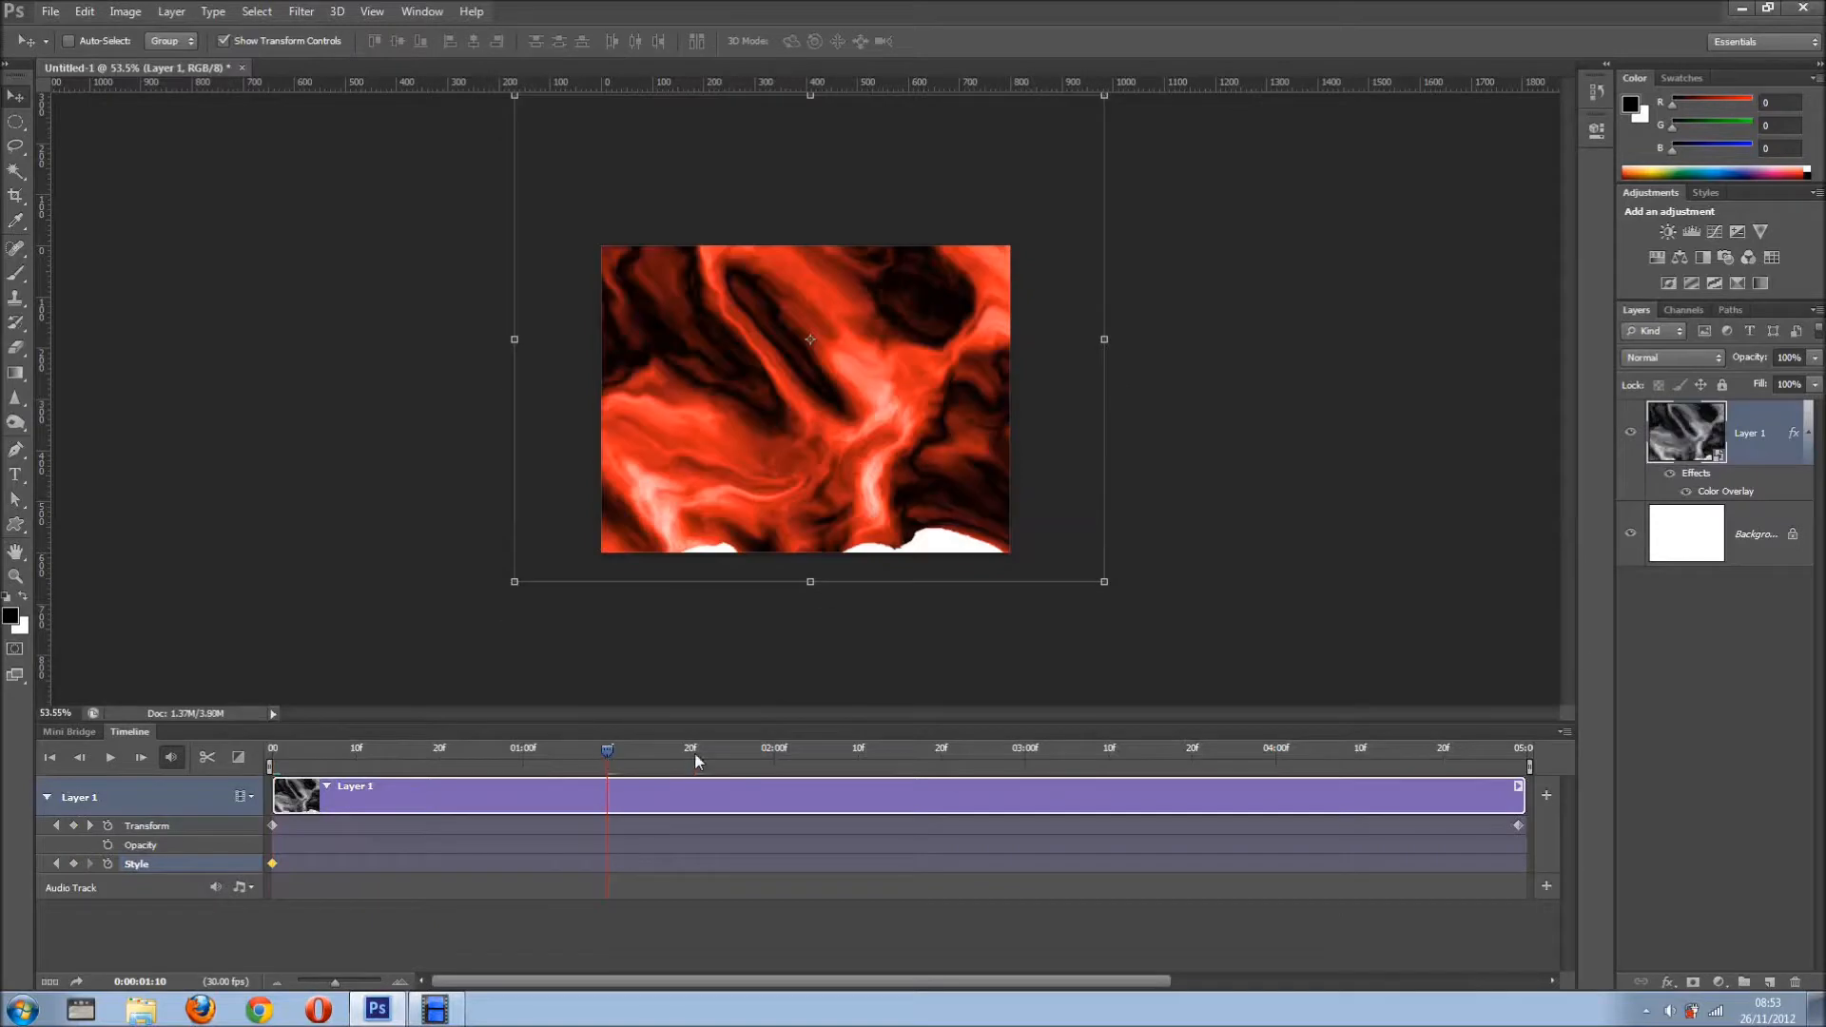
pyautogui.doubleClick(1793, 437)
pyautogui.click(1201, 375)
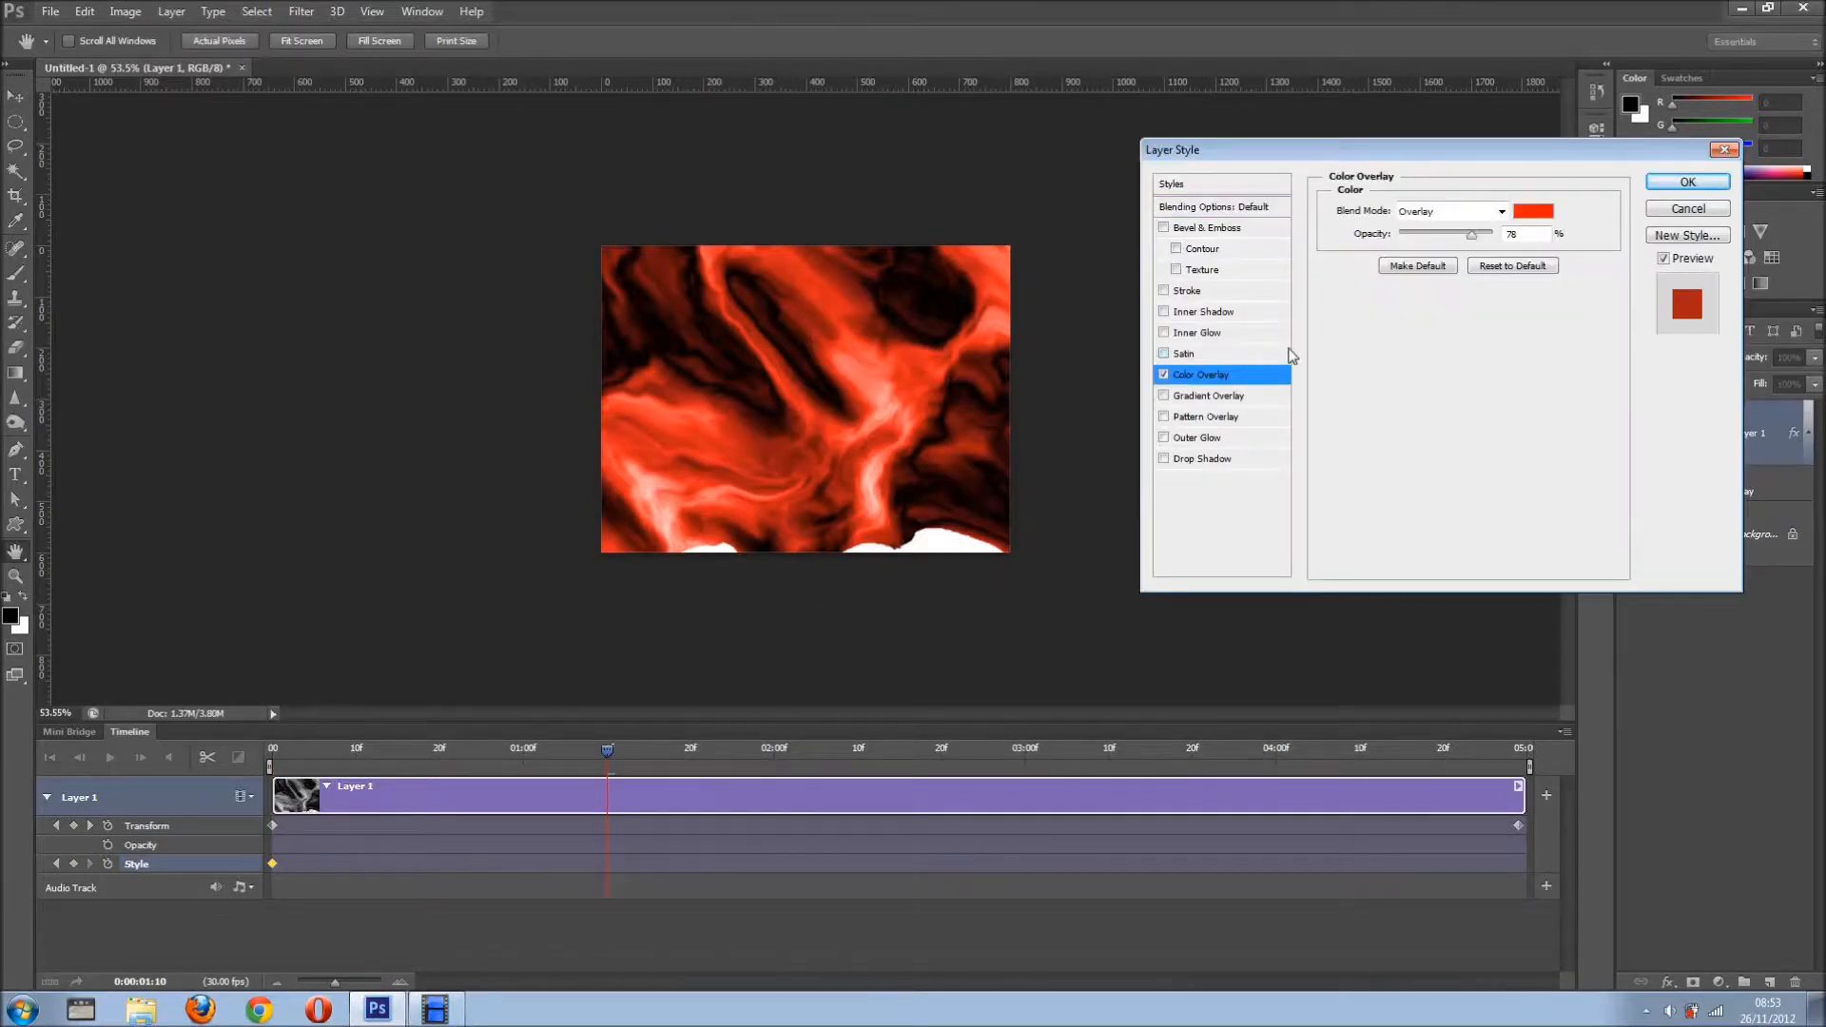
pyautogui.click(1533, 212)
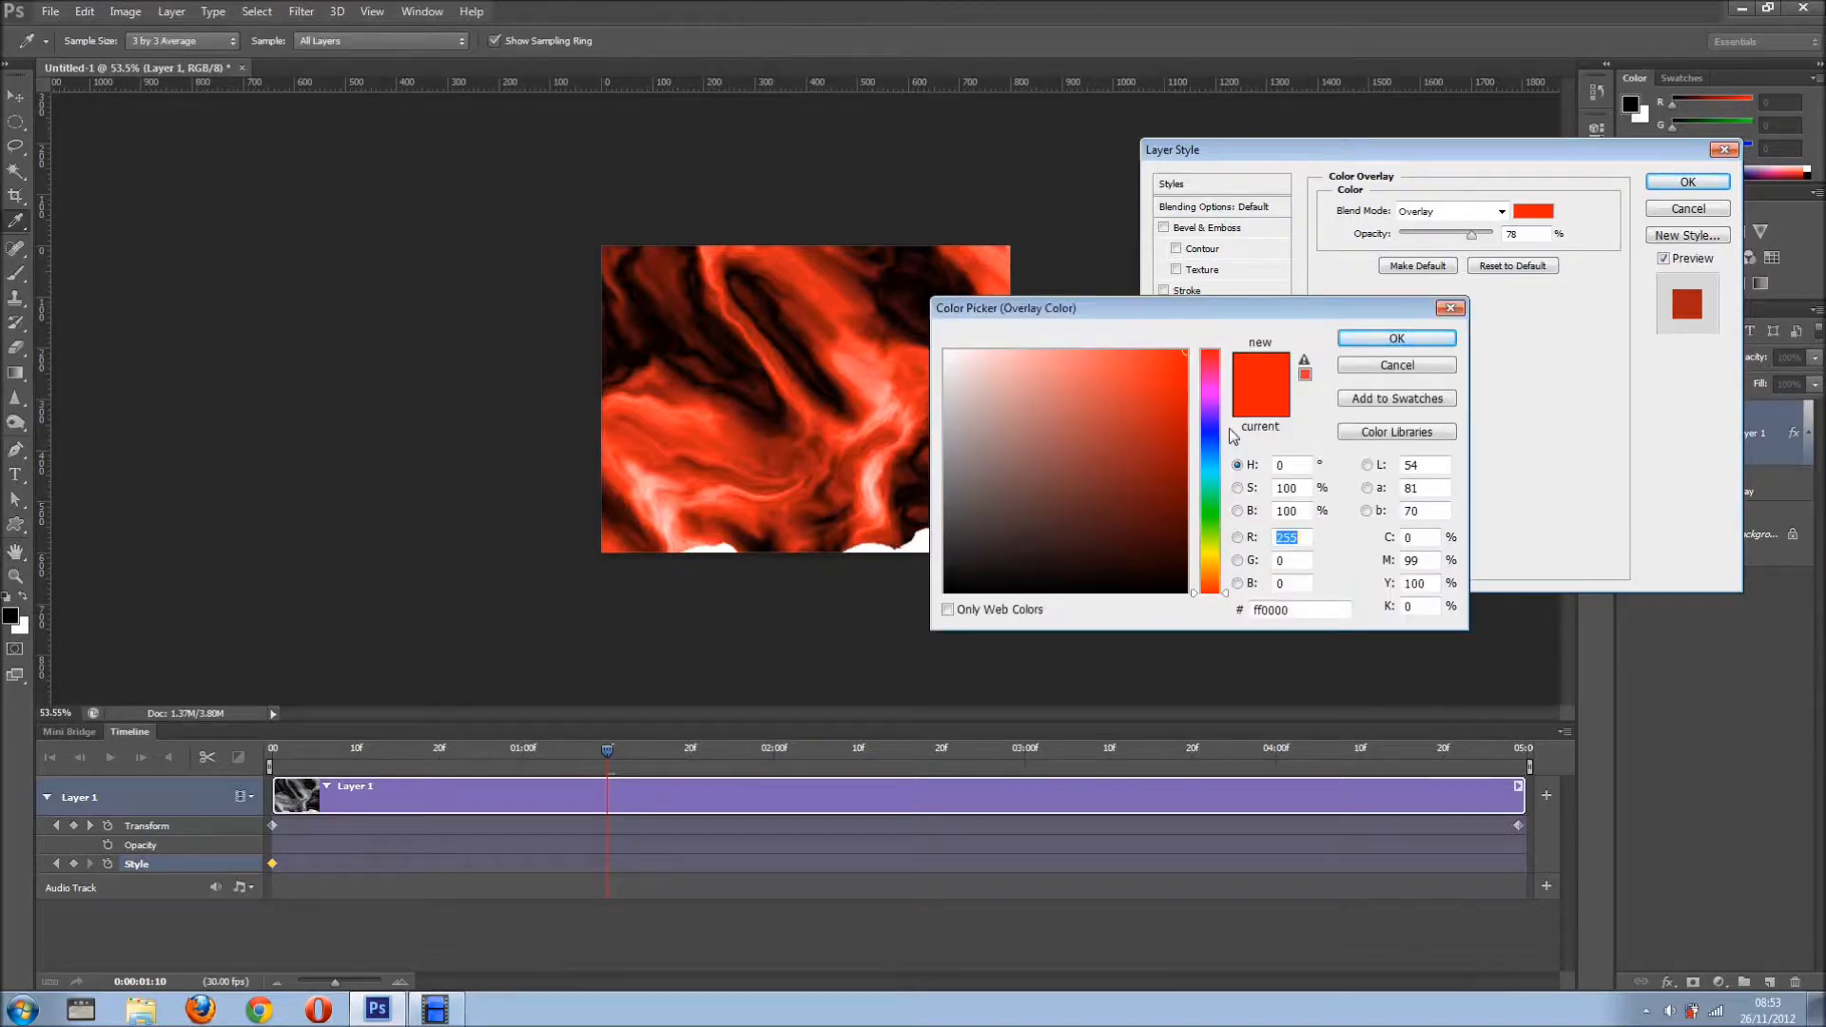
pyautogui.click(1212, 429)
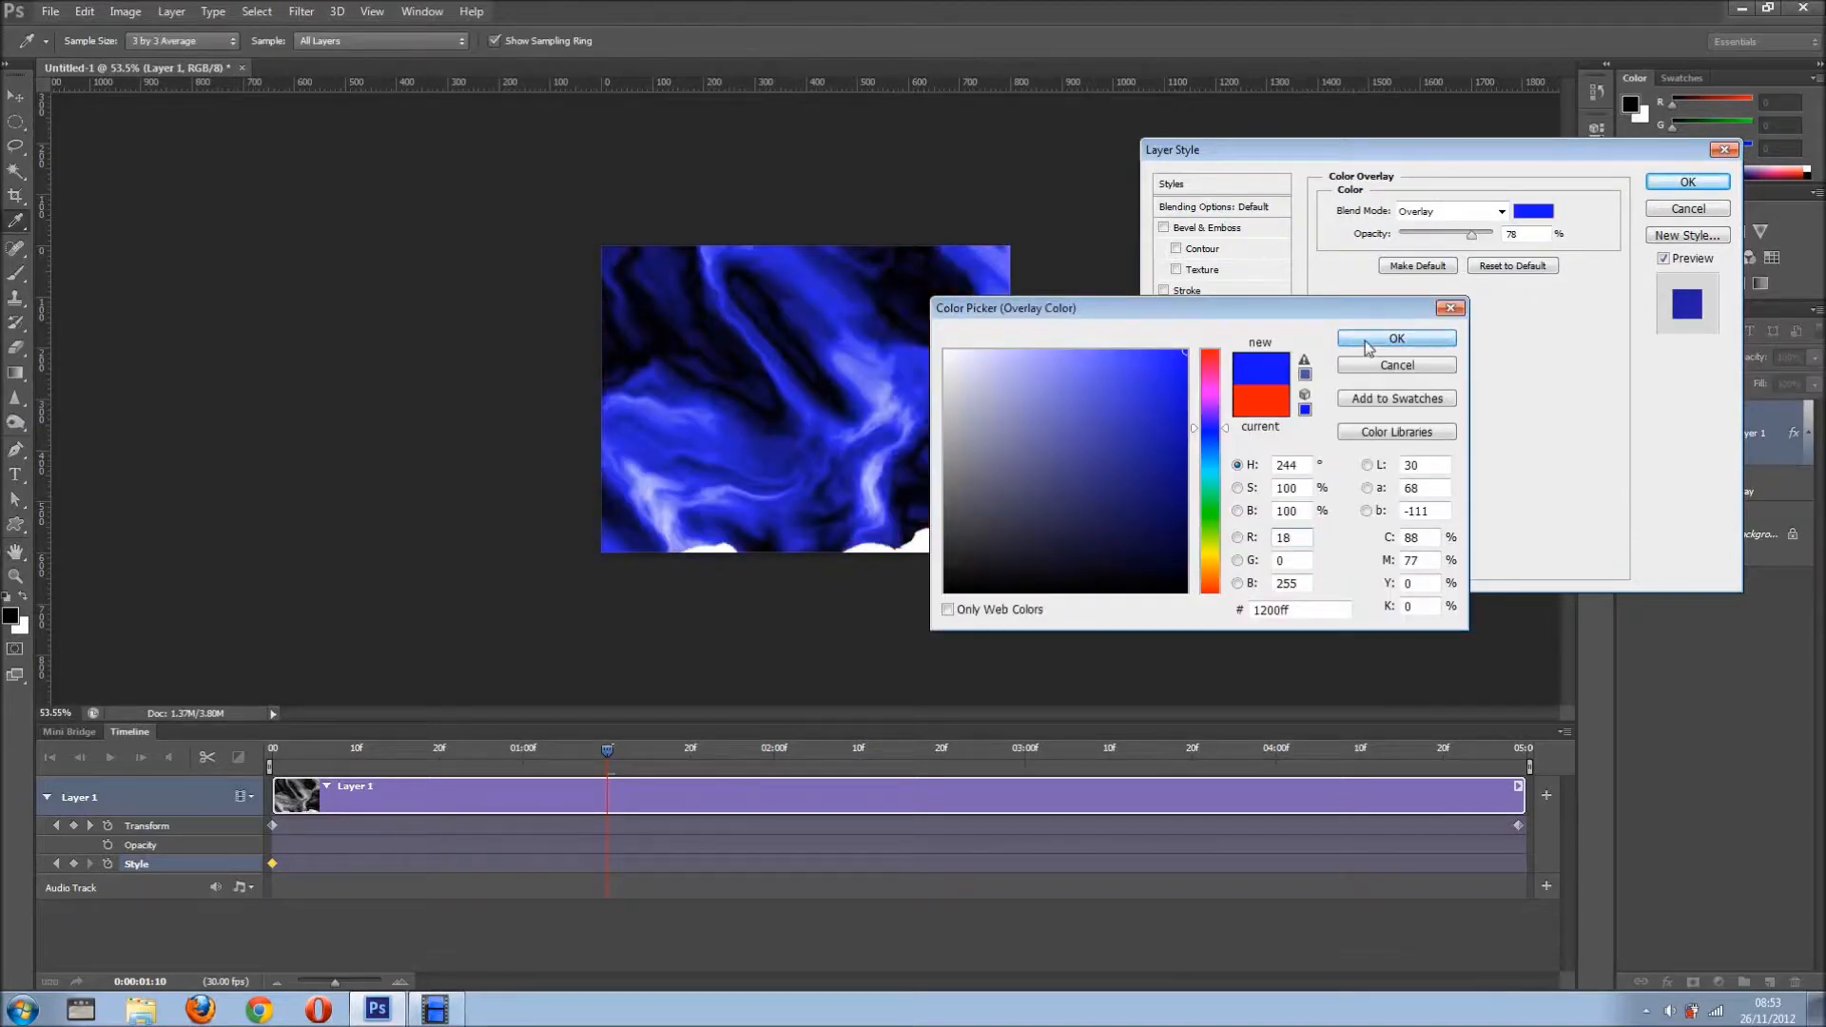
pyautogui.click(1395, 339)
pyautogui.click(1681, 183)
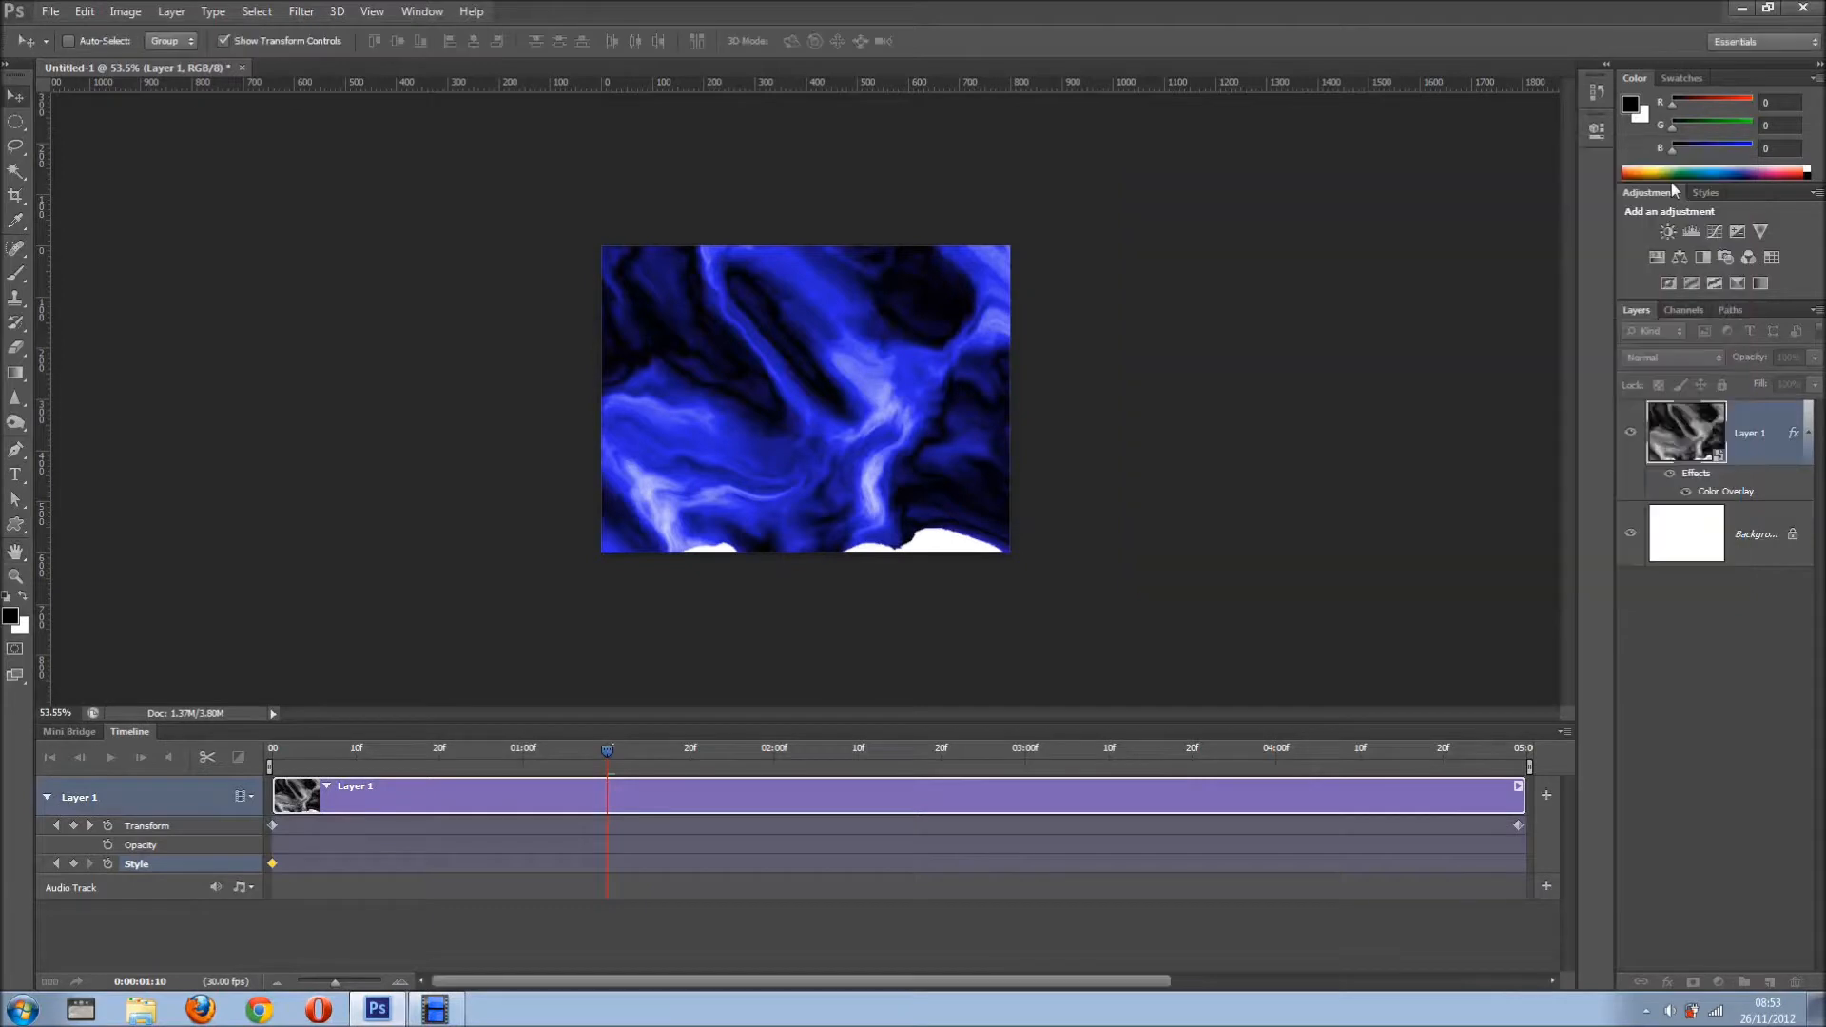
# At 0:00:03:07, change Layer 1's Color Overlay to green, 42ff00, to create another Style keyframe
pyautogui.click(1078, 758)
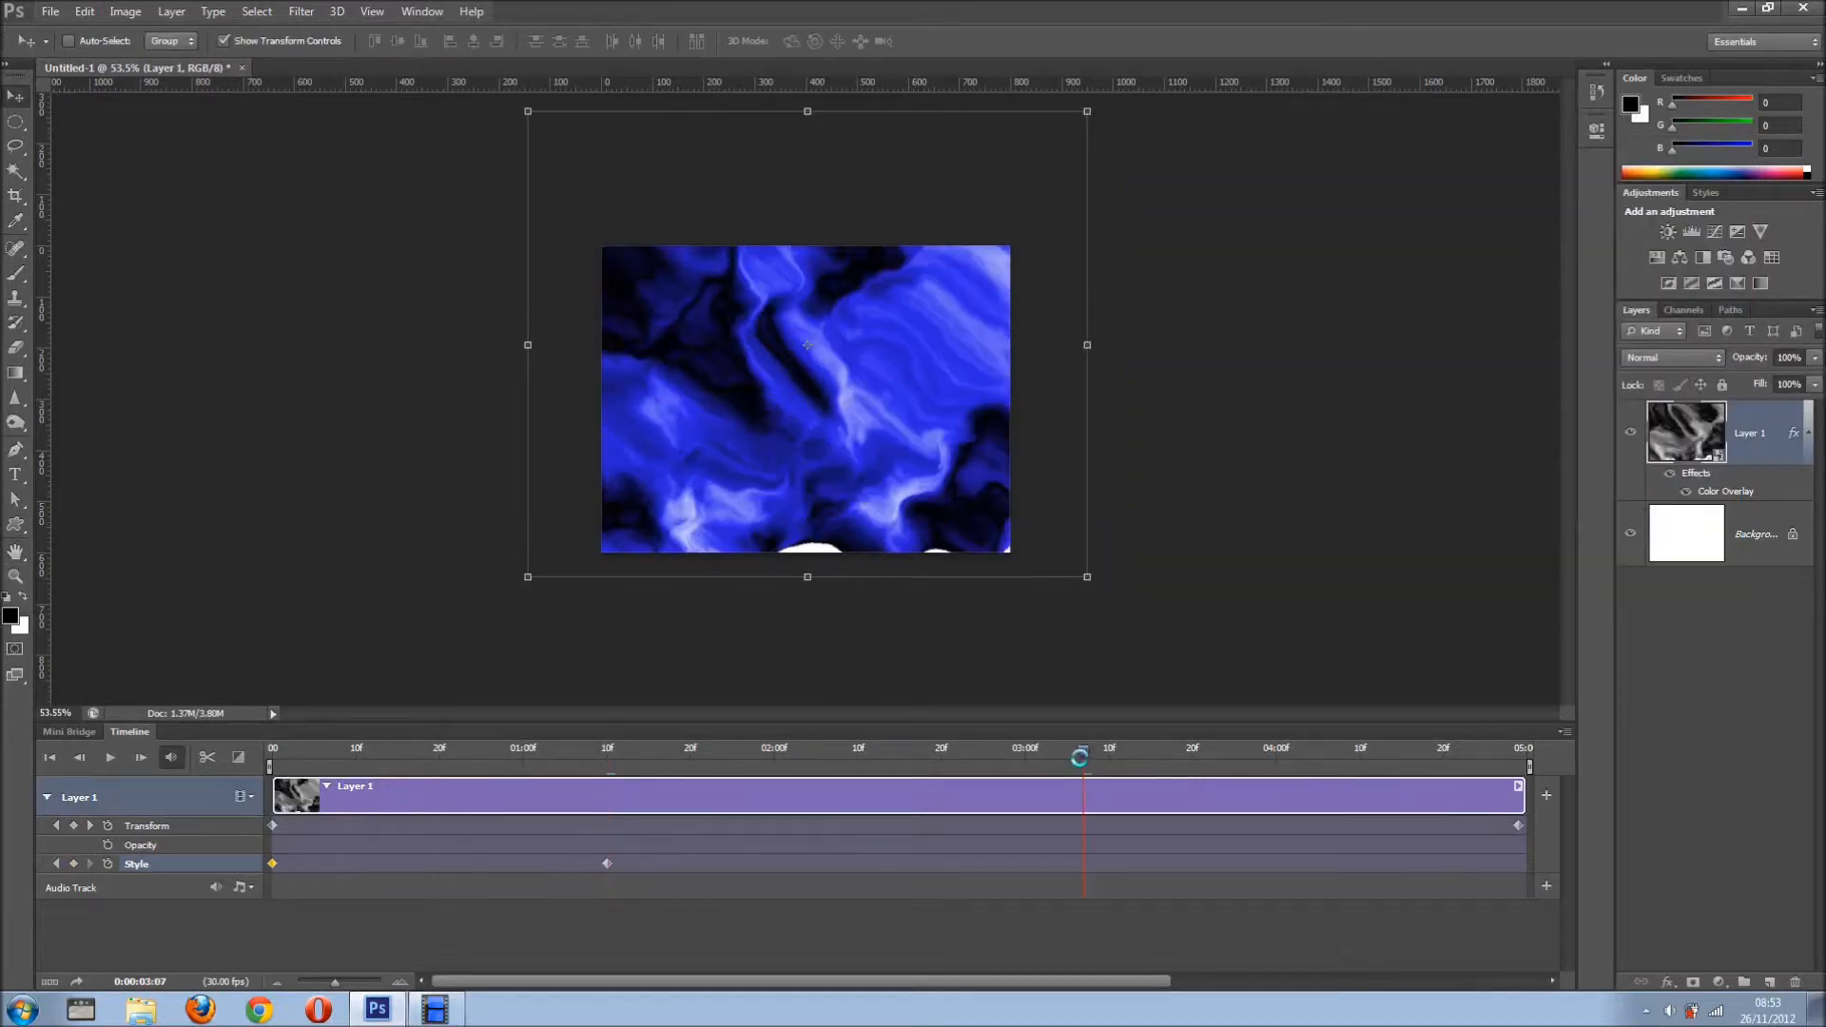
pyautogui.doubleClick(1790, 443)
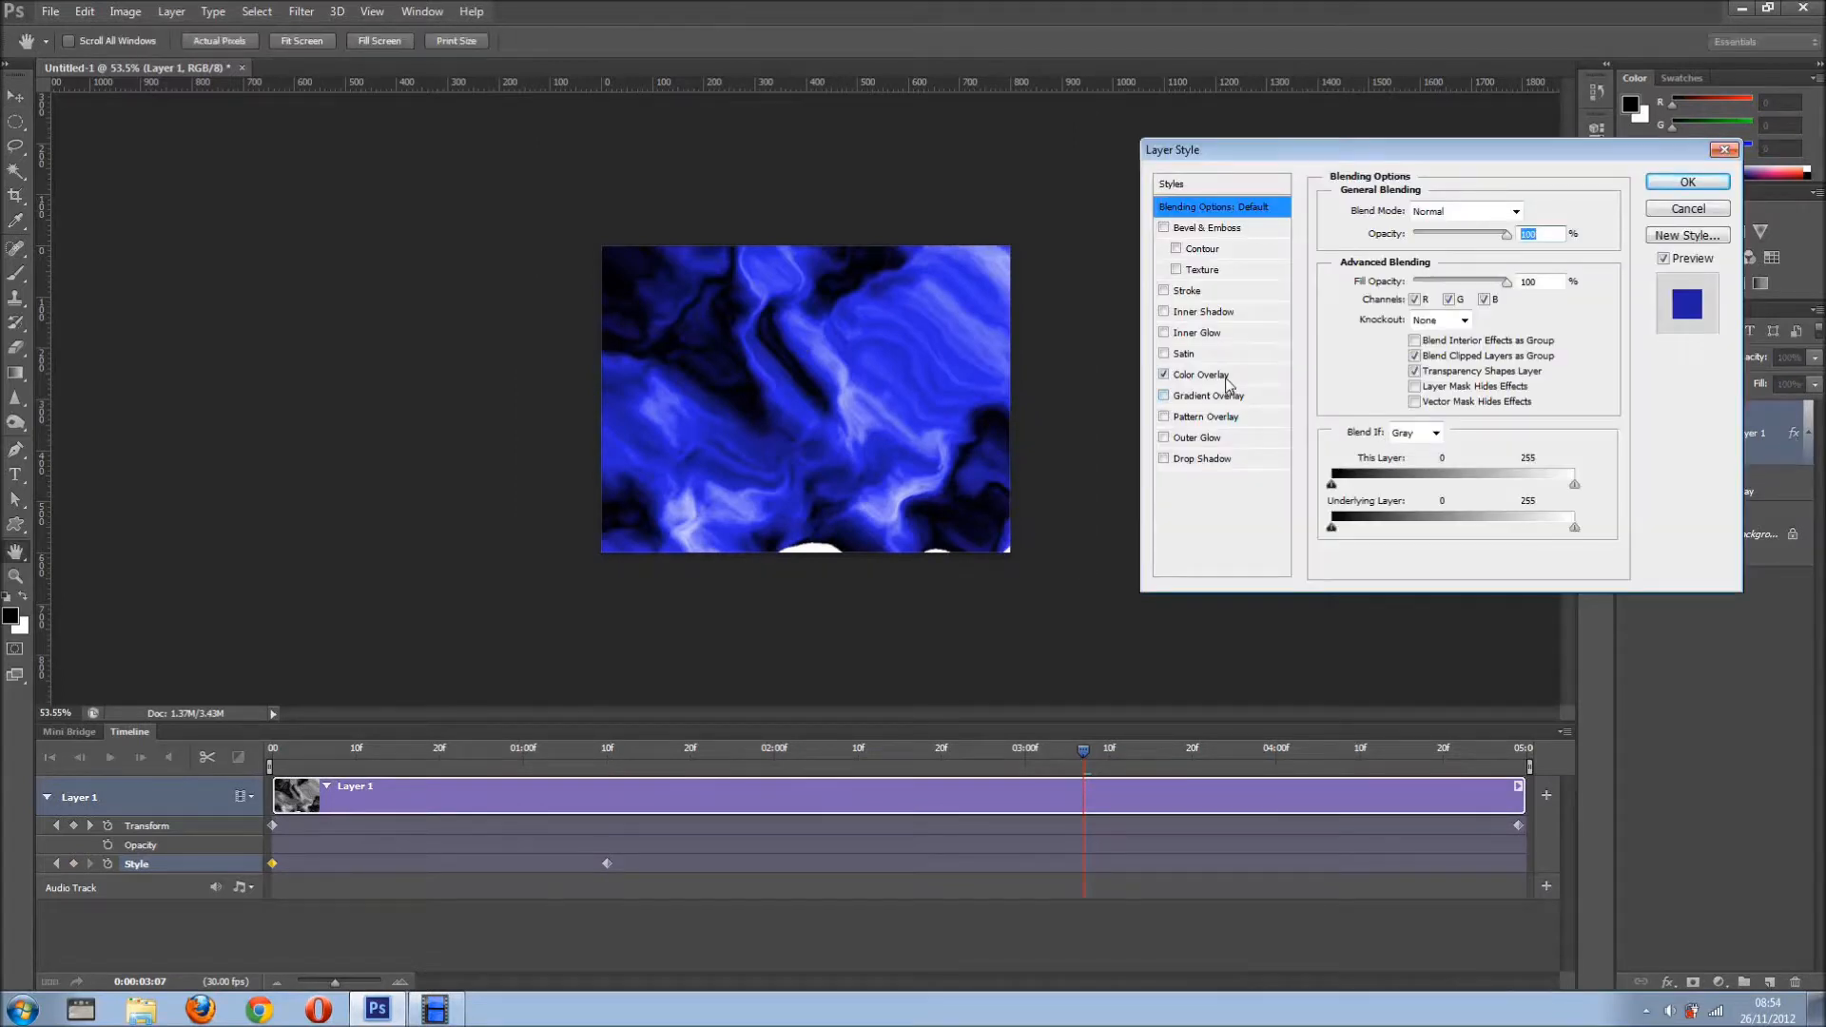
pyautogui.click(1227, 376)
pyautogui.click(1524, 217)
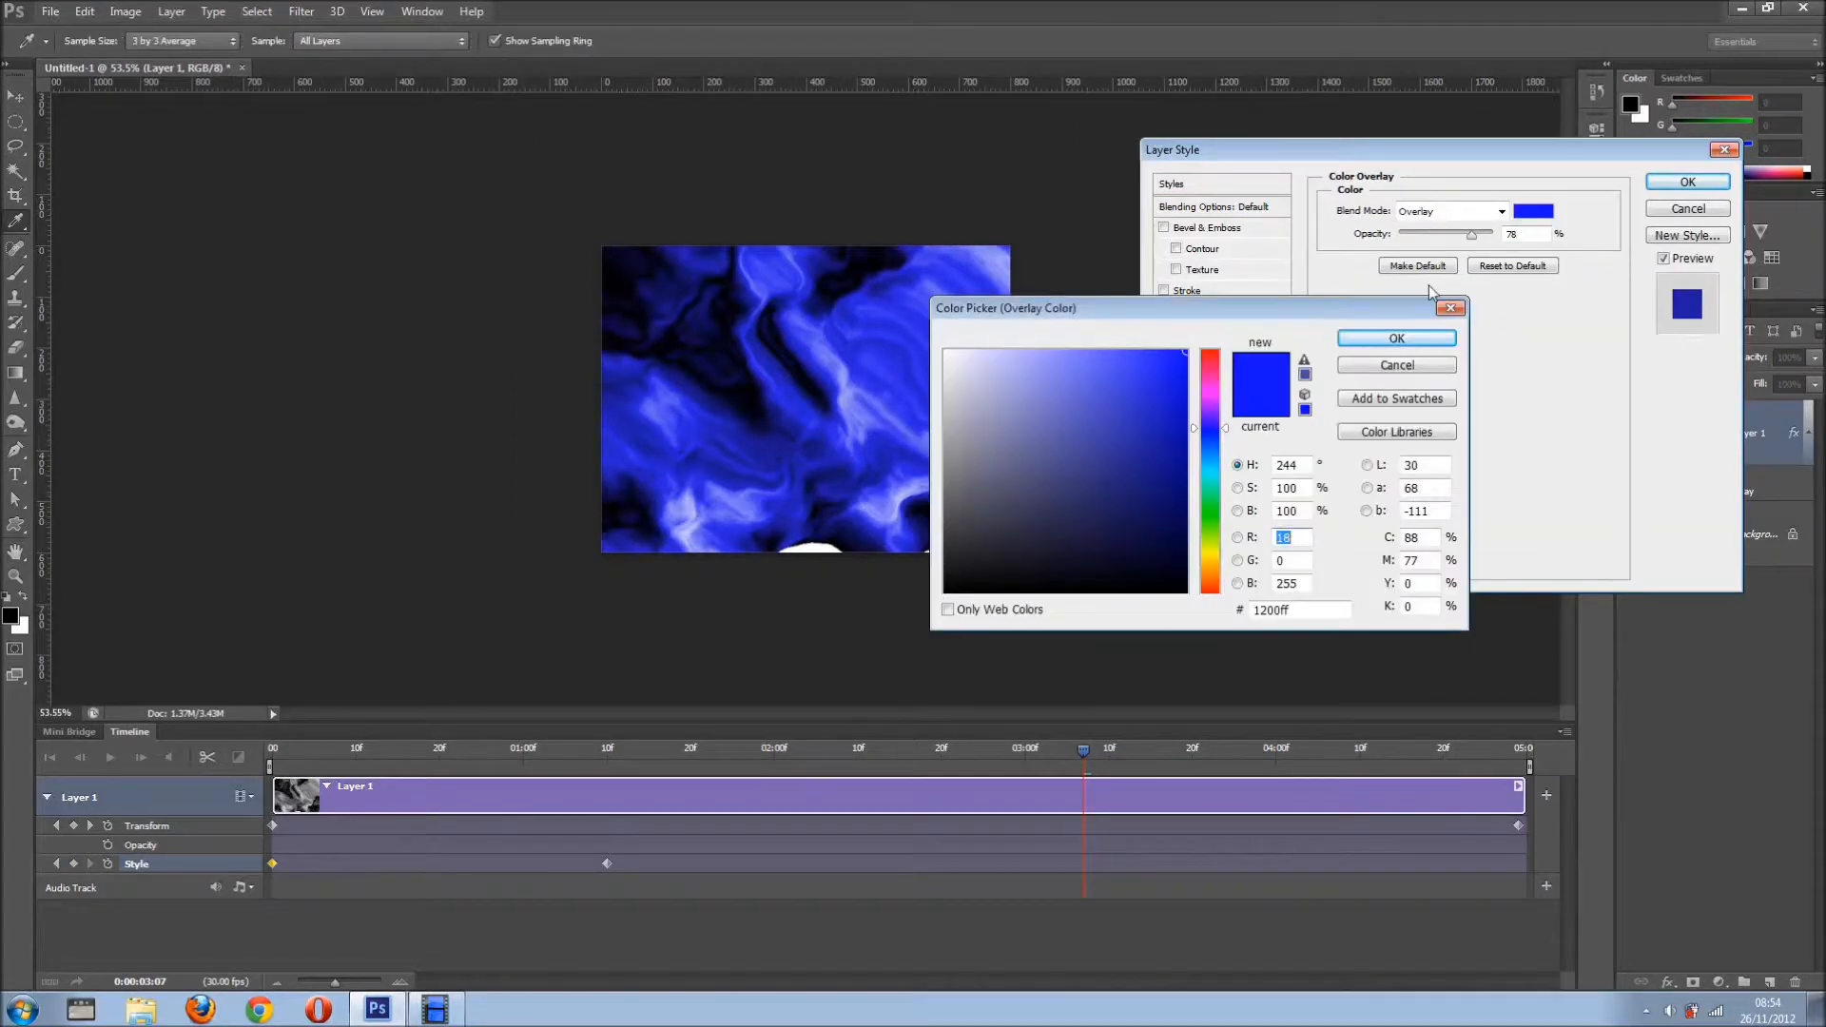
pyautogui.click(1213, 523)
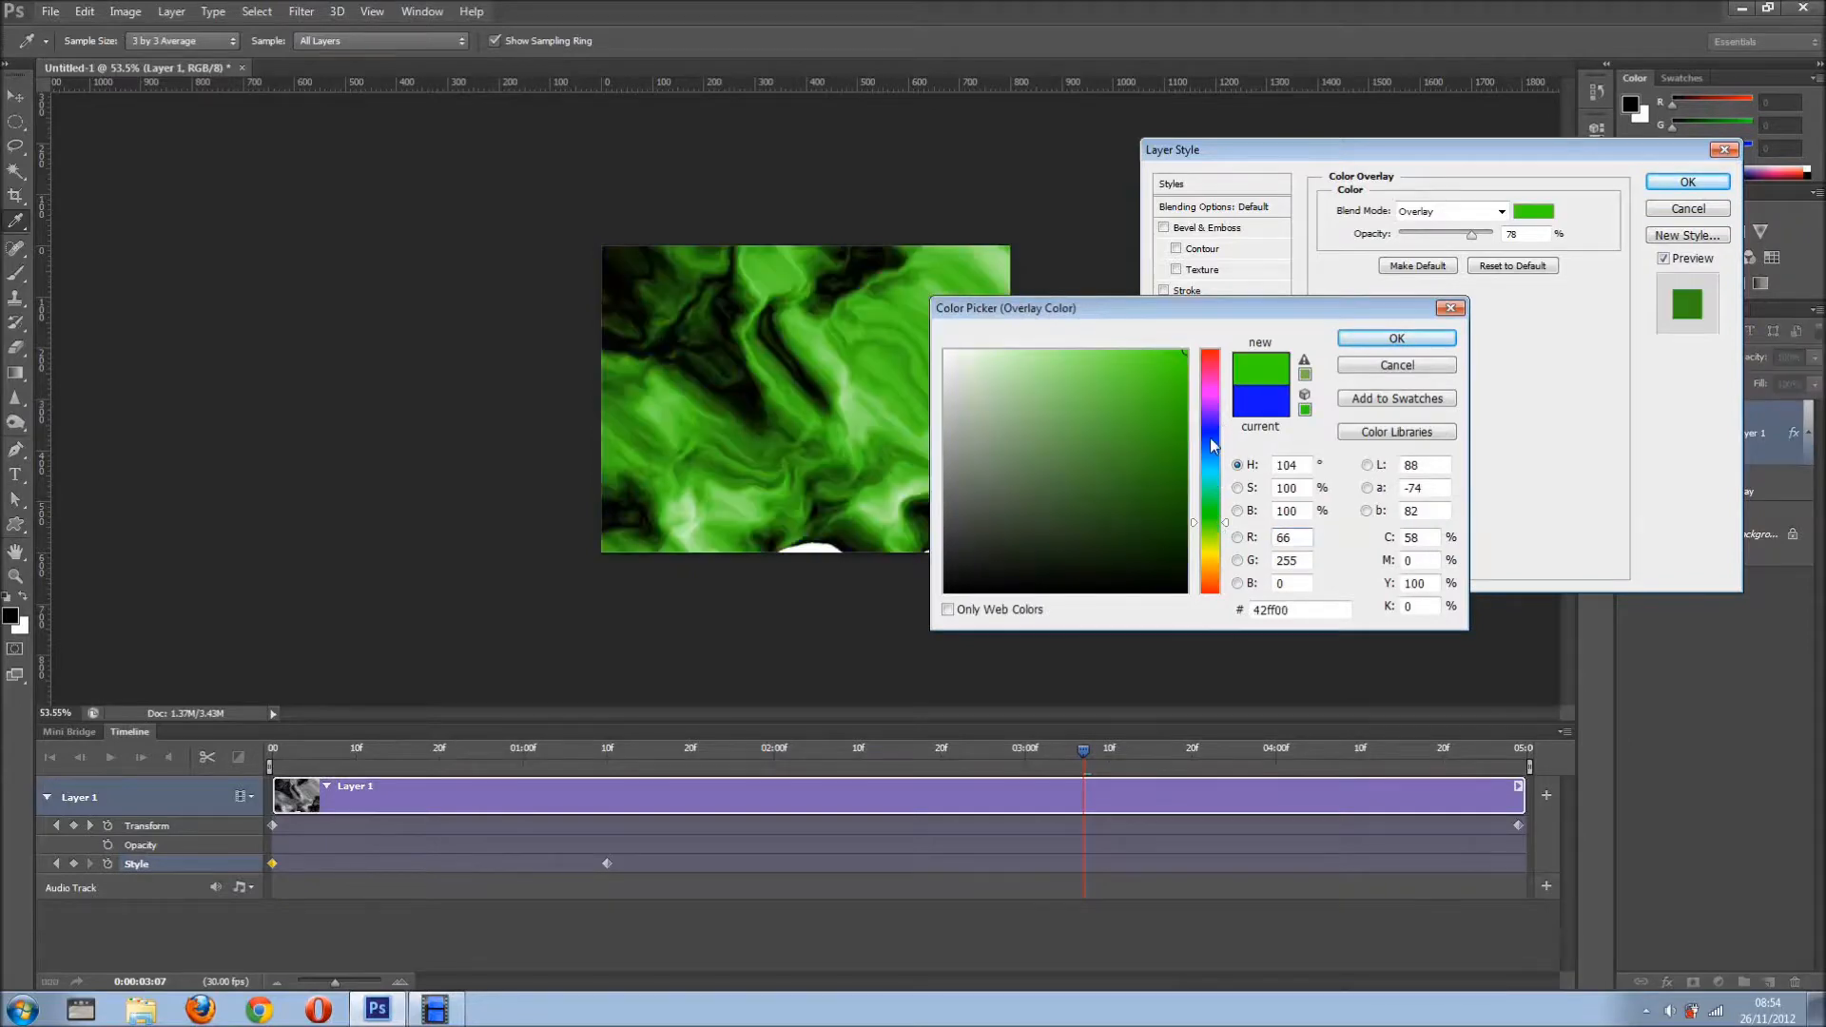
pyautogui.click(1396, 338)
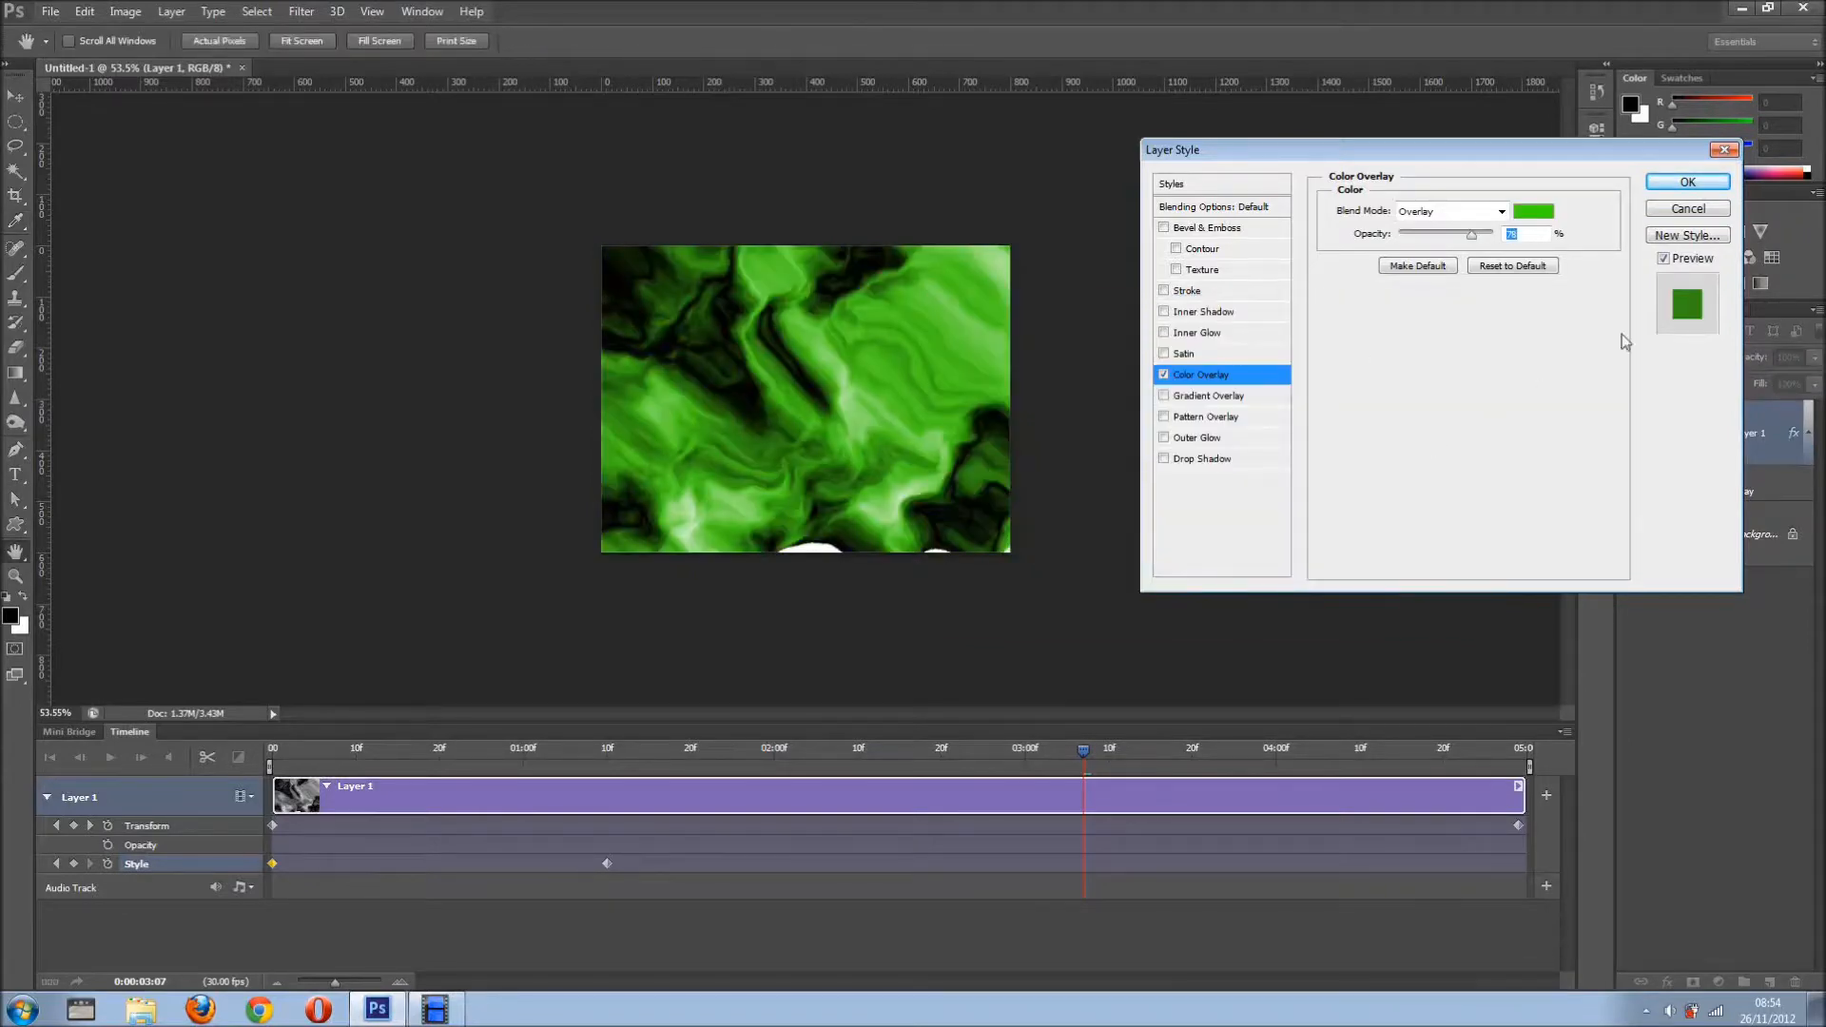
pyautogui.click(1687, 182)
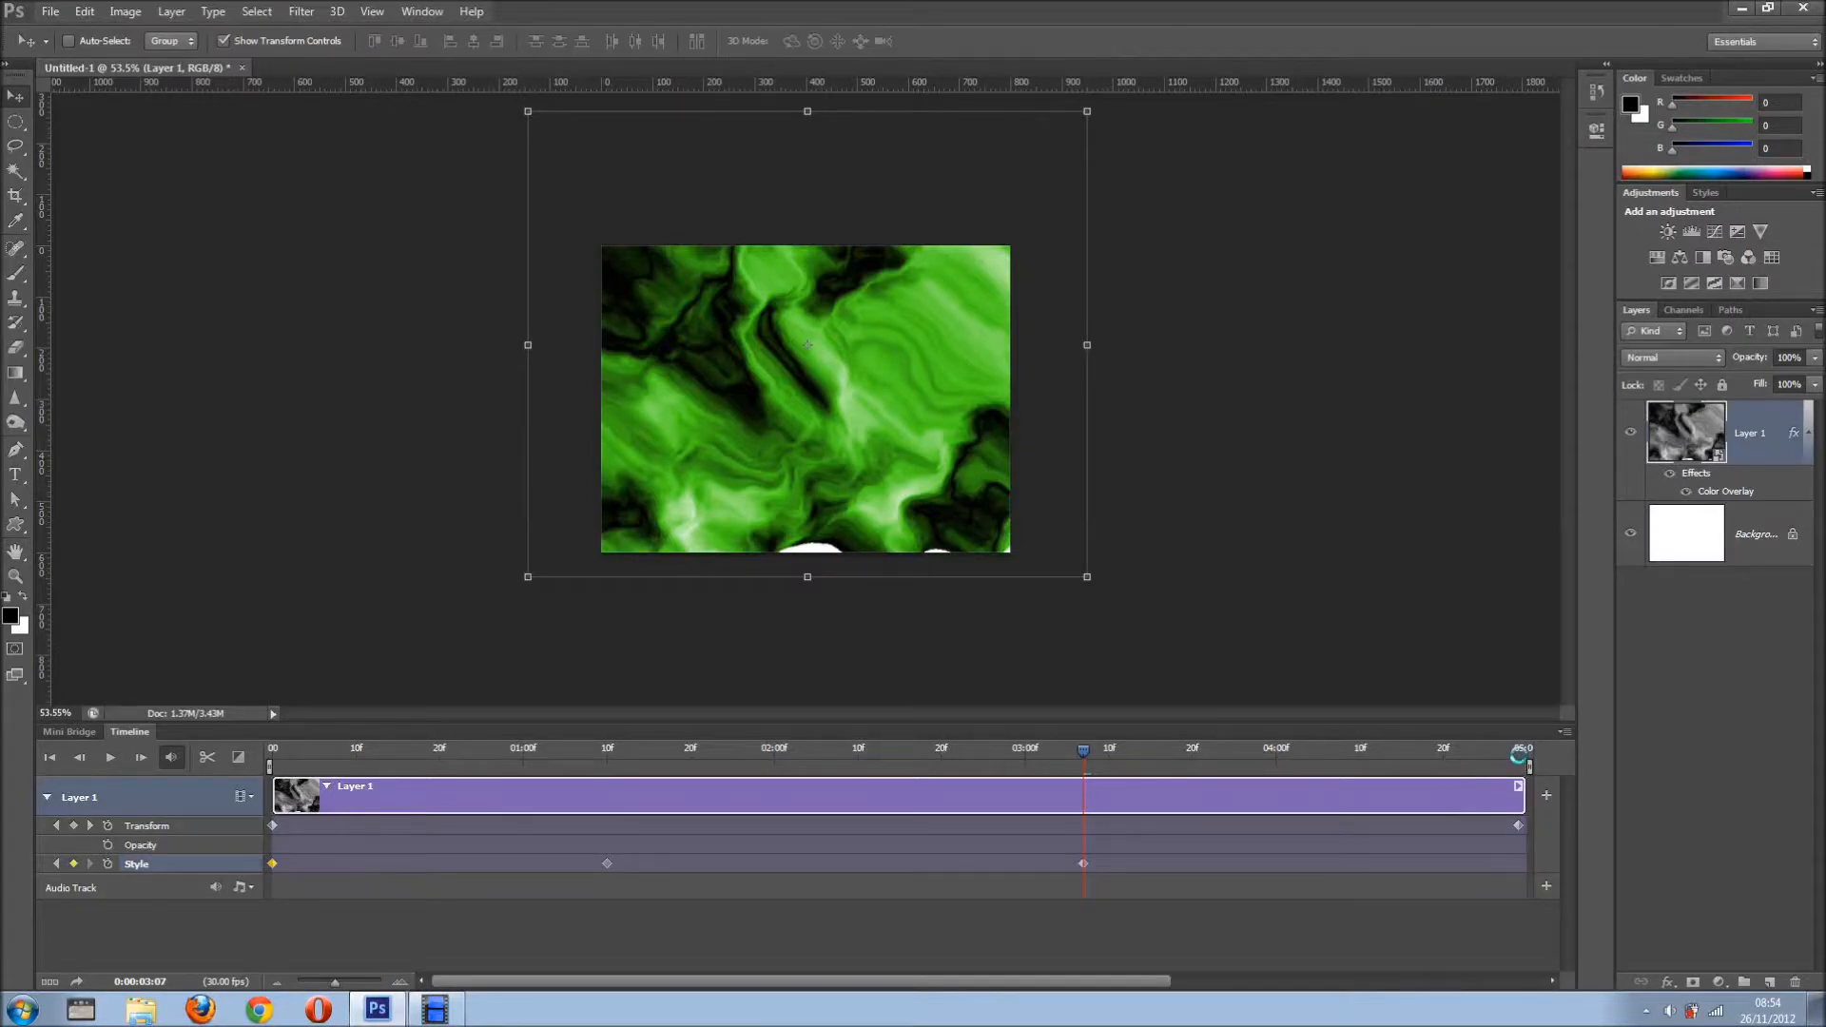
# At the last frame, 0:00:04:29, set Layer 1's Color Overlay to magenta, ff00f6, with its opacity lowered to about 22%
pyautogui.doubleClick(1794, 437)
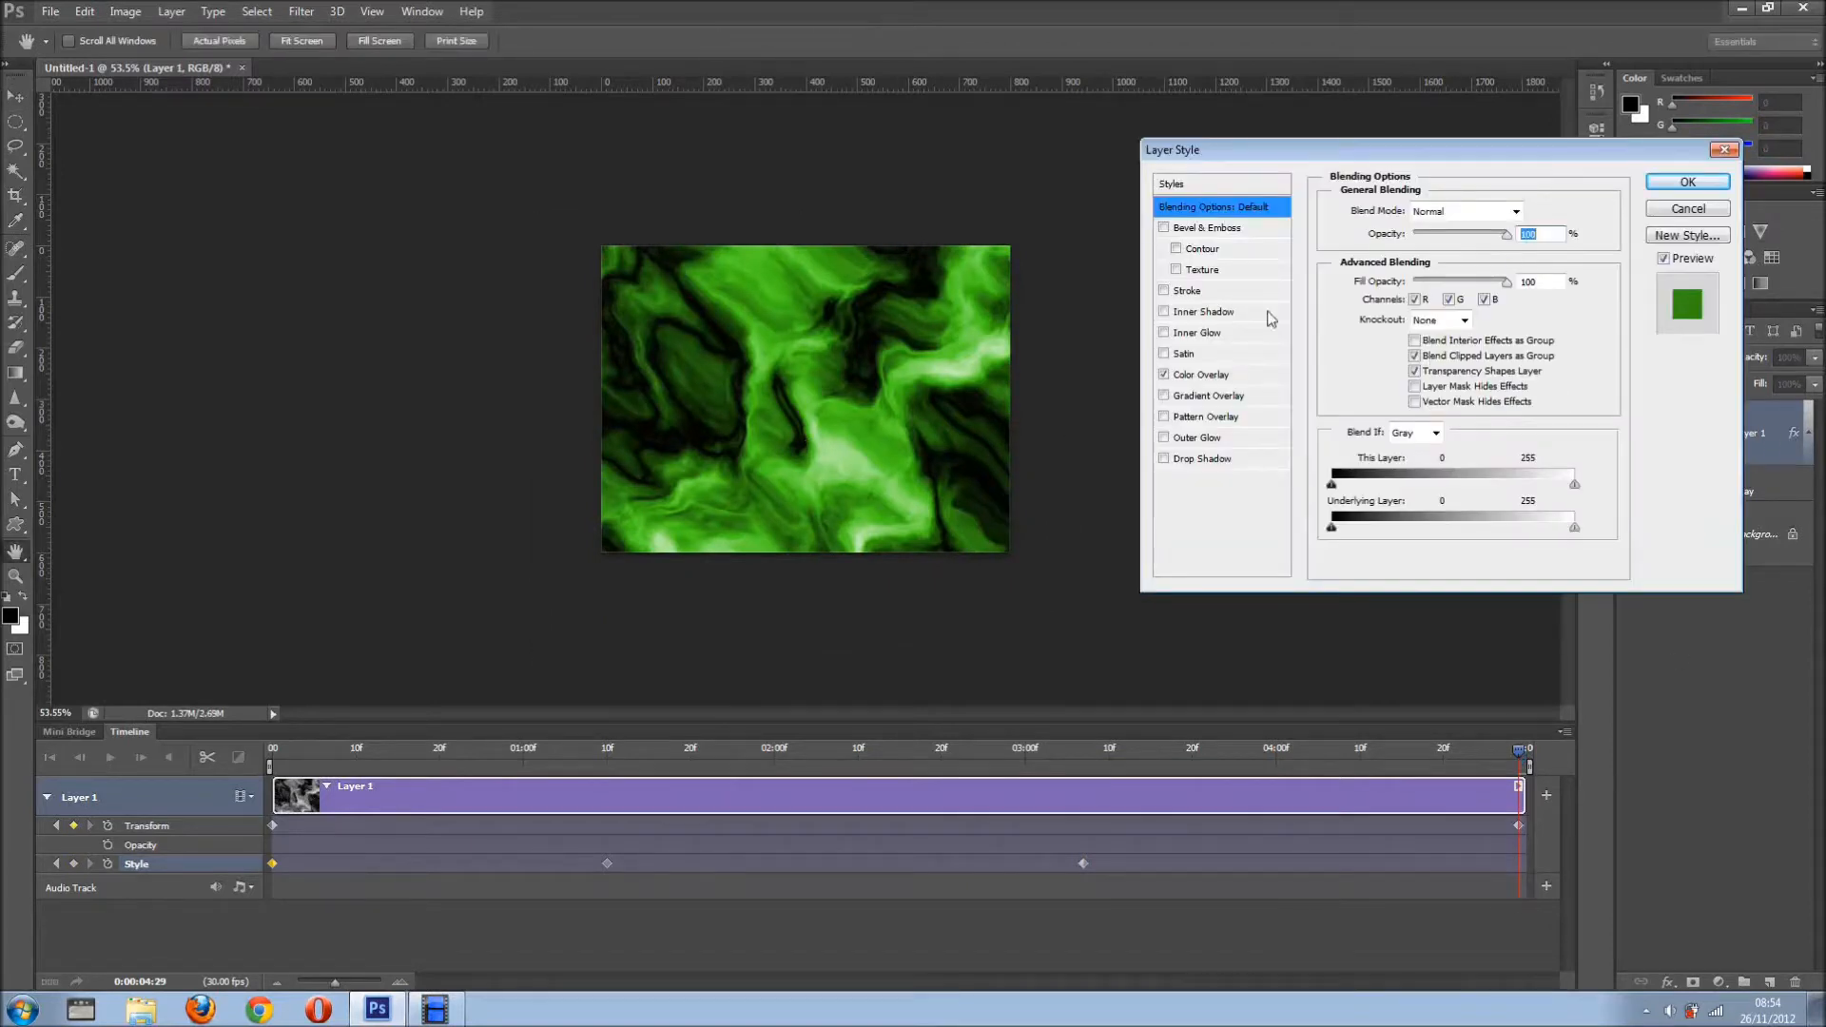
pyautogui.click(1204, 375)
pyautogui.click(1533, 211)
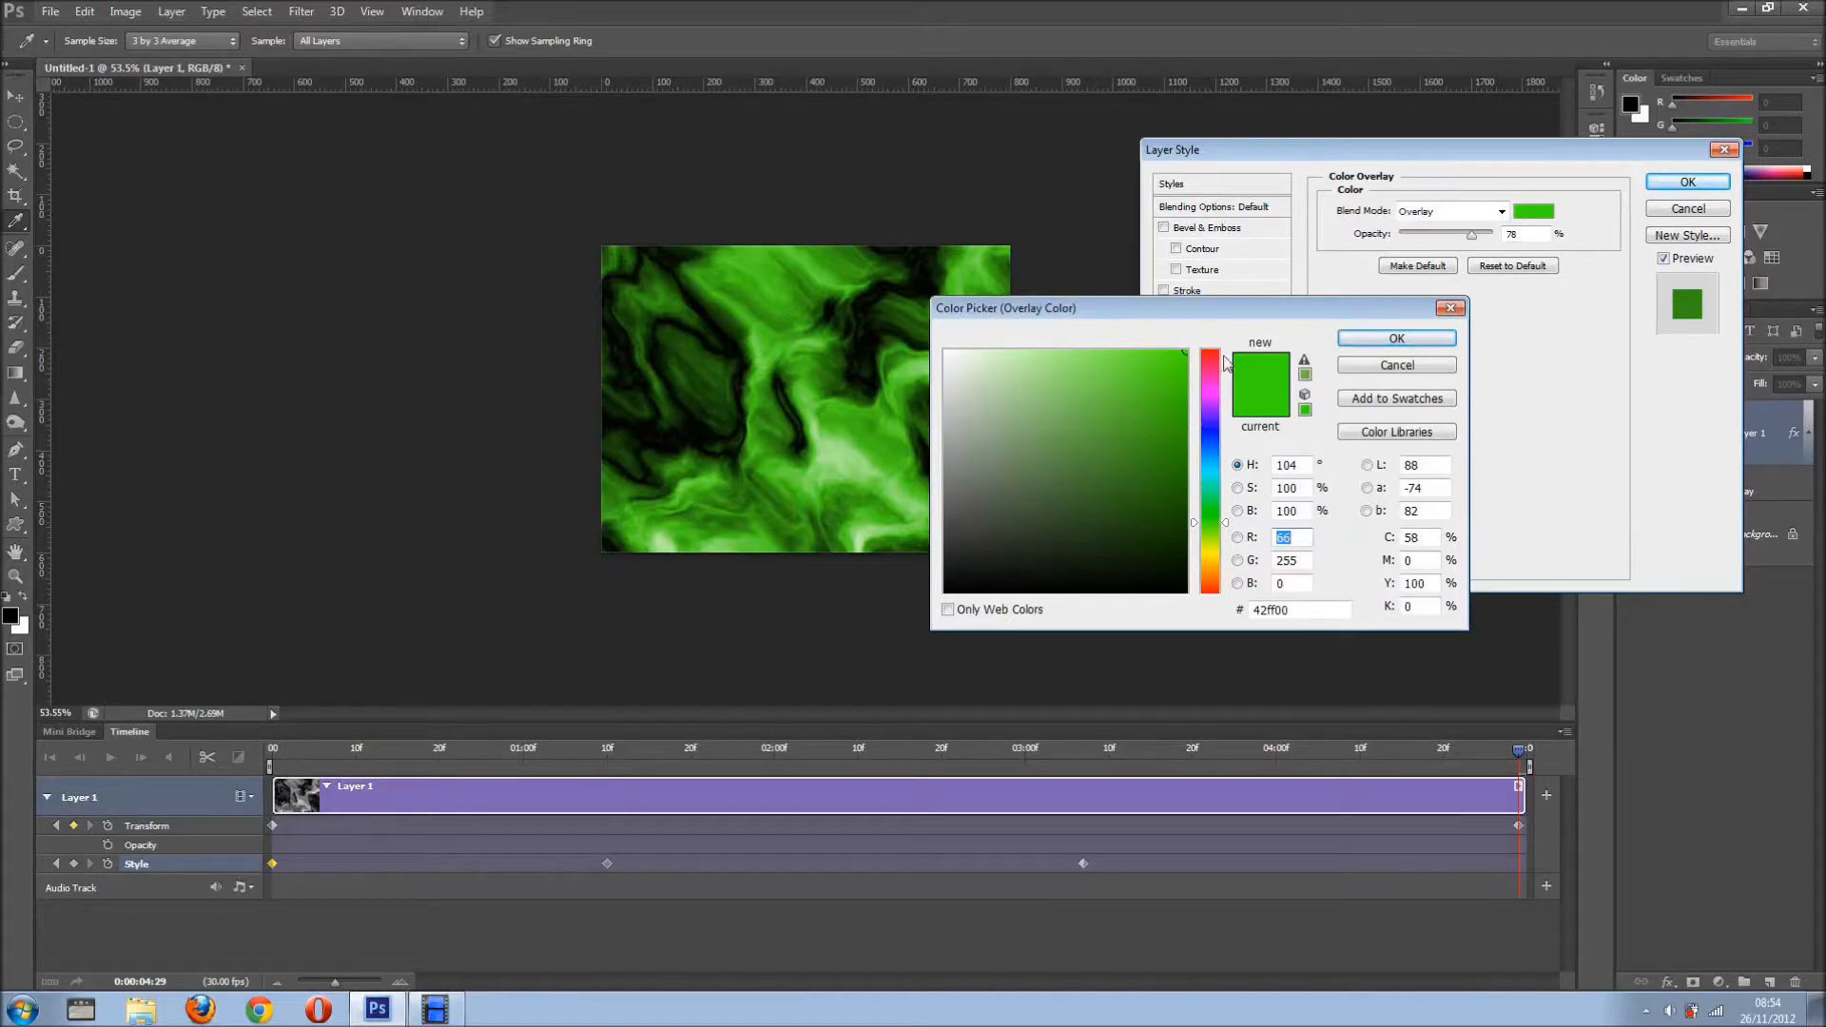
pyautogui.click(1213, 399)
pyautogui.click(1212, 389)
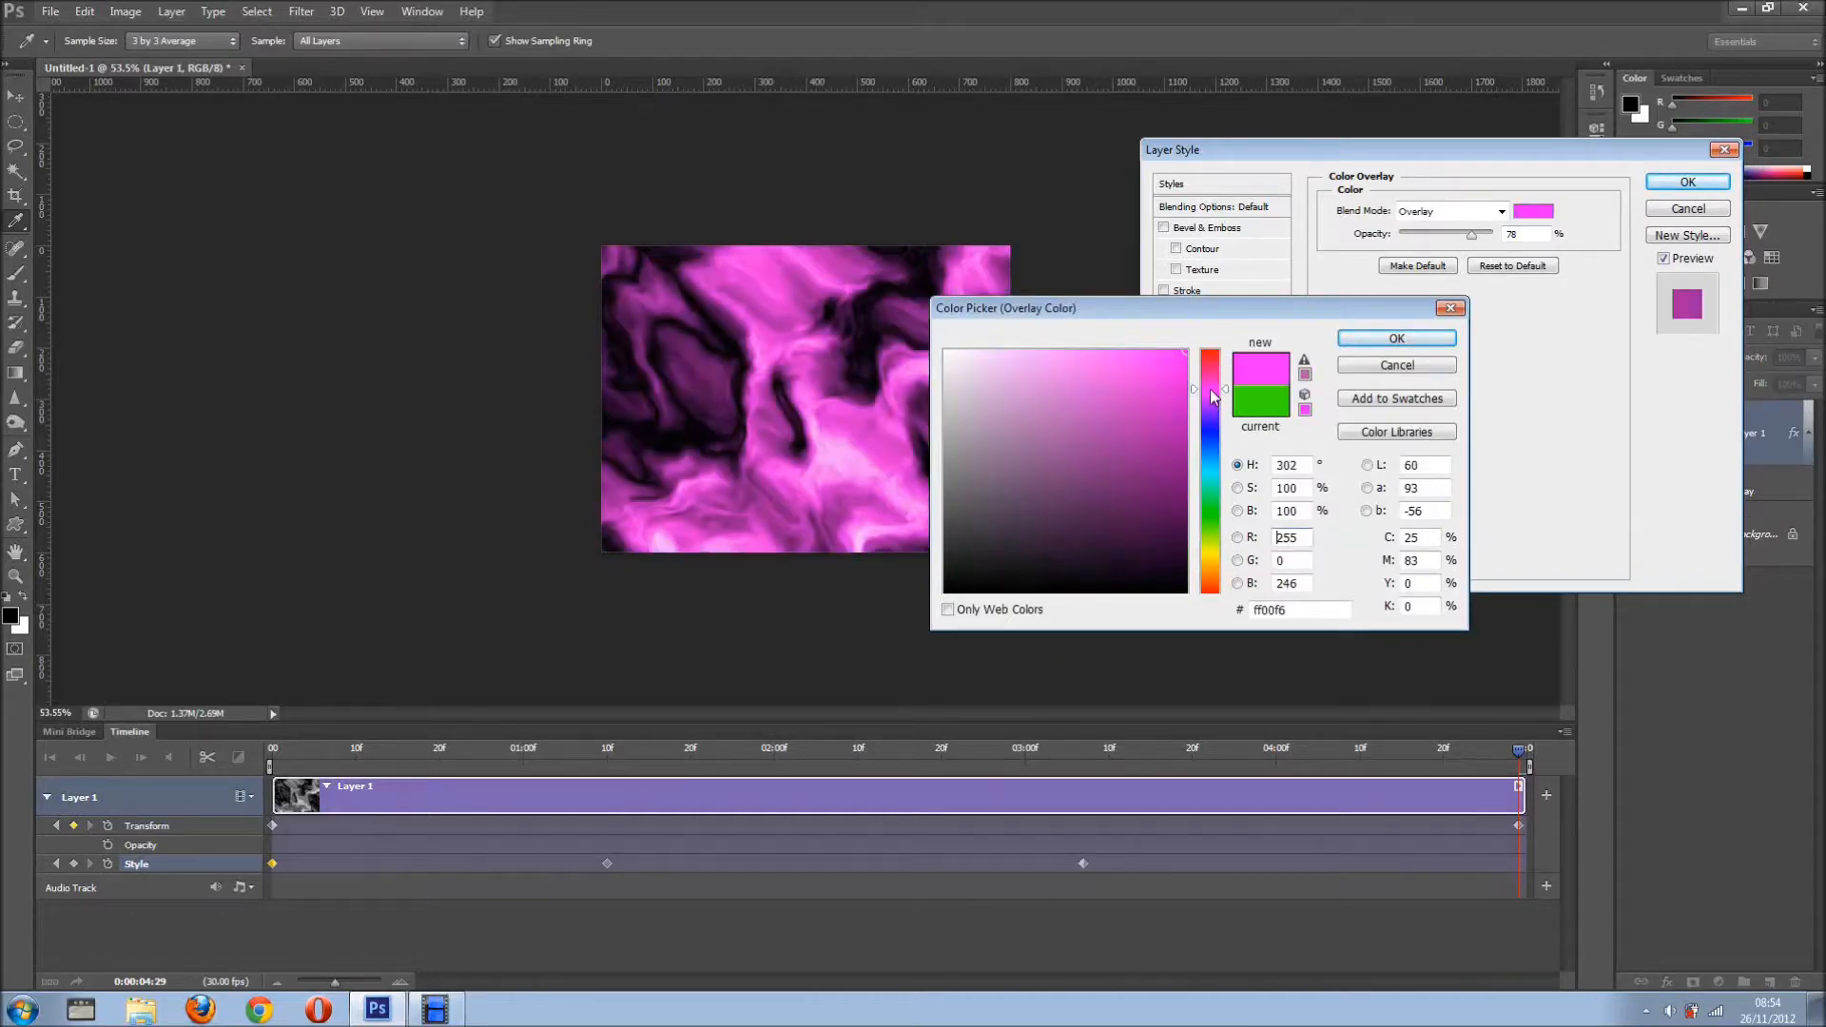
pyautogui.click(1350, 338)
pyautogui.click(1438, 233)
pyautogui.moveTo(1440, 236); pyautogui.dragTo(1422, 238)
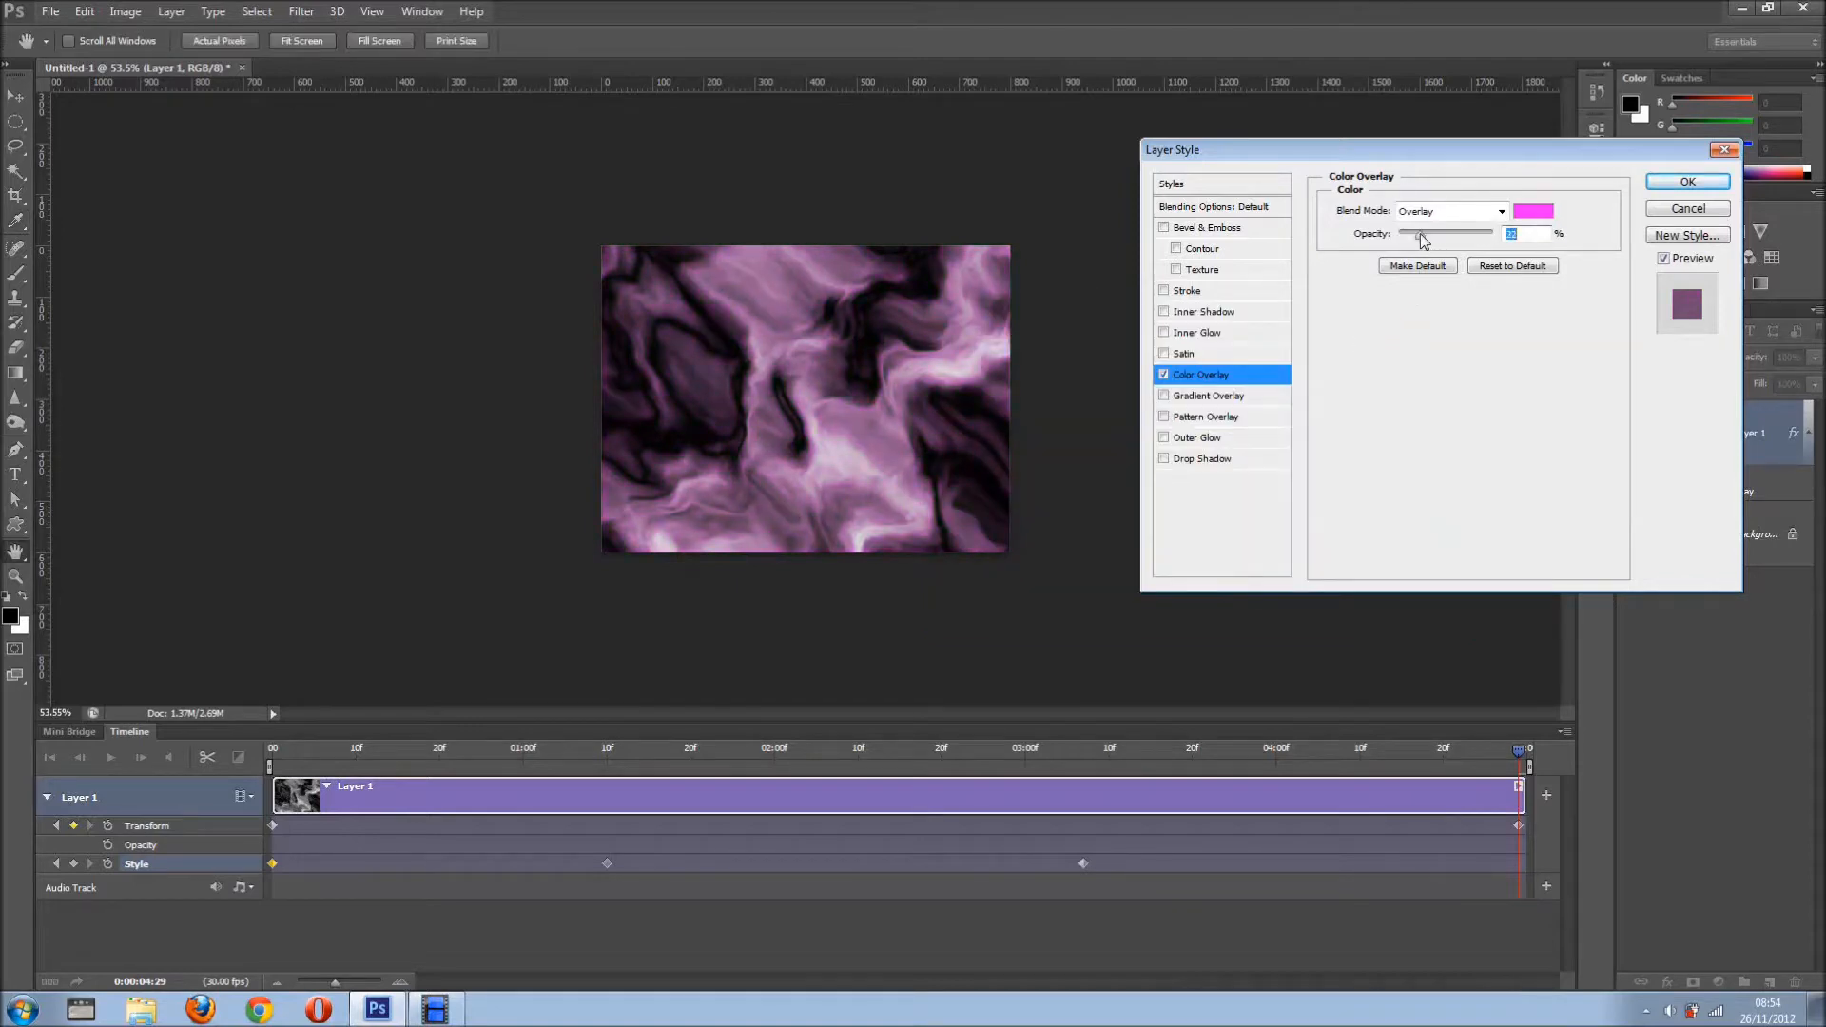
pyautogui.click(1687, 181)
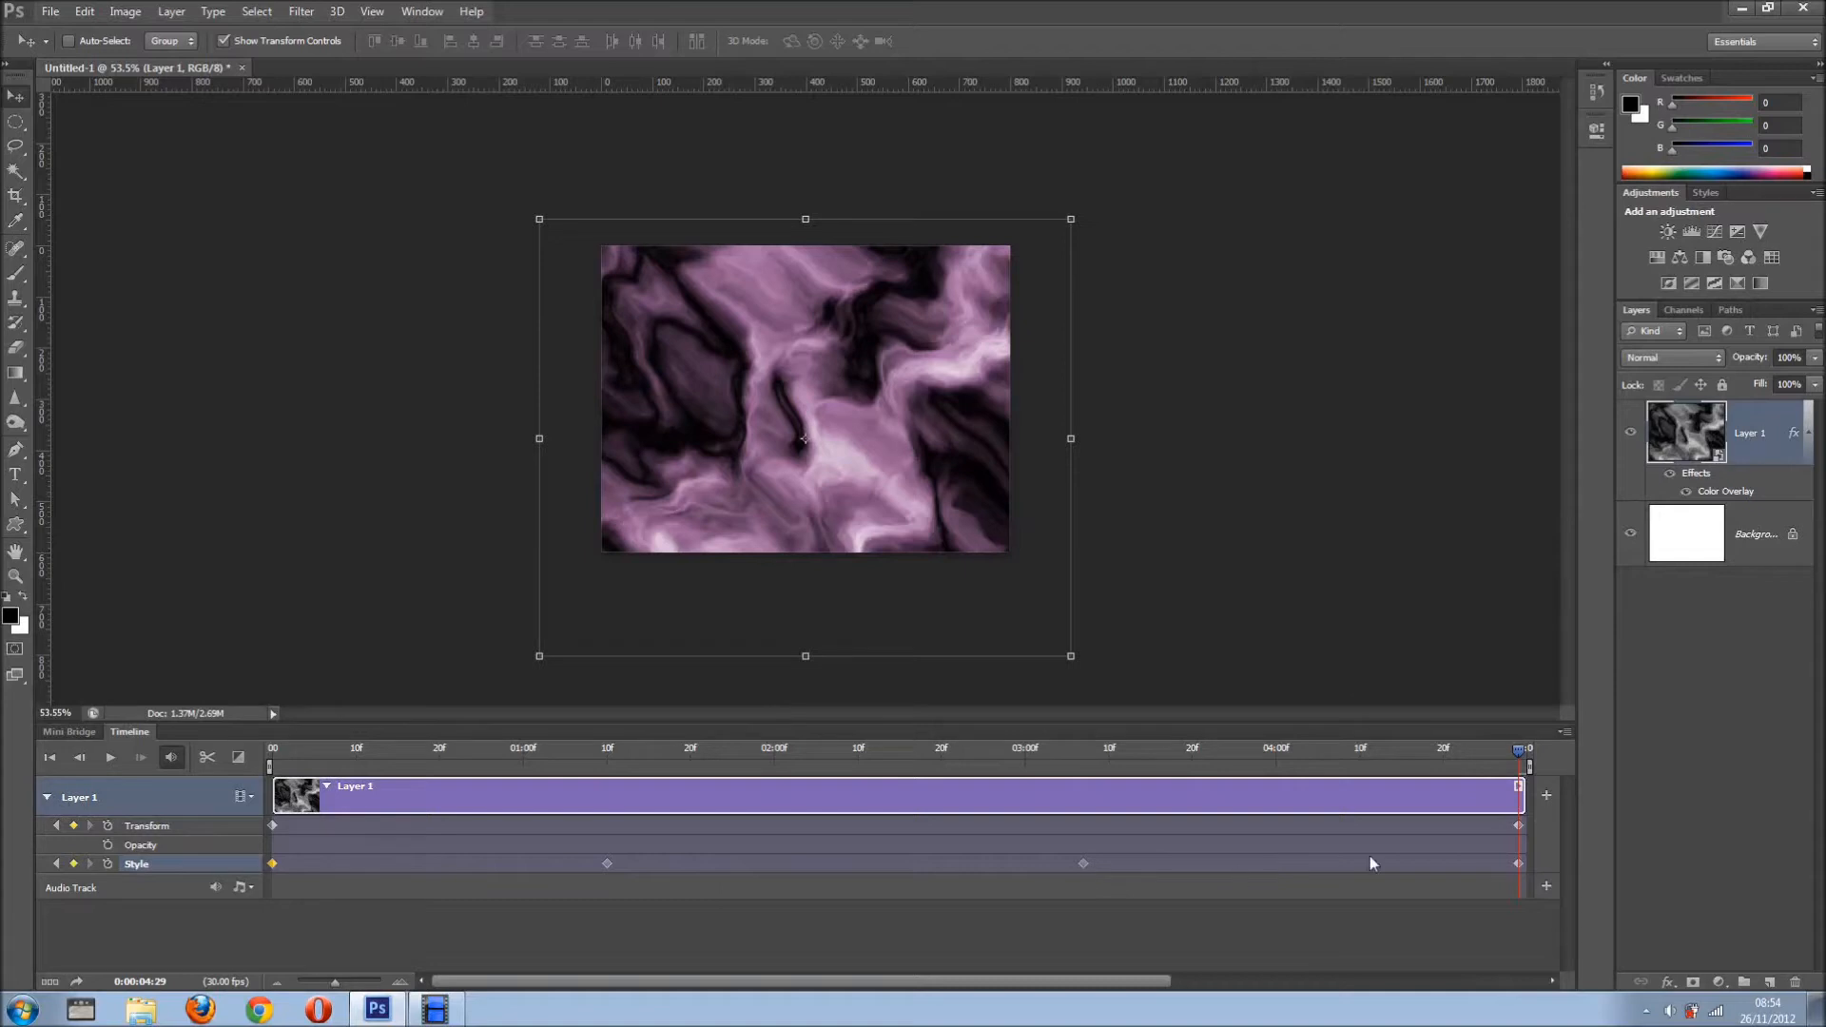
# Play the animation from the first frame at a larger view to check the colored cloud motion
pyautogui.click(111, 759)
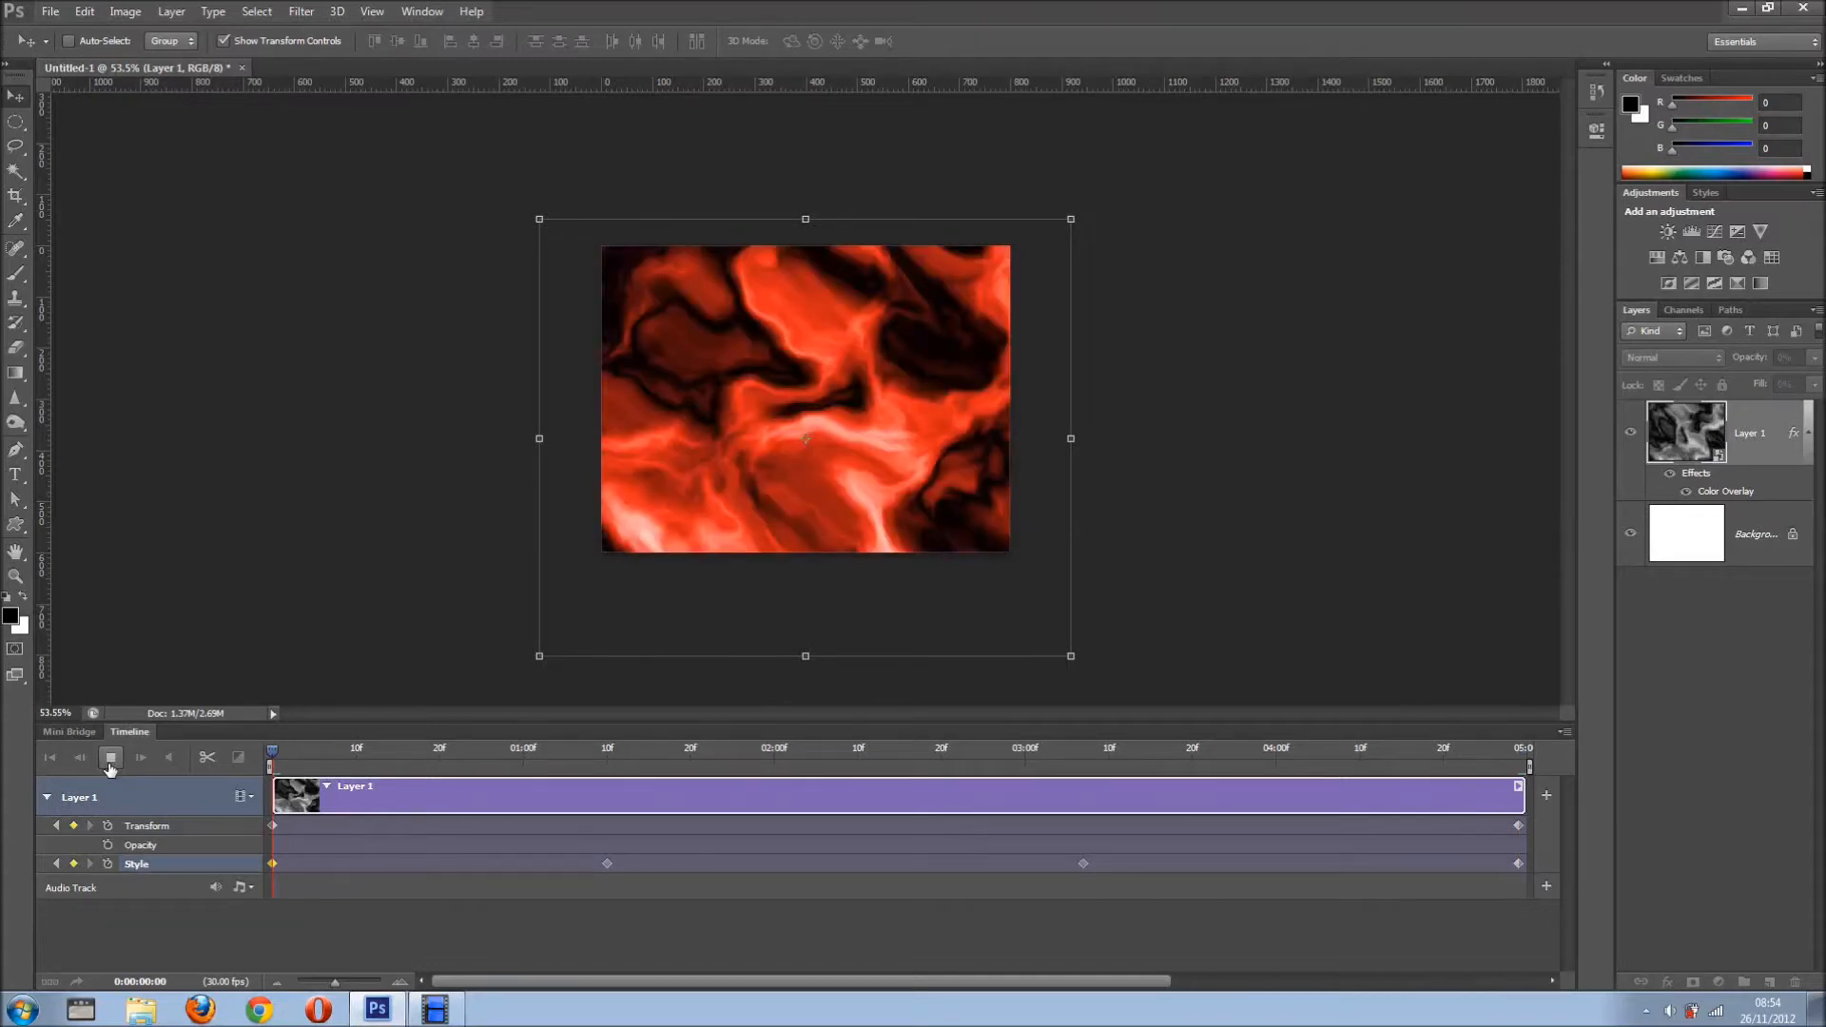
pyautogui.scroll(3, 473, 569)
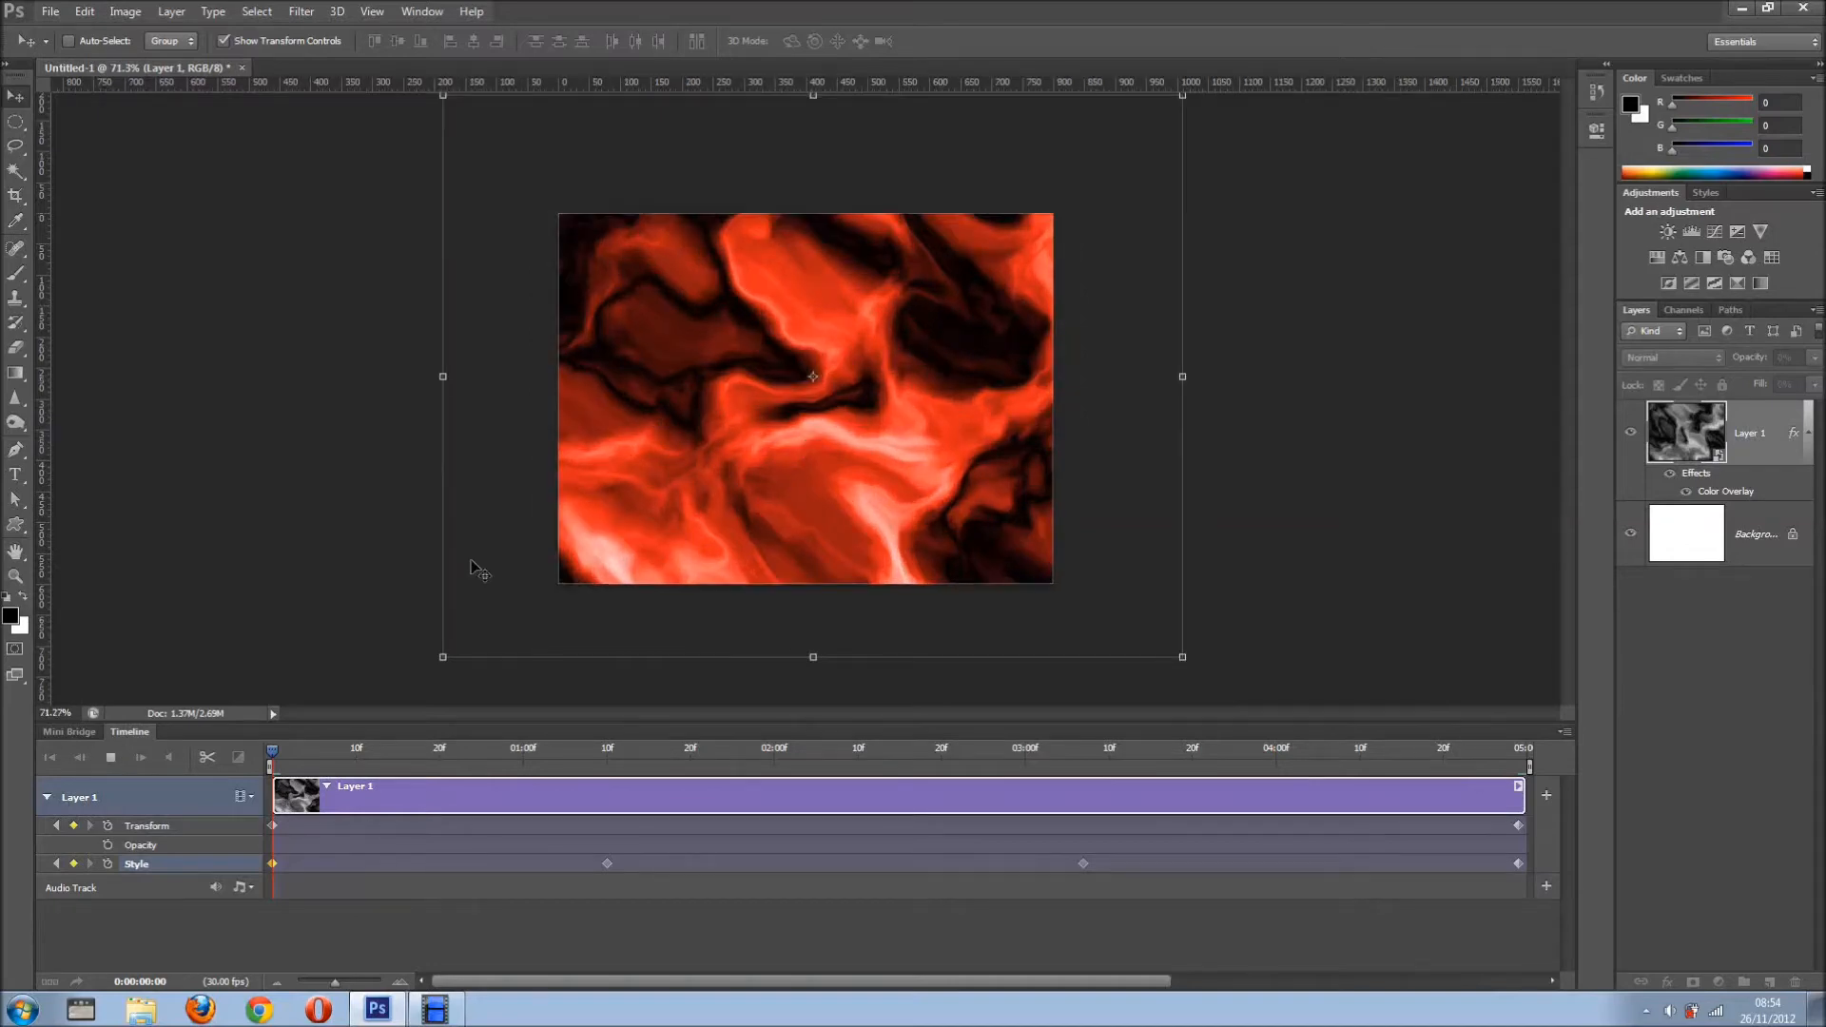
pyautogui.scroll(2, 473, 568)
pyautogui.scroll(1, 473, 568)
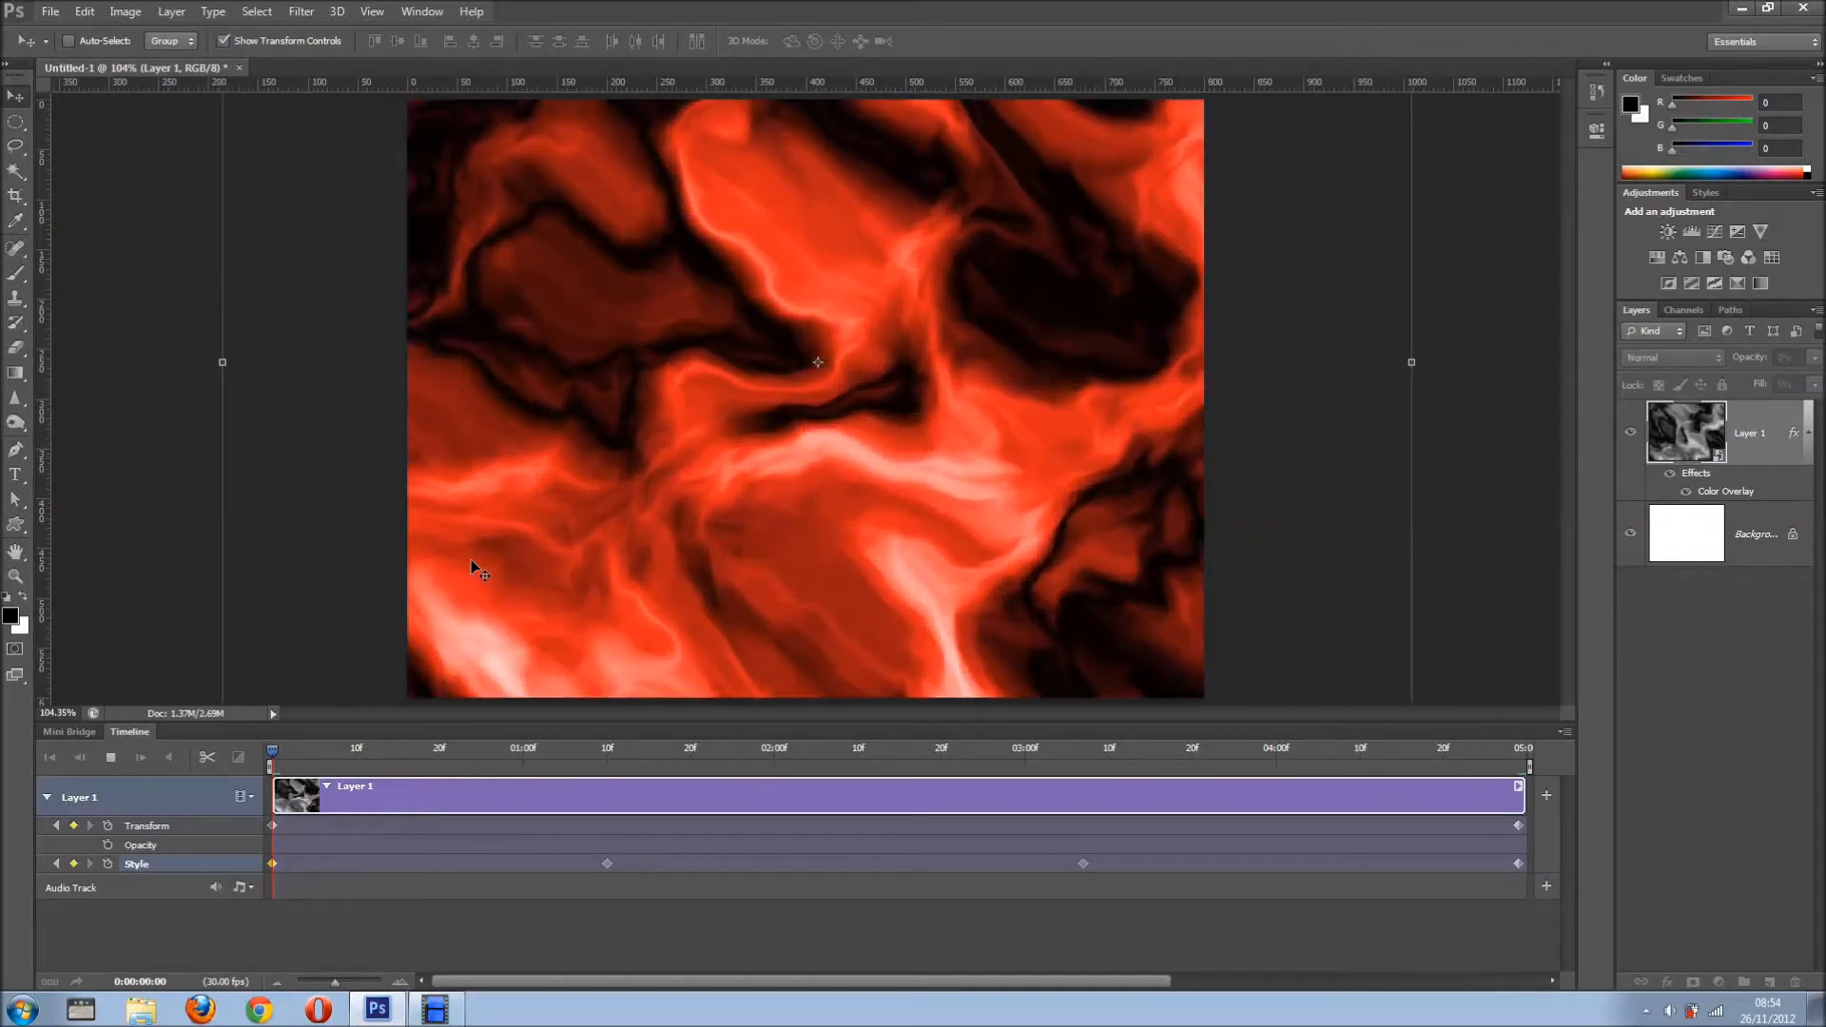
pyautogui.click(282, 749)
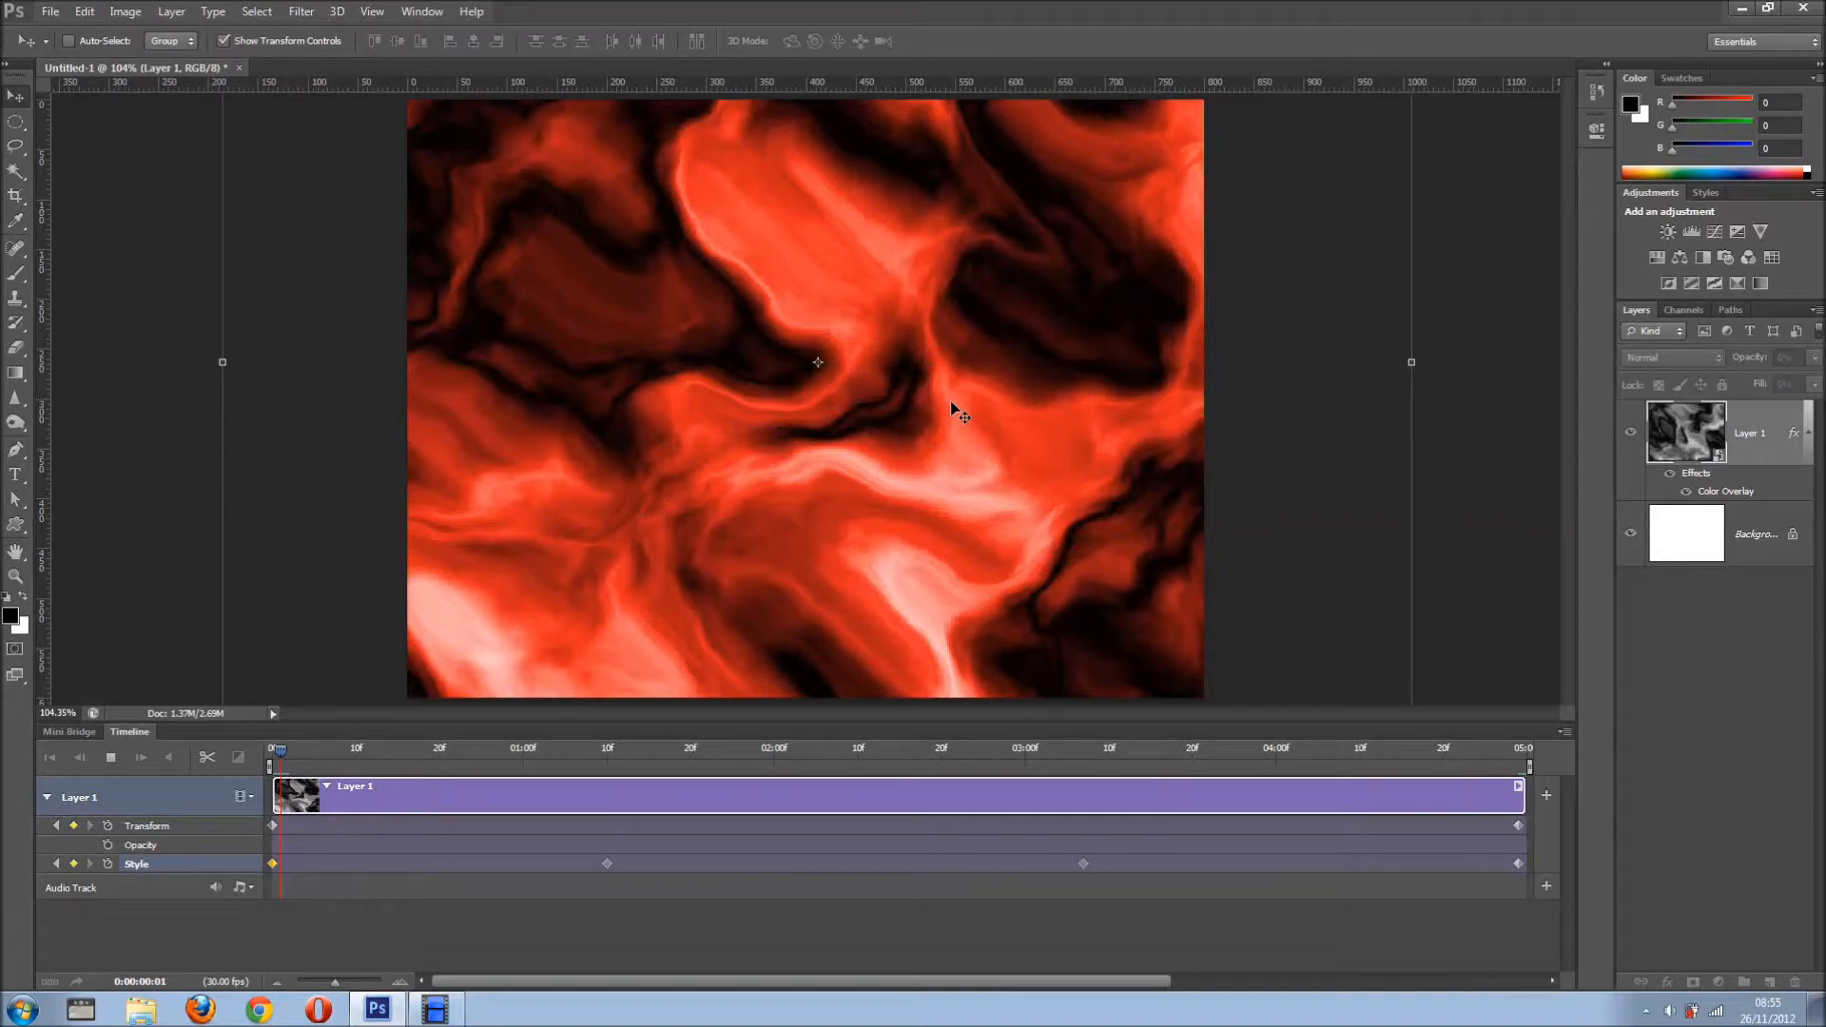
pyautogui.press('Right')
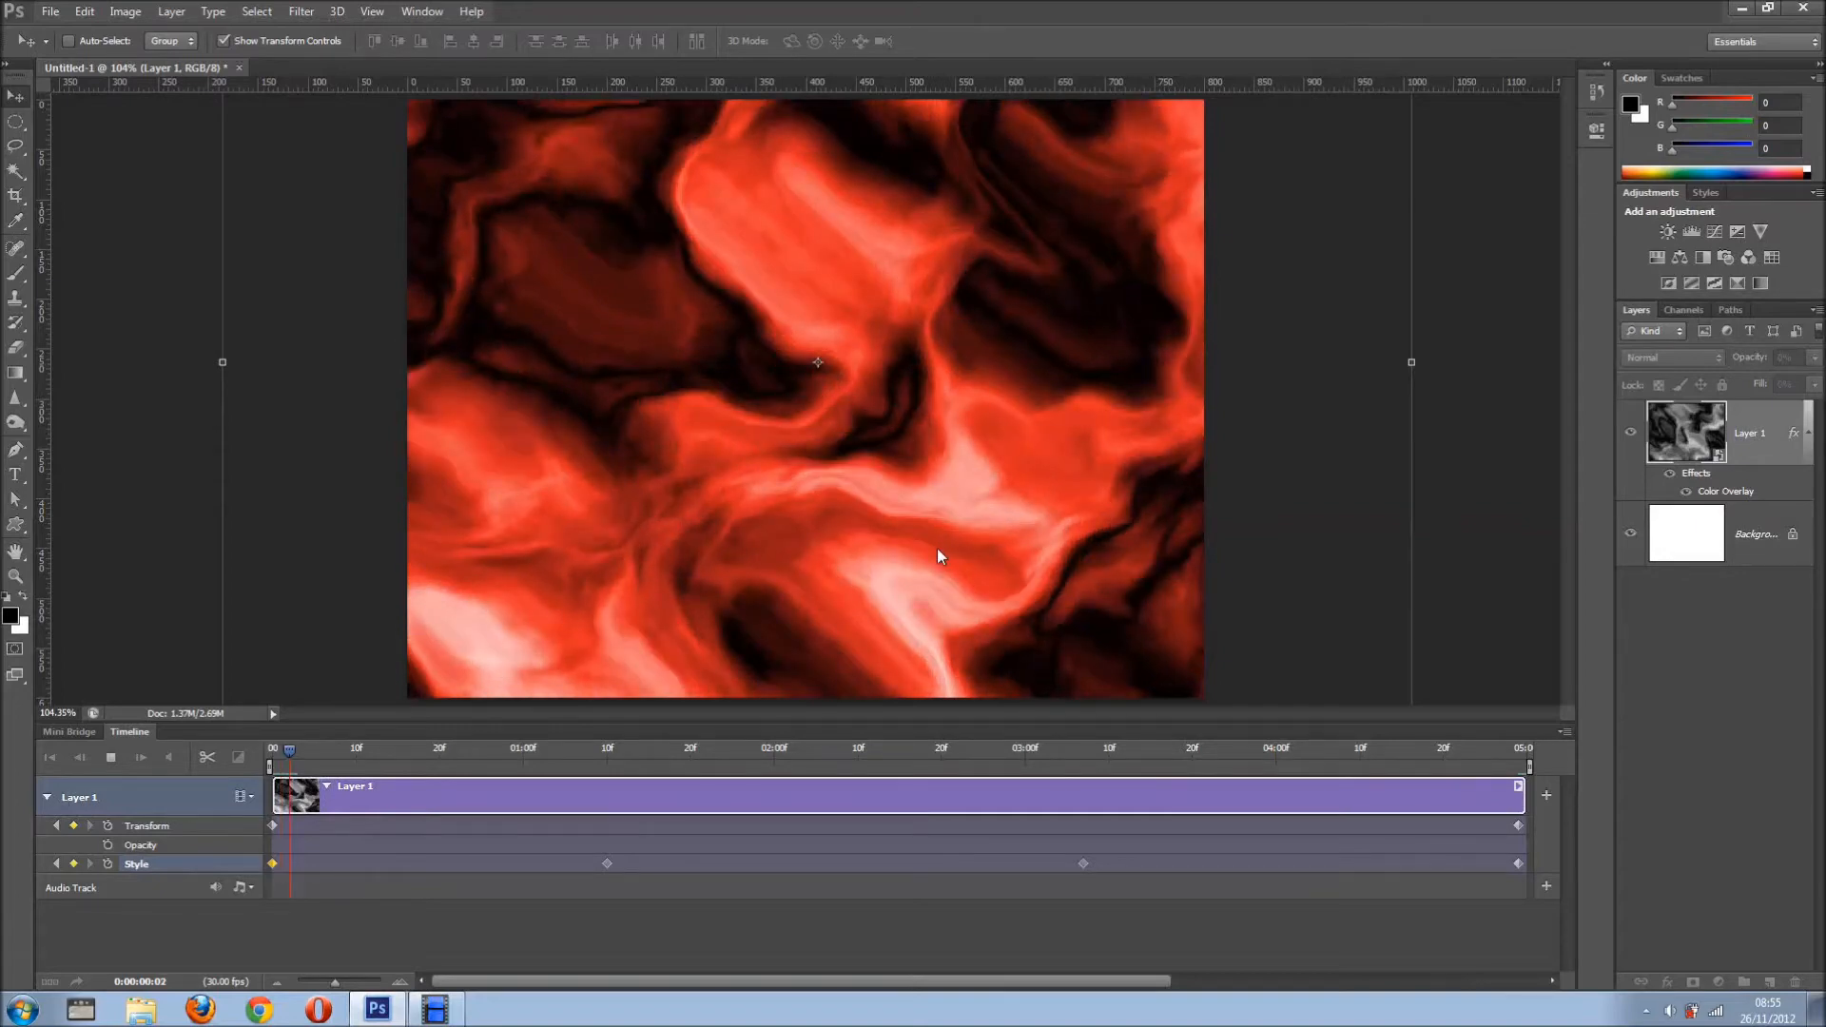
pyautogui.scroll(-1, 938, 557)
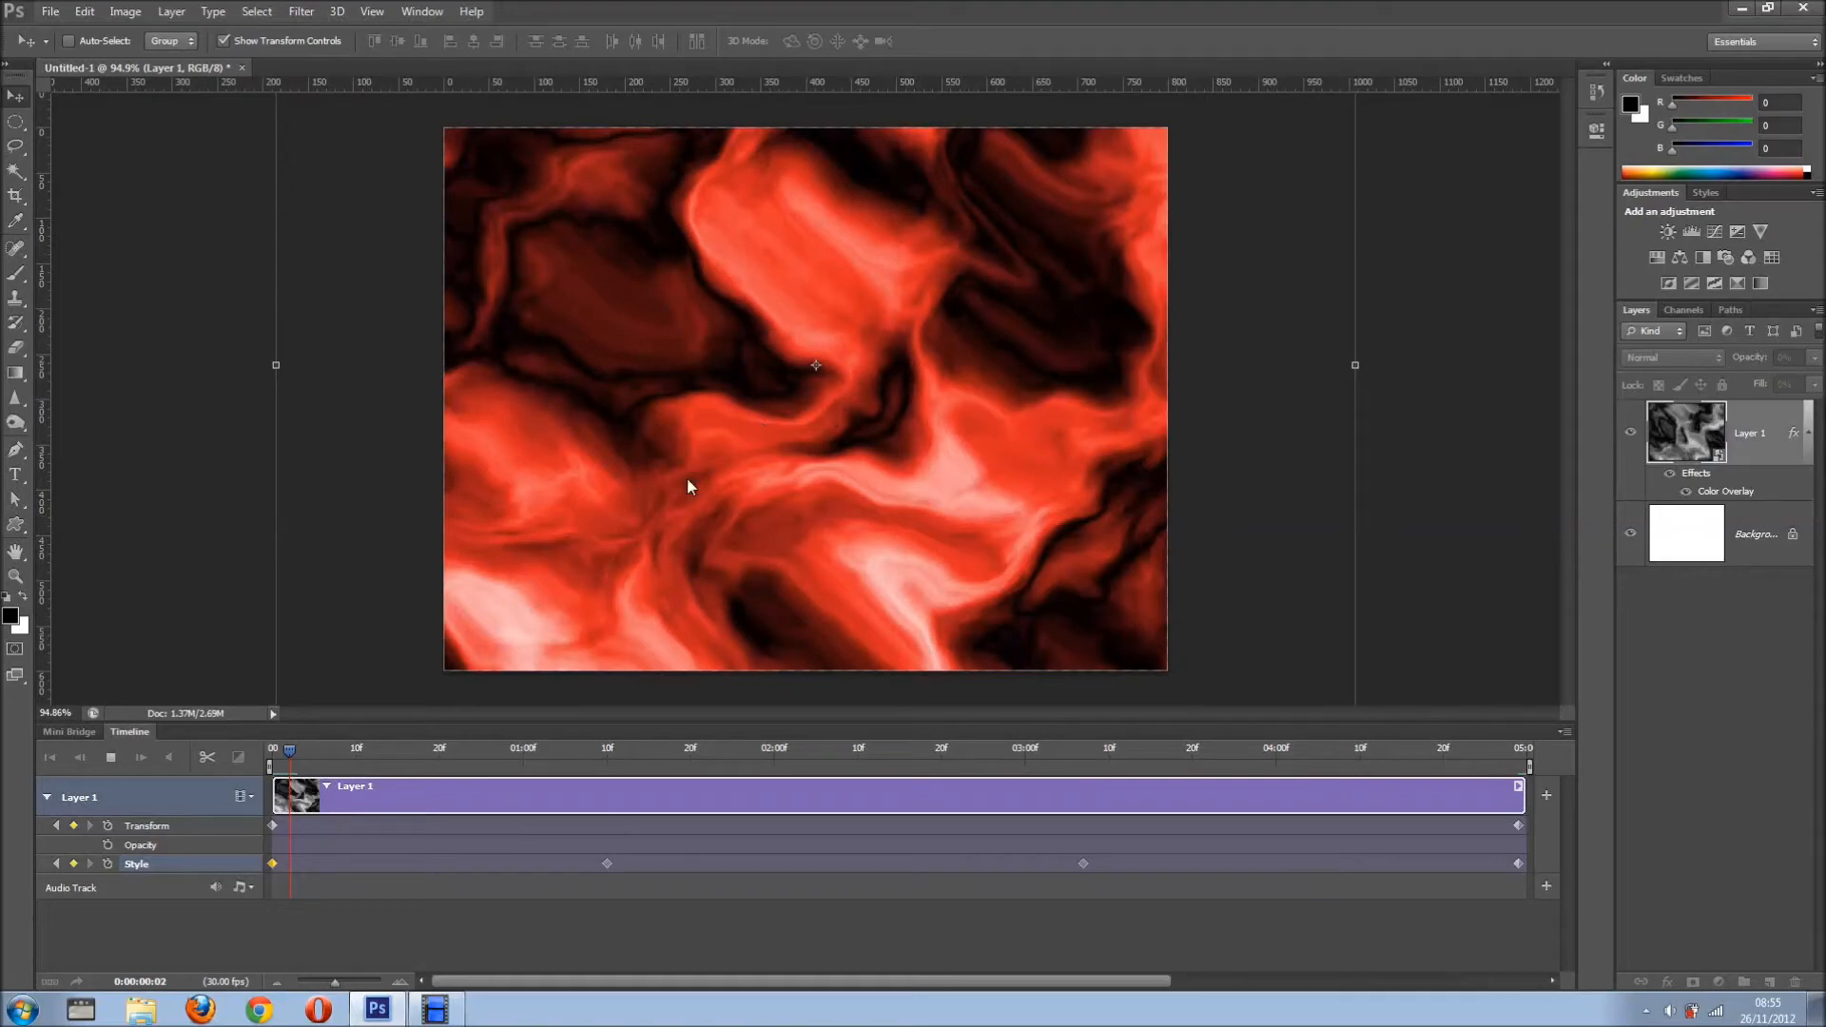
# Scrub back and forth through the first five frames and replay them to check the motion and color shift
pyautogui.moveTo(287, 751)
pyautogui.mouseDown()
pyautogui.moveTo(272, 751)
pyautogui.moveTo(288, 754)
pyautogui.mouseUp()
pyautogui.click(279, 751)
pyautogui.moveTo(295, 751); pyautogui.dragTo(272, 751)
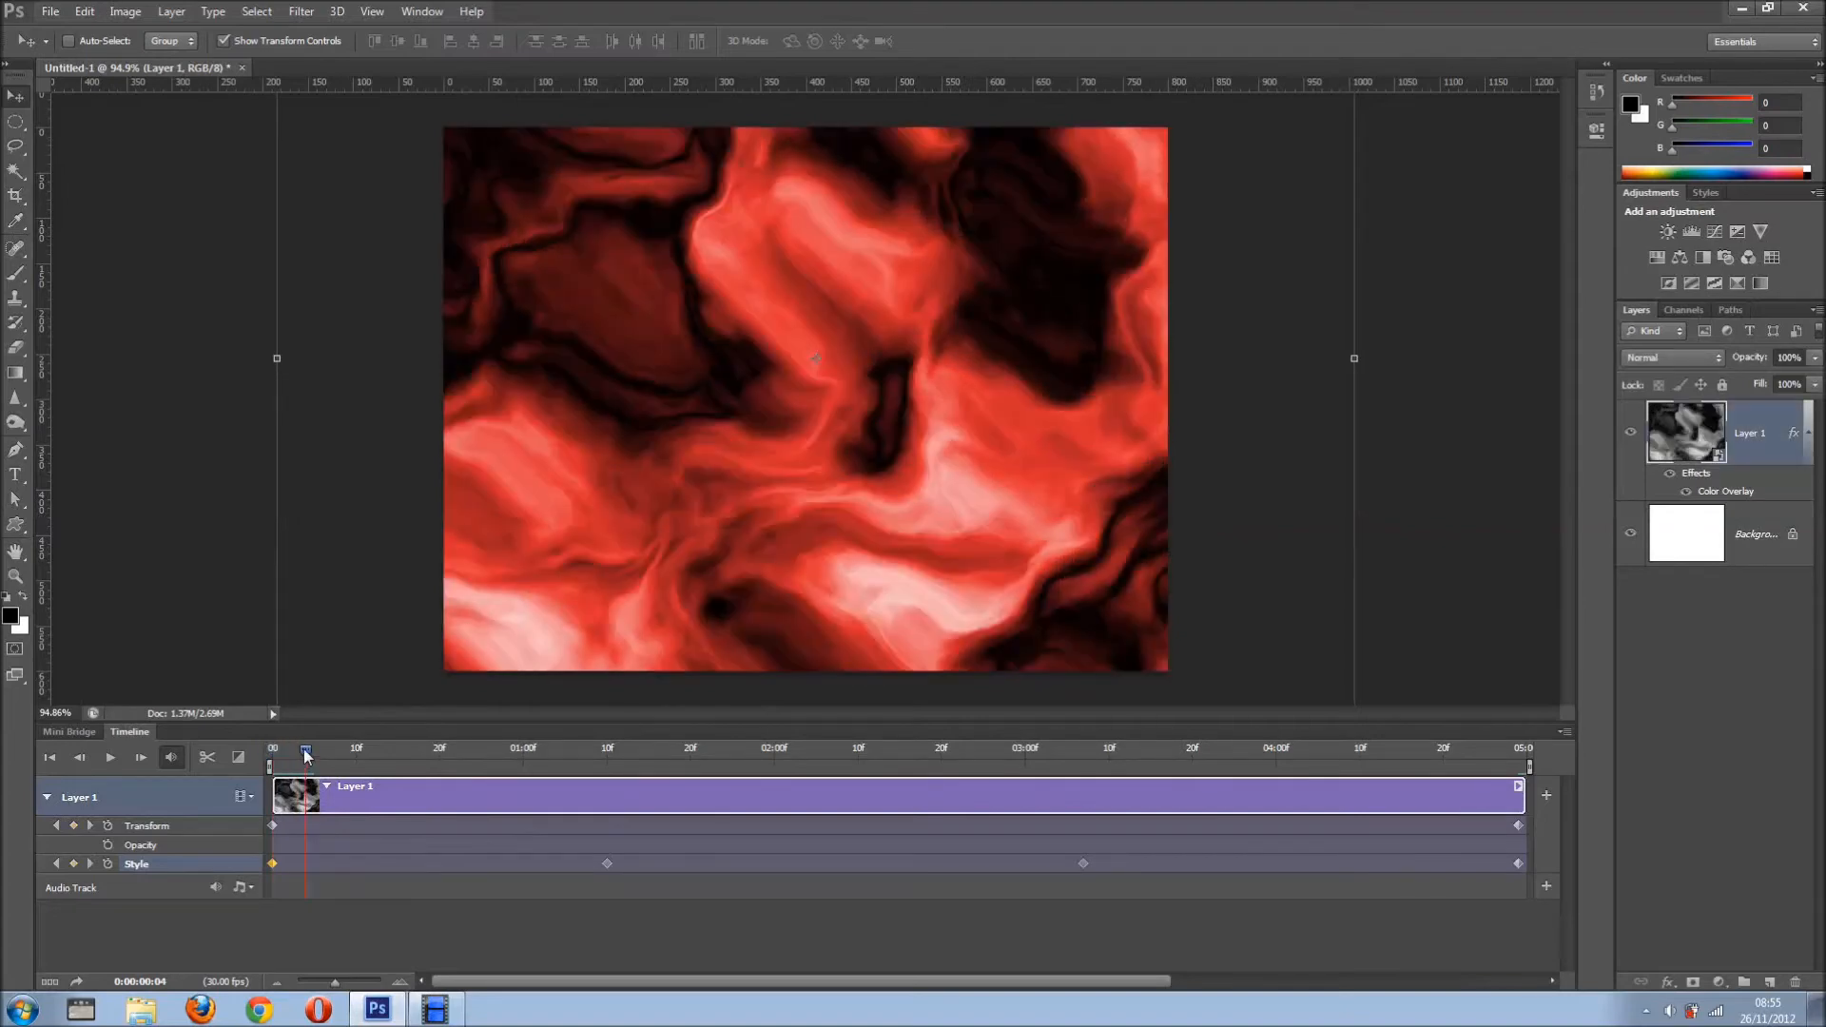
pyautogui.moveTo(289, 749); pyautogui.dragTo(316, 747)
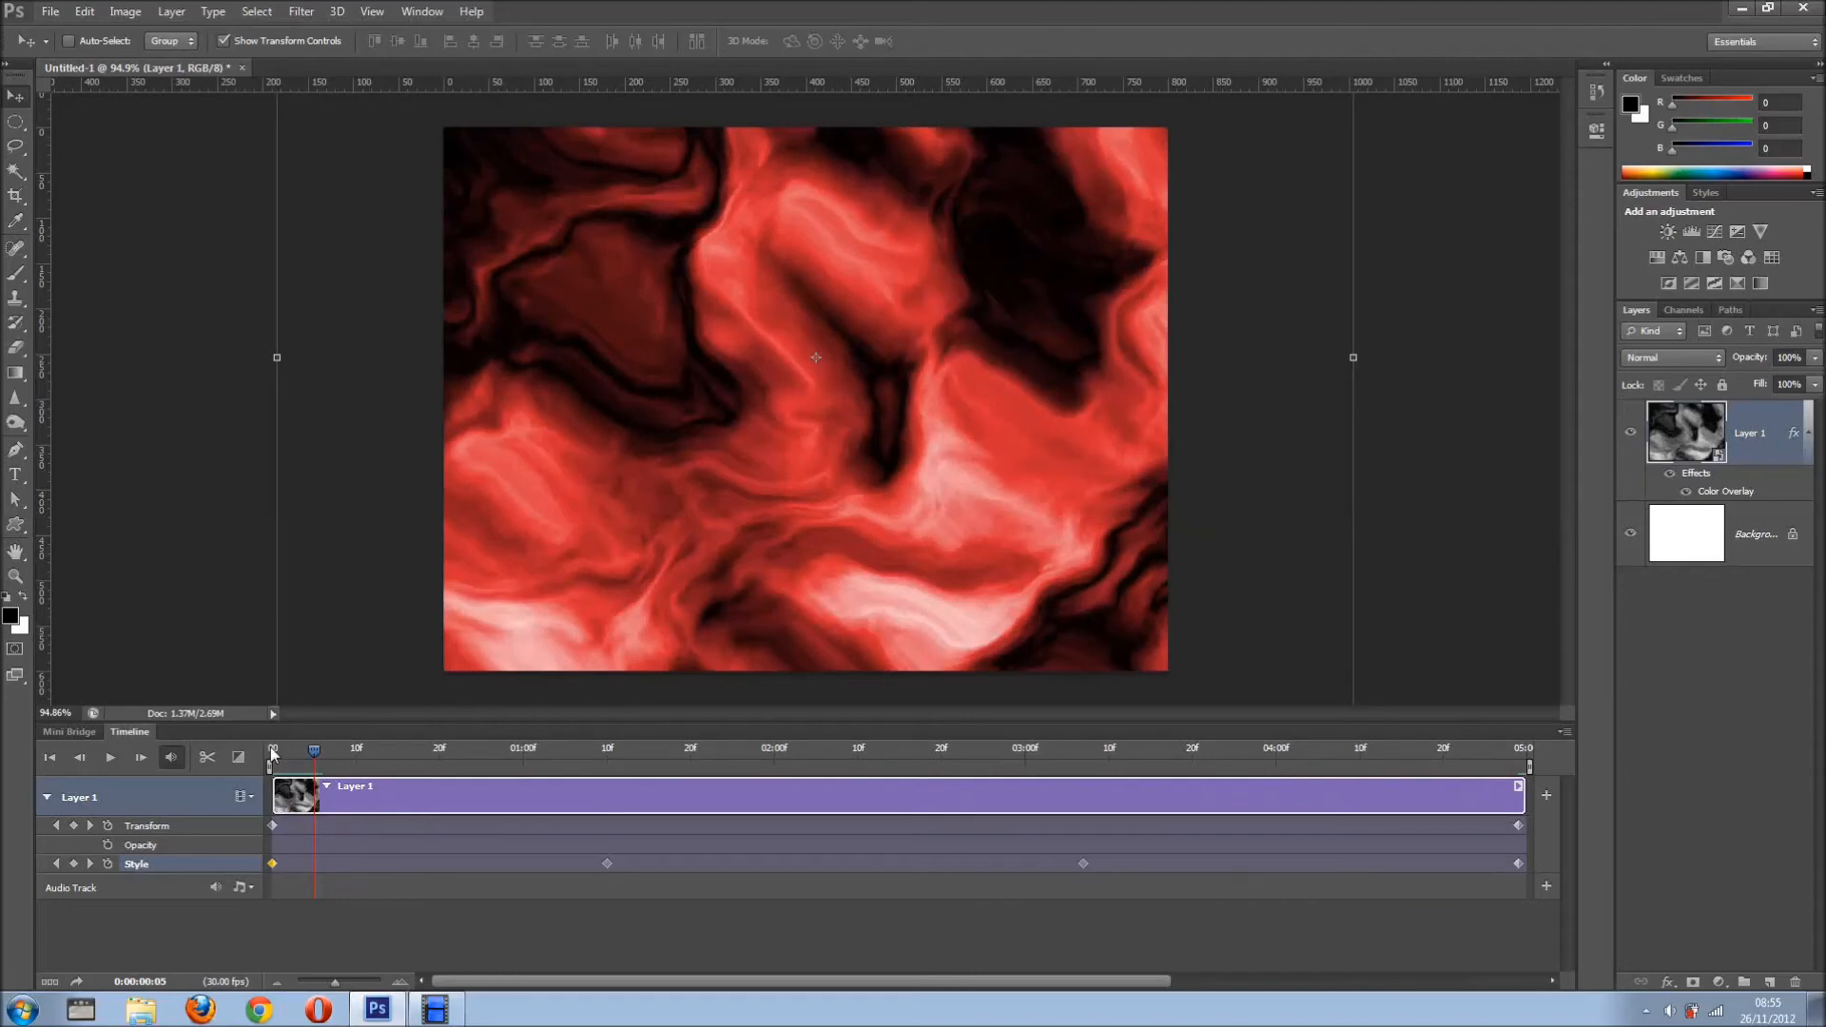
pyautogui.moveTo(321, 751); pyautogui.dragTo(263, 749)
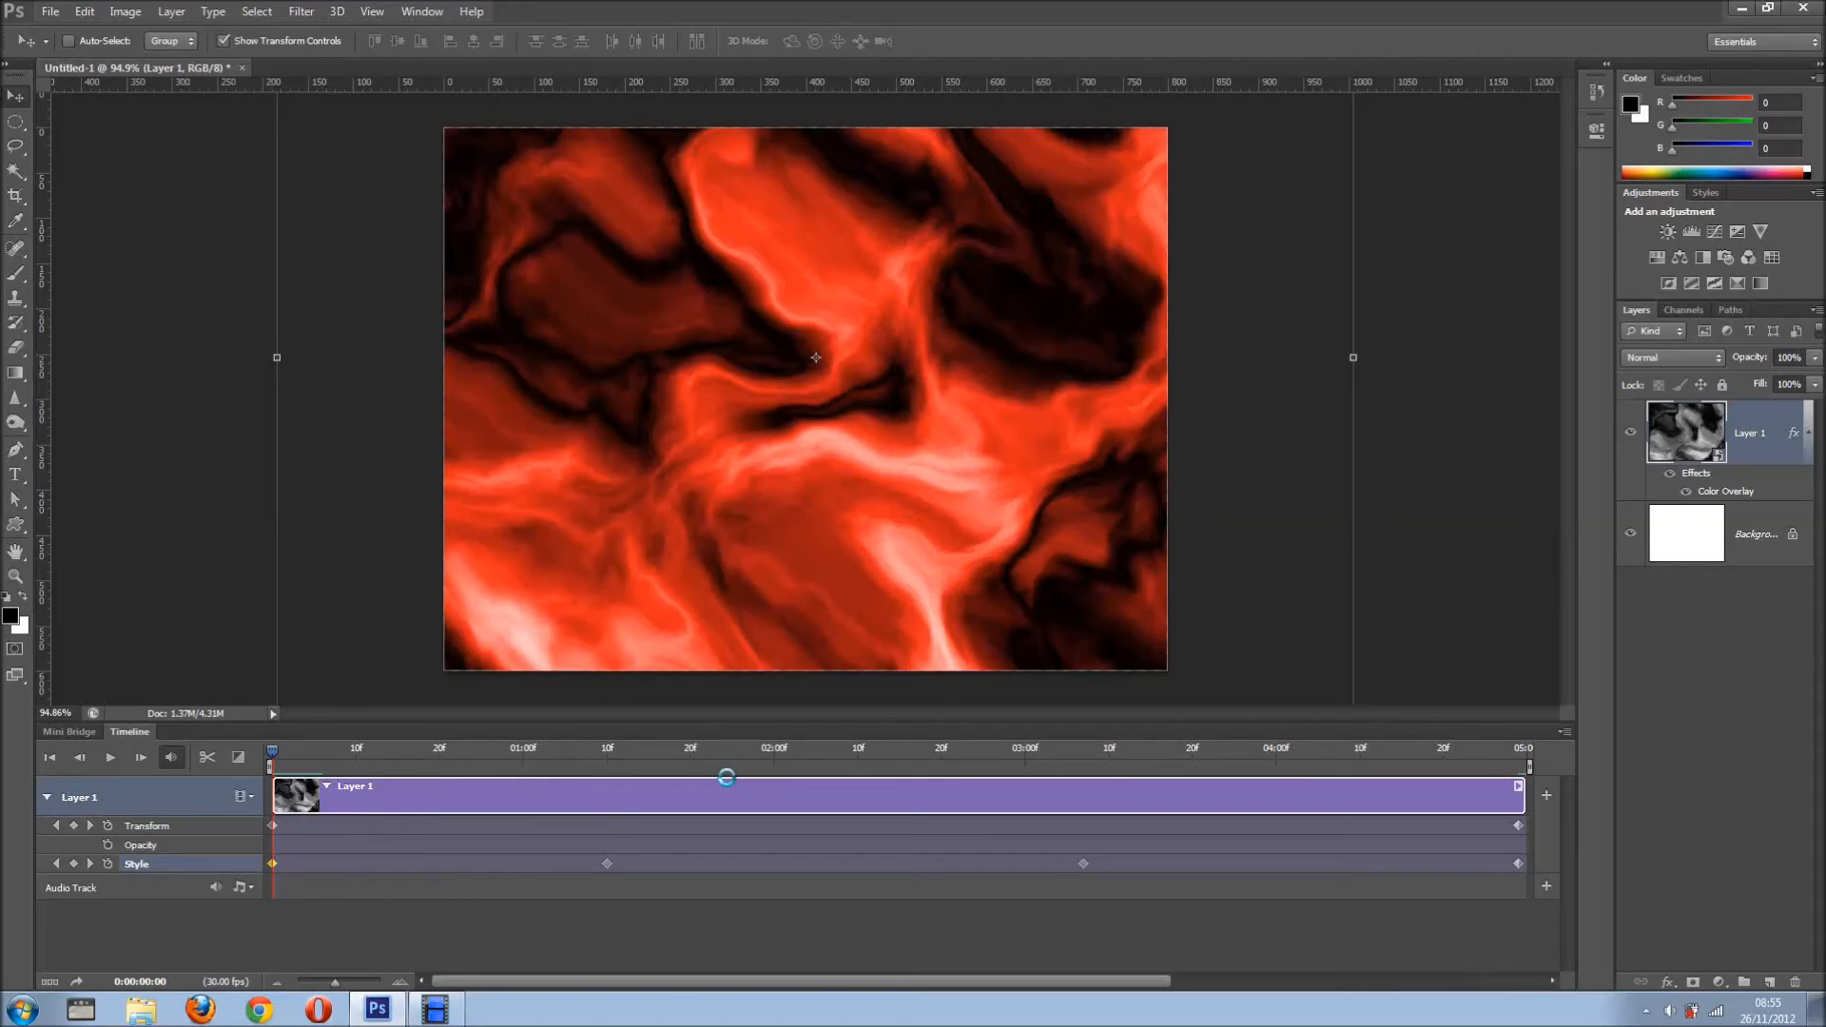
pyautogui.click(109, 758)
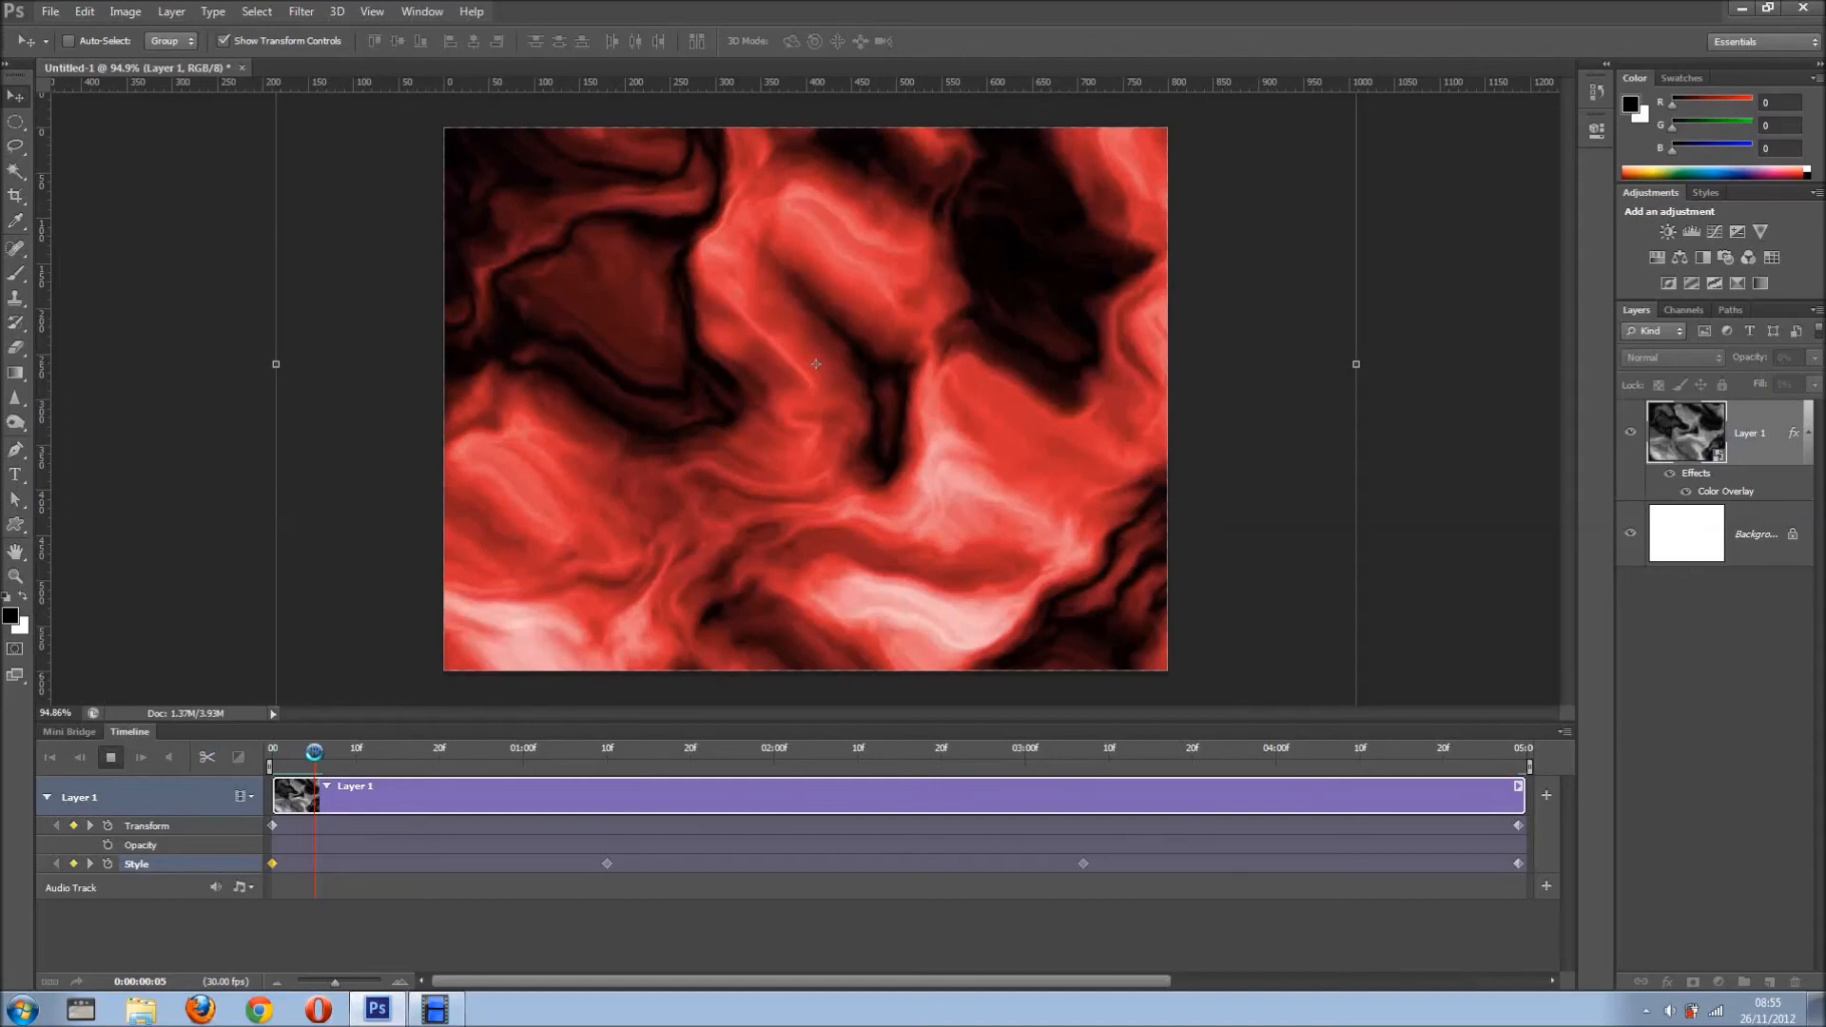
pyautogui.click(315, 752)
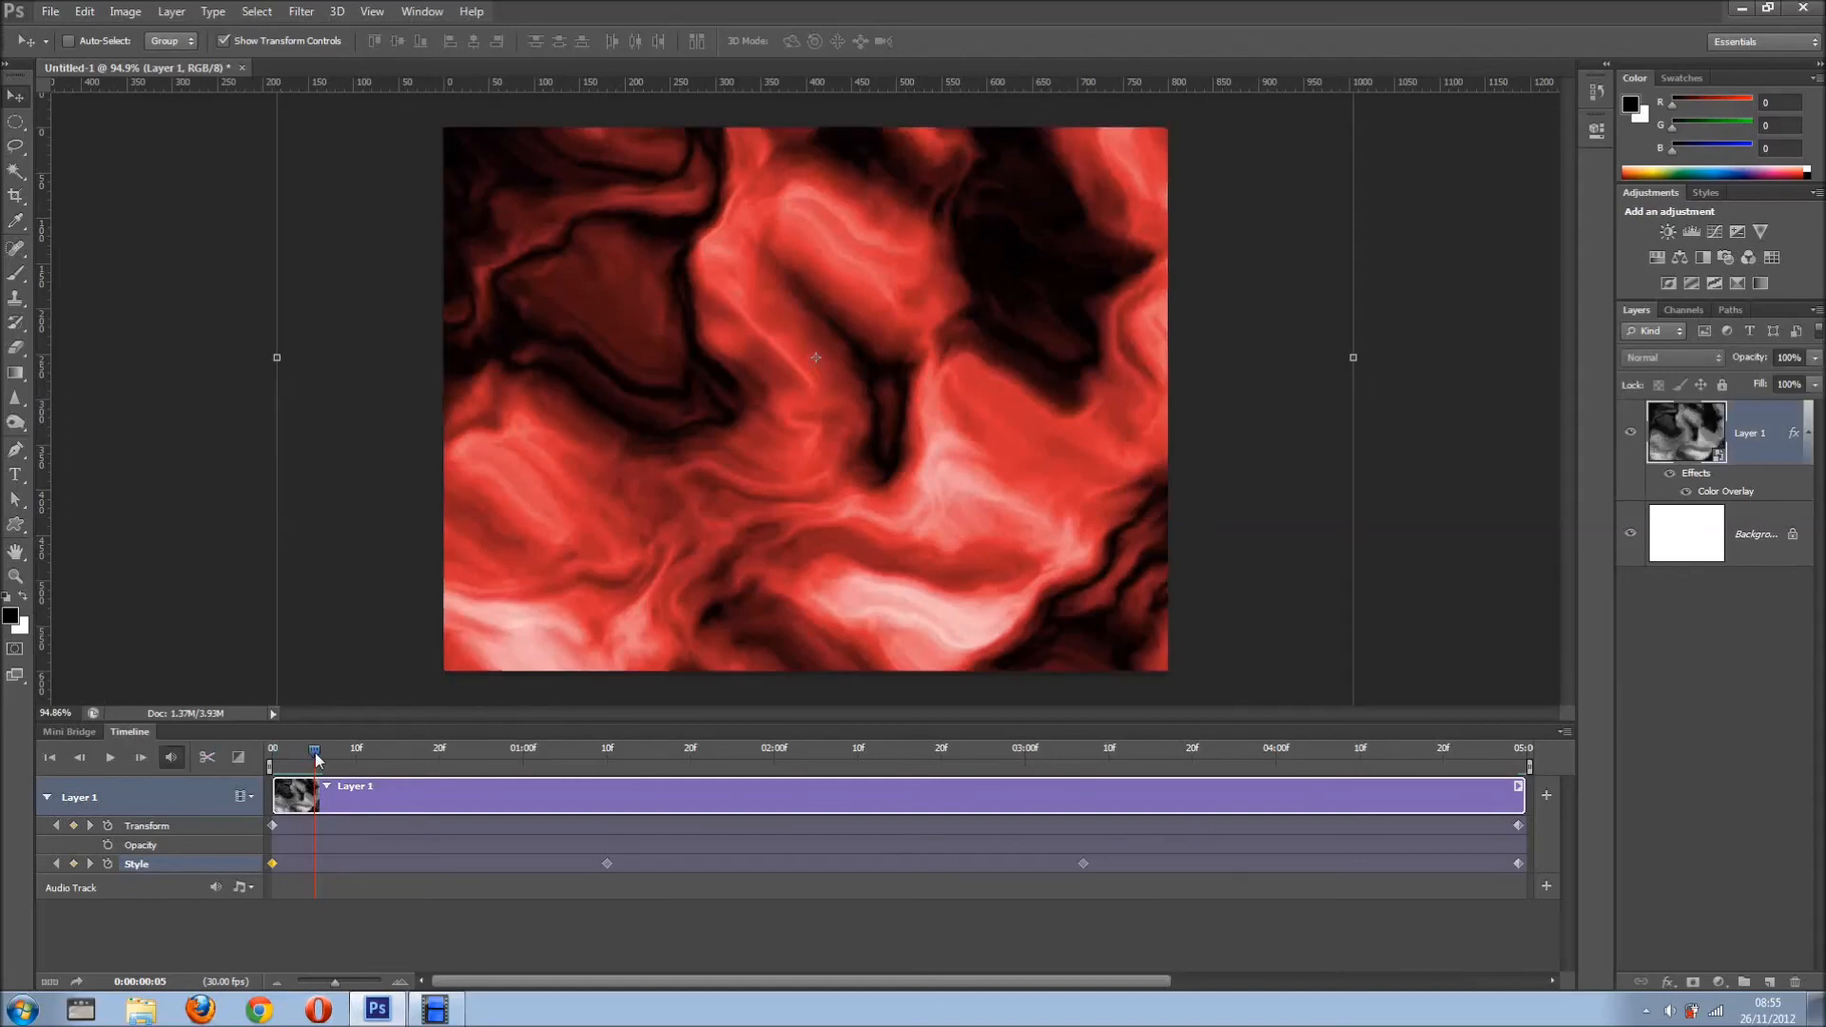